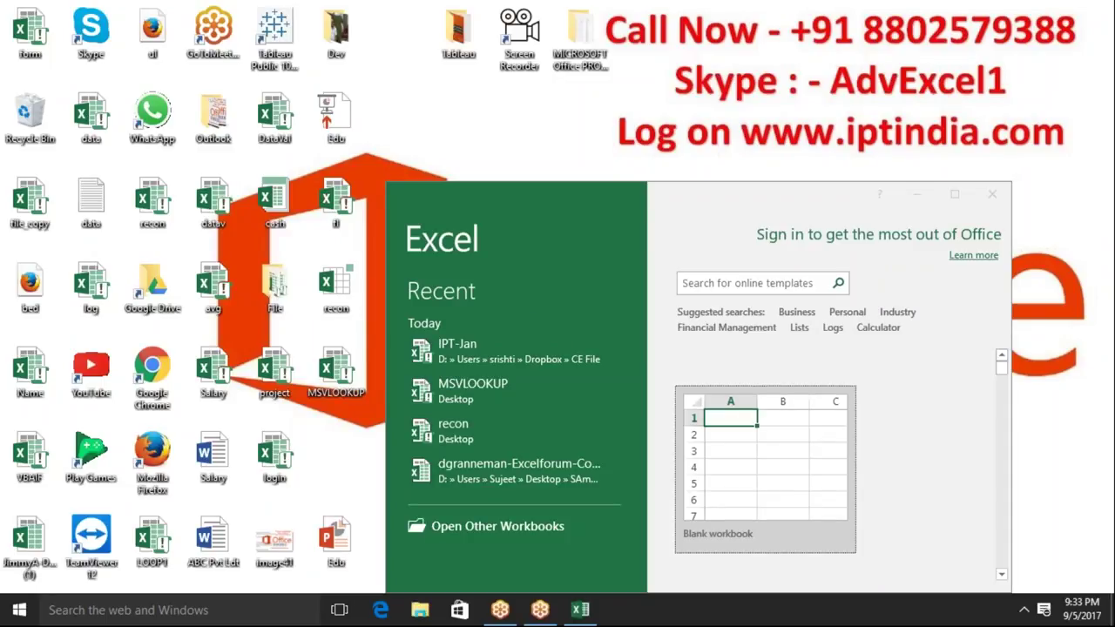
# - Create a maximised blank workbook, add Sheet2 and Sheet3, and select A1 on Sheet1
pyautogui.click(758, 422)
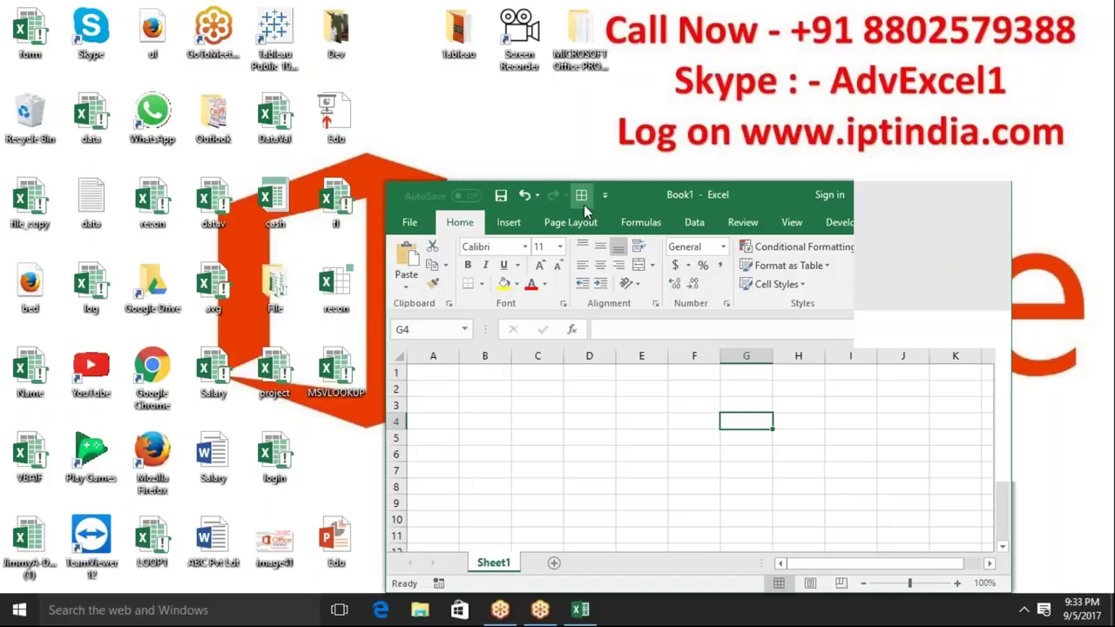
pyautogui.doubleClick(667, 198)
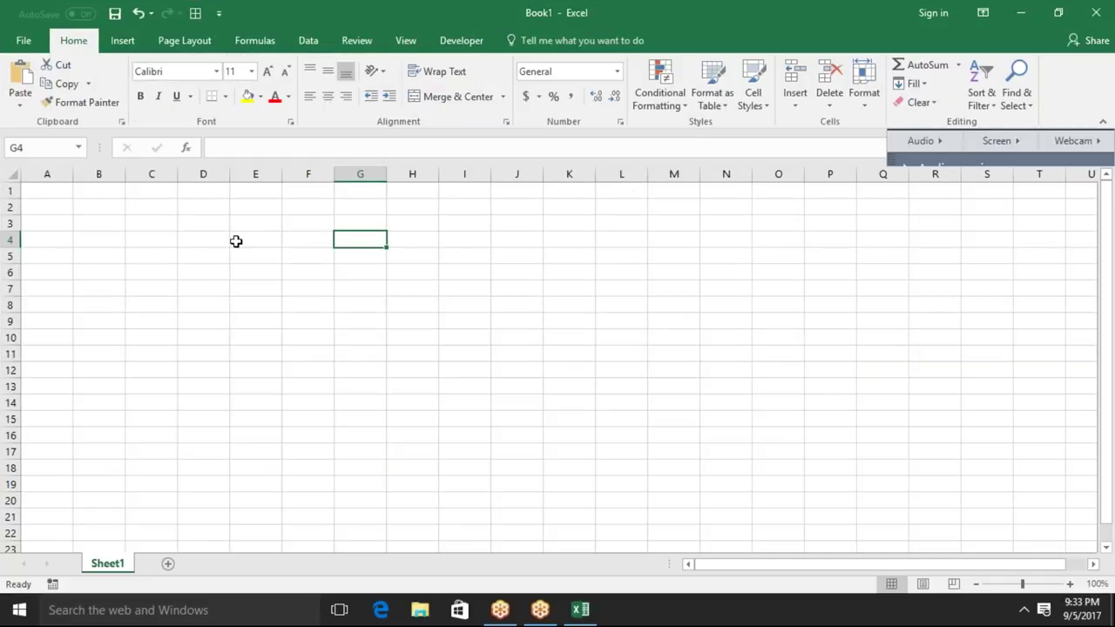
pyautogui.click(166, 560)
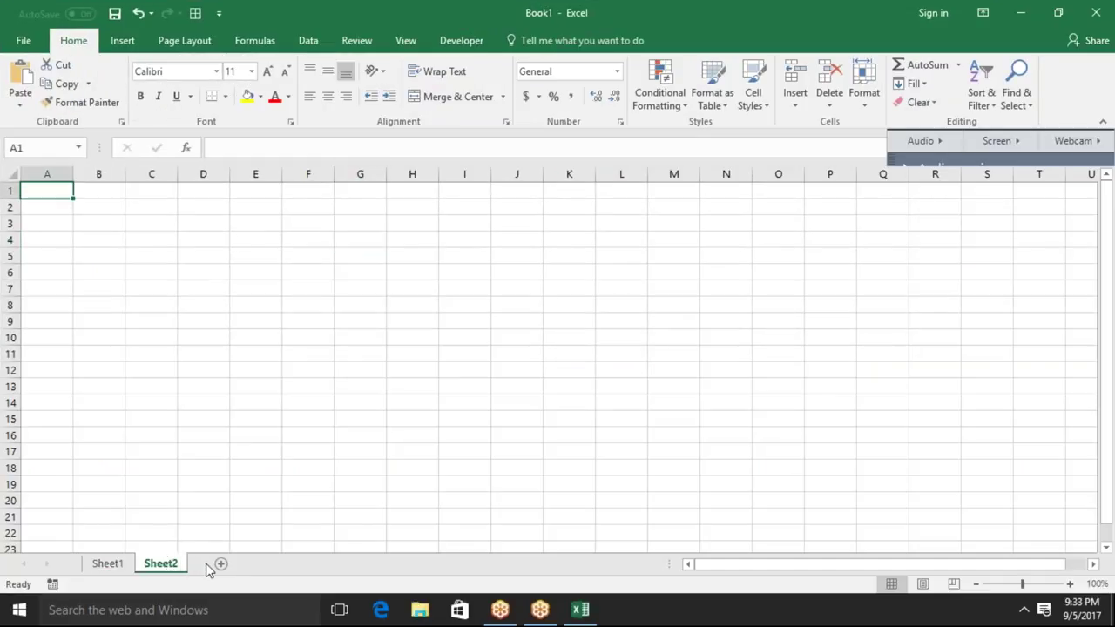
pyautogui.click(219, 564)
pyautogui.click(119, 568)
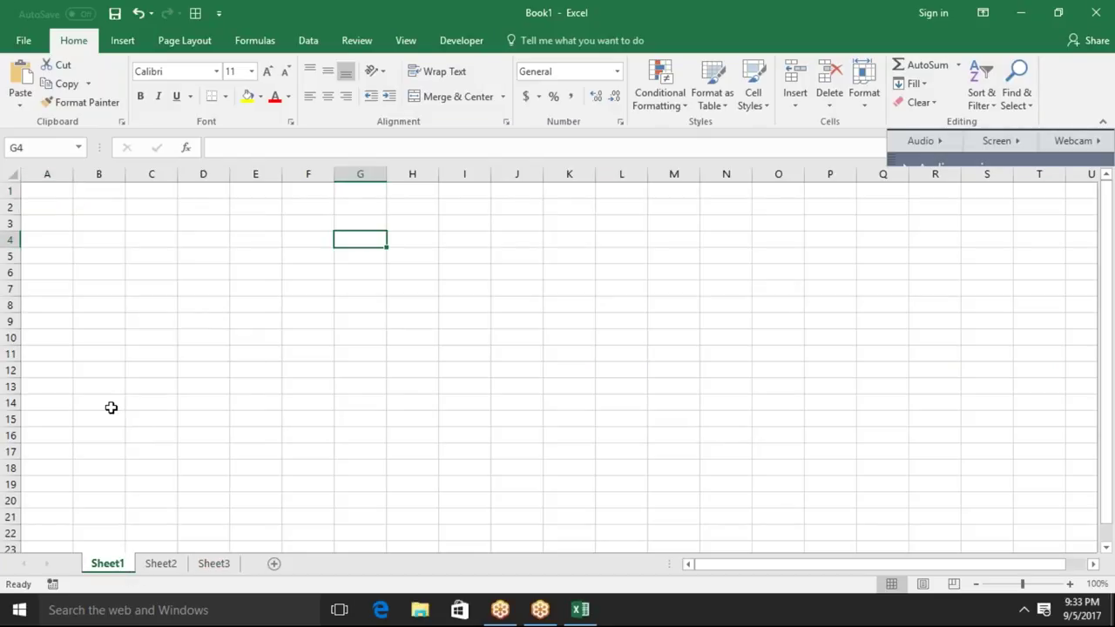
pyautogui.click(46, 186)
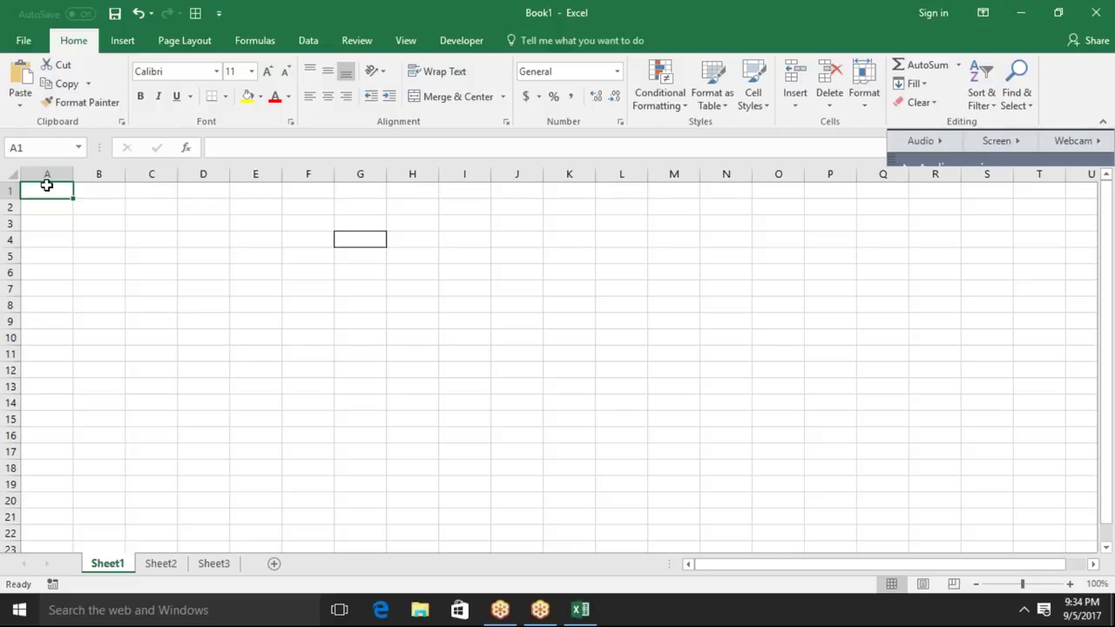
# - Enter the header ID in A1 and the values 1, 2, 1, 2, 3, 5, 1, 6, 5, 4 in A2:A11
pyautogui.write('ID')
pyautogui.press('Return')
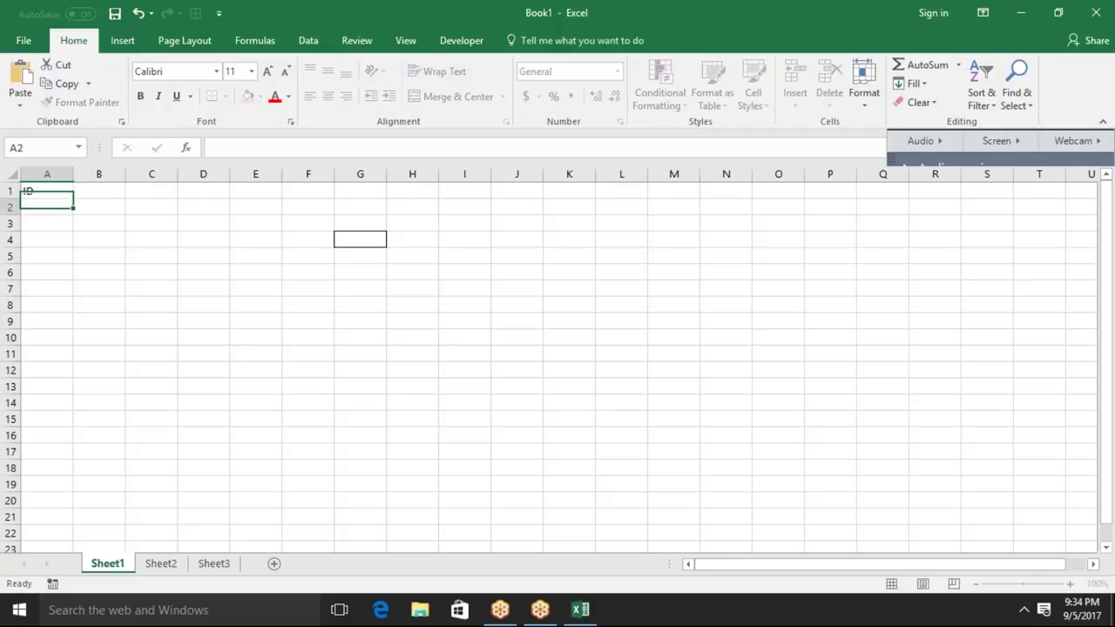
pyautogui.write('1')
pyautogui.press('Return')
pyautogui.write('2')
pyautogui.press('Return')
pyautogui.write('1')
pyautogui.press('Return')
pyautogui.write('2 3 5')
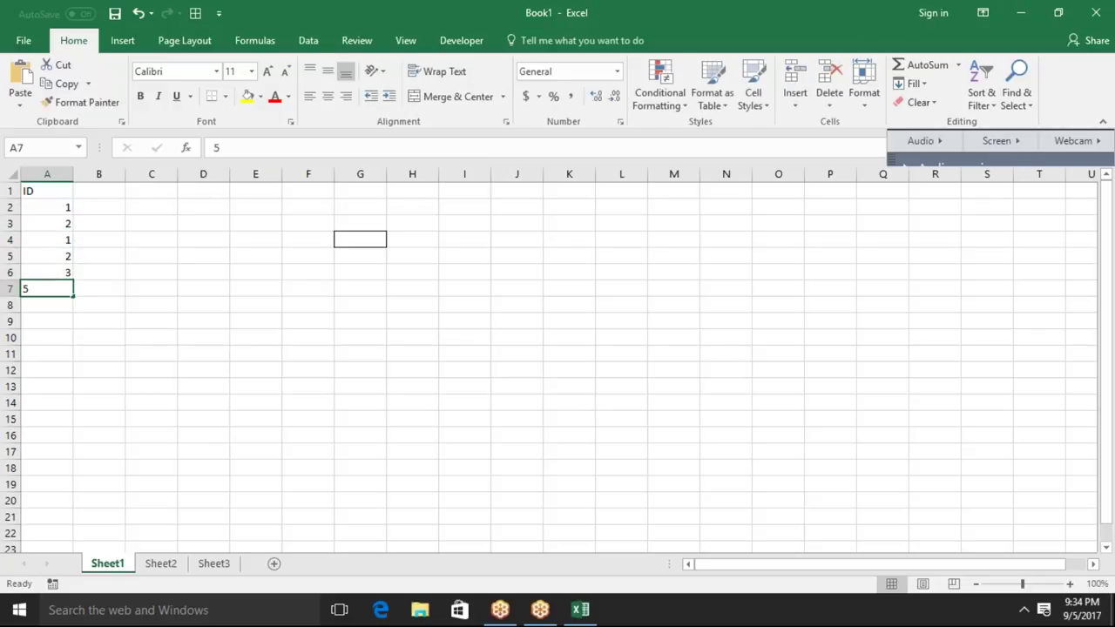
pyautogui.press('Return')
pyautogui.write('1')
pyautogui.press('Return')
pyautogui.write('6')
pyautogui.press('Return')
pyautogui.write('5 4')
pyautogui.hotkey('ctrl', 'Return')
pyautogui.press('Return')
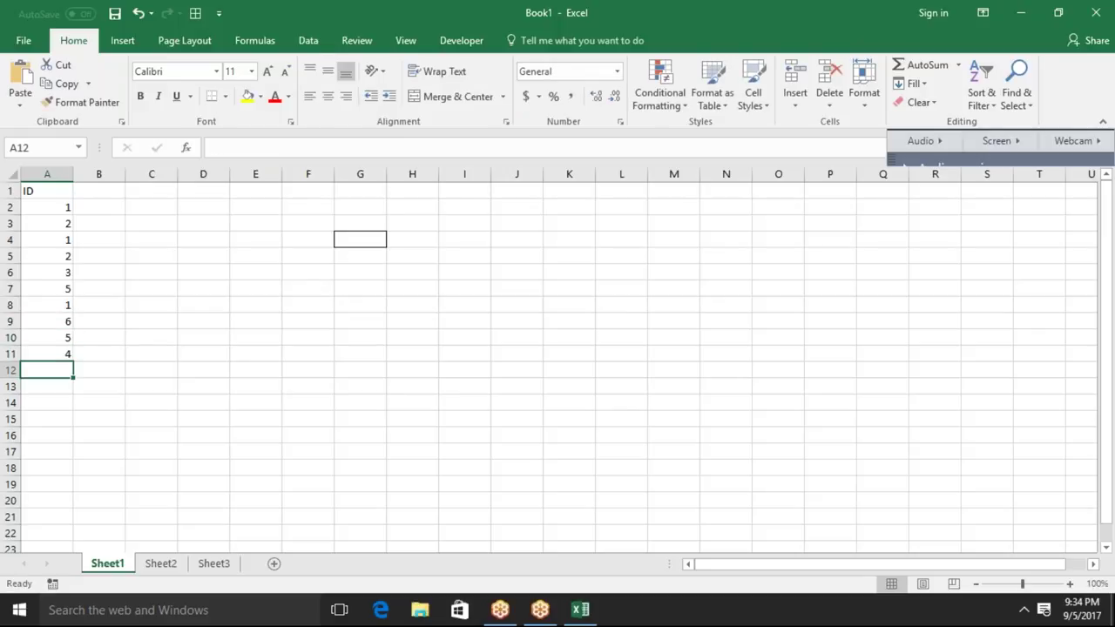
# - Label D3 as Count and select E3 for the count formula
pyautogui.click(194, 225)
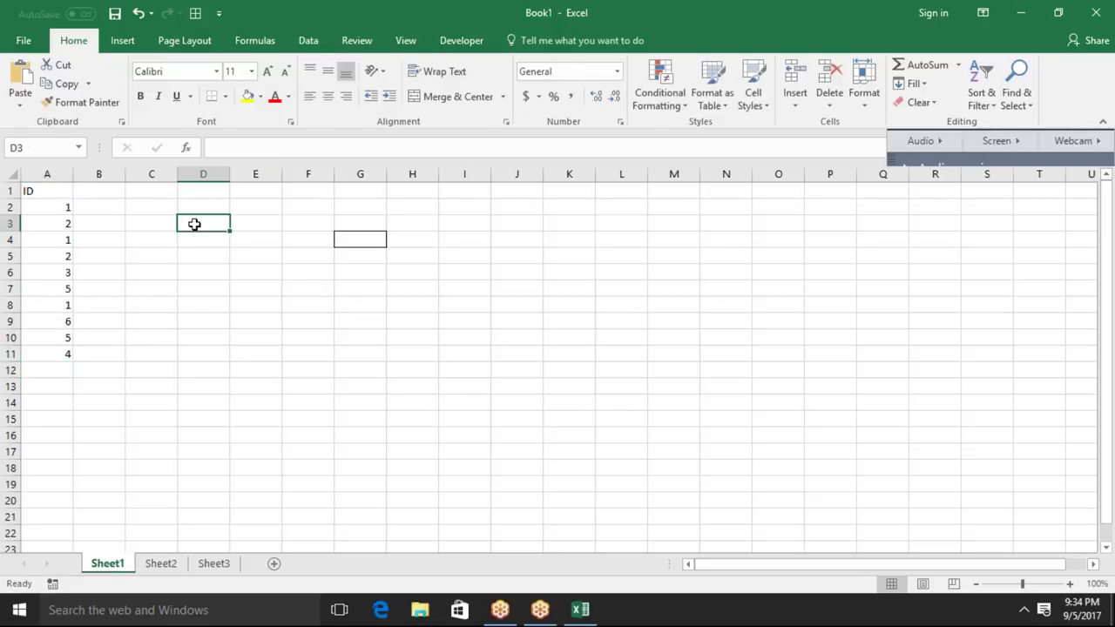
pyautogui.write('Count')
pyautogui.press('Return')
pyautogui.press('Up')
pyautogui.press('Right')
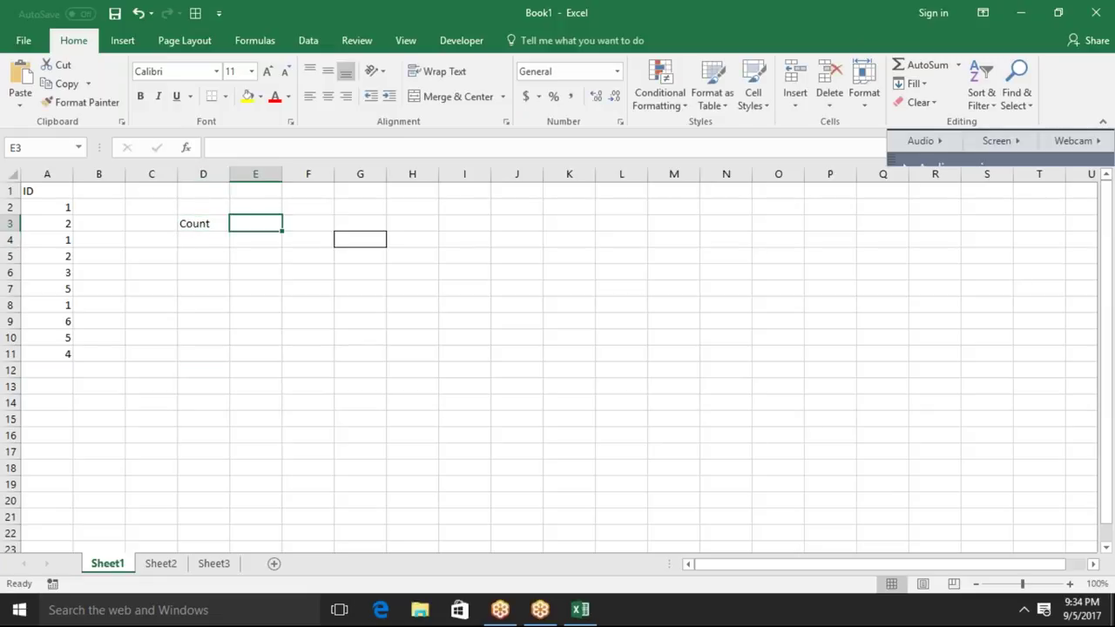
pyautogui.click(61, 210)
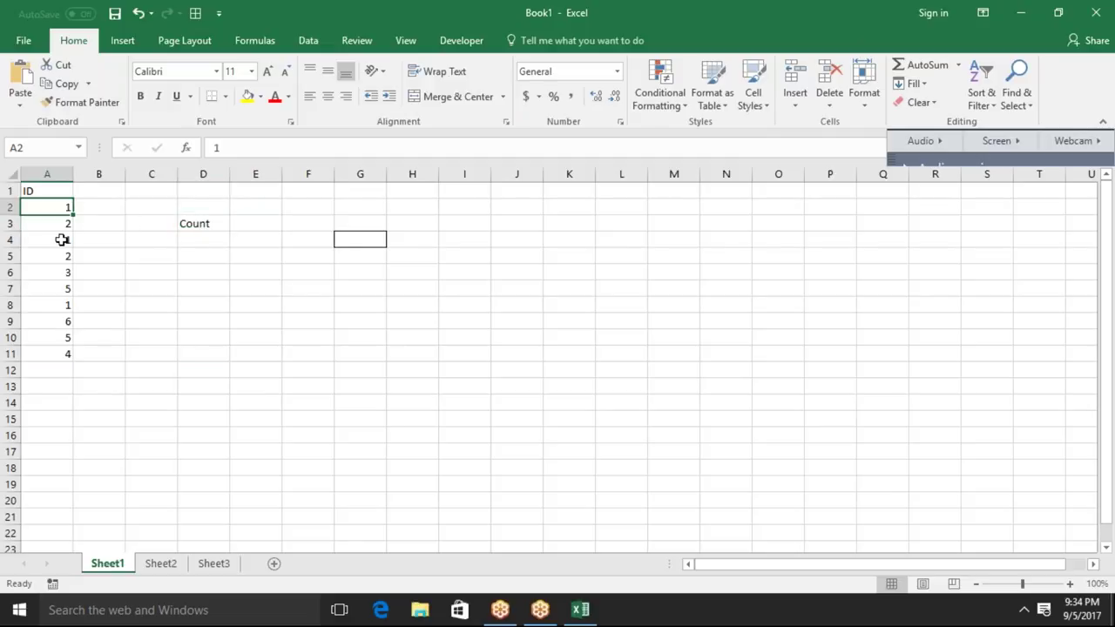
pyautogui.click(59, 254)
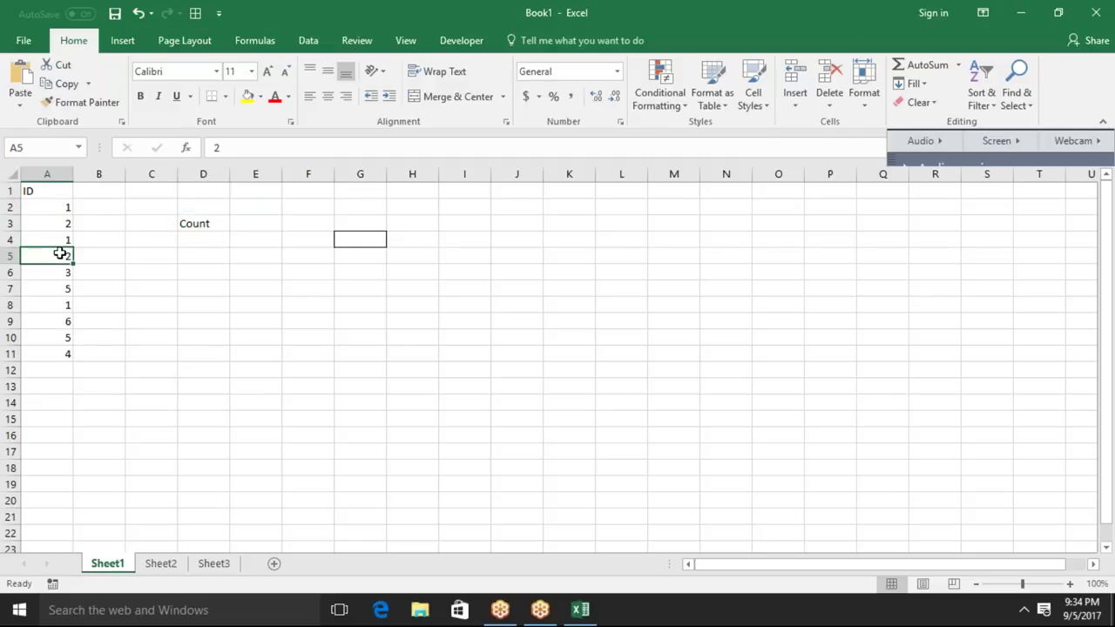
pyautogui.click(274, 224)
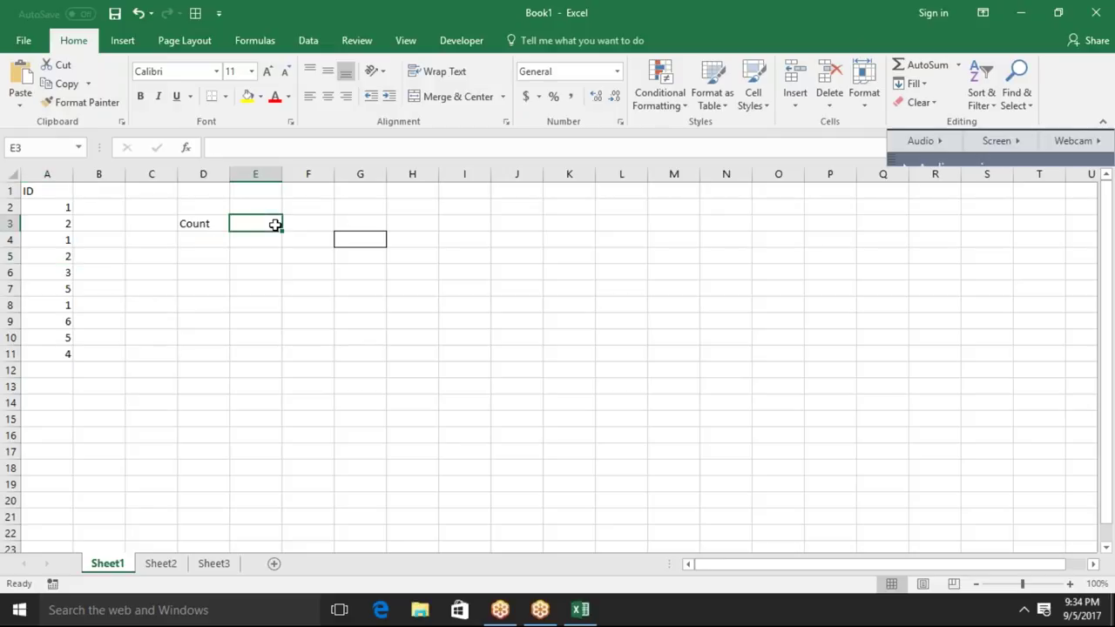
# - Start E3's formula with nested SUM, IF and COUNTIF functions
pyautogui.write('=cou')
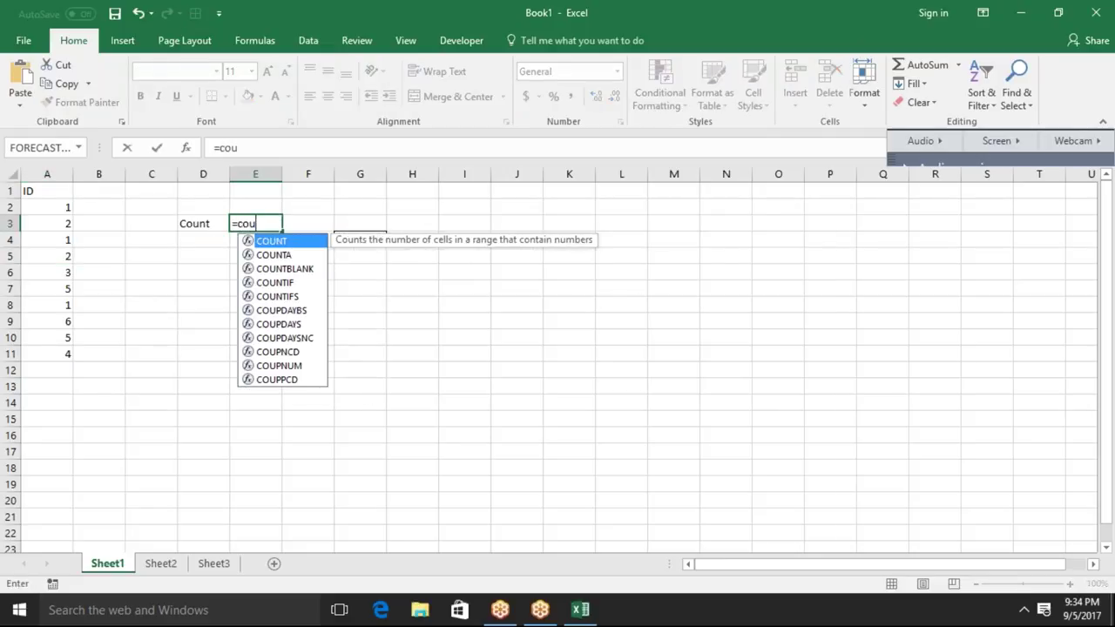
pyautogui.press('BackSpace')
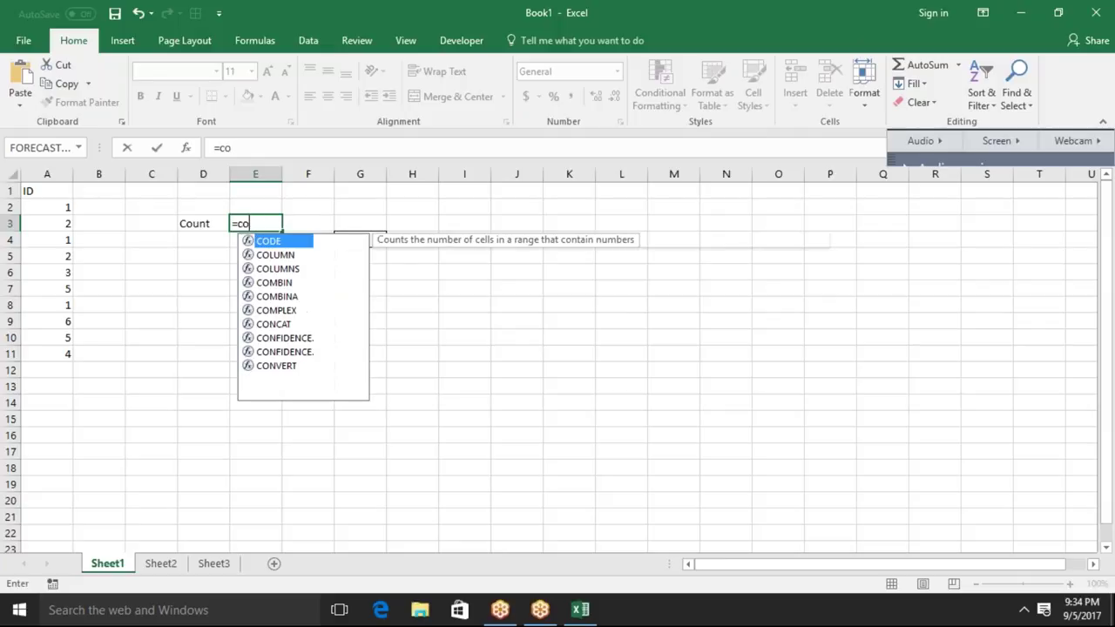
pyautogui.press('BackSpace')
pyautogui.press('BackSpace')
pyautogui.write('sum')
pyautogui.press('Tab')
pyautogui.write('if')
pyautogui.press('Tab')
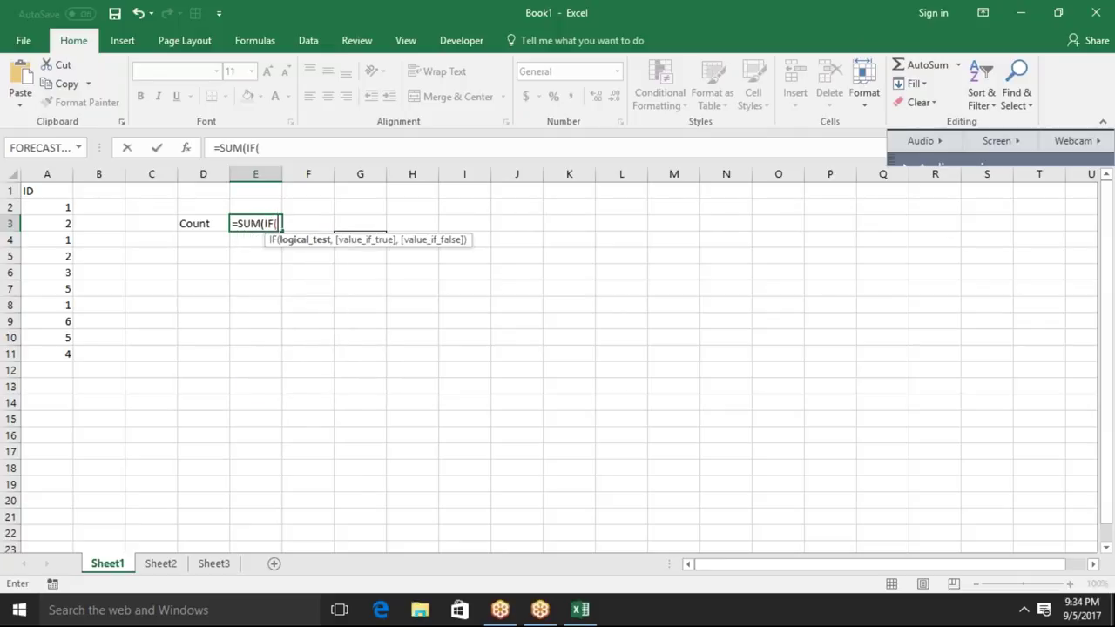
pyautogui.write('cou')
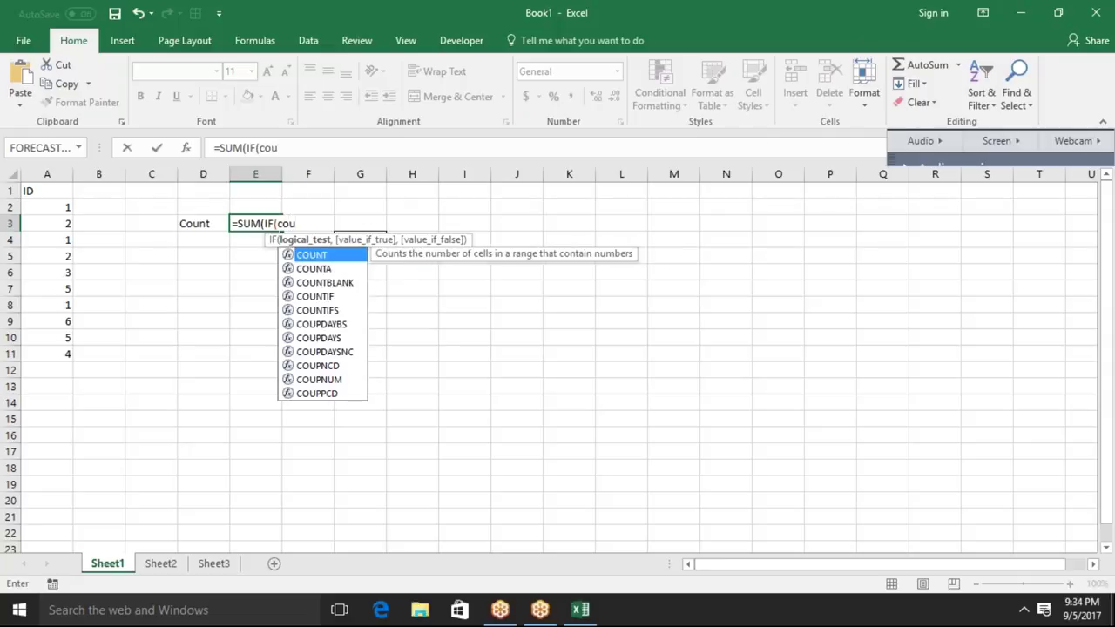
pyautogui.press('Down')
pyautogui.press('Down')
pyautogui.press('Down')
pyautogui.press('Tab')
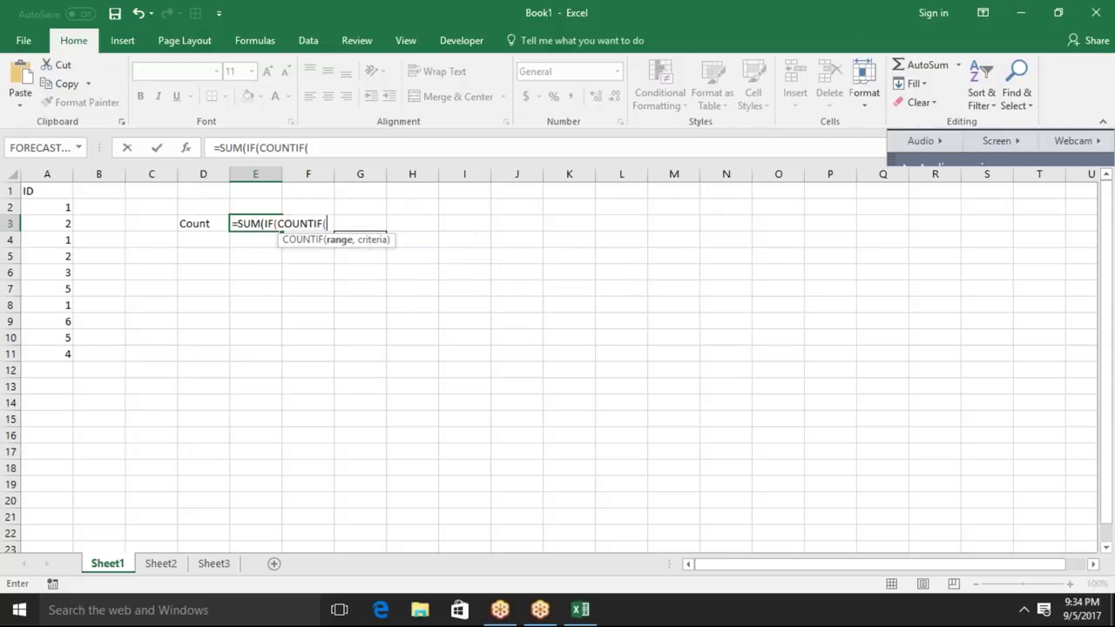
# - Complete =SUM(IF(COUNTIF(A2:A11,A2:A11)=1,1)) and confirm it as an array formula returning 3
pyautogui.click(35, 205)
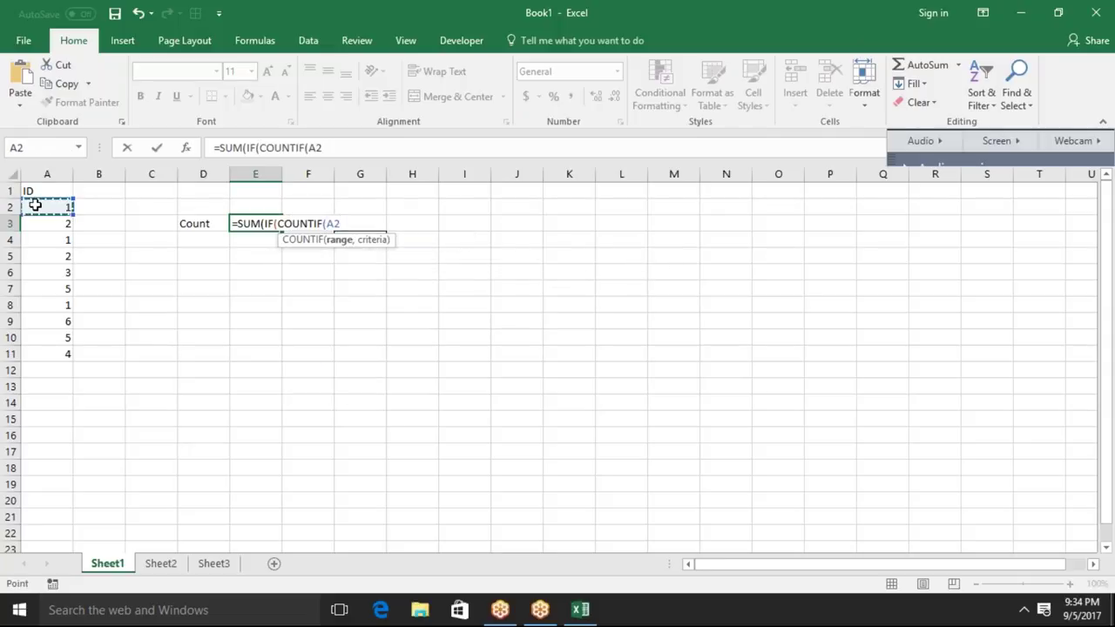
pyautogui.hotkey('ctrl', 'shift', 'Down')
pyautogui.write(':A11,')
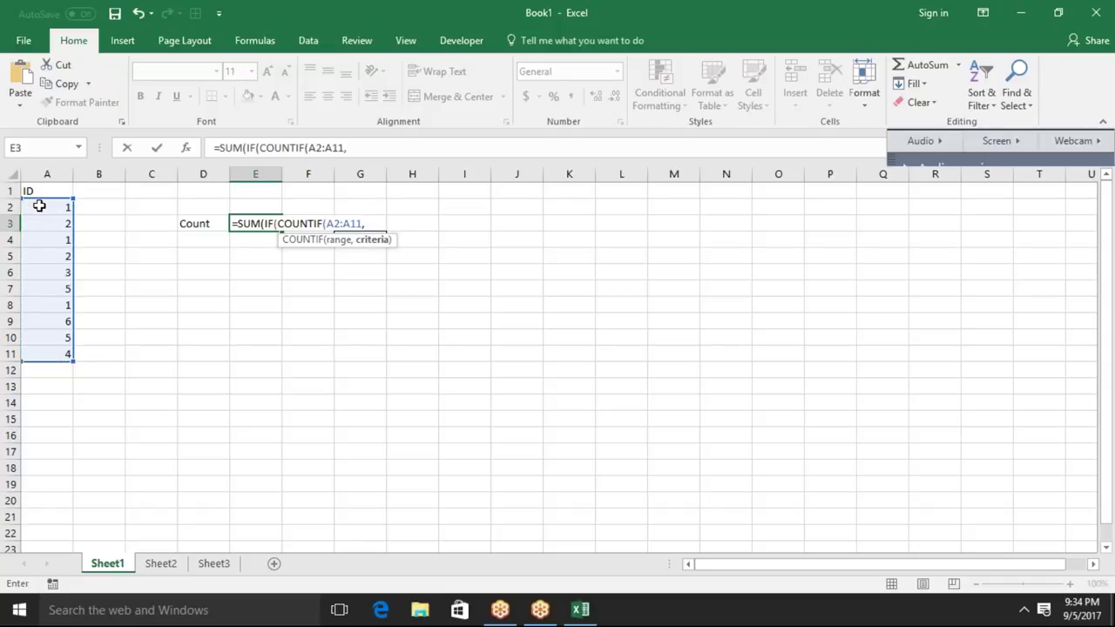
pyautogui.click(39, 206)
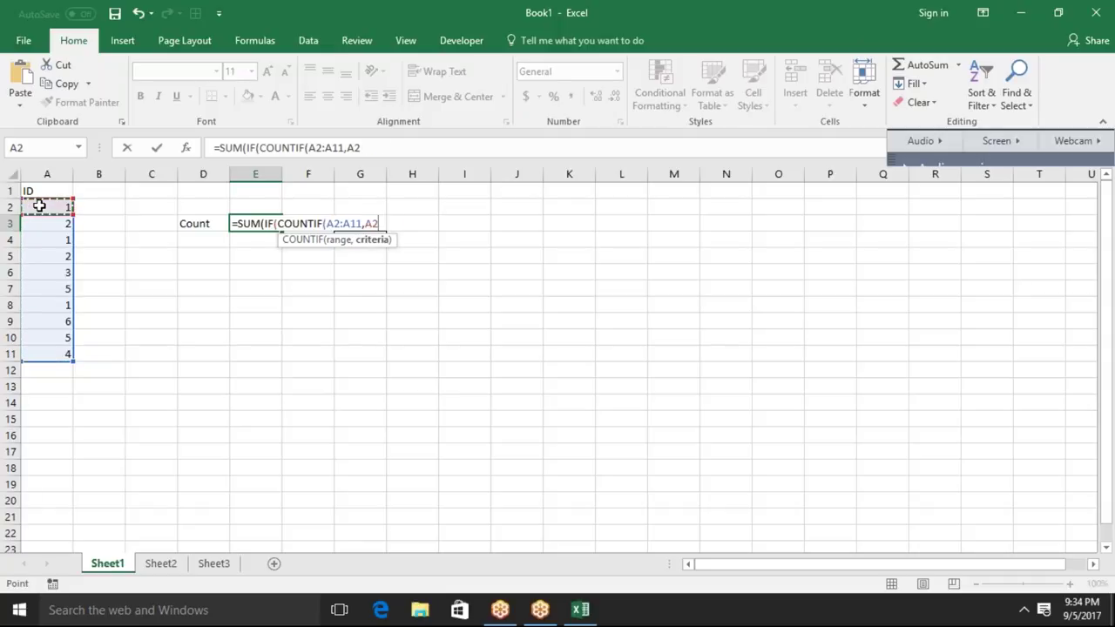
pyautogui.hotkey('ctrl', 'shift', 'Down')
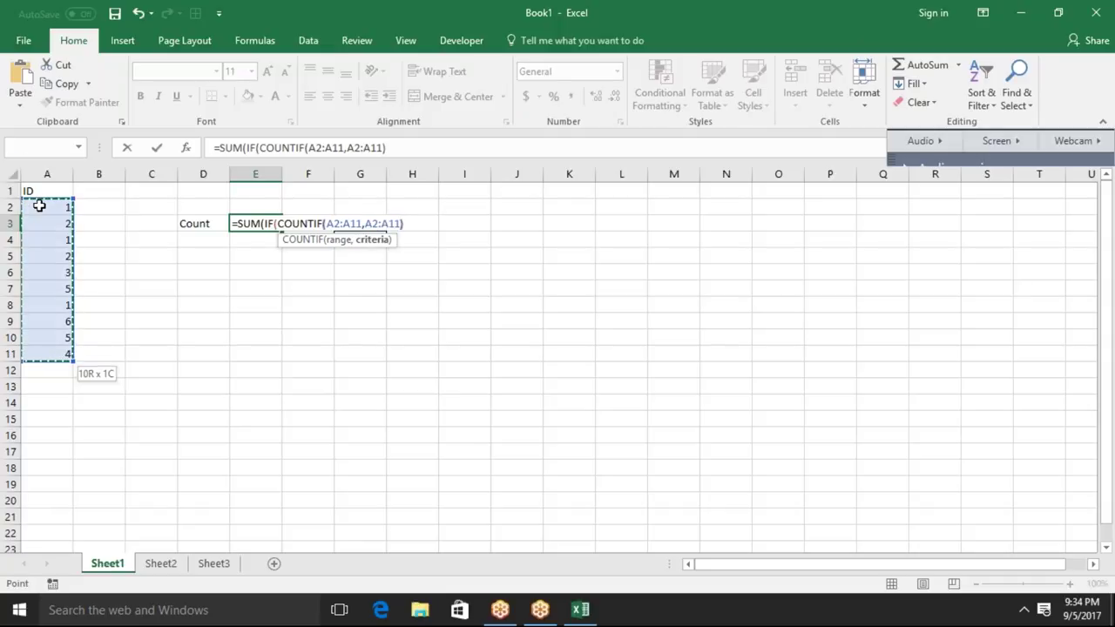
pyautogui.write(')')
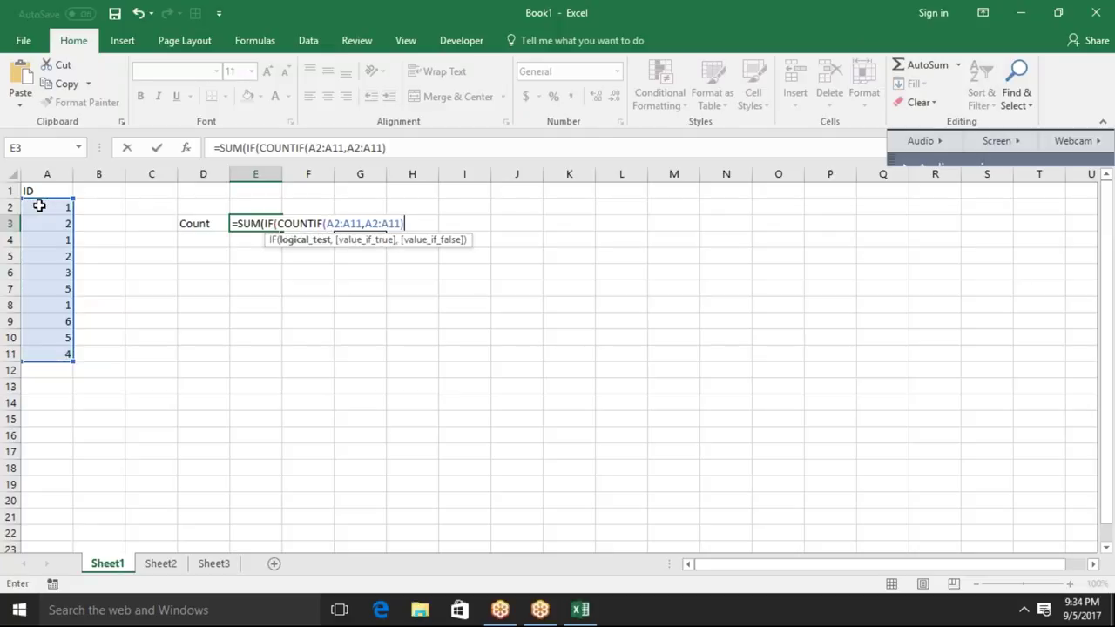
pyautogui.write('=1,1')
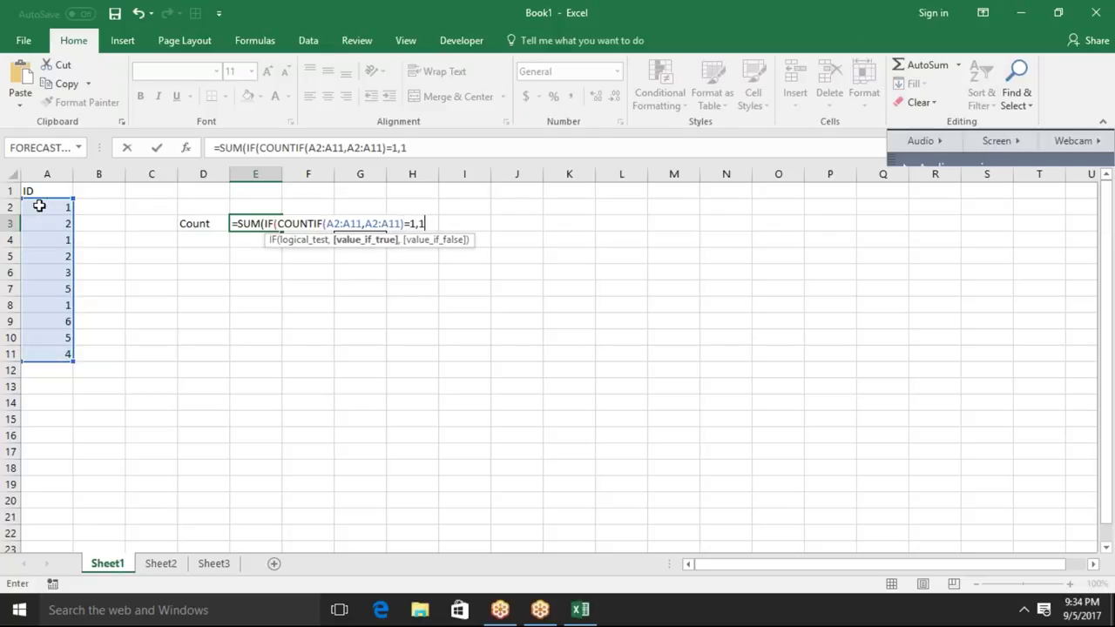
pyautogui.write(')')
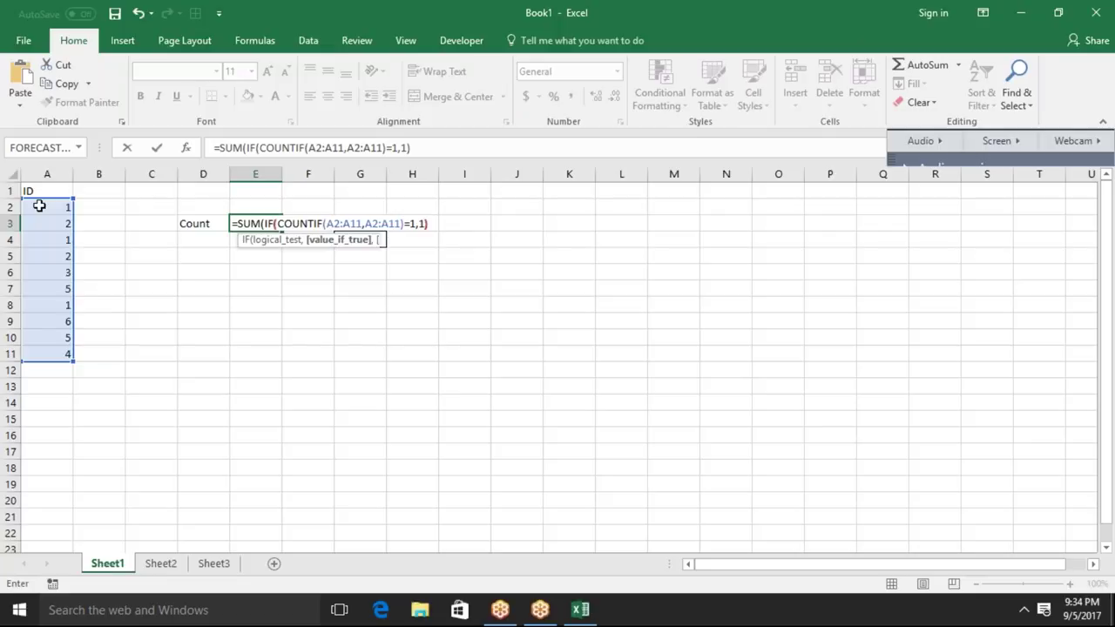
pyautogui.press('Return')
pyautogui.press('Return')
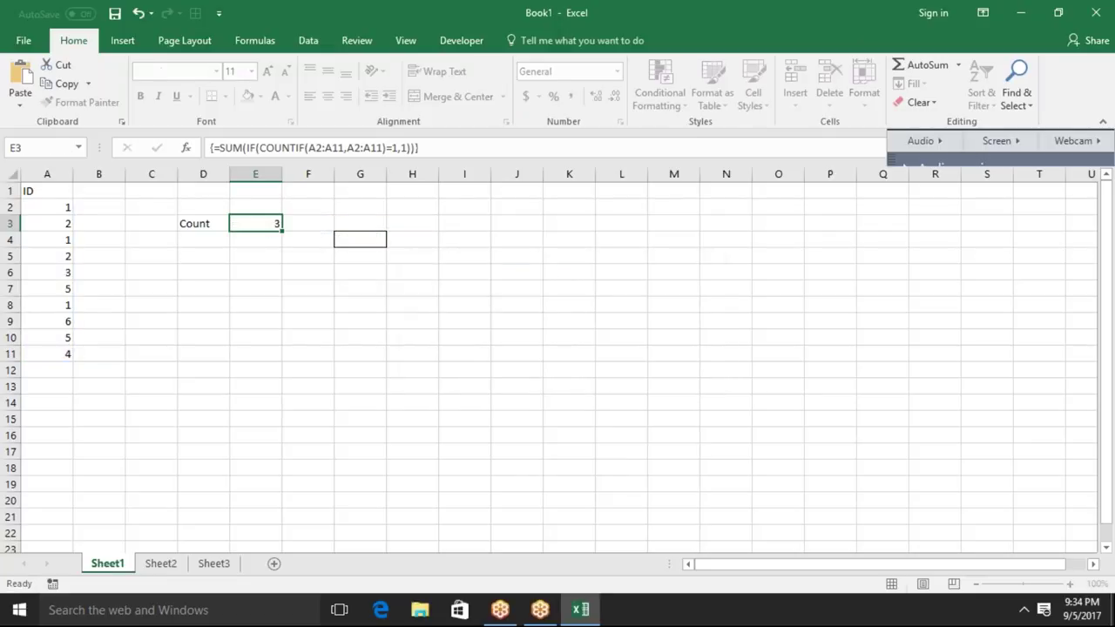
pyautogui.press('F2')
pyautogui.hotkey('ctrl', 'shift', 'Return')
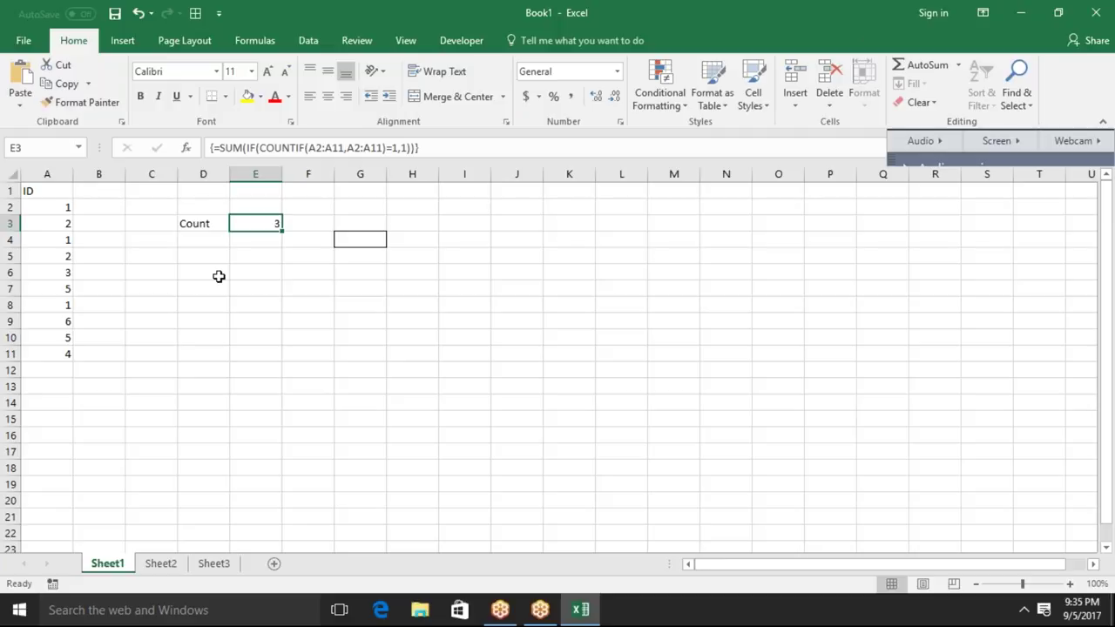
# - Enter the numbers 85, 36, 52, 36, 3, 2, 52 in I1:I7
pyautogui.click(467, 201)
pyautogui.press('Up')
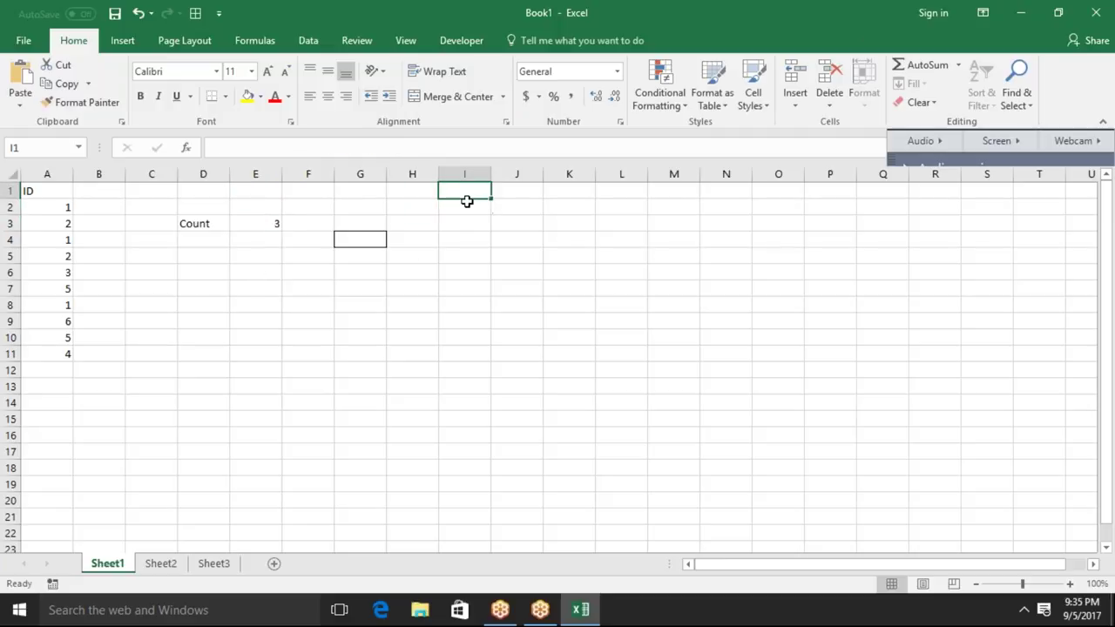
pyautogui.write('85')
pyautogui.press('Return')
pyautogui.write('36')
pyautogui.press('Return')
pyautogui.write('52')
pyautogui.press('Return')
pyautogui.write('36')
pyautogui.press('Return')
pyautogui.write('3')
pyautogui.press('Return')
pyautogui.write('2')
pyautogui.press('Return')
pyautogui.write('52')
pyautogui.press('Return')
# - Copy I1:I7 and paste the numbers into K1:K7
pyautogui.press('Up')
pyautogui.press('Up')
pyautogui.press('Up')
pyautogui.press('Up')
pyautogui.press('Up')
pyautogui.hotkey('ctrl', 'shift', 'Down')
pyautogui.hotkey('ctrl', 'c')
pyautogui.press('Right')
pyautogui.press('Right')
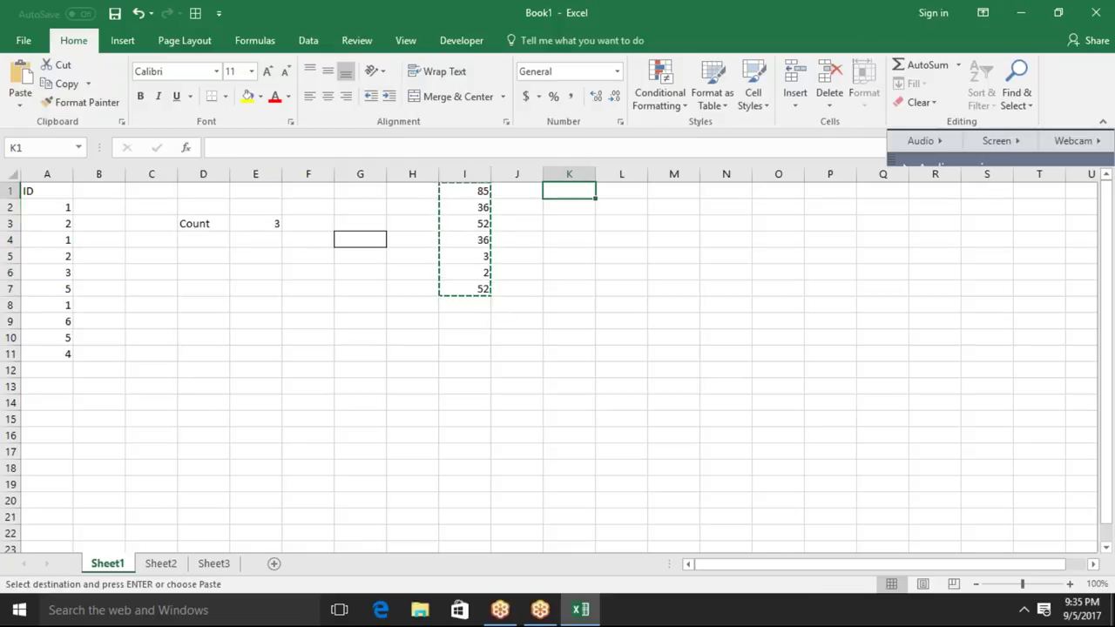
pyautogui.press('Return')
# - Compare the two lists row by row and select the pasted values in K1:K7
pyautogui.press('Down')
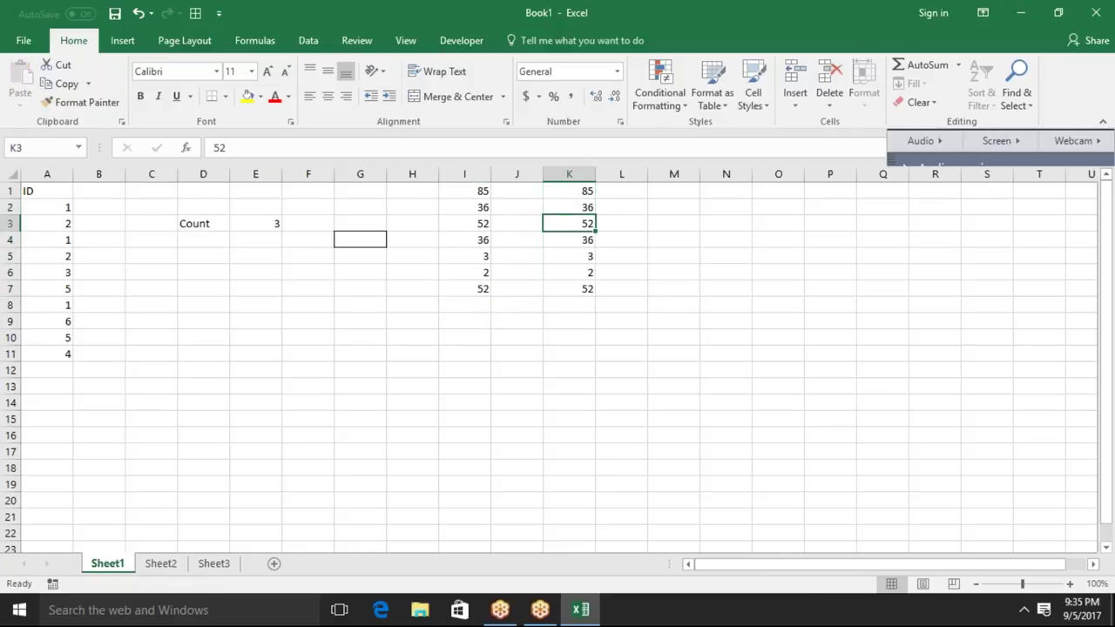
pyautogui.press('Left')
pyautogui.press('Up')
pyautogui.press('Left')
pyautogui.press('Up')
pyautogui.hotkey('shift', 'Right')
pyautogui.hotkey('shift', 'Right')
pyautogui.hotkey('shift', 'Right')
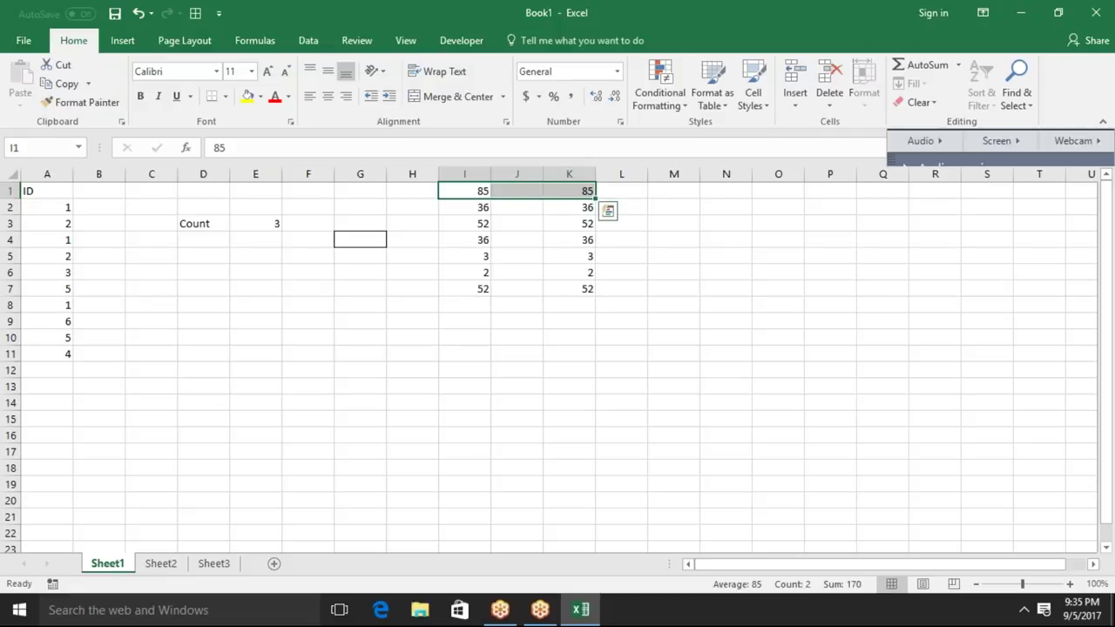
pyautogui.press('Down')
pyautogui.hotkey('shift', 'Right')
pyautogui.hotkey('shift', 'Right')
pyautogui.press('Down')
pyautogui.hotkey('shift', 'Right')
pyautogui.hotkey('shift', 'Right')
pyautogui.hotkey('shift', 'Left')
pyautogui.hotkey('shift', 'Left')
pyautogui.hotkey('shift', 'Right')
pyautogui.hotkey('shift', 'Right')
pyautogui.hotkey('shift', 'Left')
pyautogui.hotkey('shift', 'Left')
pyautogui.press('Down')
pyautogui.hotkey('shift', 'Right')
pyautogui.hotkey('shift', 'Right')
pyautogui.hotkey('shift', 'Left')
pyautogui.hotkey('shift', 'Left')
pyautogui.press('Down')
pyautogui.press('Down')
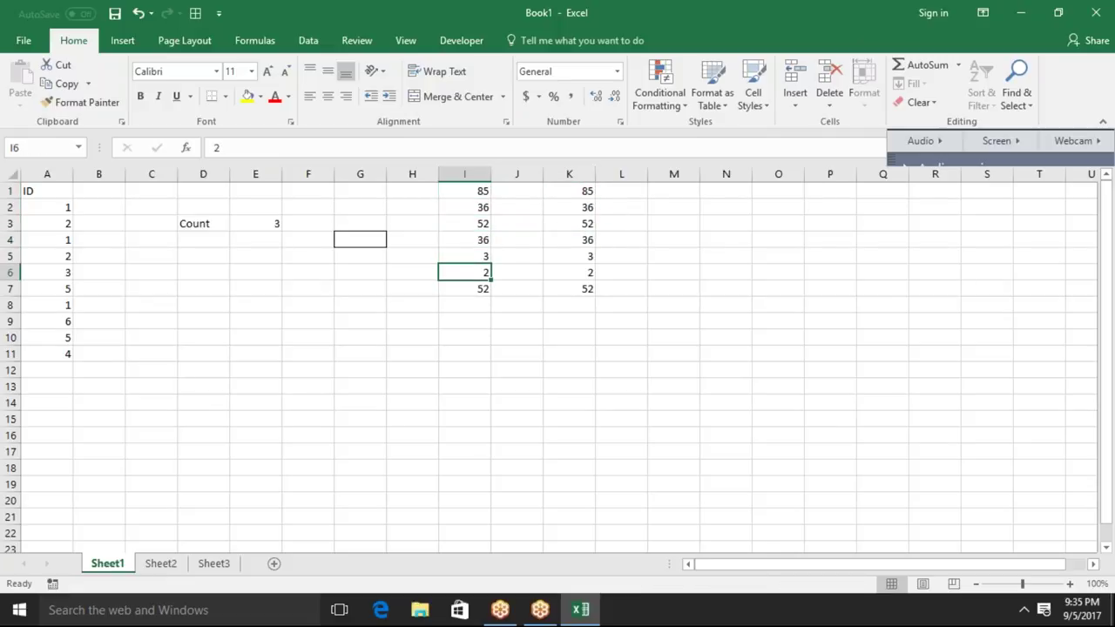
pyautogui.press('Down')
pyautogui.press('Down')
pyautogui.press('Up')
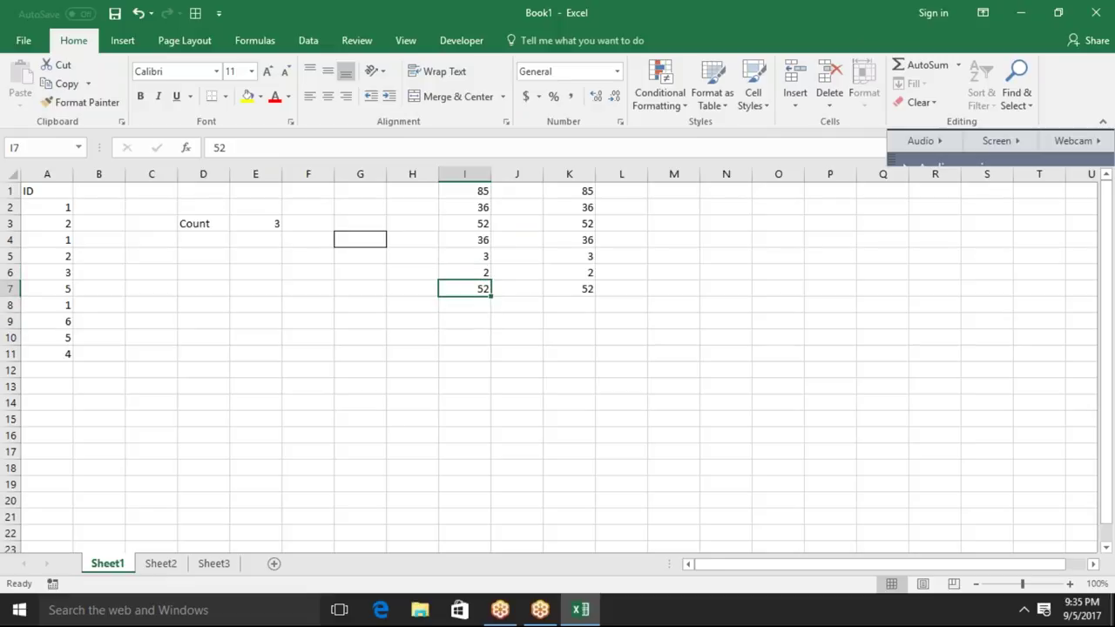
pyautogui.hotkey('shift', 'Right')
pyautogui.hotkey('shift', 'Right')
pyautogui.hotkey('shift', 'Left')
pyautogui.hotkey('shift', 'Left')
pyautogui.press('Left')
pyautogui.press('Right')
pyautogui.press('Up')
pyautogui.press('Up')
pyautogui.press('Up')
pyautogui.press('Up')
pyautogui.press('Up')
pyautogui.press('Up')
pyautogui.hotkey('ctrl', 'shift', 'Down')
pyautogui.press('Right')
pyautogui.press('Right')
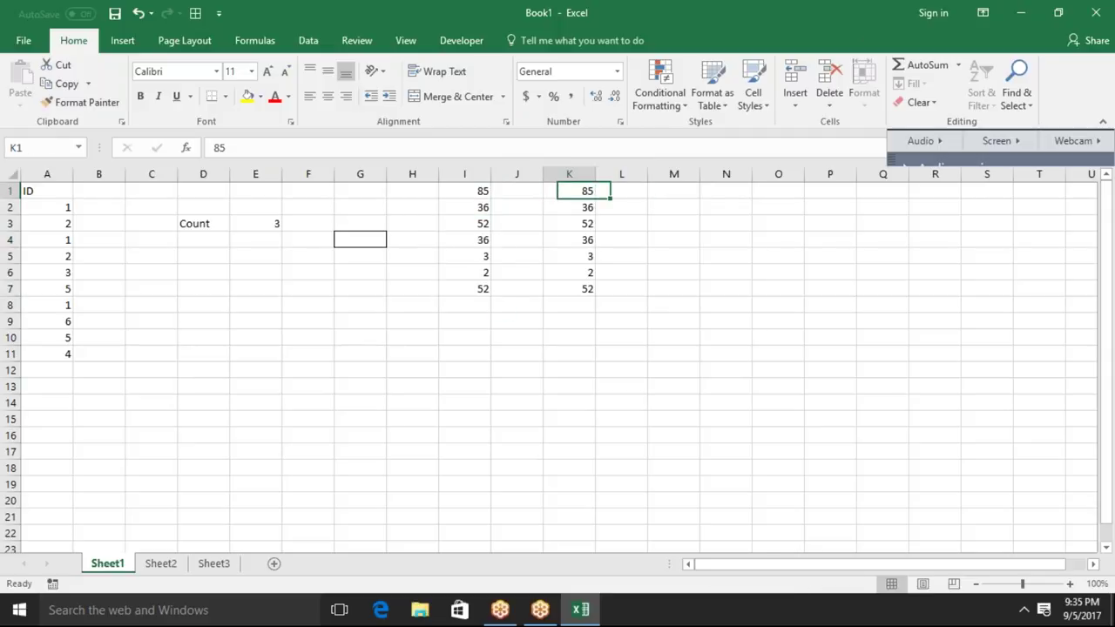
pyautogui.hotkey('ctrl', 'shift', 'Down')
pyautogui.press('Left')
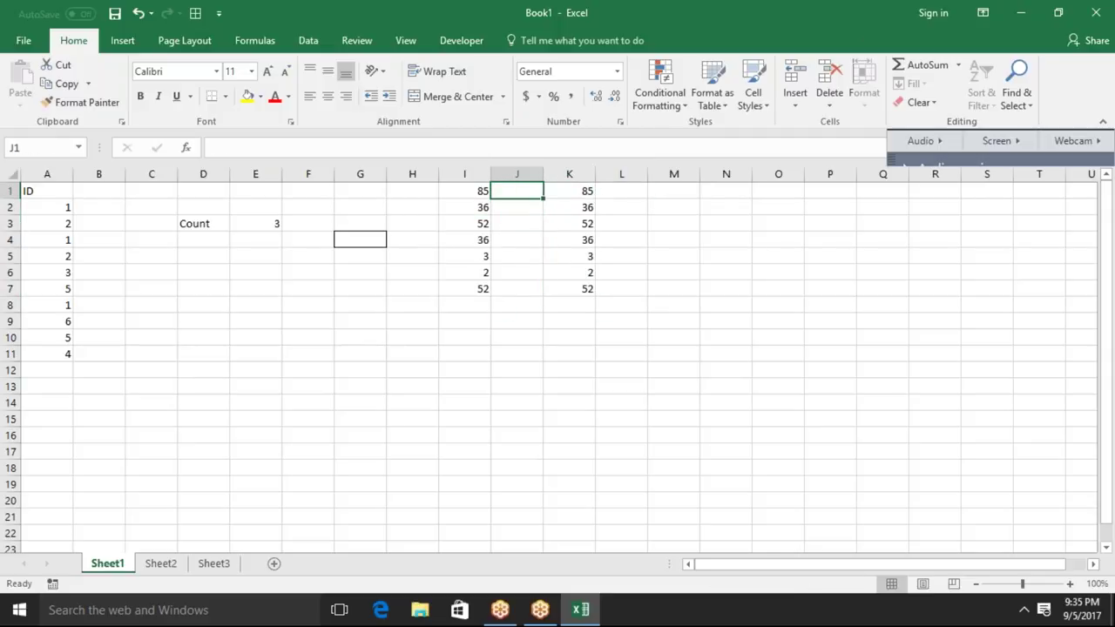
# - Check =I1=K1 filled down J1:J7, then clear the TRUE results
pyautogui.write('=')
pyautogui.press('Left')
pyautogui.write('=')
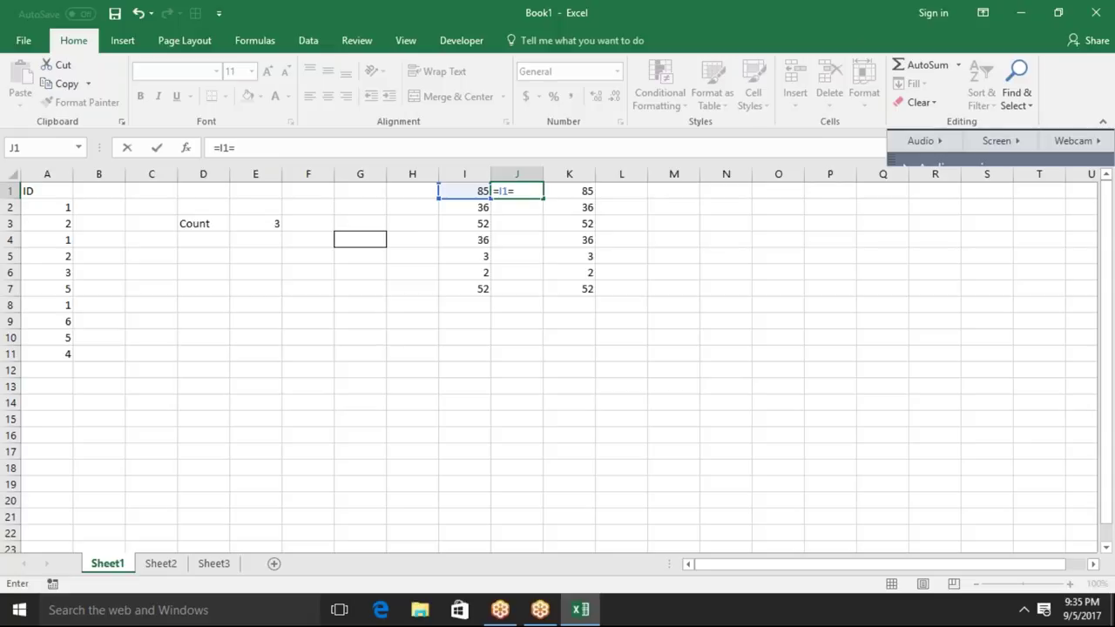
pyautogui.press('Right')
pyautogui.press('Return')
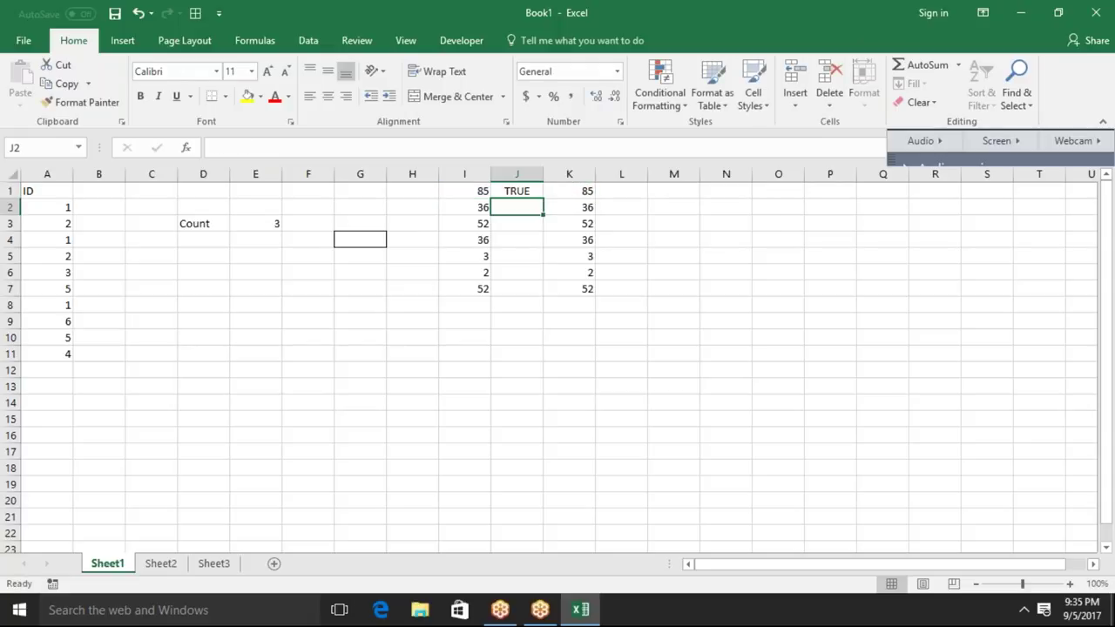
pyautogui.press('Left')
pyautogui.hotkey('ctrl', 'Down')
pyautogui.press('Right')
pyautogui.hotkey('ctrl', 'shift', 'Up')
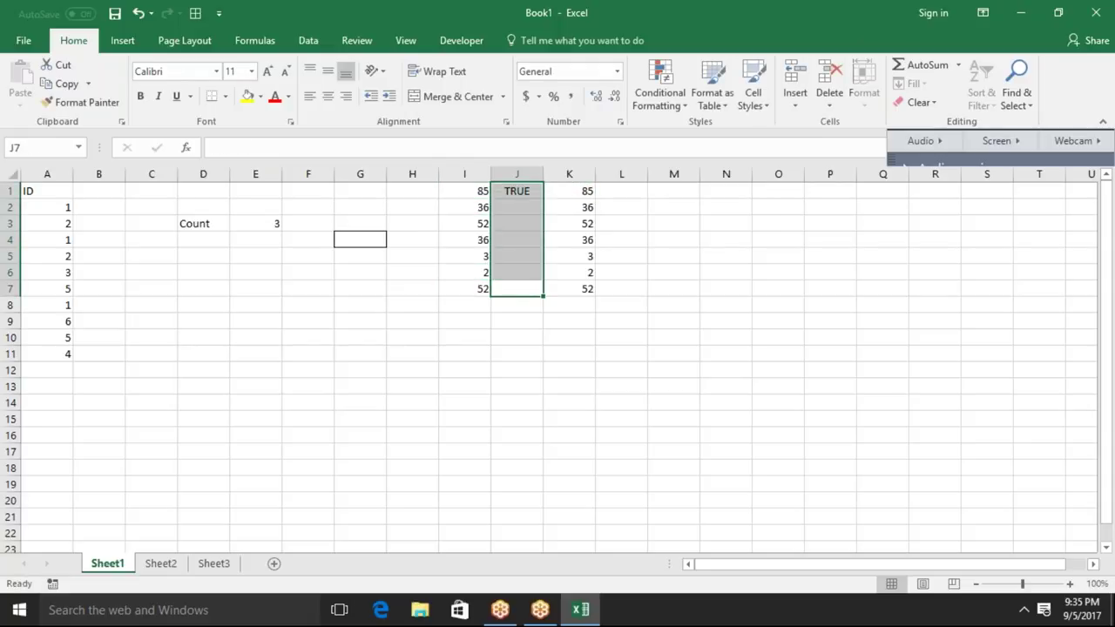
pyautogui.hotkey('ctrl', 'd')
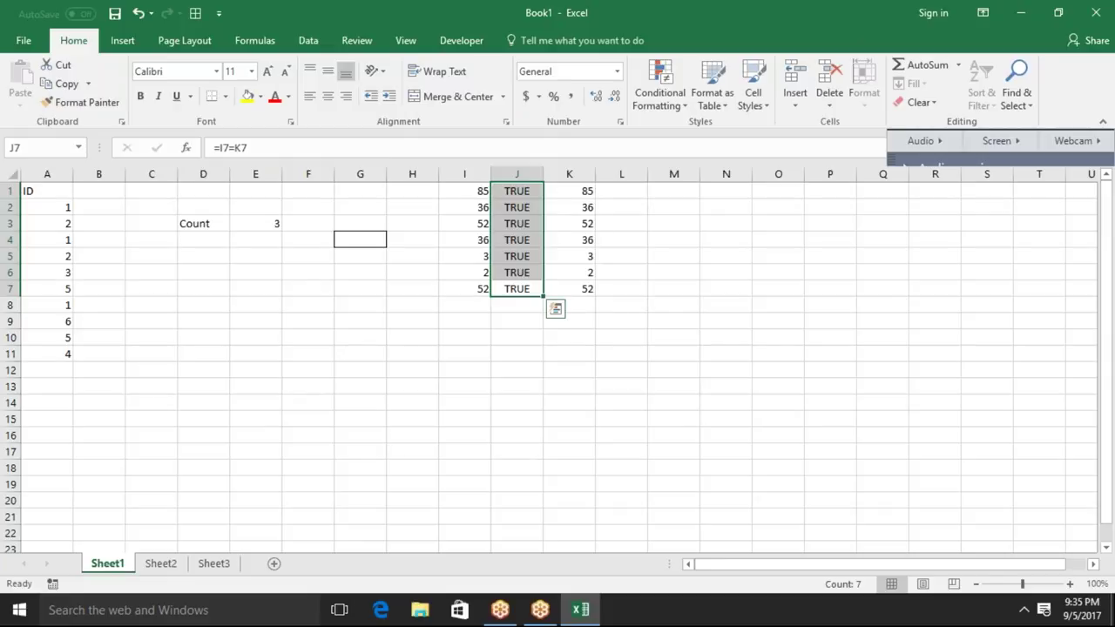
pyautogui.press('Delete')
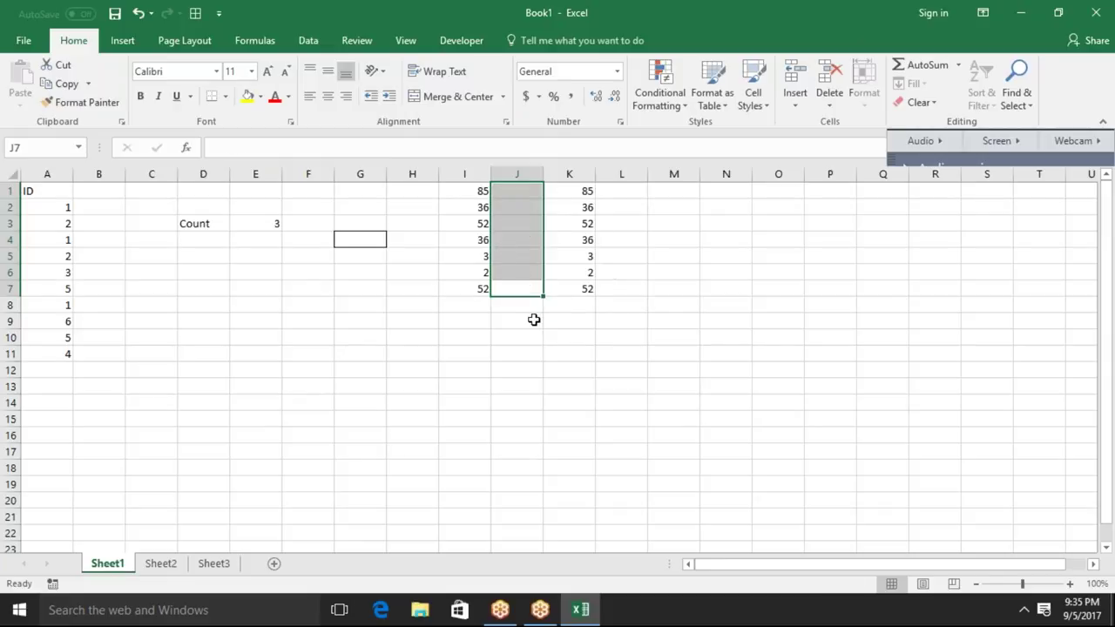
# - Begin a =SUM( formula in J9 starting at I1
pyautogui.moveTo(532, 319); pyautogui.dragTo(516, 258)
pyautogui.click(525, 323)
pyautogui.write('=sum')
pyautogui.press('Tab')
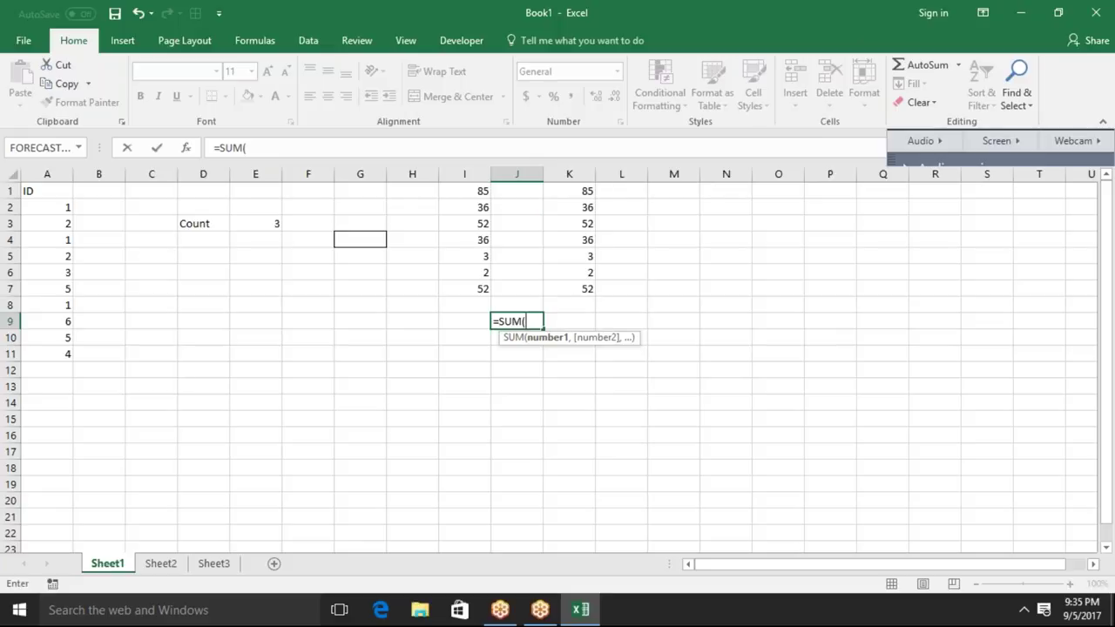
pyautogui.click(473, 190)
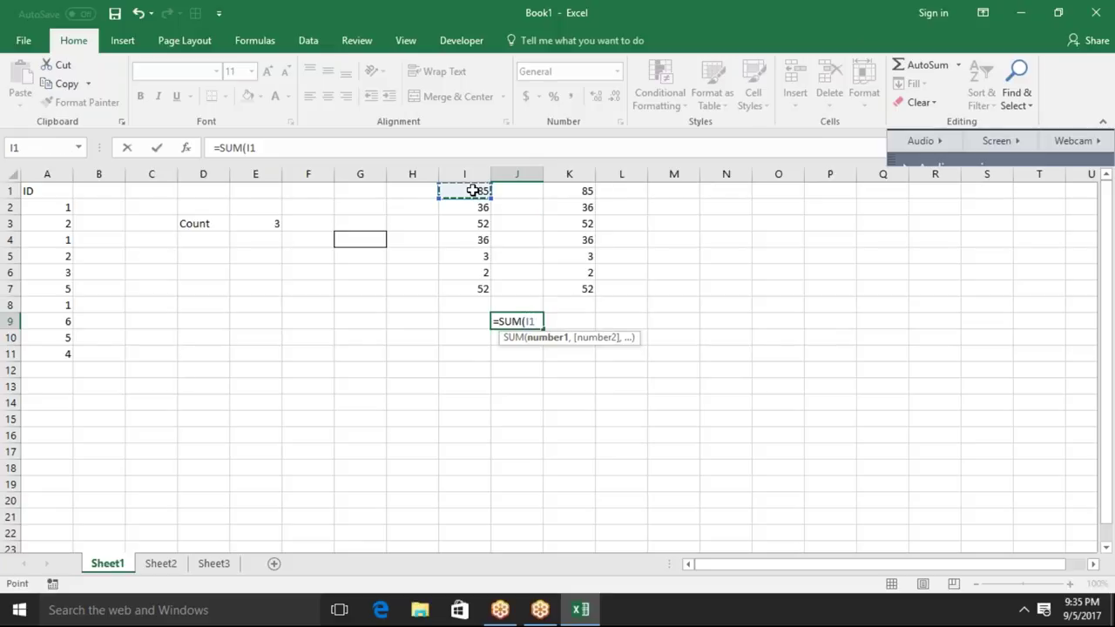
# - Enter =SUM(I1:I7=K1:K7) in J9 as a first attempt
pyautogui.moveTo(472, 190); pyautogui.dragTo(473, 288)
pyautogui.write('=')
pyautogui.click(586, 193)
pyautogui.hotkey('ctrl', 'shift', 'Down')
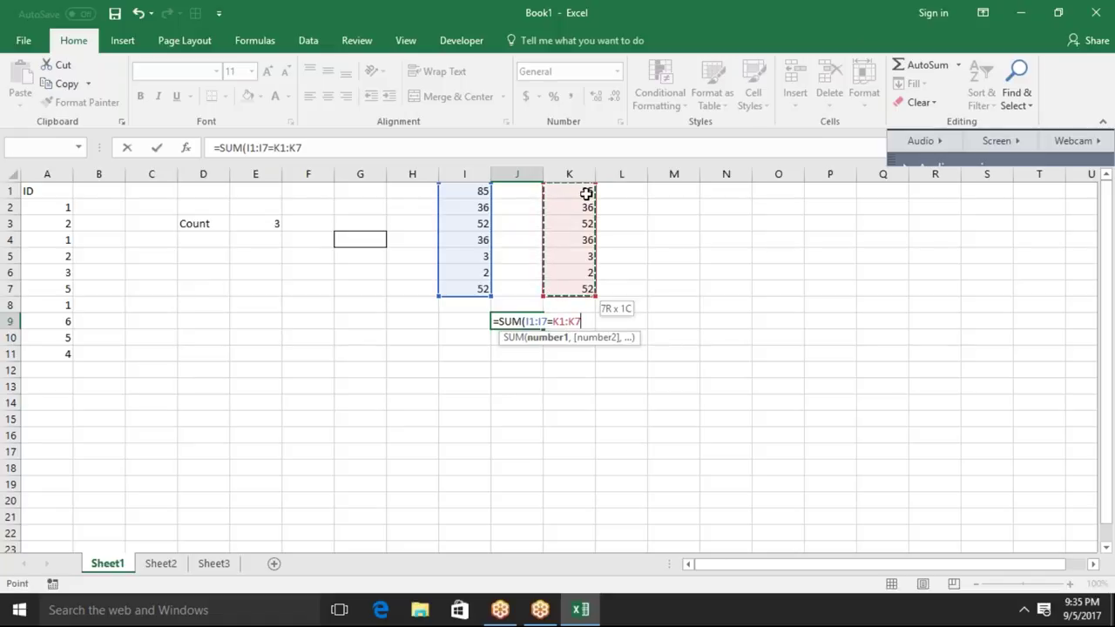
pyautogui.write(')')
pyautogui.press('Return')
pyautogui.press('Up')
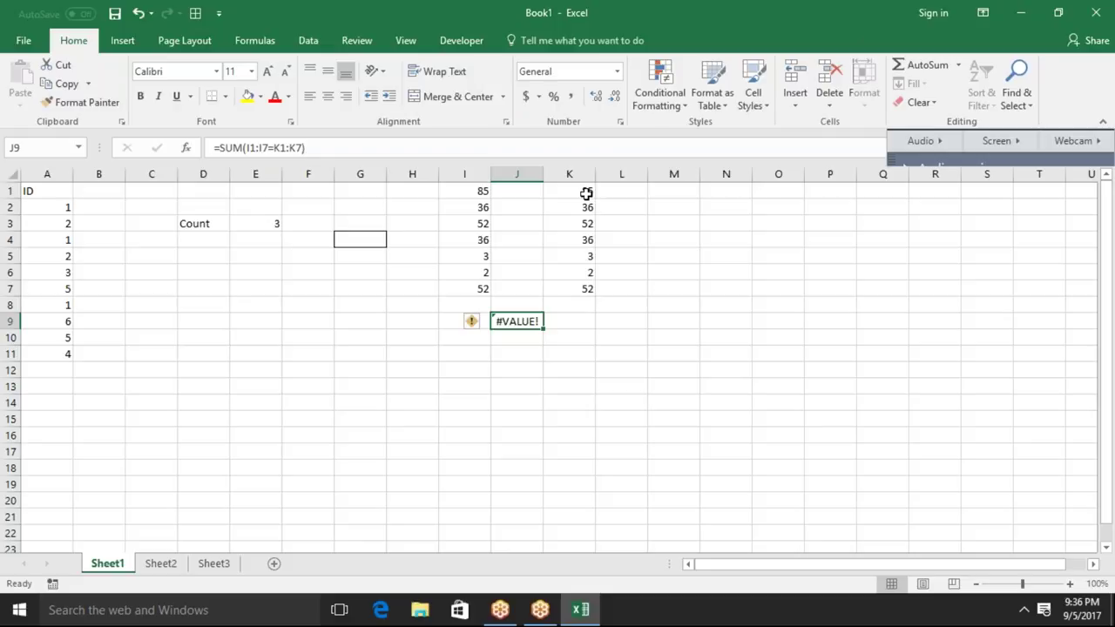
# - Correct J9 to the array formula {=SUM((I1:I7=K1:K7)*1)} so it returns 7
pyautogui.click(299, 148)
pyautogui.write('*1')
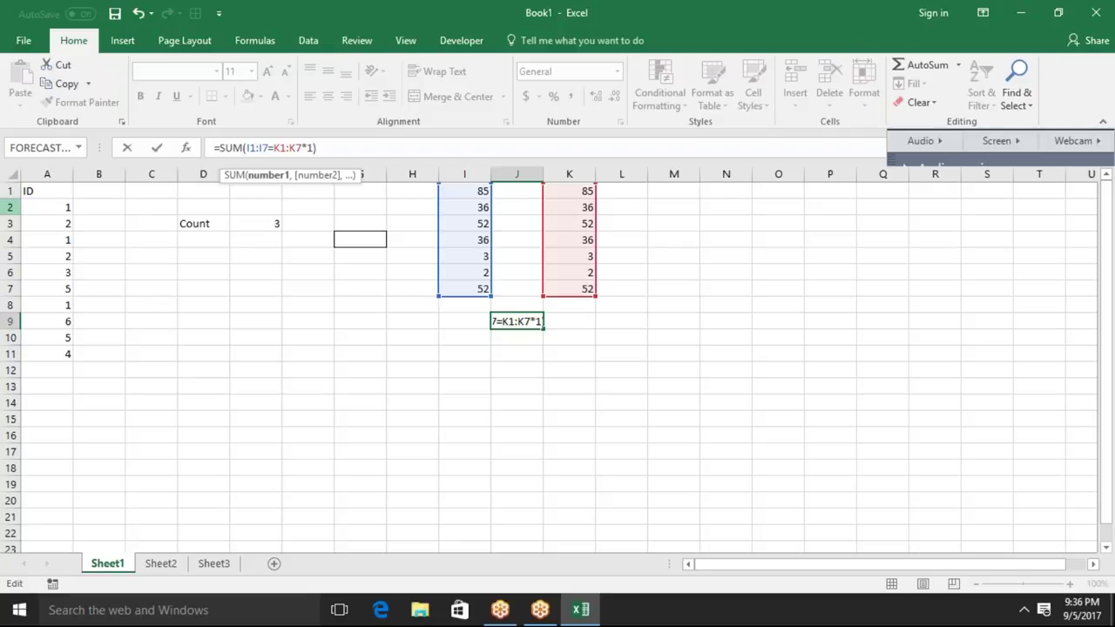
pyautogui.hotkey('ctrl', 'shift', 'Return')
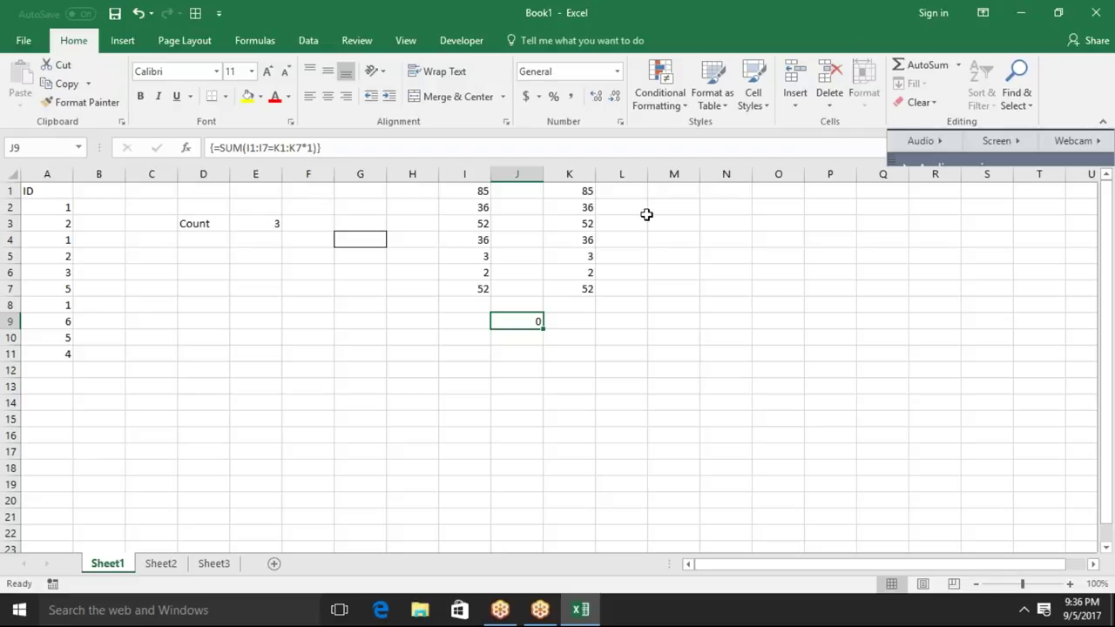
pyautogui.click(248, 147)
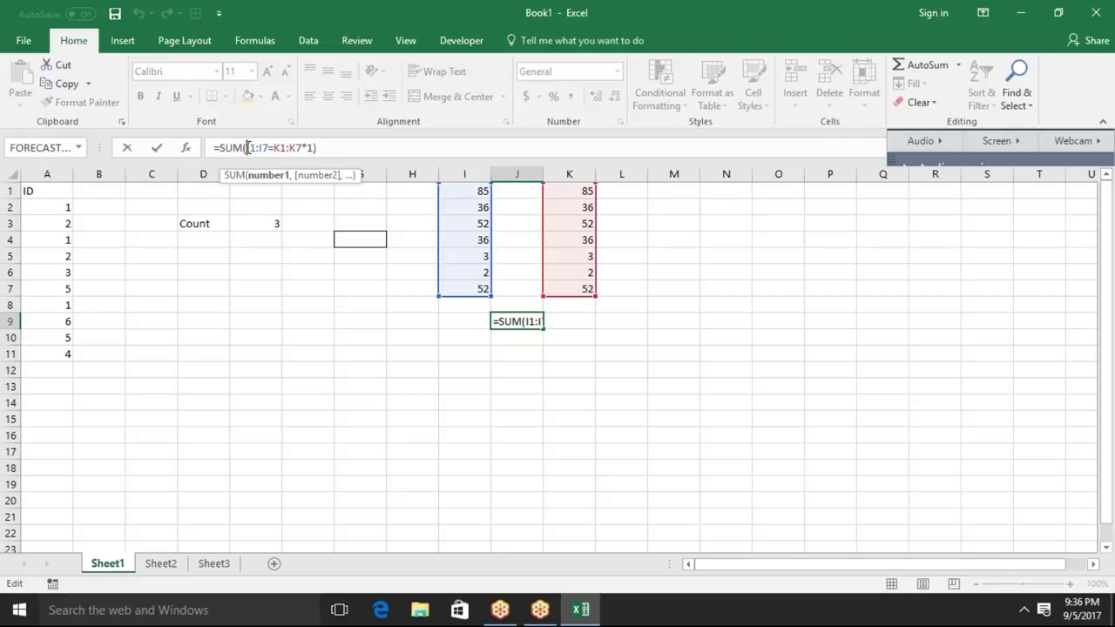
pyautogui.write('(')
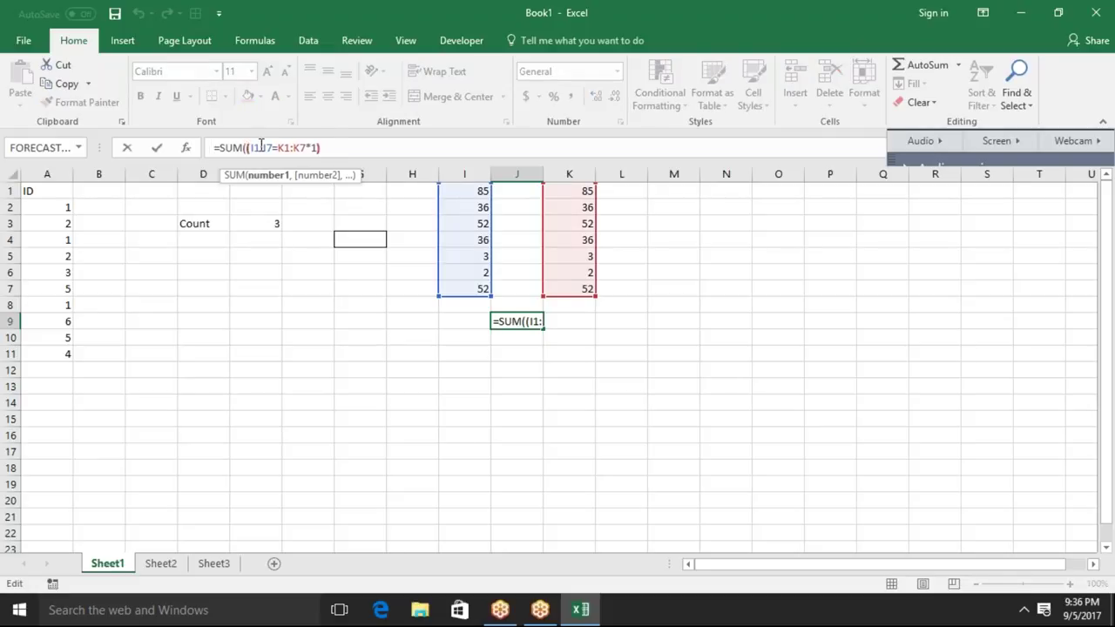
pyautogui.click(306, 147)
pyautogui.write(')')
pyautogui.write('*')
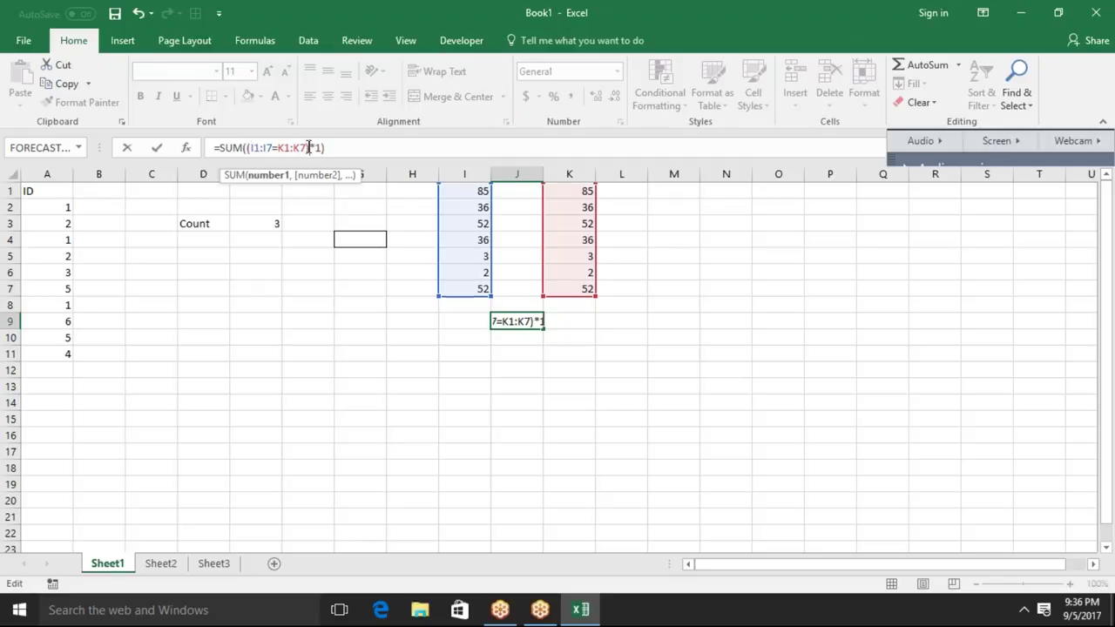
pyautogui.hotkey('ctrl', 'shift', 'Return')
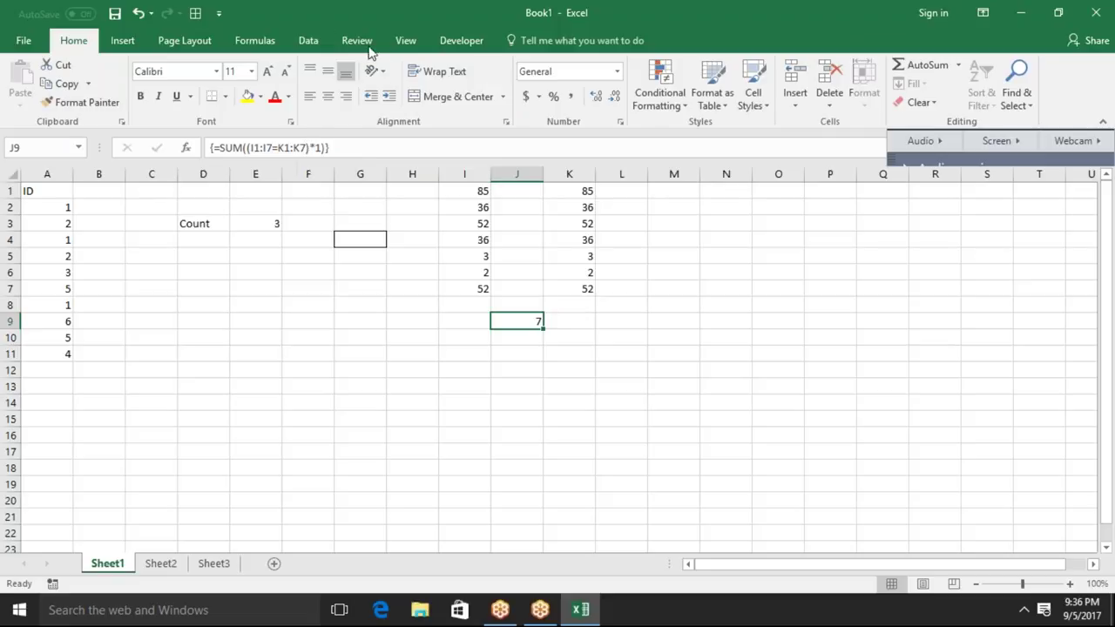
# - Evaluate J9's formula from TRUE values to seven 1s and the final sum 7, then close
pyautogui.click(251, 45)
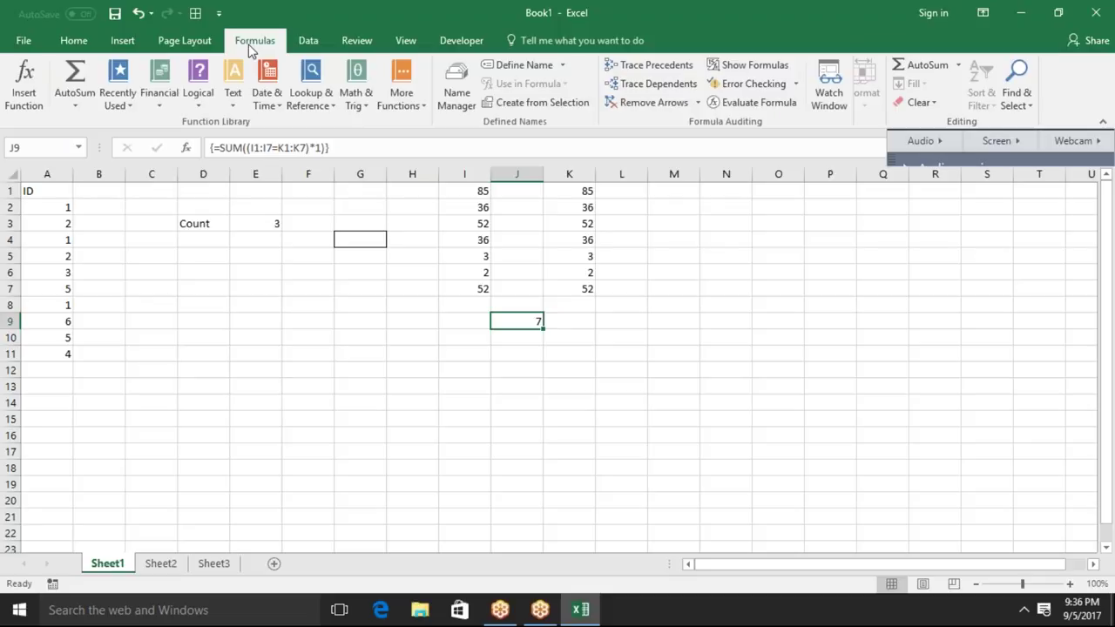
pyautogui.click(736, 103)
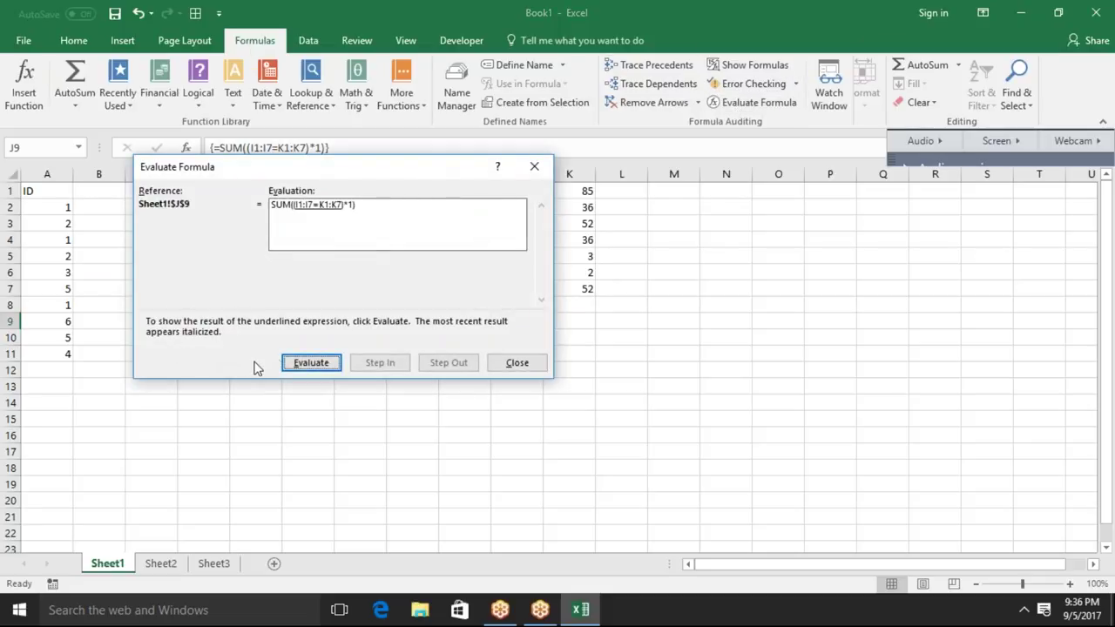
pyautogui.click(293, 358)
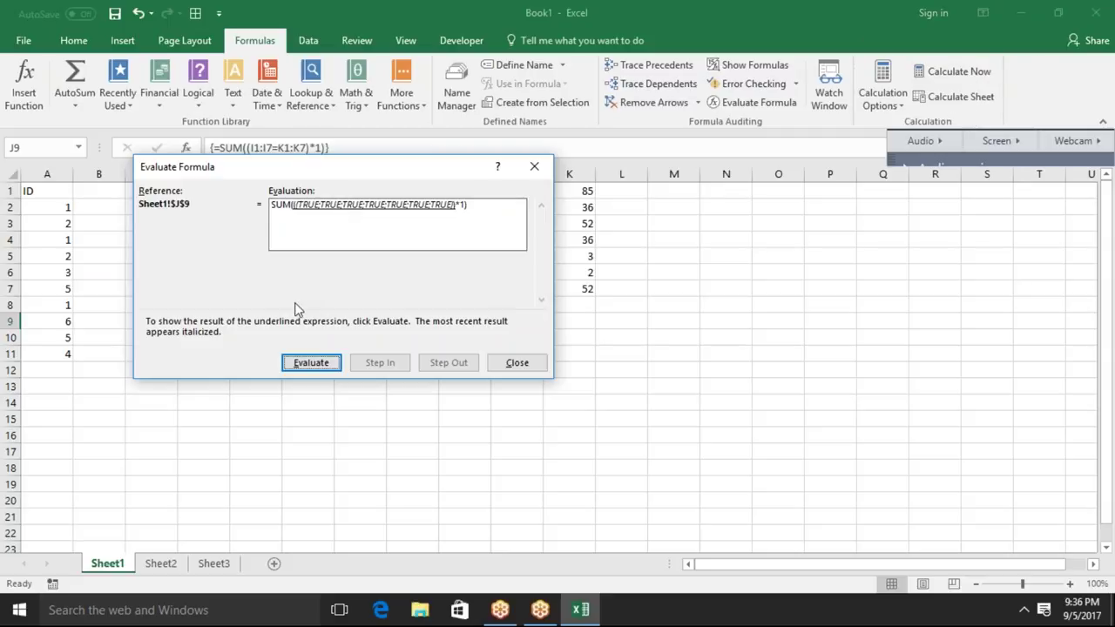
pyautogui.click(316, 363)
pyautogui.click(317, 365)
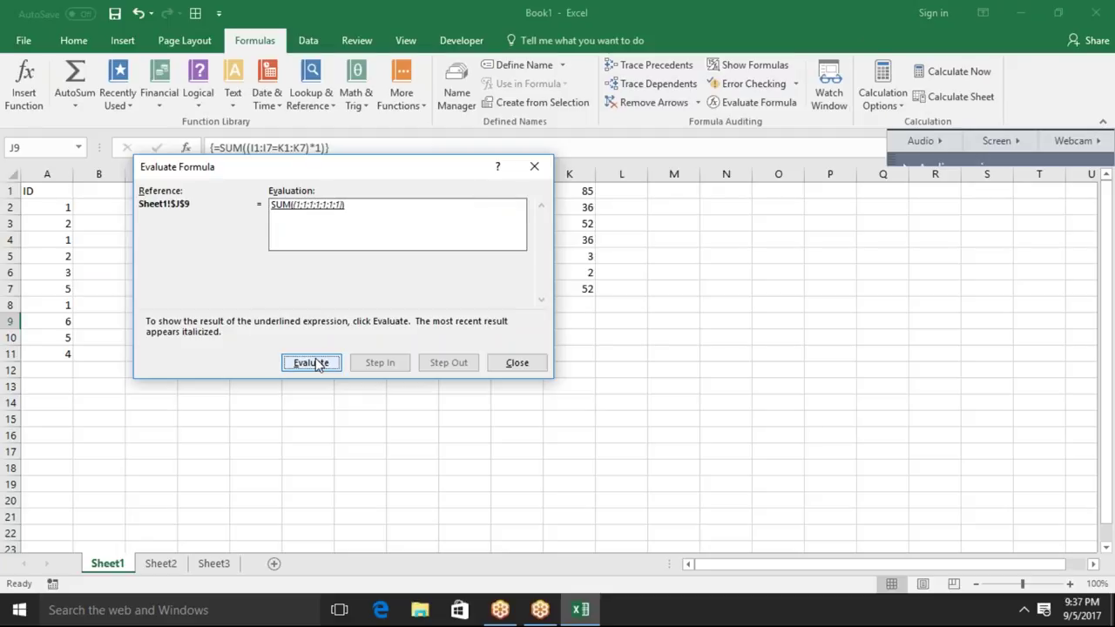
pyautogui.click(317, 364)
pyautogui.click(510, 365)
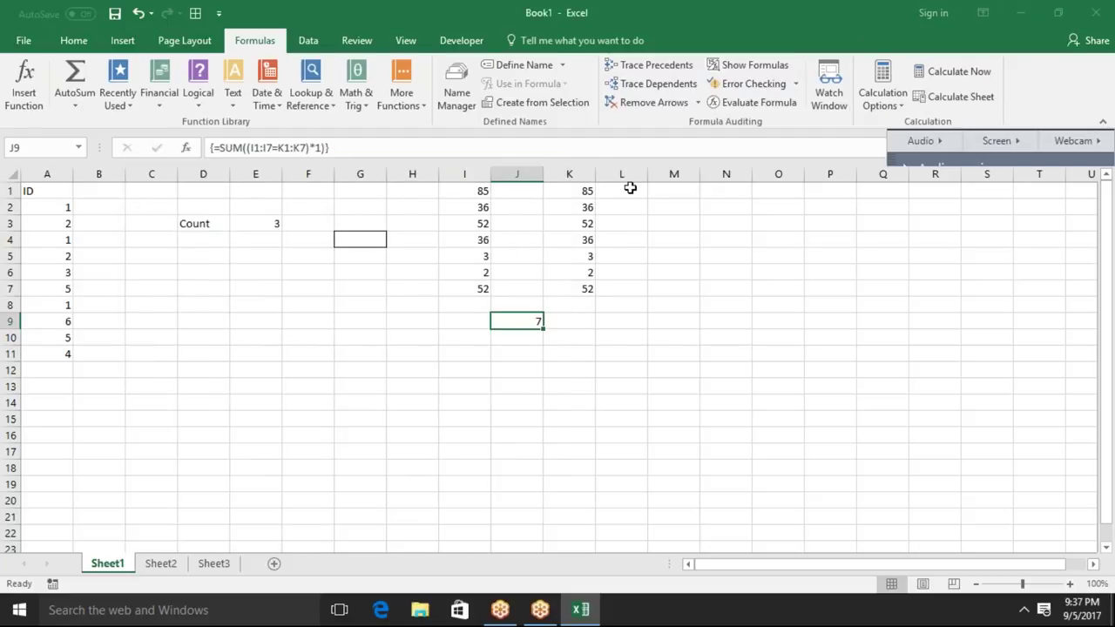
# - Change K3 to 85 and K1 to 52 so J9's pair count drops to 5
pyautogui.click(590, 223)
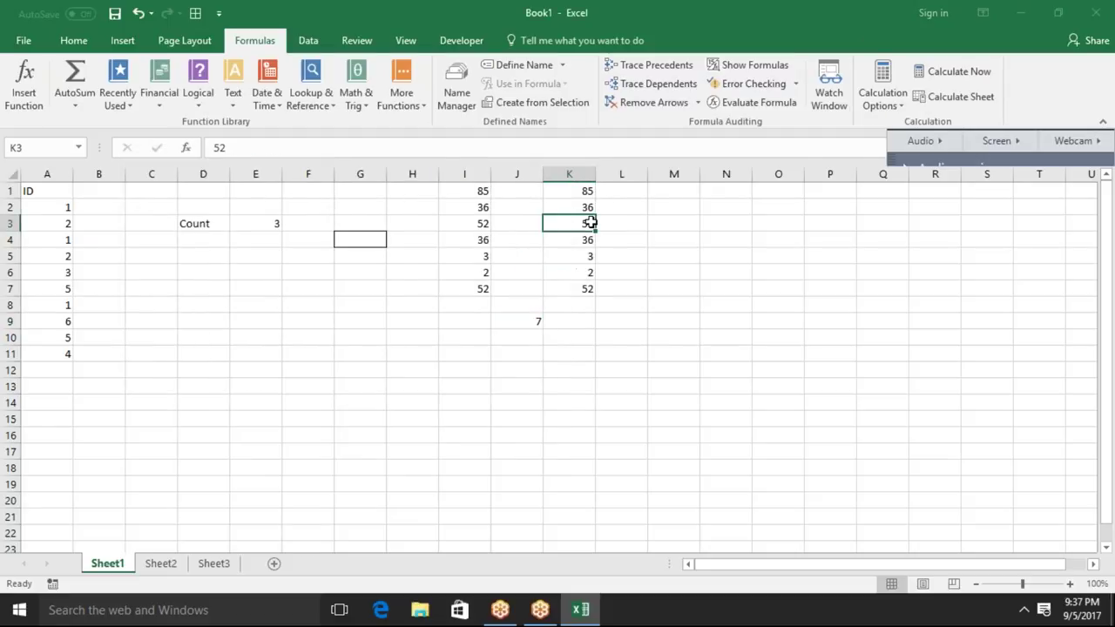
pyautogui.write('85')
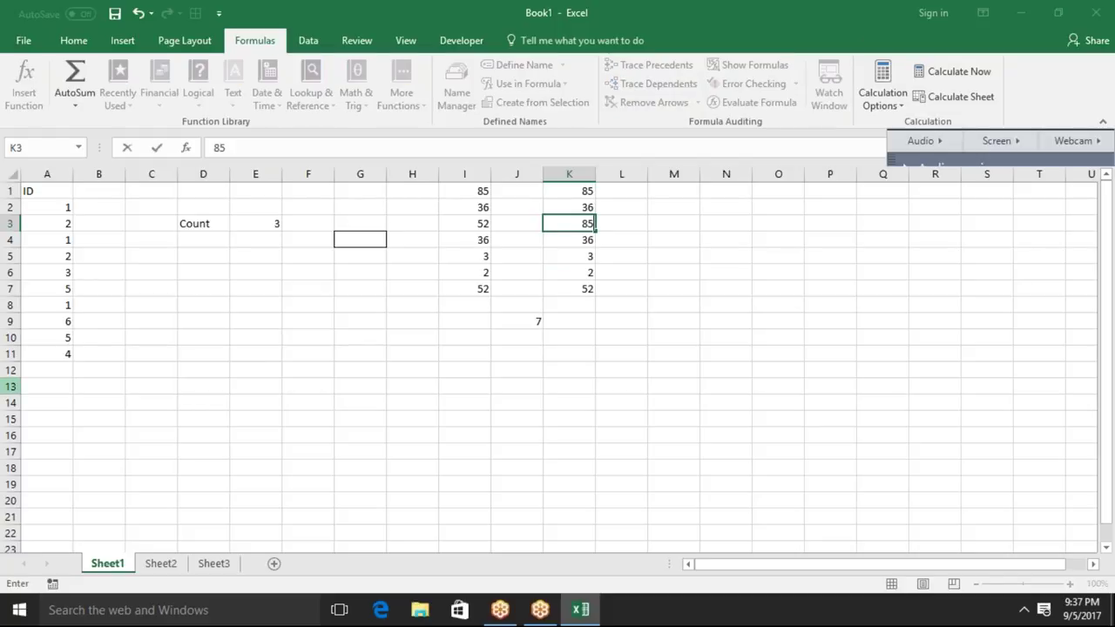
pyautogui.press('Return')
pyautogui.press('Up')
pyautogui.press('Up')
pyautogui.press('Up')
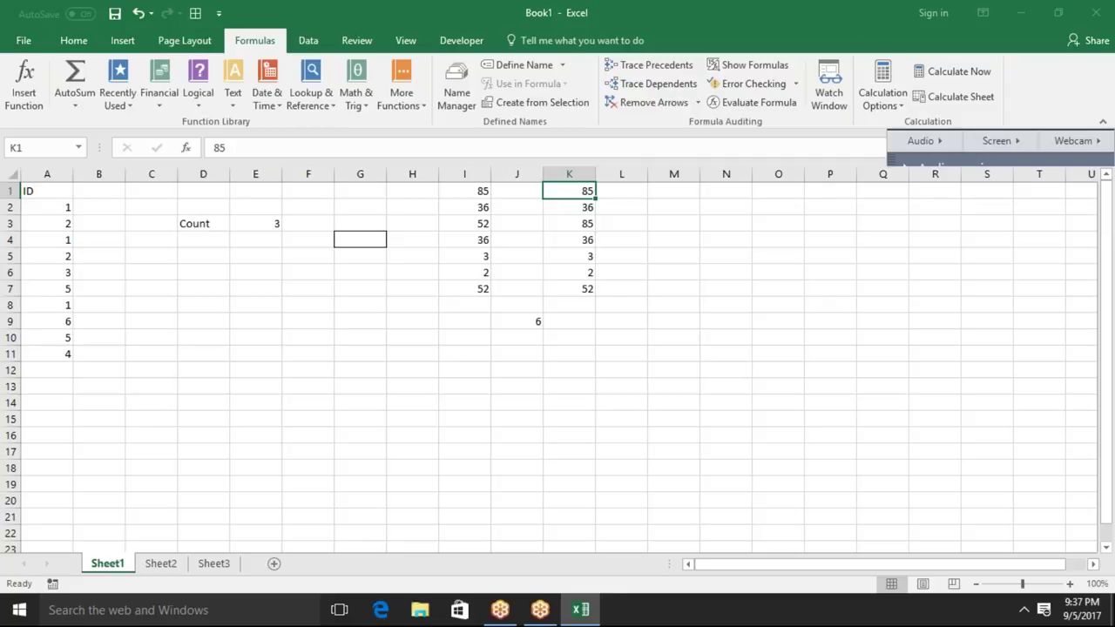
pyautogui.write('52')
pyautogui.press('Return')
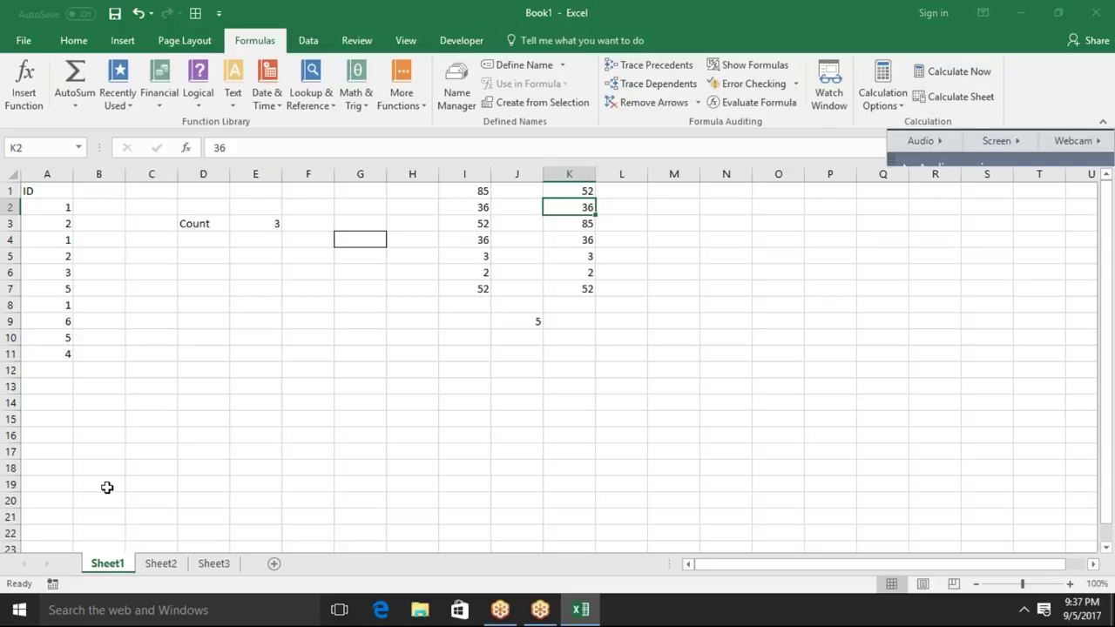
pyautogui.press('Down')
pyautogui.press('Down')
pyautogui.press('Down')
pyautogui.press('Down')
pyautogui.press('Down')
pyautogui.press('Down')
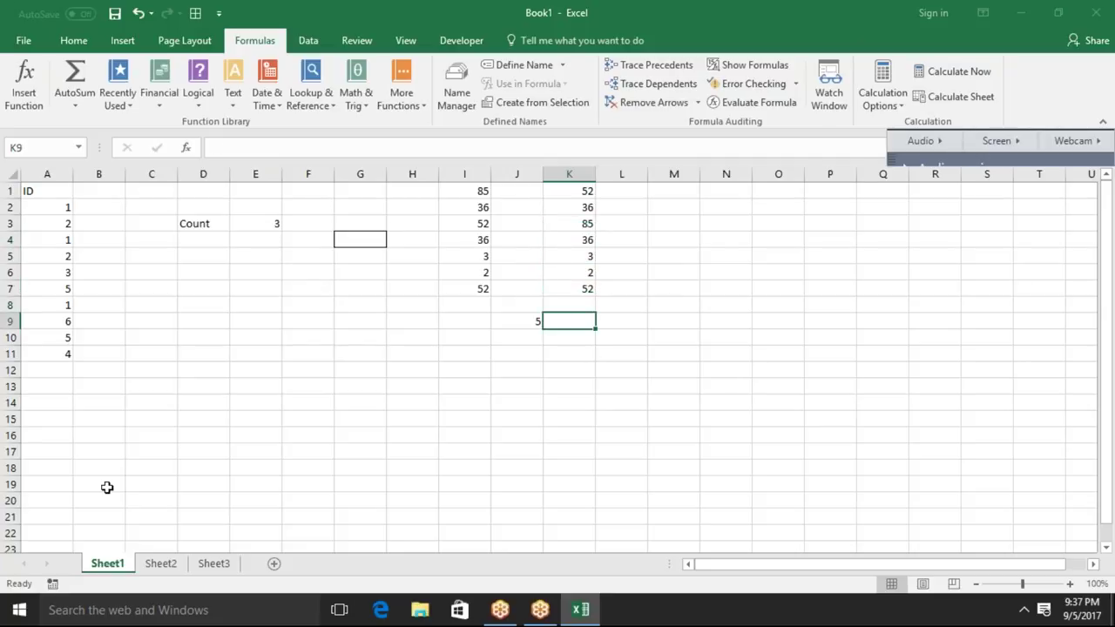
# - Begin K9's formula with nested SUM, IF and COUNTIF functions
pyautogui.write('=')
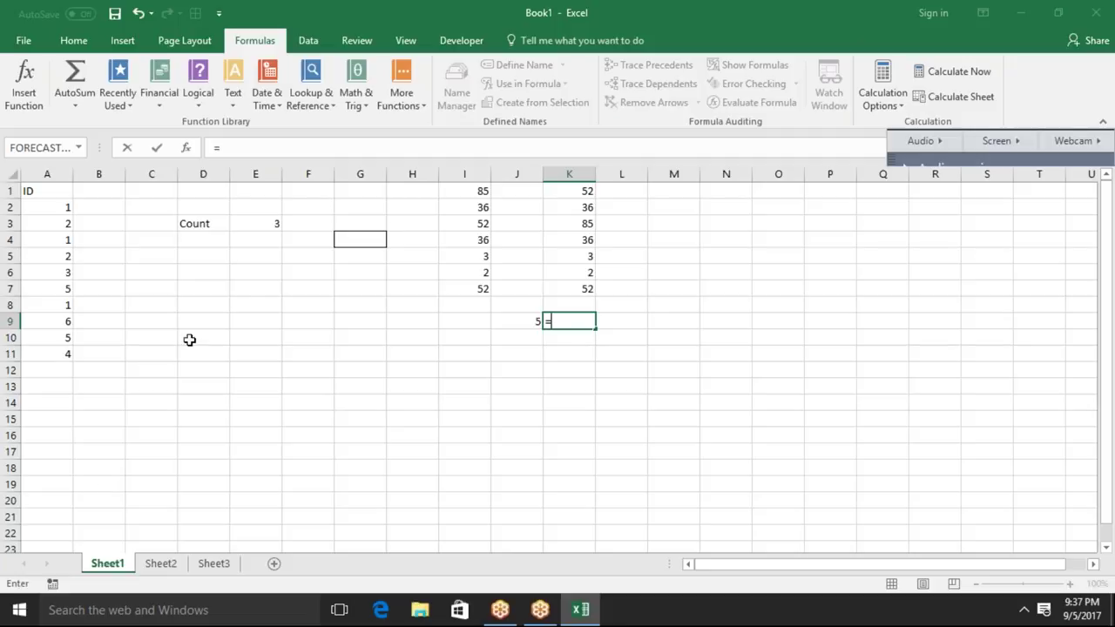
pyautogui.write('sum')
pyautogui.press('Tab')
pyautogui.write('c')
pyautogui.press('BackSpace')
pyautogui.write('if')
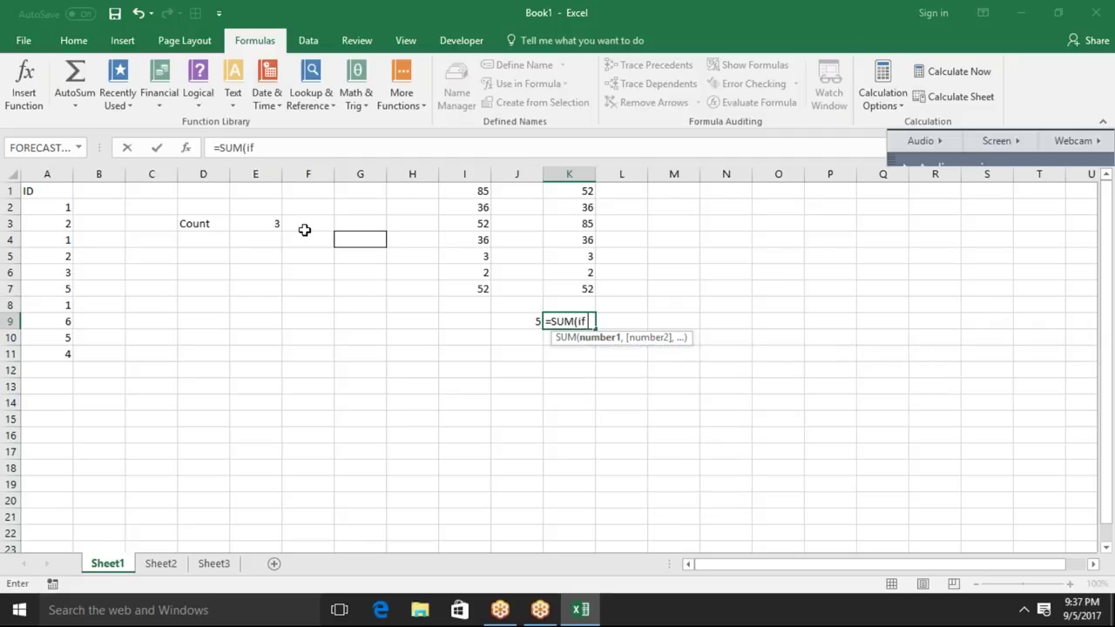
pyautogui.press('Tab')
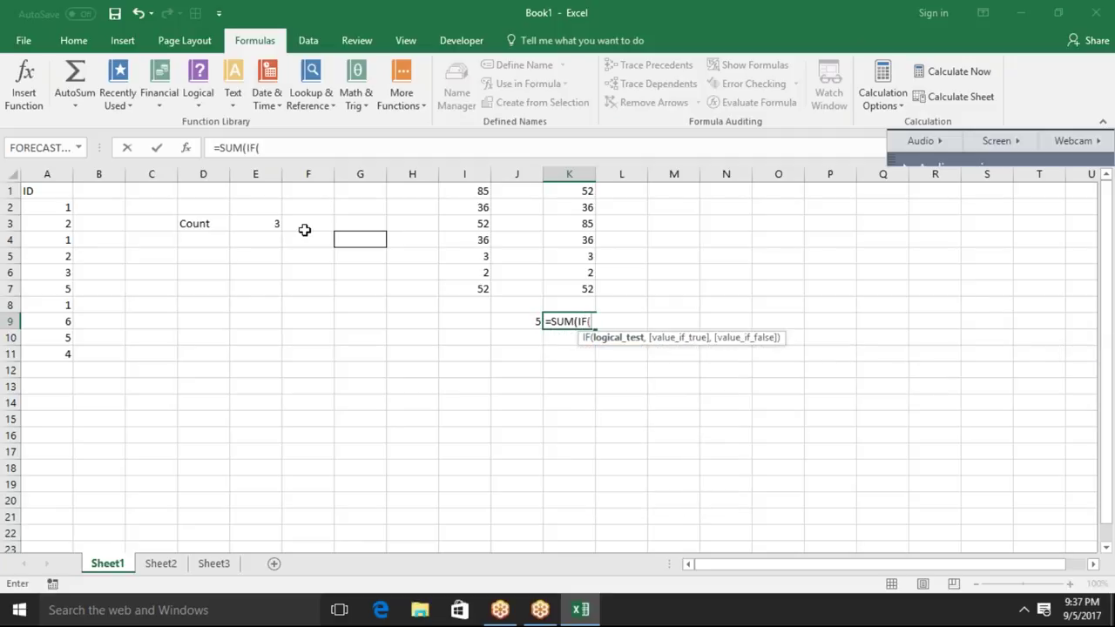
pyautogui.write('coun')
pyautogui.press('Down')
pyautogui.press('Down')
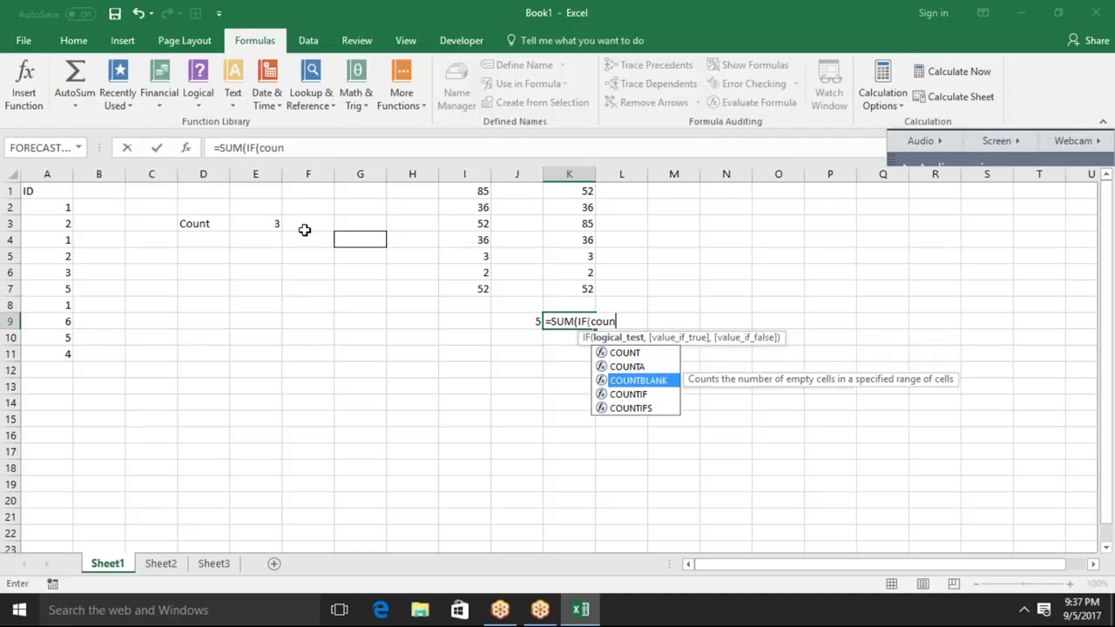
pyautogui.press('Escape')
pyautogui.press('BackSpace')
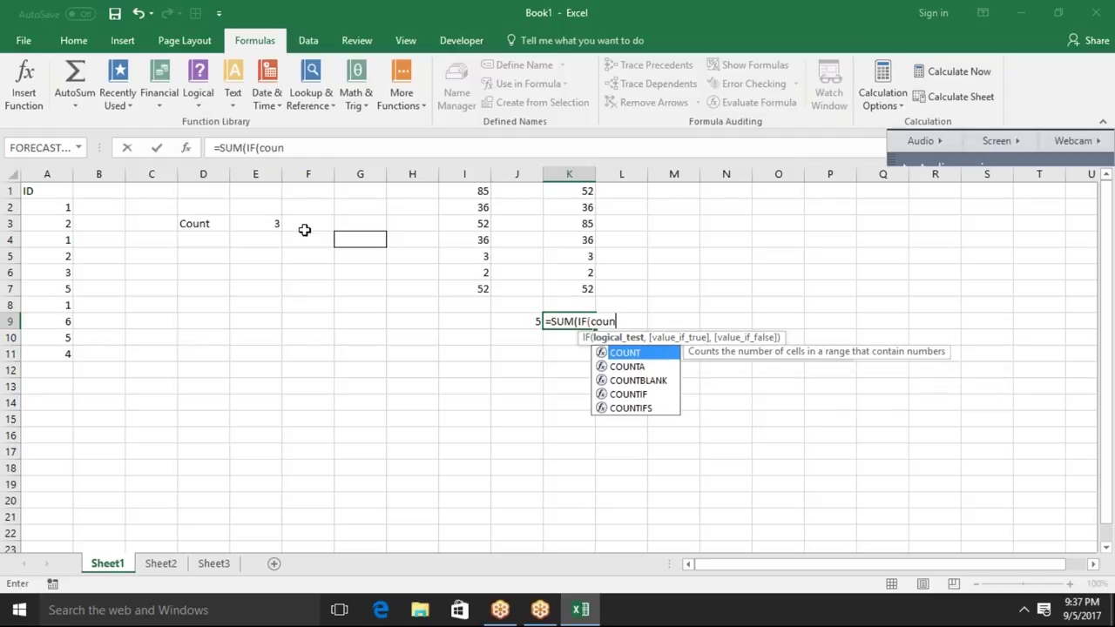
pyautogui.press('Down')
pyautogui.press('Down')
pyautogui.press('Down')
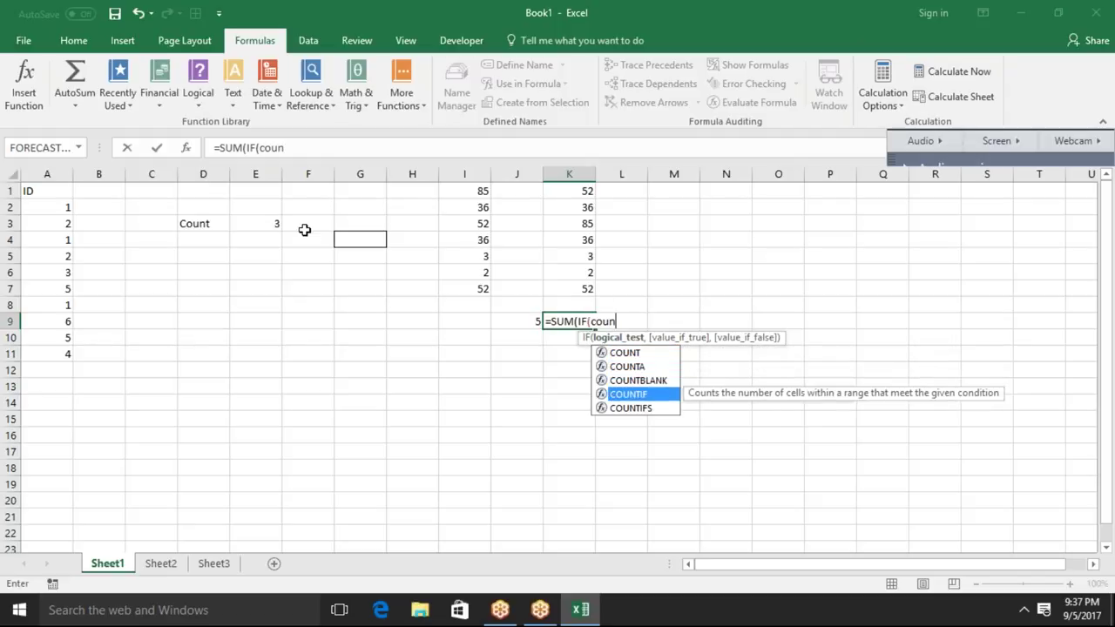
pyautogui.press('Tab')
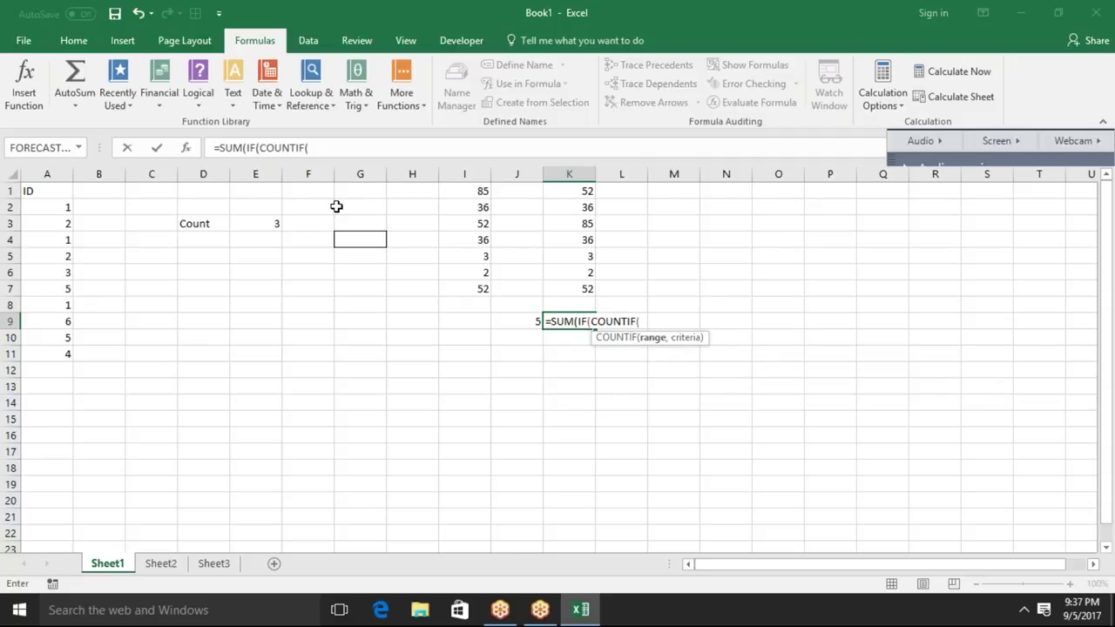
# - Complete K9 as array formula {=SUM(IF(COUNTIF(I1:I7,K1:K7)>=1,1,0))}, returning 7, then go to Sheet2
pyautogui.click(449, 187)
pyautogui.moveTo(449, 187); pyautogui.dragTo(457, 288)
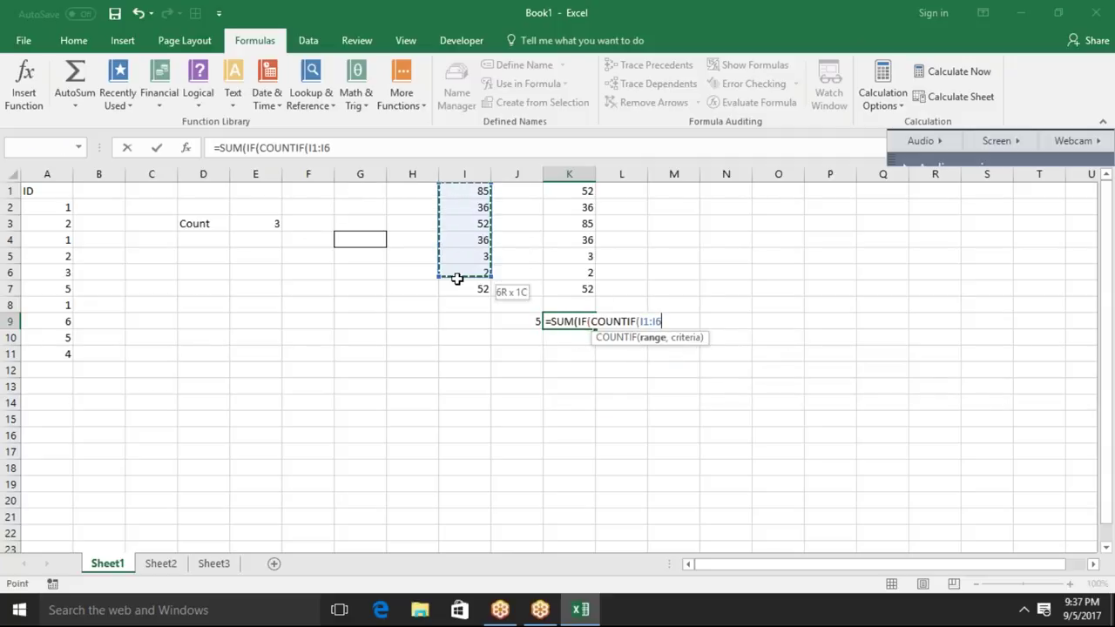
pyautogui.write(',')
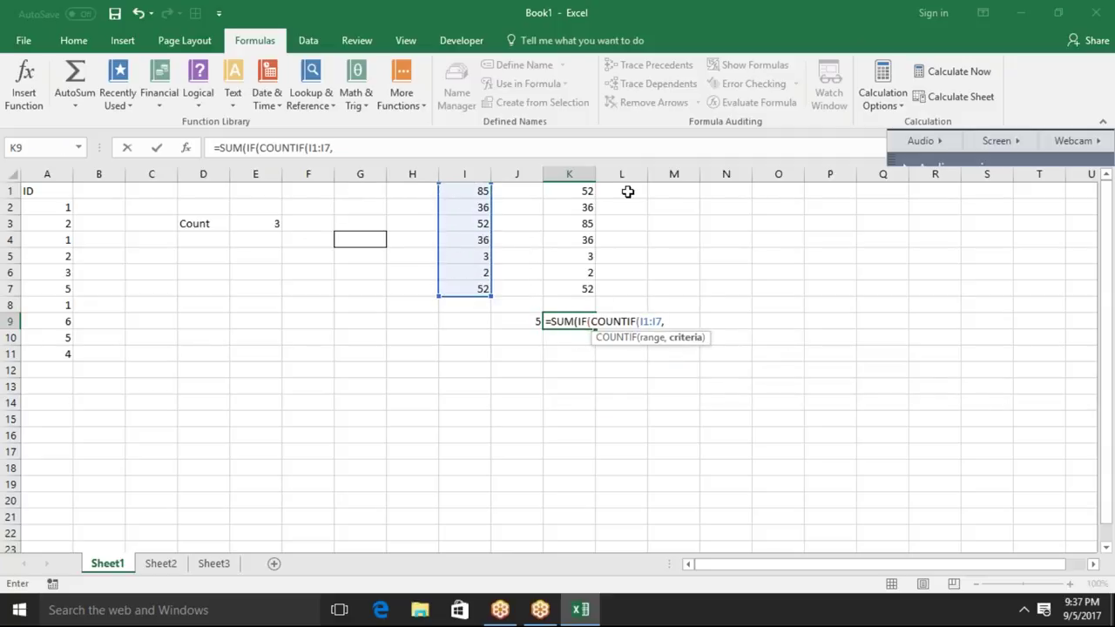
pyautogui.moveTo(589, 195); pyautogui.dragTo(582, 290)
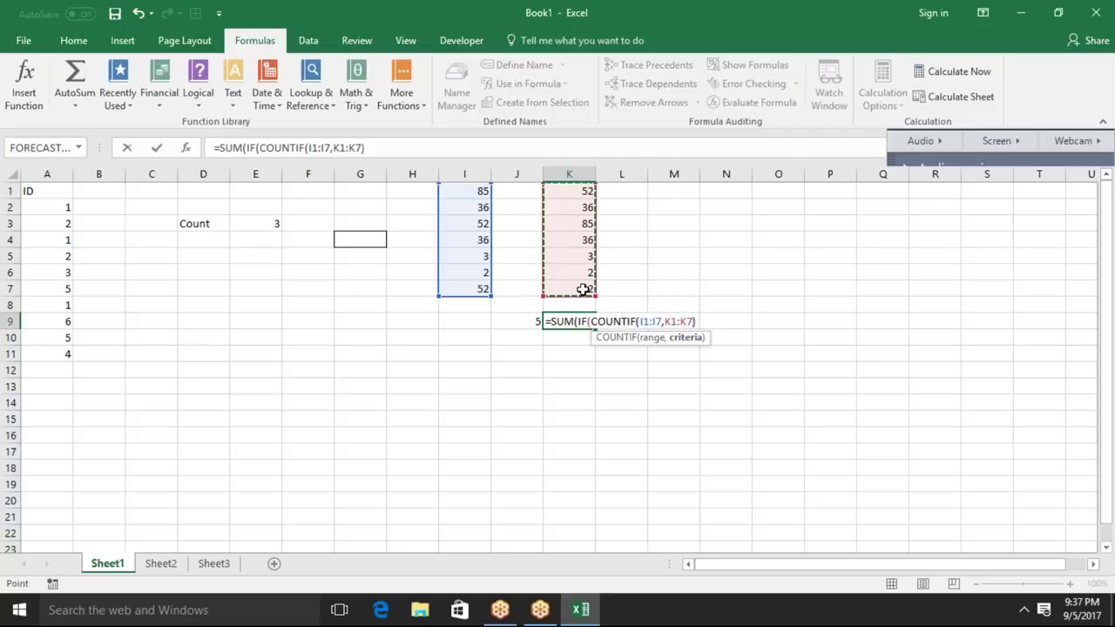
pyautogui.write(')>=')
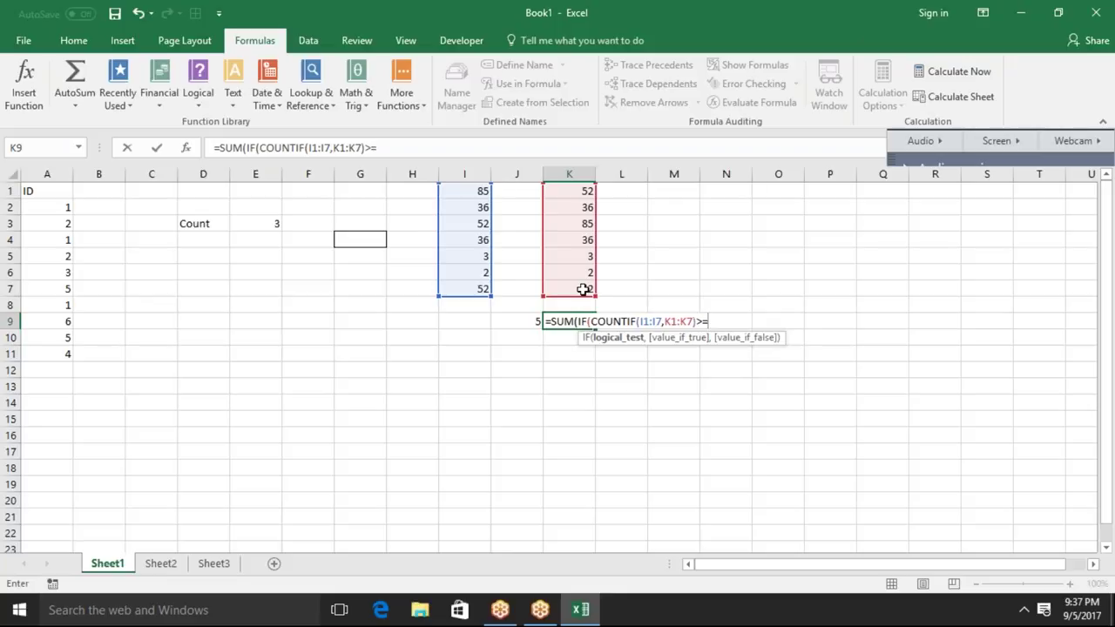
pyautogui.write('1,')
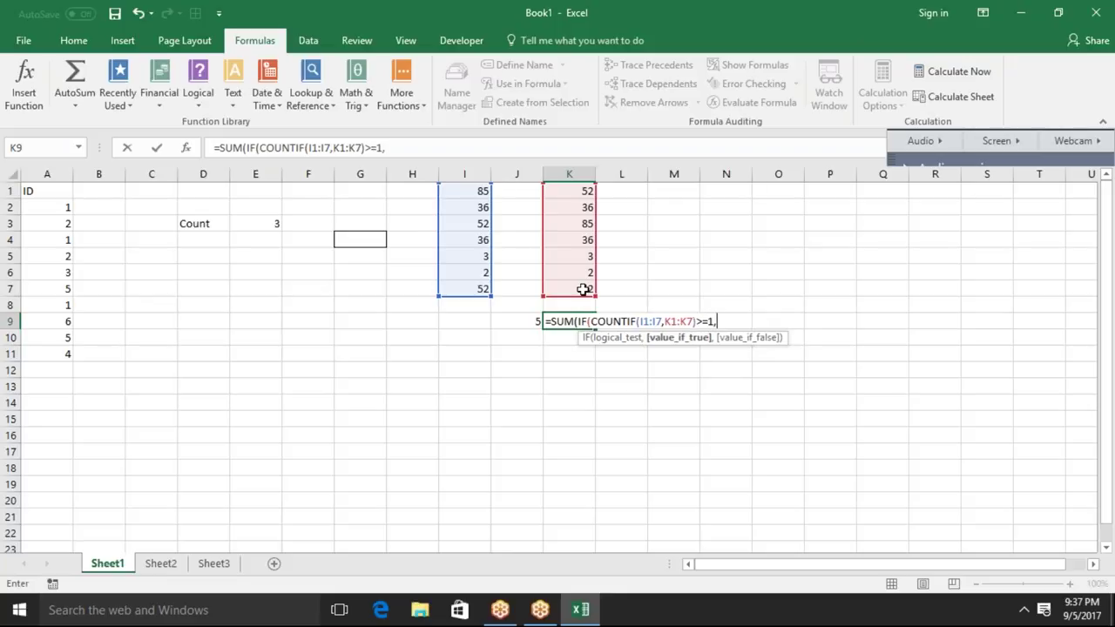
pyautogui.write('1,0')
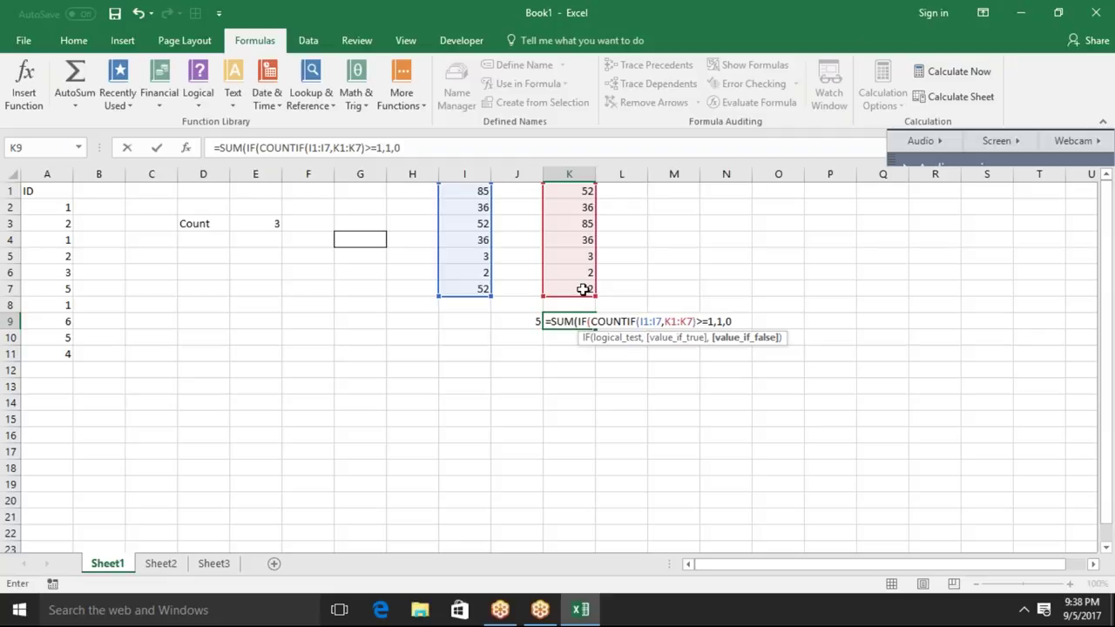
pyautogui.hotkey('ctrl', 'shift', 'Return')
pyautogui.press('Return')
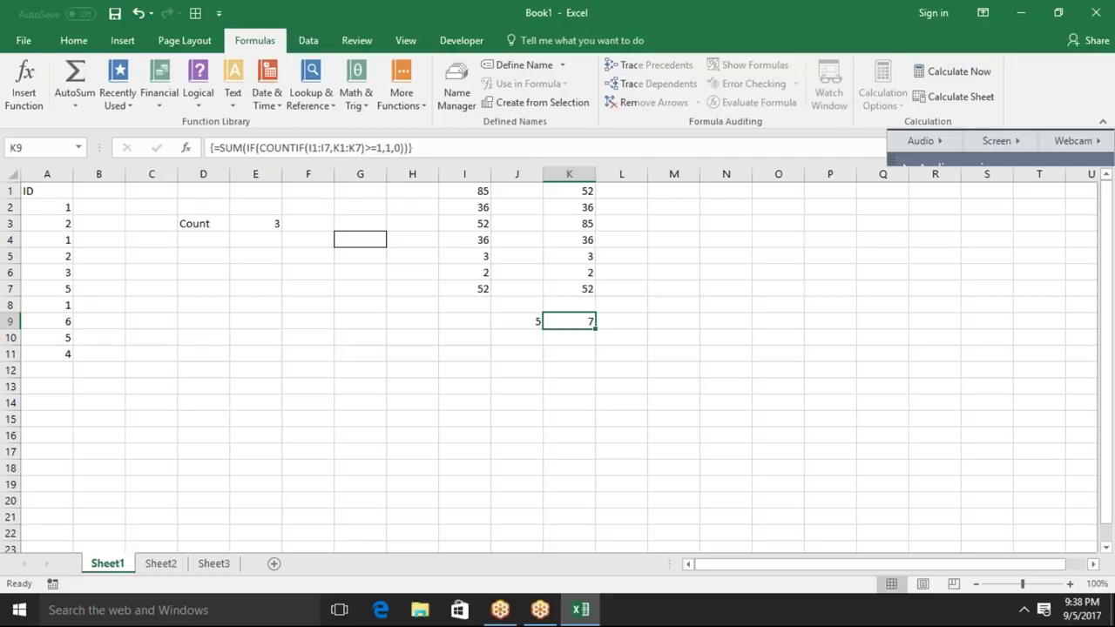
pyautogui.click(164, 568)
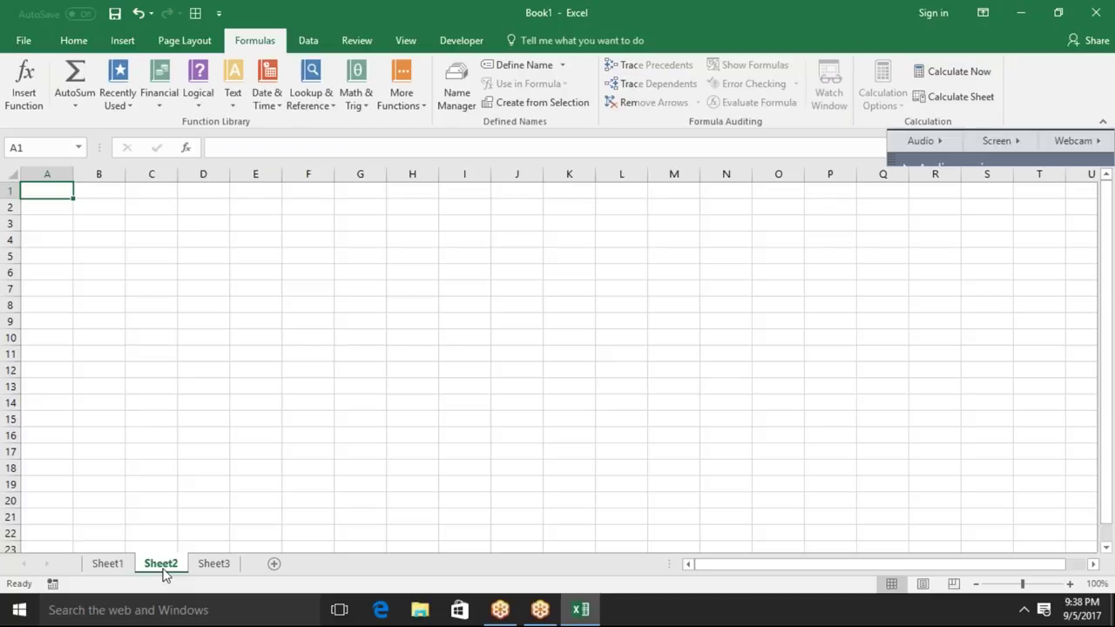
# - Add Name and Sales headers, enter Puja in A2 and fill names down to row 12
pyautogui.write('Name')
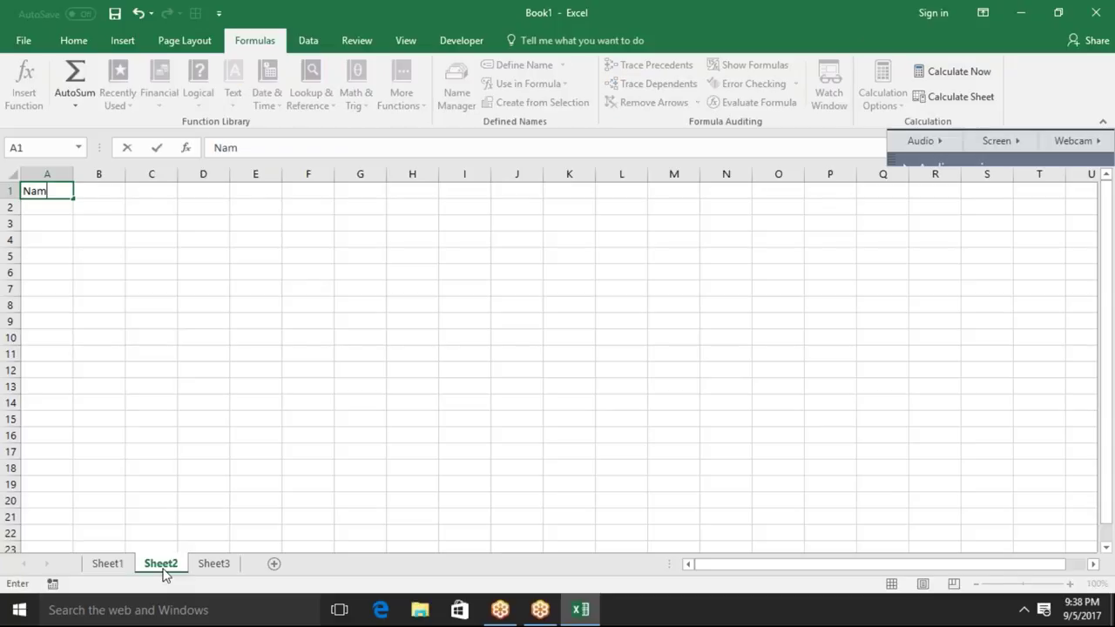
pyautogui.press('Tab')
pyautogui.write('Sales')
pyautogui.hotkey('ctrl', 'Return')
pyautogui.press('Return')
pyautogui.write('Puj')
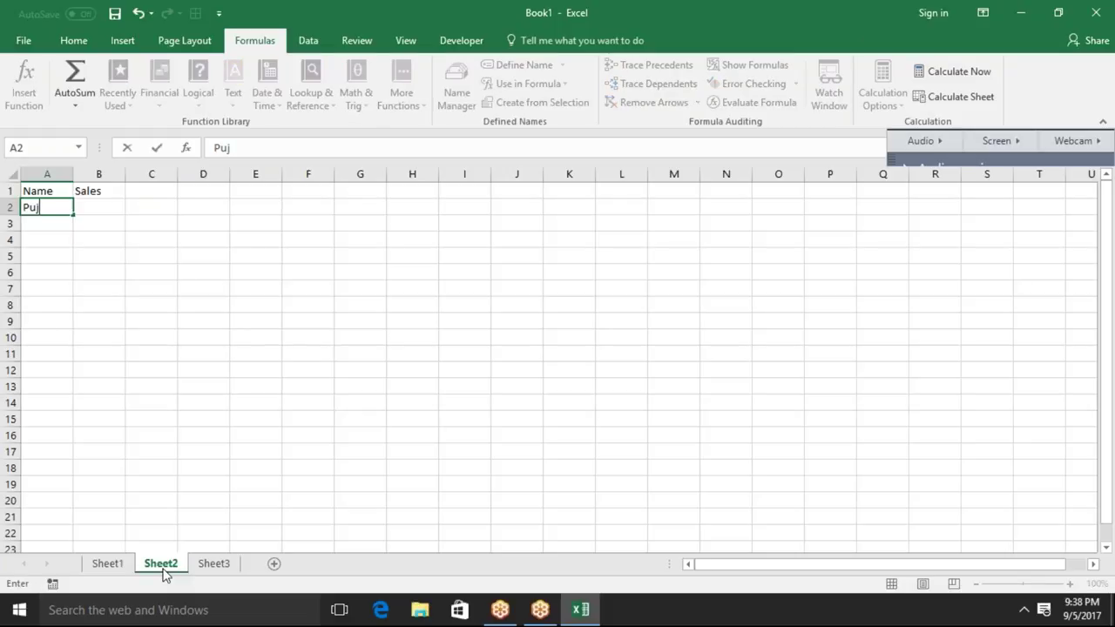
pyautogui.write('a')
pyautogui.press('Return')
pyautogui.press('Up')
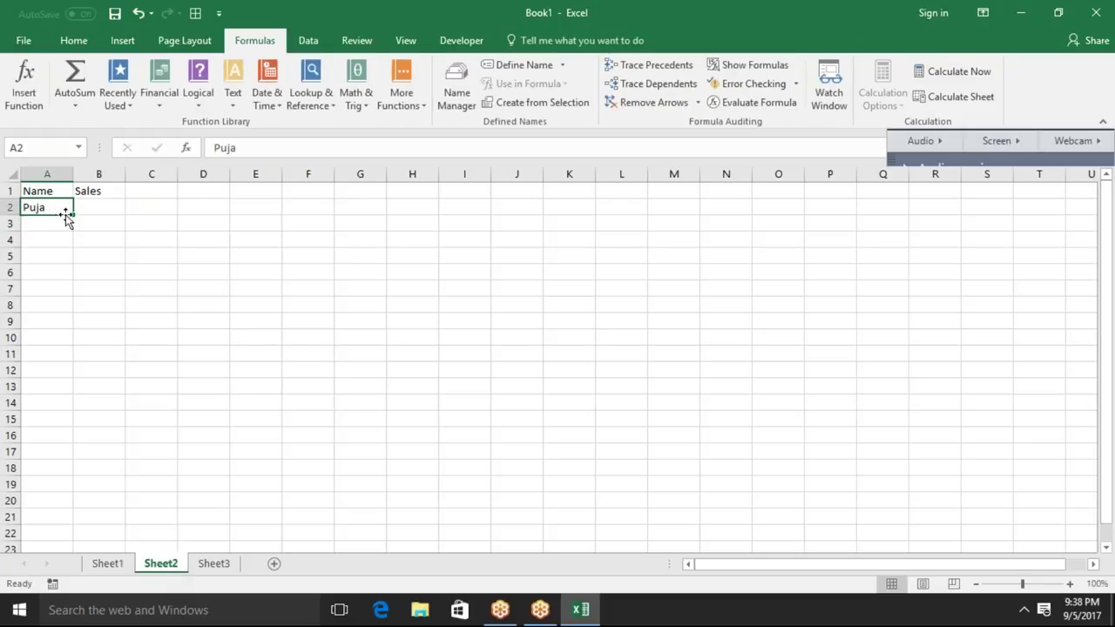
pyautogui.moveTo(73, 215); pyautogui.dragTo(51, 378)
# - Put =RANDBETWEEN(10,90) in B2 and fill it down B2:B12
pyautogui.click(108, 209)
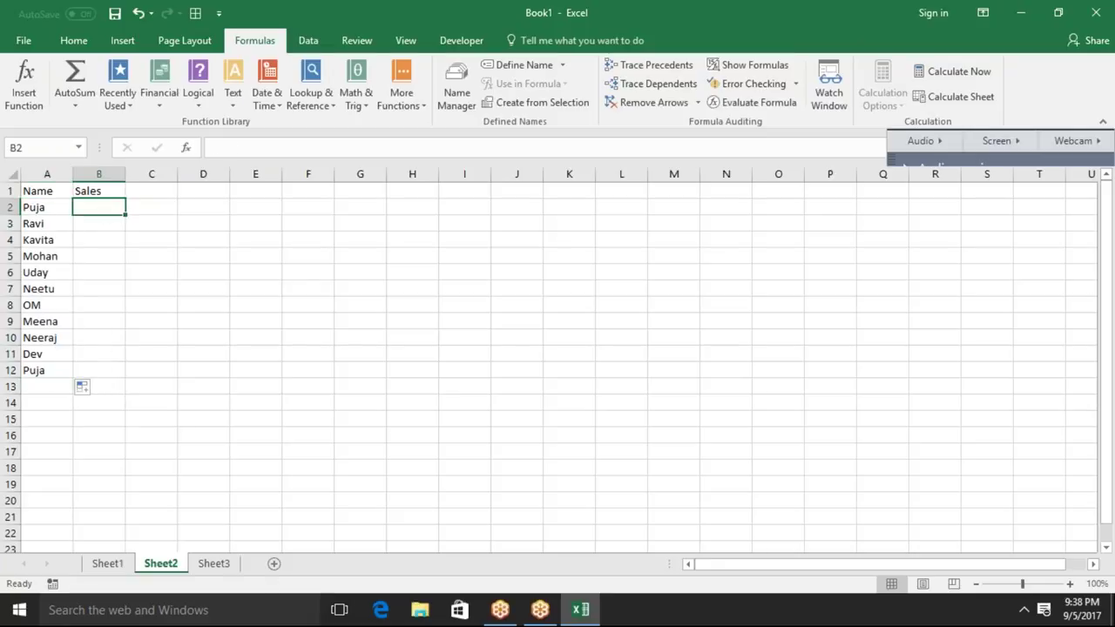
pyautogui.write('=ra')
pyautogui.press('Down')
pyautogui.press('Down')
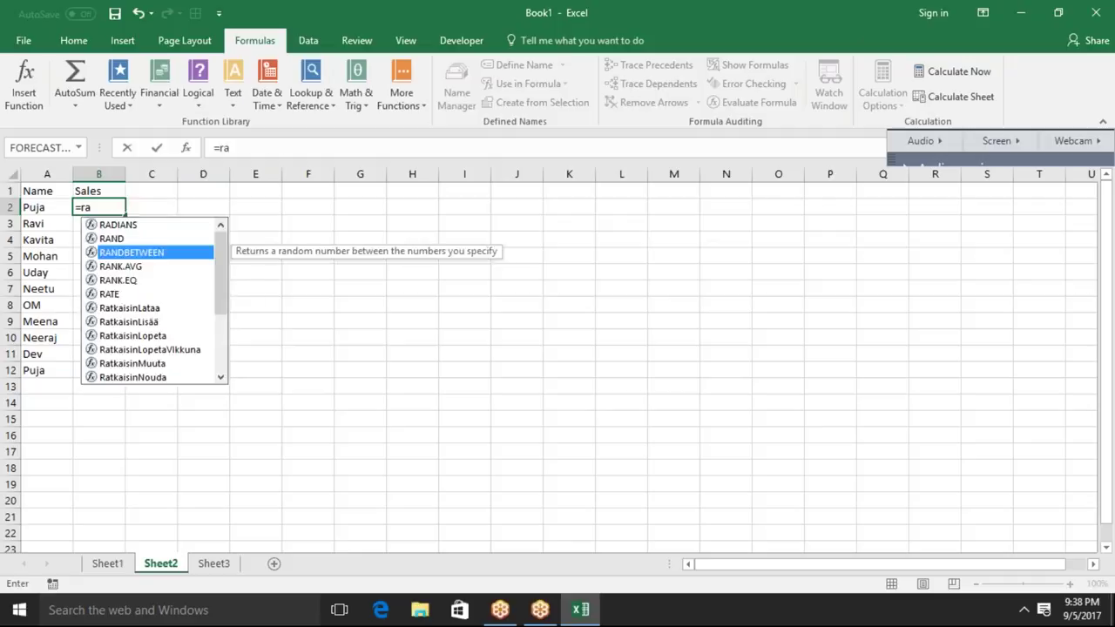
pyautogui.press('Tab')
pyautogui.write('10,90')
pyautogui.press('Return')
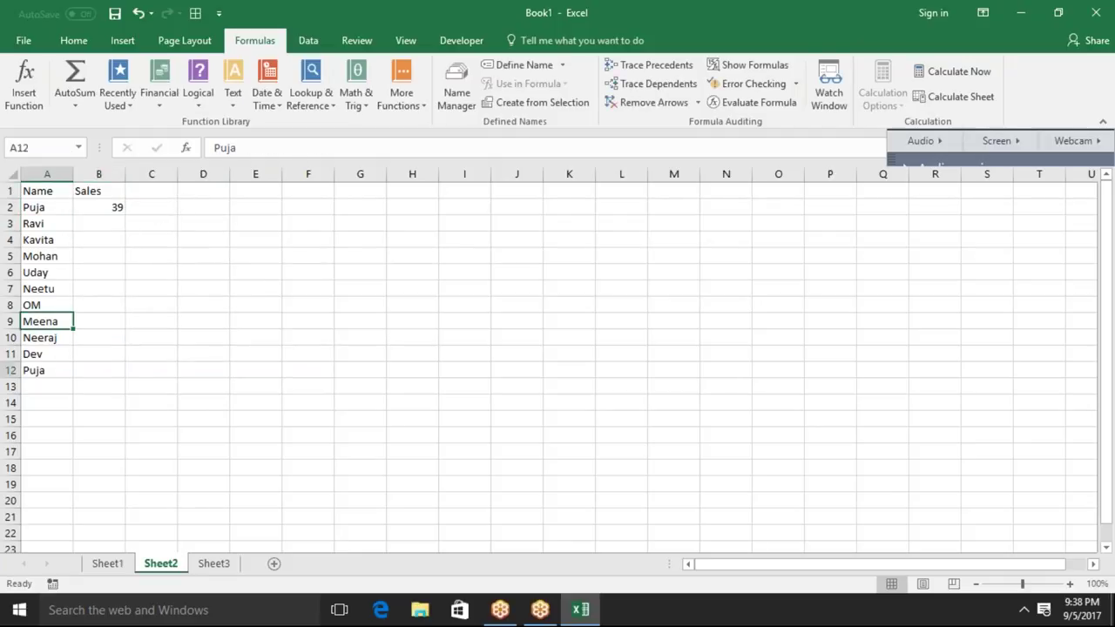
pyautogui.moveTo(99, 370); pyautogui.dragTo(98, 207)
pyautogui.hotkey('ctrl', 'd')
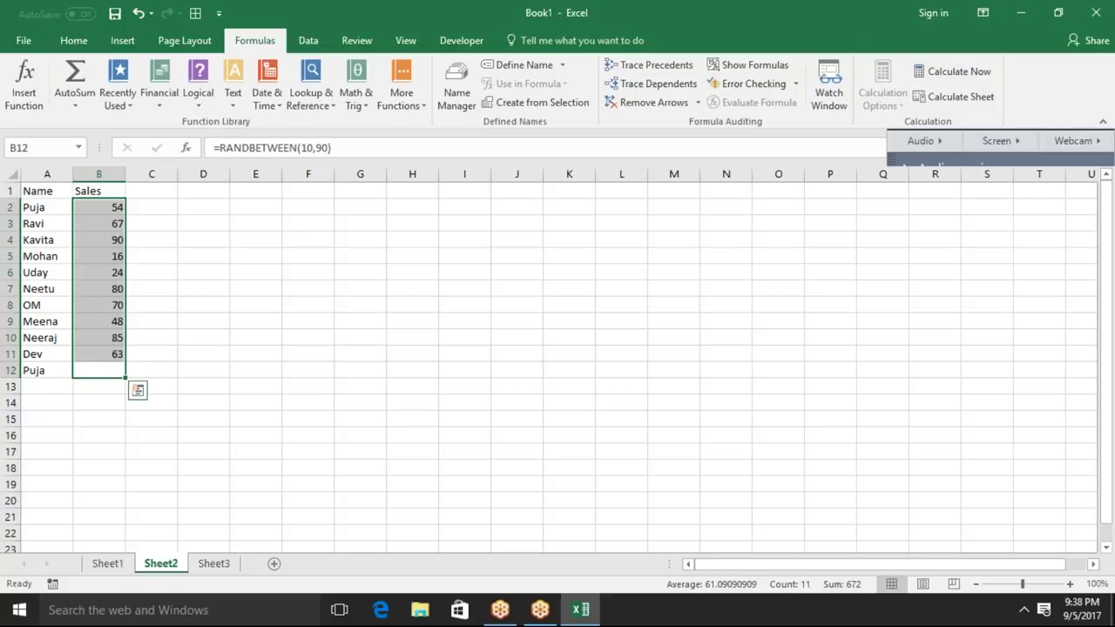
# - Paste the B2:B12 sales figures back over themselves as fixed values
pyautogui.hotkey('ctrl', 'c')
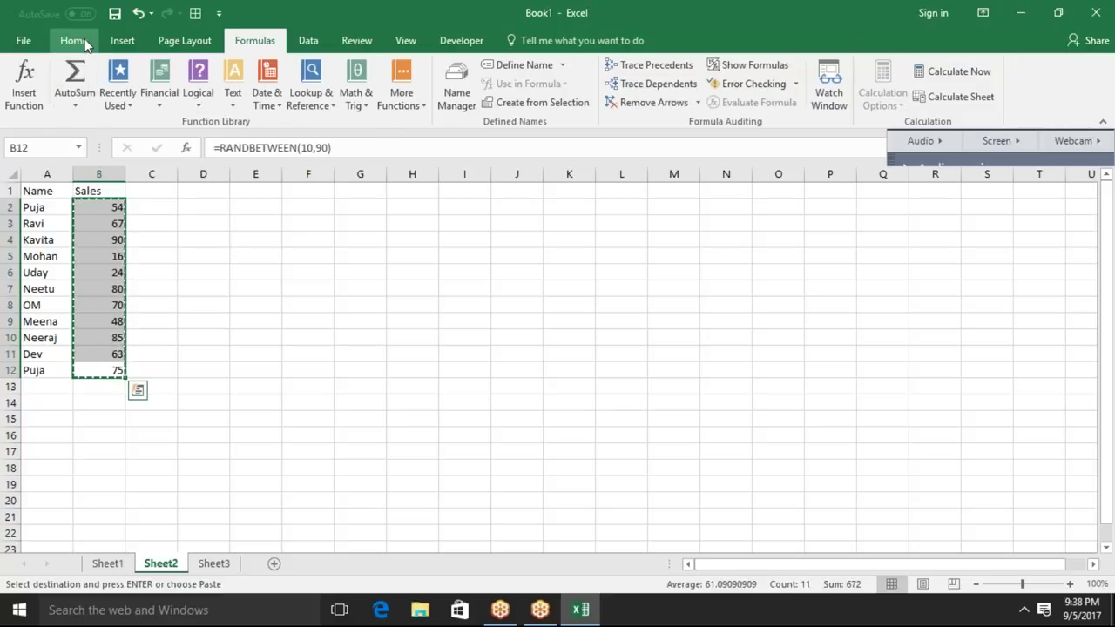
pyautogui.click(76, 40)
pyautogui.click(30, 105)
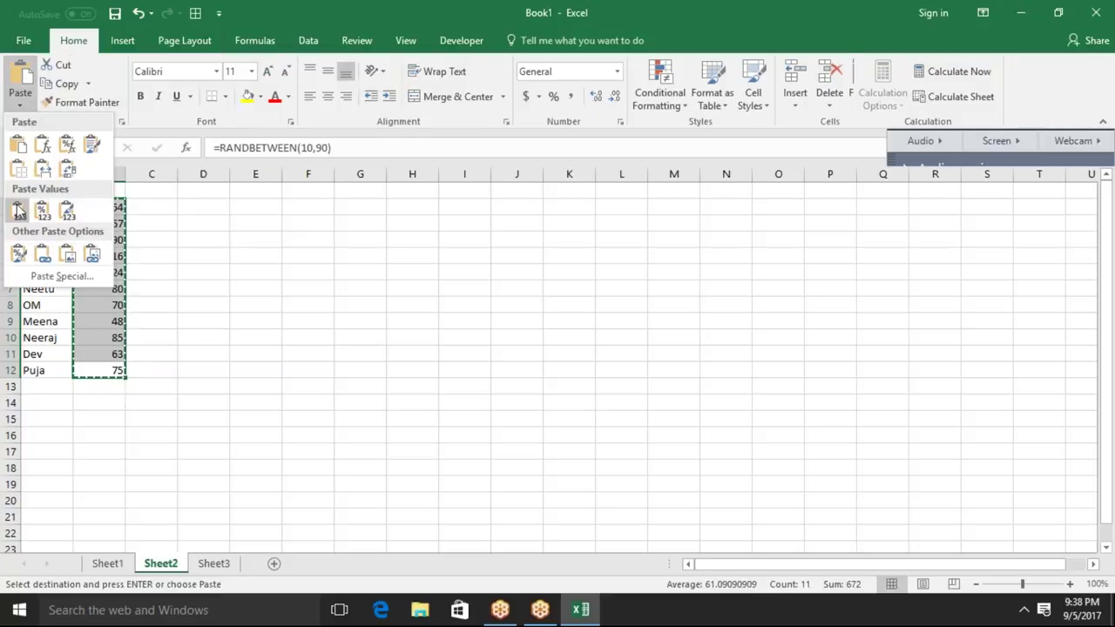
pyautogui.click(18, 210)
pyautogui.press('Escape')
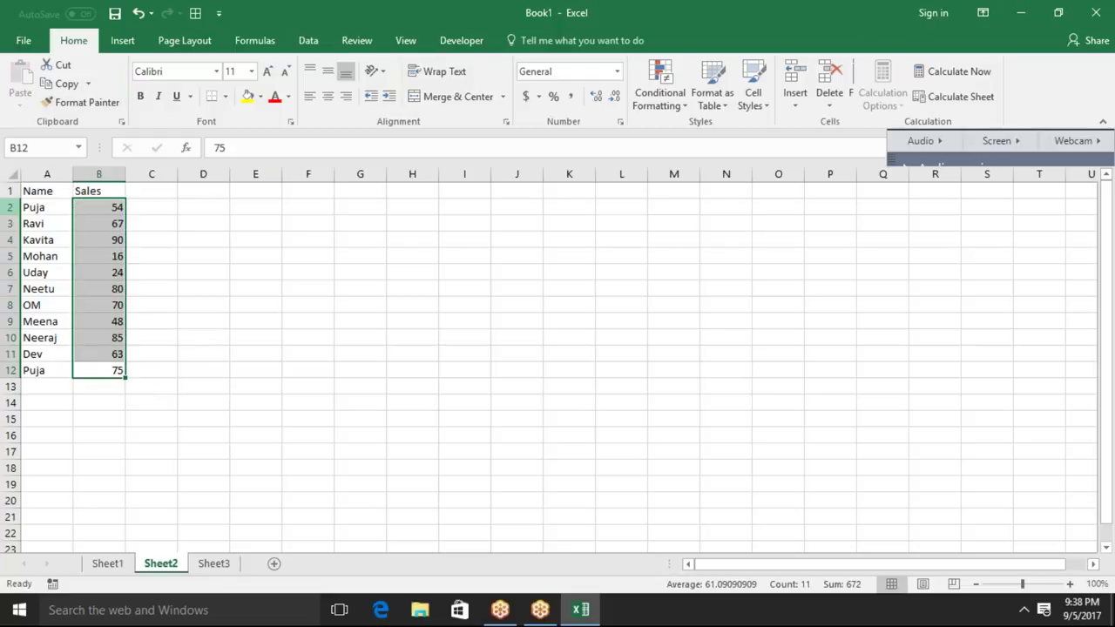
# - Undo the value paste and extend the names down column A to row 52
pyautogui.click(40, 209)
pyautogui.click(43, 372)
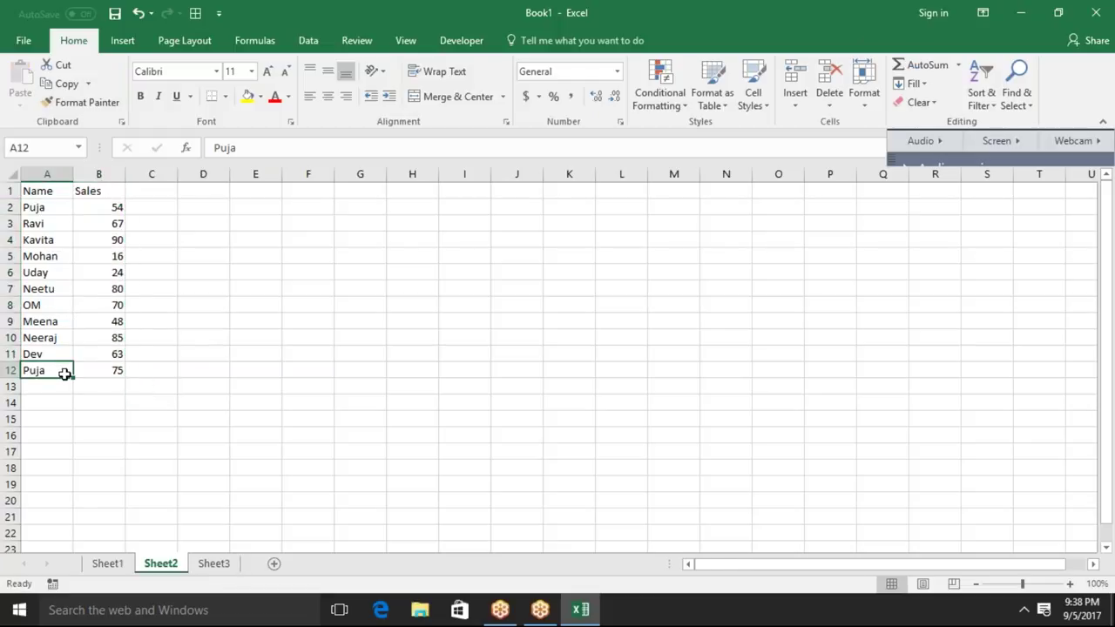
pyautogui.hotkey('ctrl', 'z')
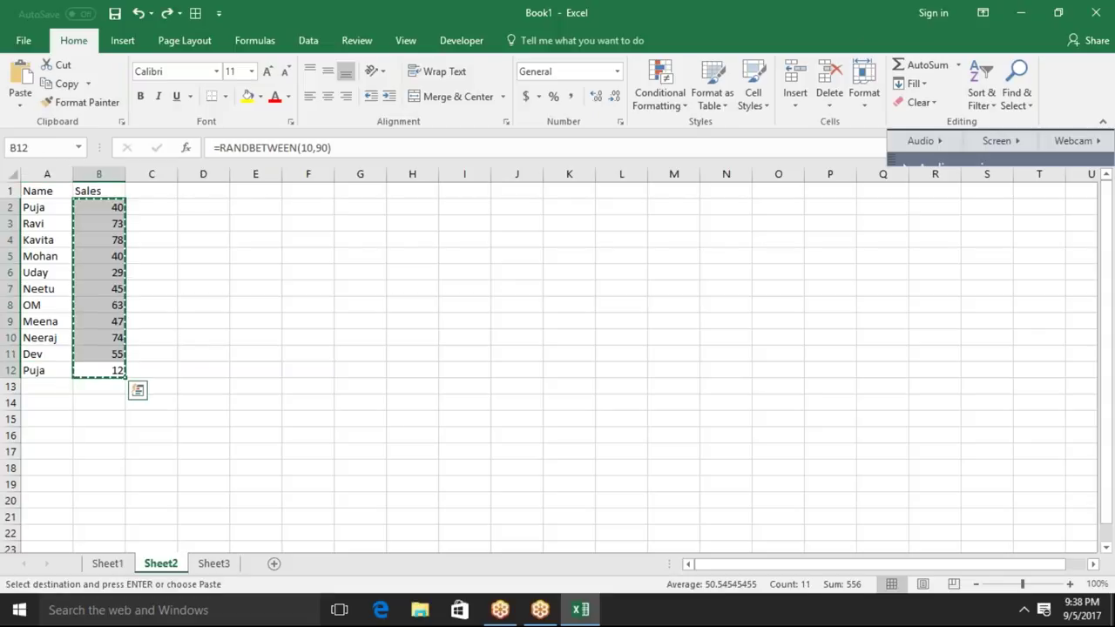
pyautogui.click(69, 376)
pyautogui.moveTo(71, 378); pyautogui.dragTo(79, 544)
# - Fill the RANDBETWEEN Sales formula down column B to row 52
pyautogui.scroll(10, 84, 348)
pyautogui.click(85, 196)
pyautogui.press('Down')
pyautogui.hotkey('ctrl', 'Down')
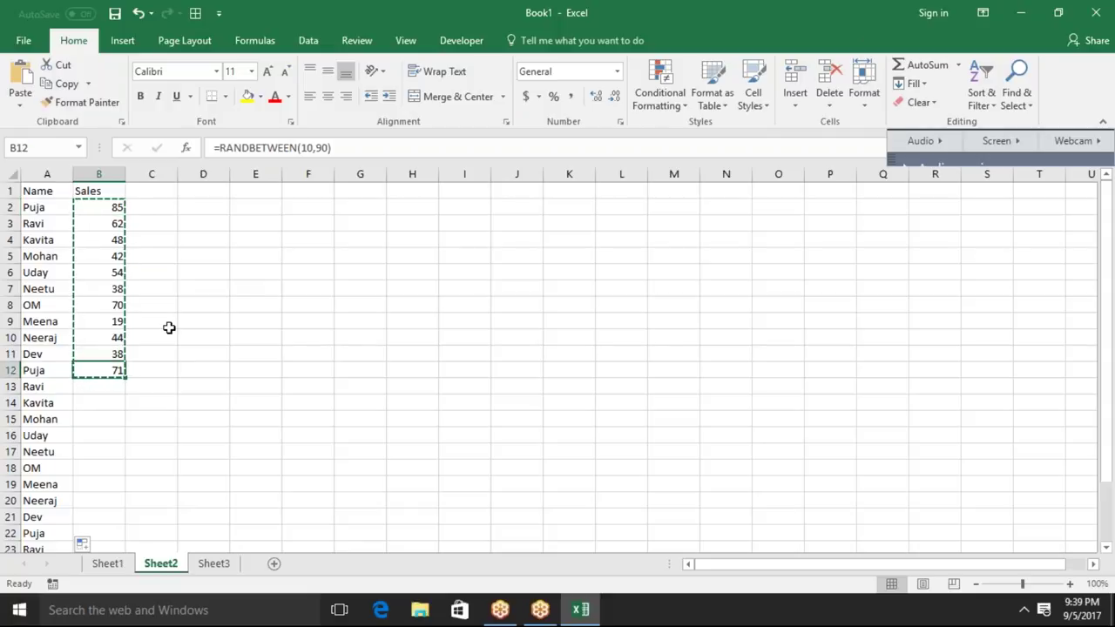
pyautogui.doubleClick(128, 377)
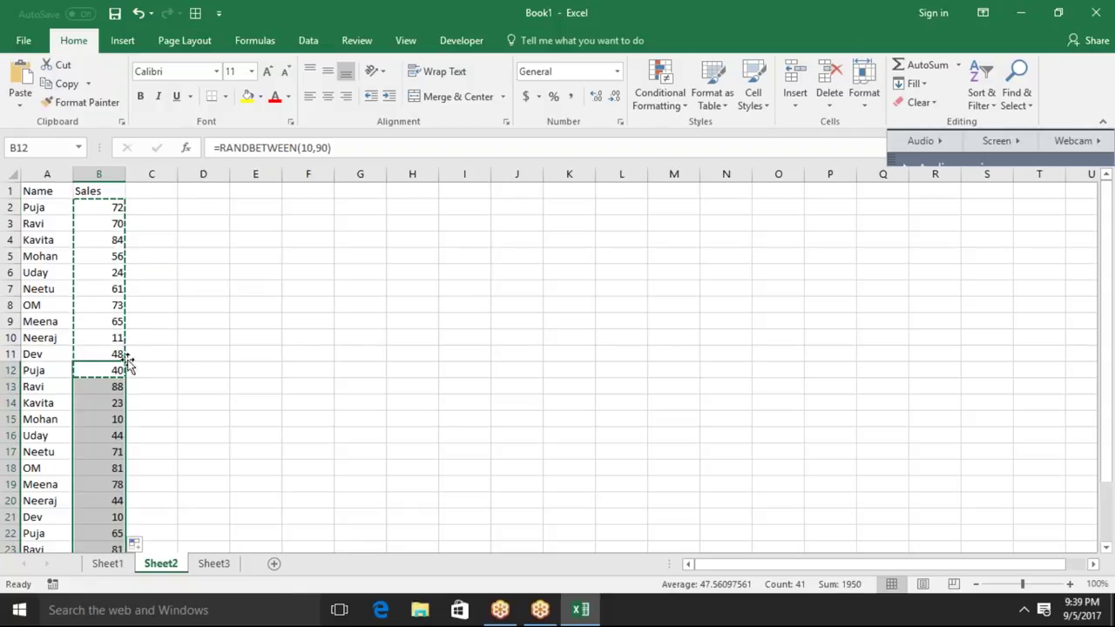
pyautogui.hotkey('ctrl', 'Up')
# - Convert the Sales values in B2:B52 to fixed numbers with Paste Values
pyautogui.press('Down')
pyautogui.hotkey('ctrl', 'shift', 'Down')
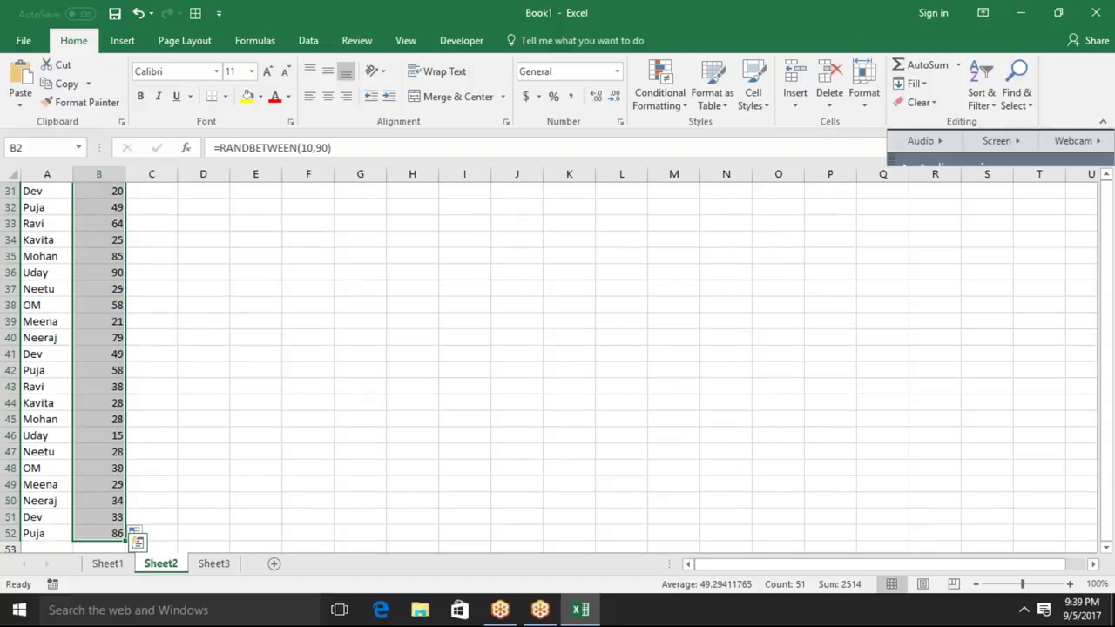
pyautogui.hotkey('ctrl', 'c')
pyautogui.click(20, 104)
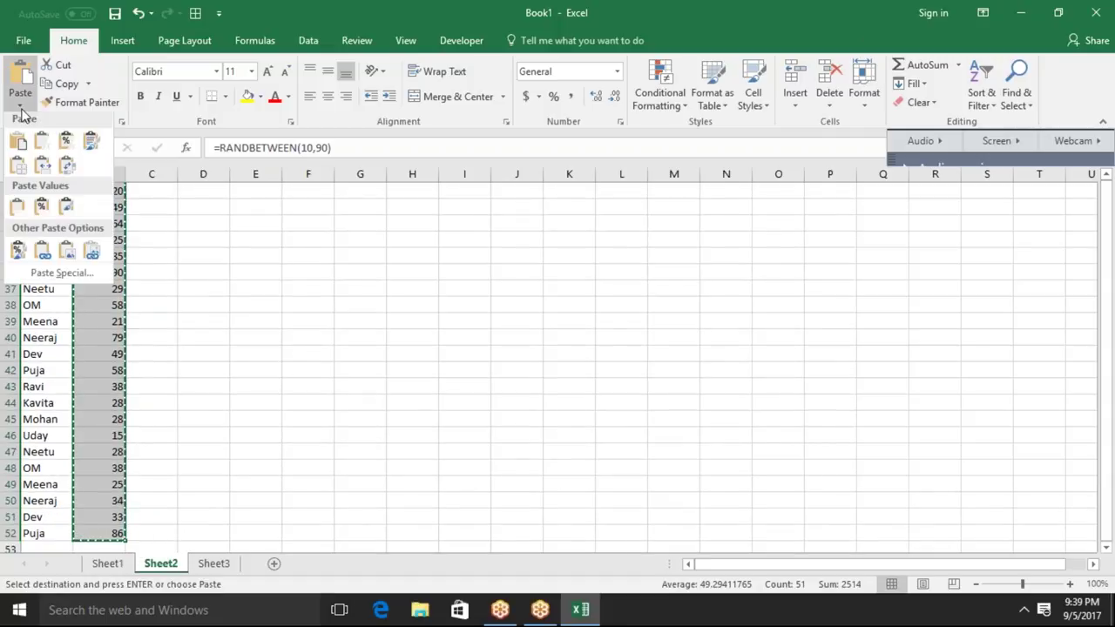
pyautogui.click(18, 210)
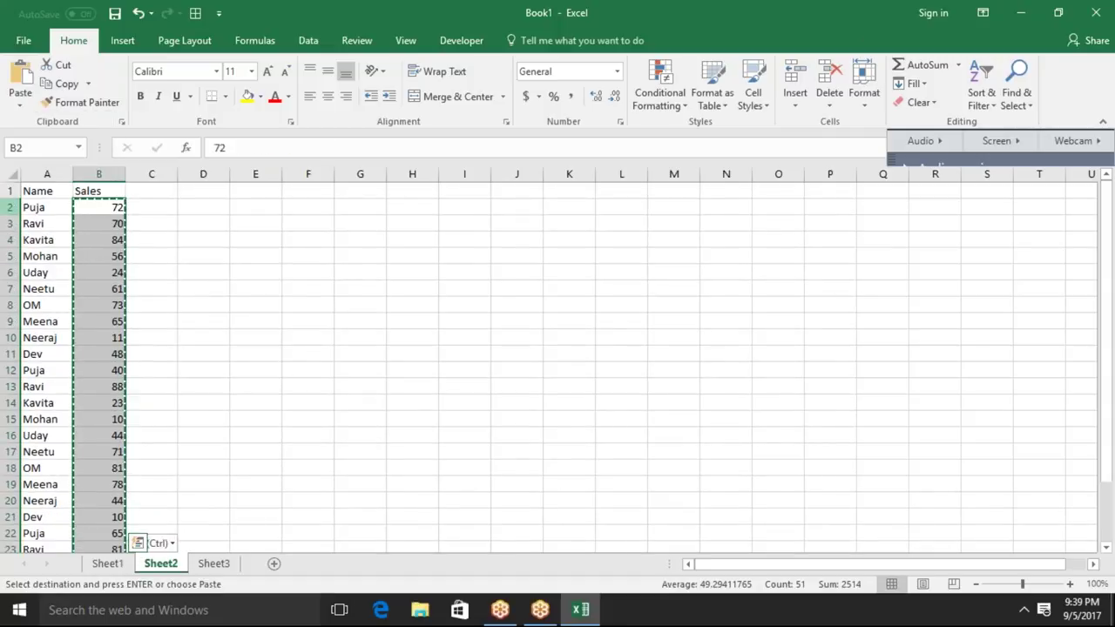
pyautogui.press('Up')
pyautogui.press('Down')
pyautogui.press('Left')
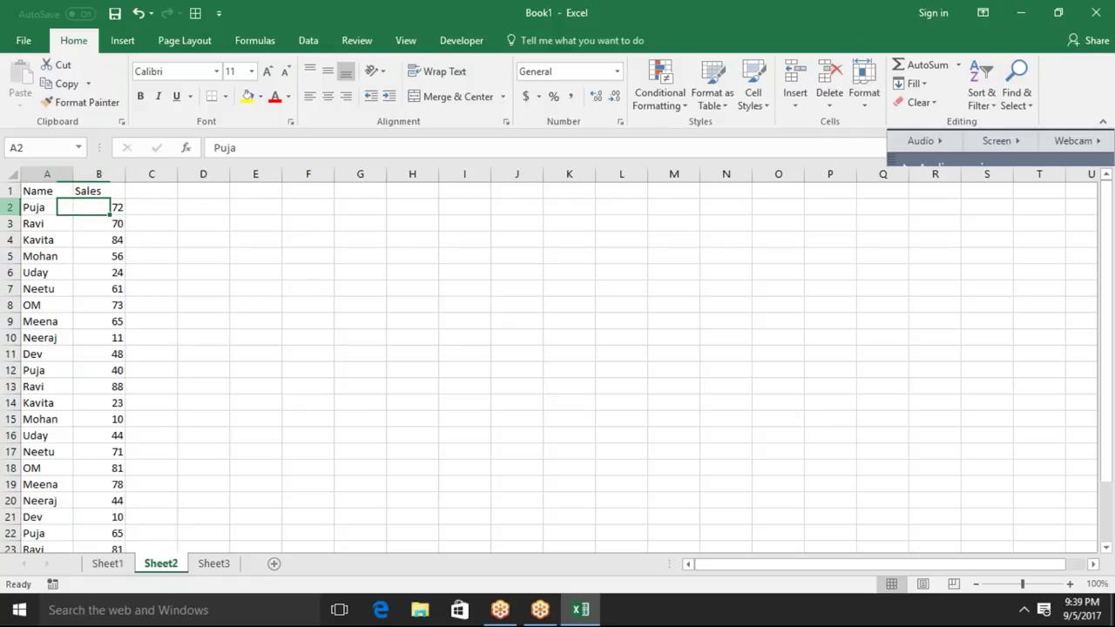
pyautogui.hotkey('shift', 'Right')
pyautogui.press('Right')
pyautogui.press('Right')
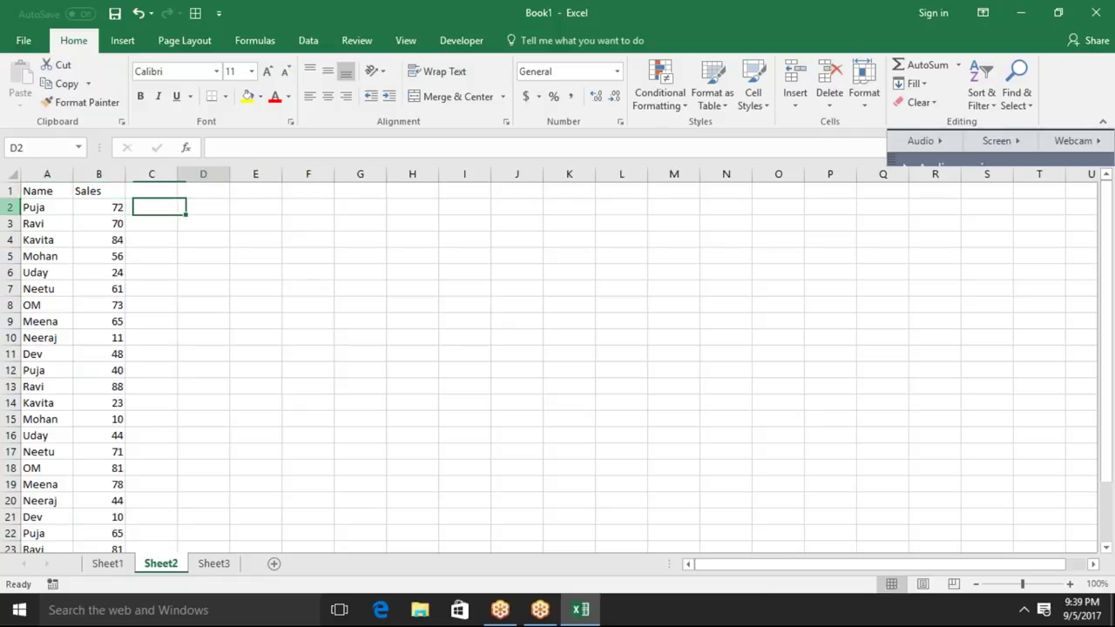
pyautogui.press('Right')
pyautogui.press('Right')
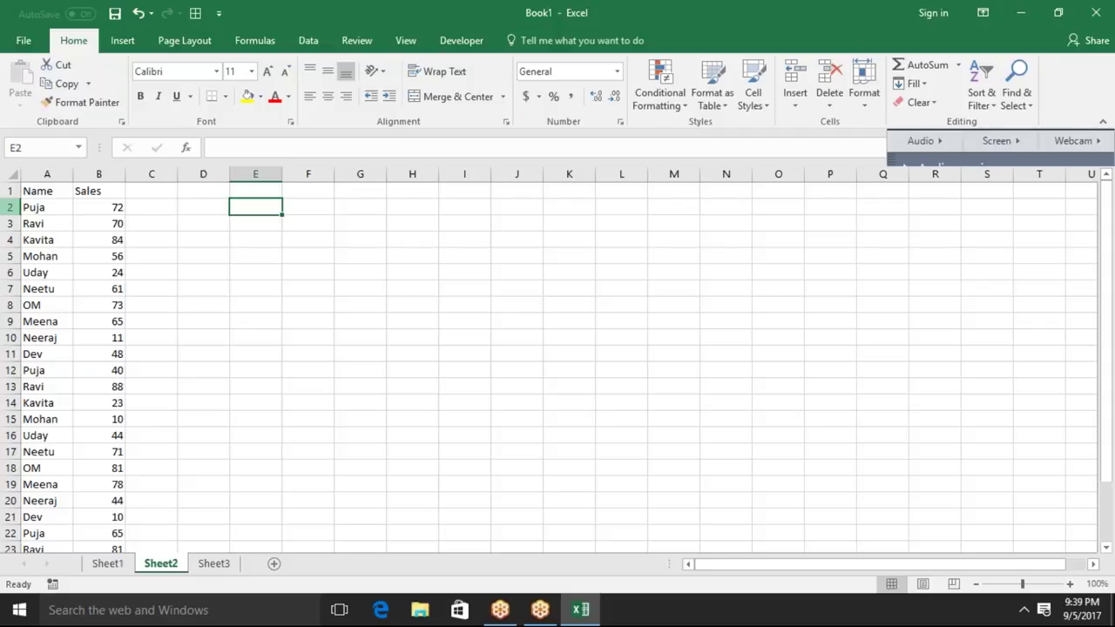
# - Enter the lookup name Puja in cell E2
pyautogui.write('Puja')
pyautogui.press('Tab')
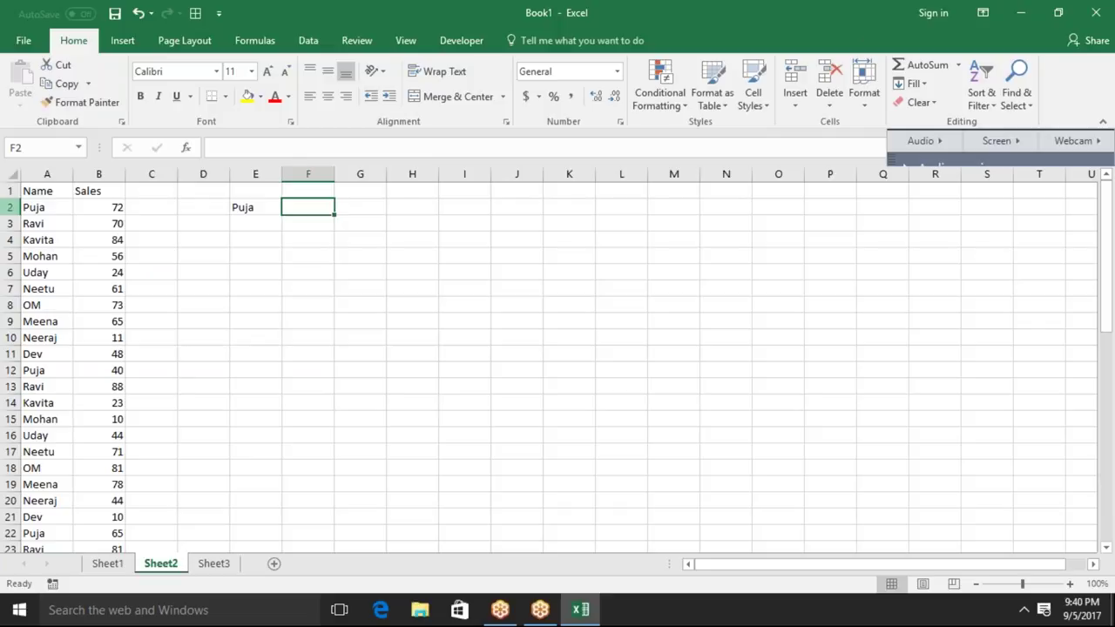
# - Start F2's formula as LARGE(IF(A2:A52=E2, comparing all names to the lookup name
pyautogui.write('=la')
pyautogui.press('Tab')
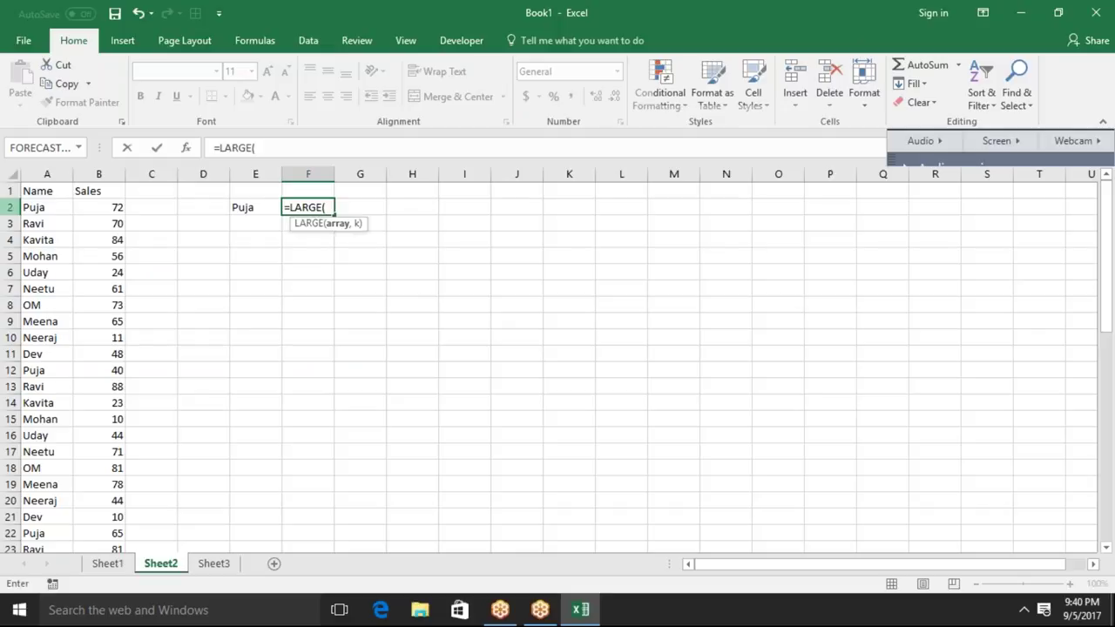
pyautogui.write('if')
pyautogui.press('Tab')
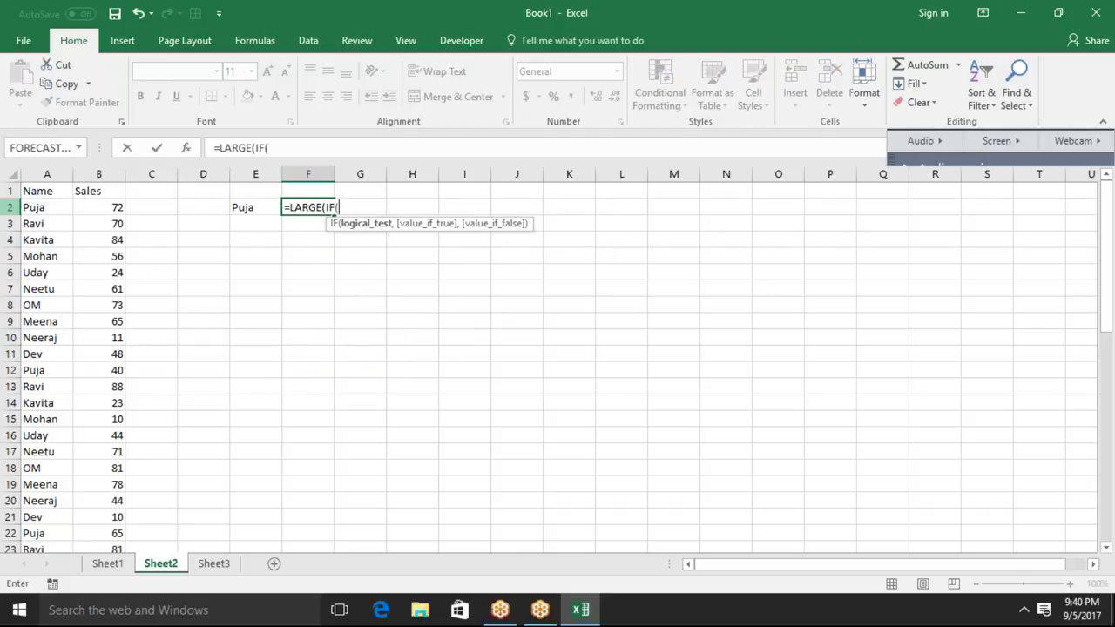
pyautogui.click(44, 206)
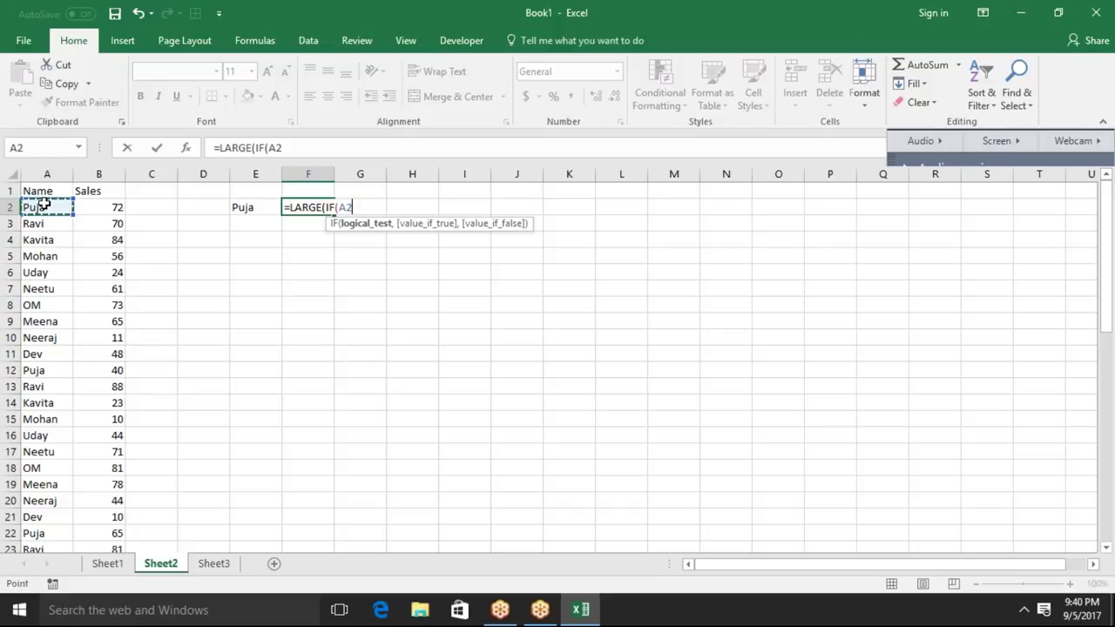
pyautogui.hotkey('ctrl', 'shift', 'Down')
pyautogui.write(':A52=')
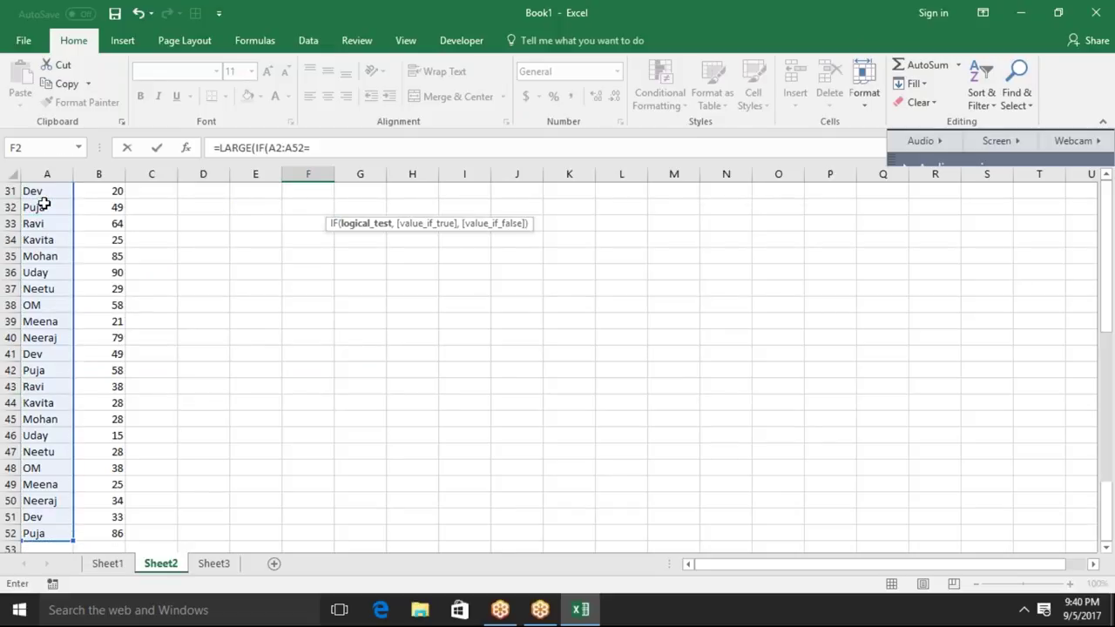
pyautogui.press('Up')
pyautogui.press('Down')
pyautogui.press('Left')
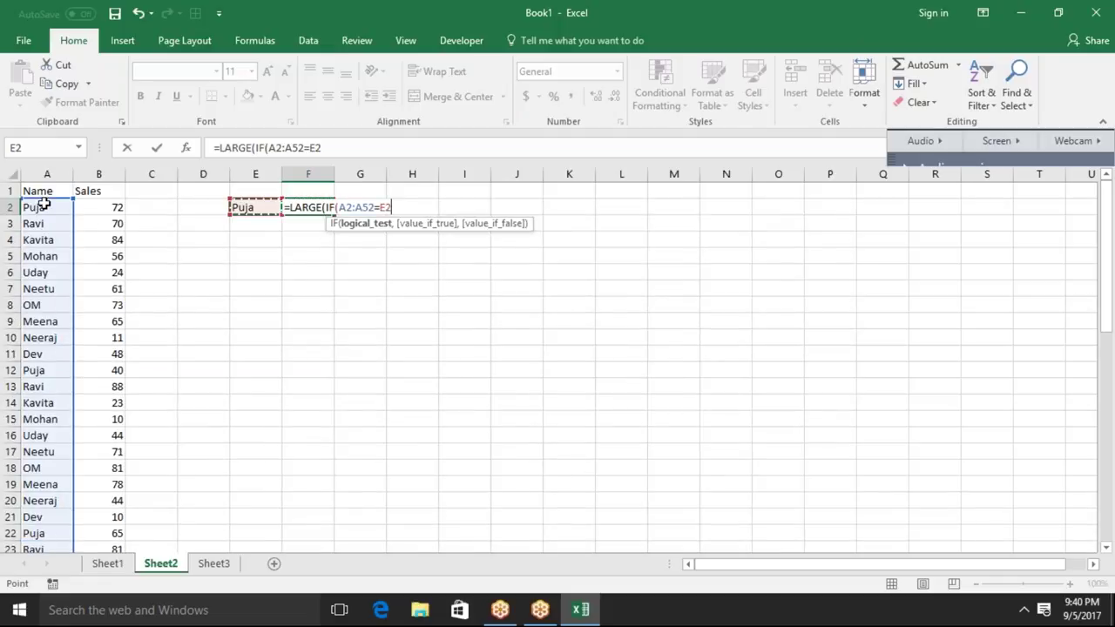
# - Finish it as array formula {=LARGE(IF(A2:A52=E2,B2:B52),1)}, returning 86
pyautogui.write(',')
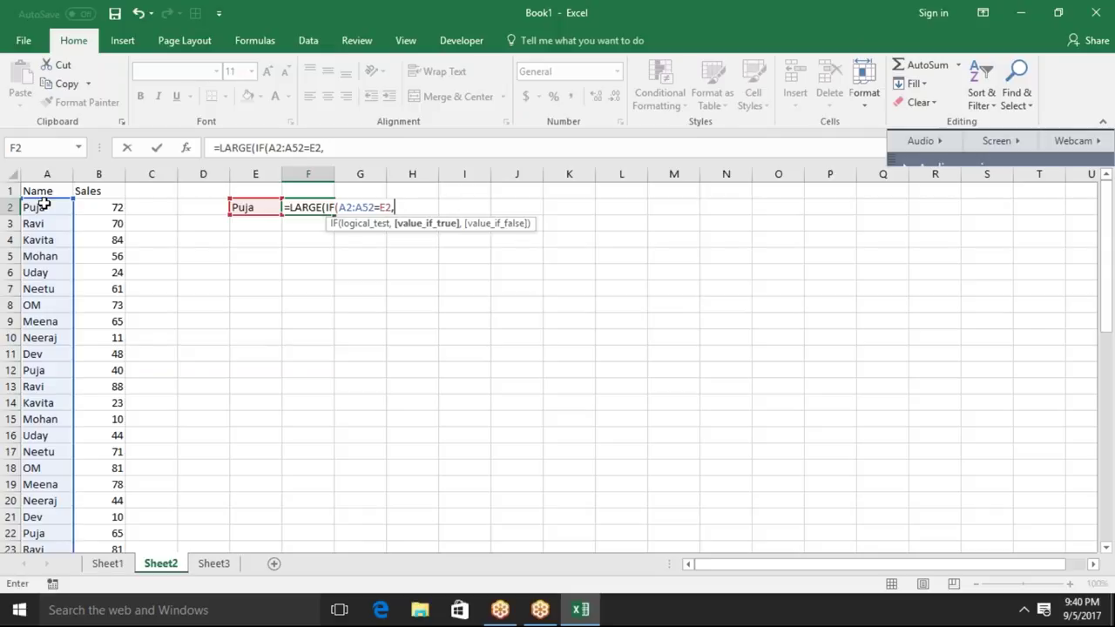
pyautogui.click(95, 208)
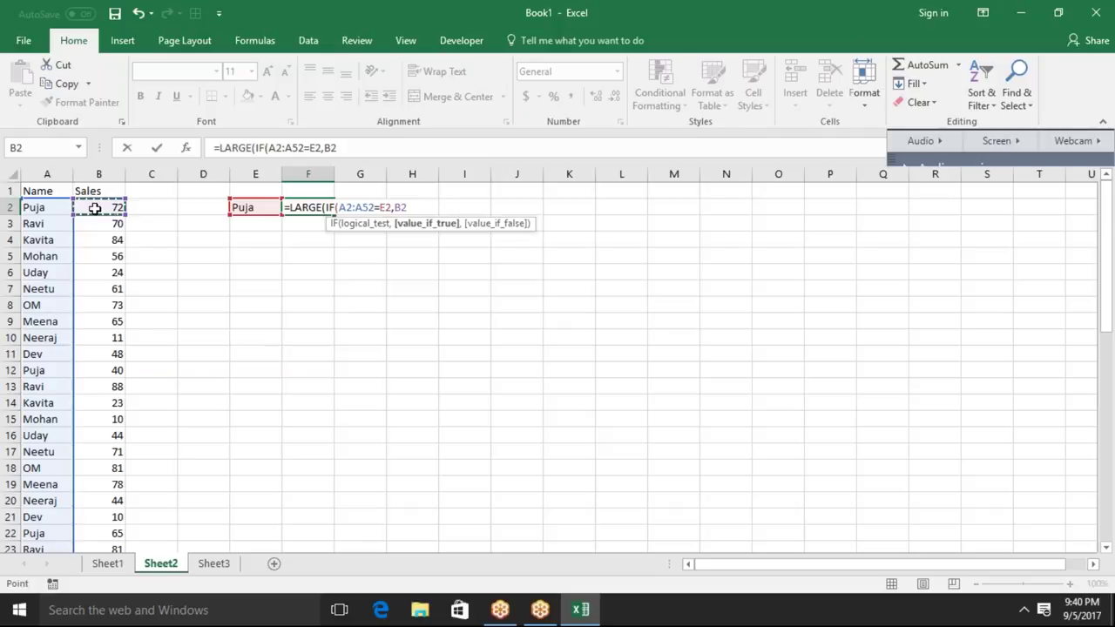
pyautogui.hotkey('ctrl', 'shift', 'Down')
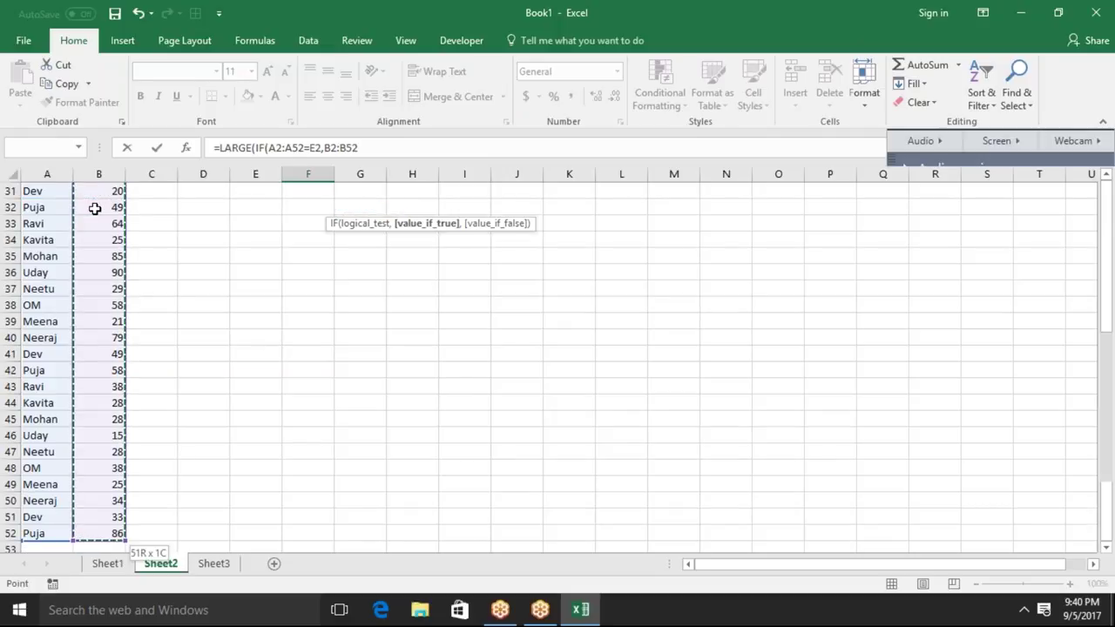
pyautogui.write(')')
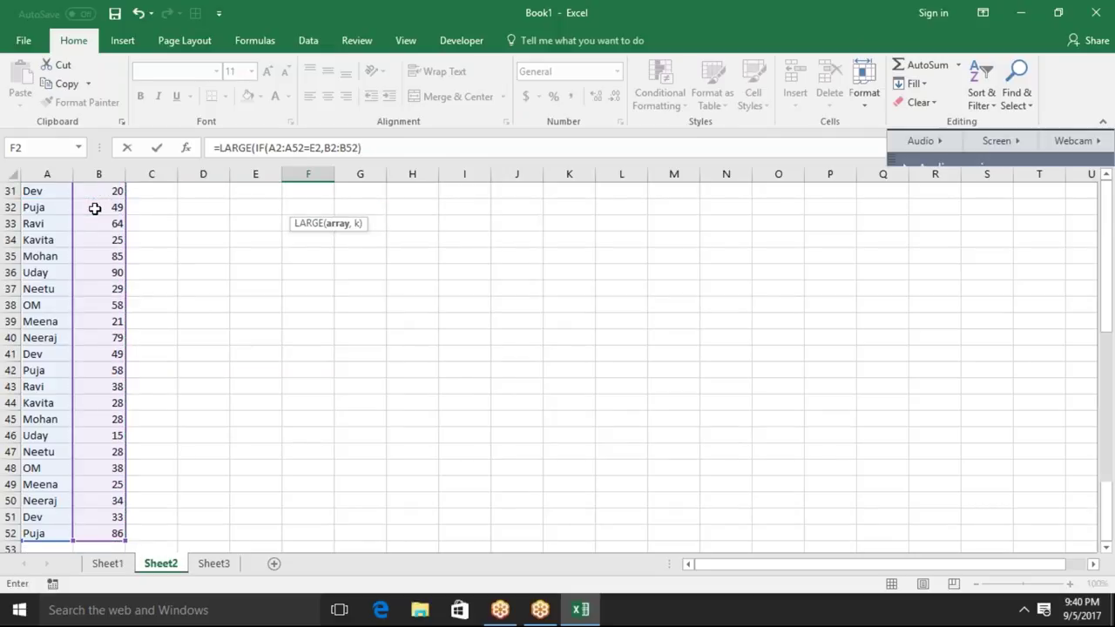
pyautogui.write(',')
pyautogui.write('1')
pyautogui.hotkey('ctrl', 'shift', 'Return')
pyautogui.press('Return')
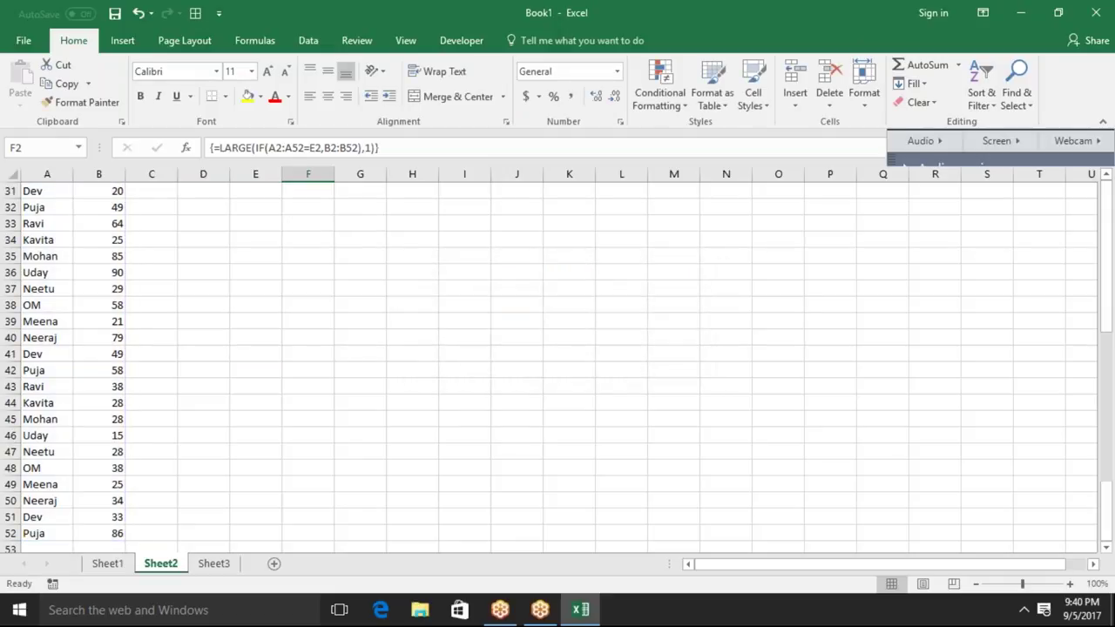
# - Check Puja's last sales value of 86 in row 52, then return to F2
pyautogui.scroll(10, 558, 365)
pyautogui.press('Left')
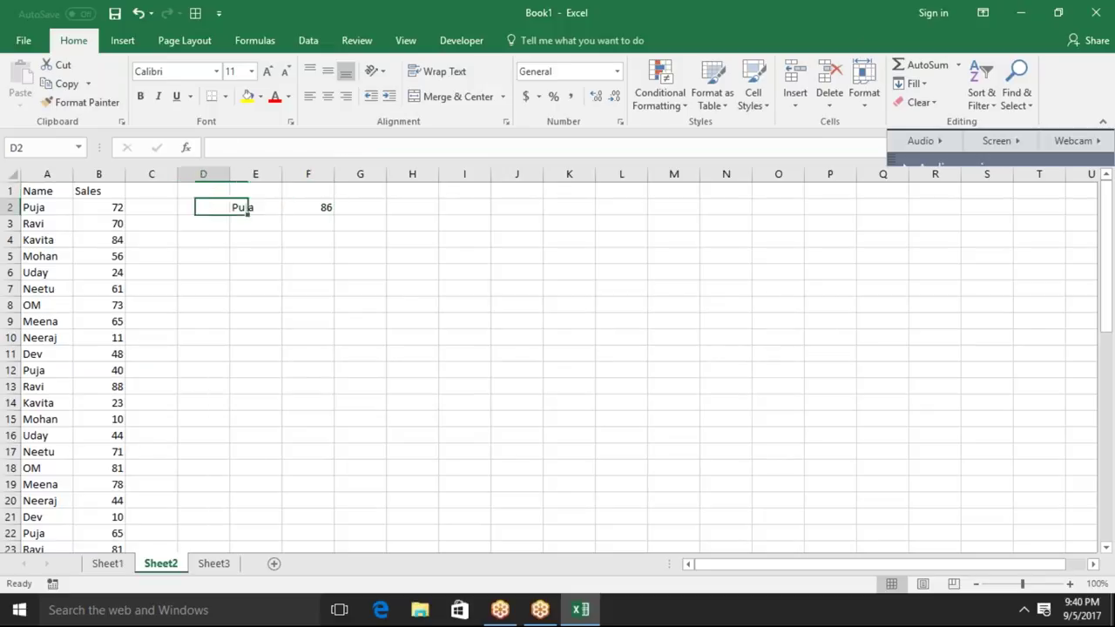
pyautogui.press('Left')
pyautogui.press('Left')
pyautogui.press('Left')
pyautogui.hotkey('ctrl', 'Down')
pyautogui.press('Up')
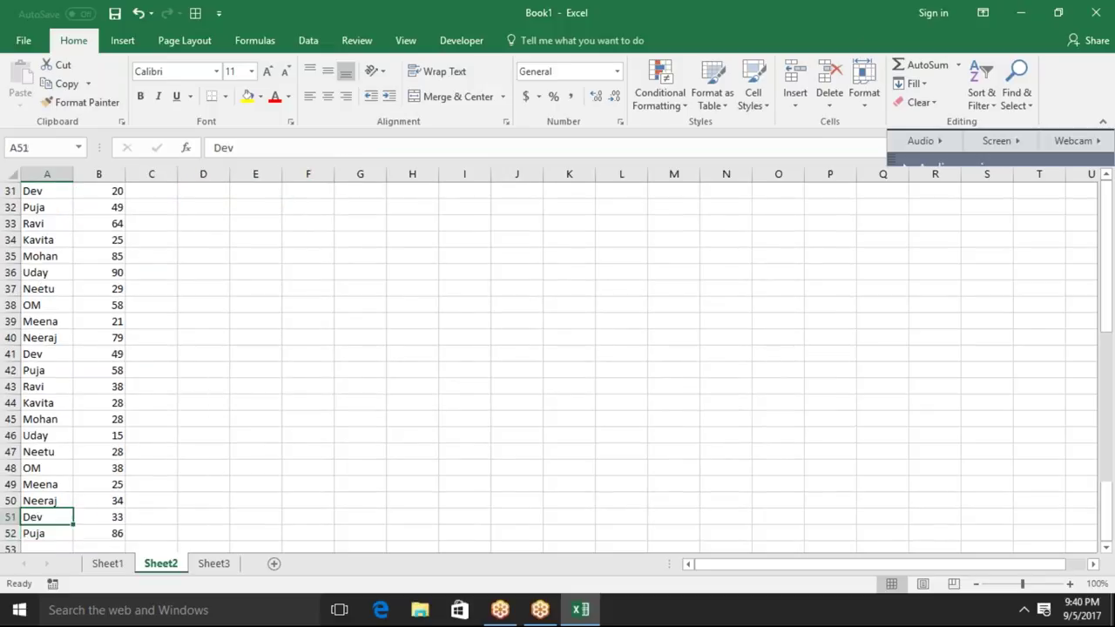
pyautogui.press('Down')
pyautogui.press('Right')
pyautogui.press('Right')
pyautogui.press('Right')
pyautogui.press('Right')
pyautogui.press('Right')
pyautogui.hotkey('ctrl', 'Up')
pyautogui.press('Up')
pyautogui.press('Down')
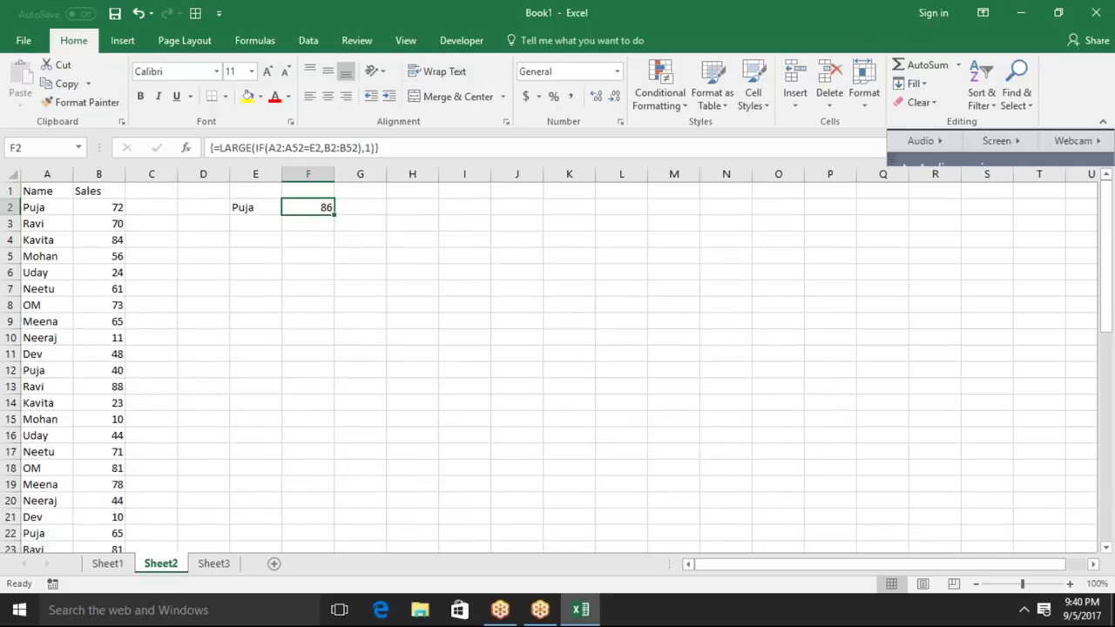
# - Evaluate F2 step by step, expanding A2:A52, the name comparison and the IF results
pyautogui.click(256, 41)
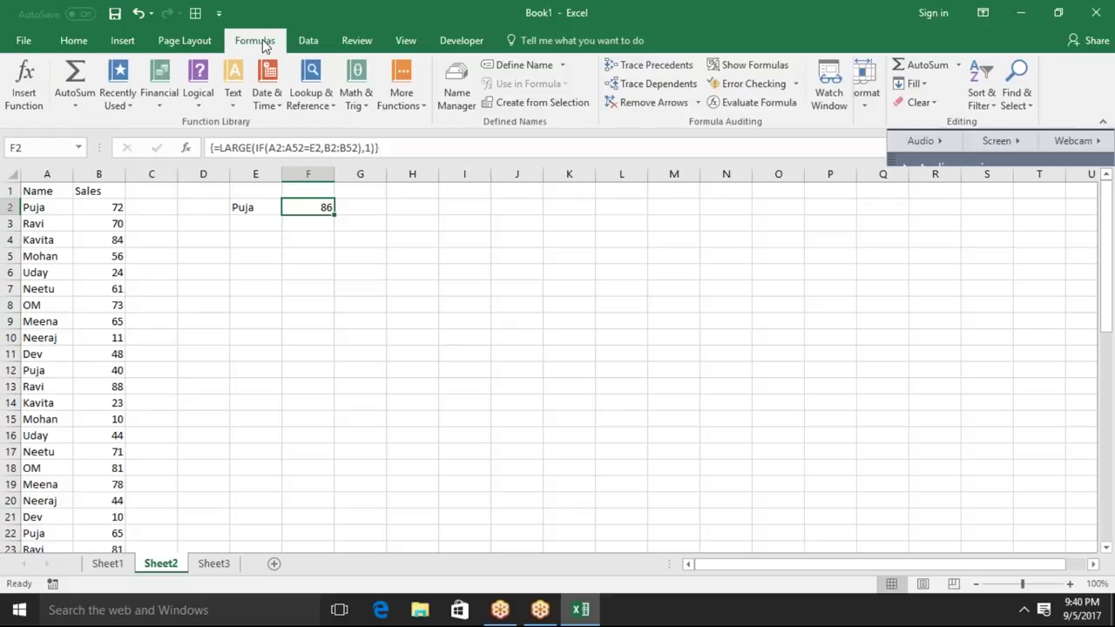
pyautogui.click(782, 109)
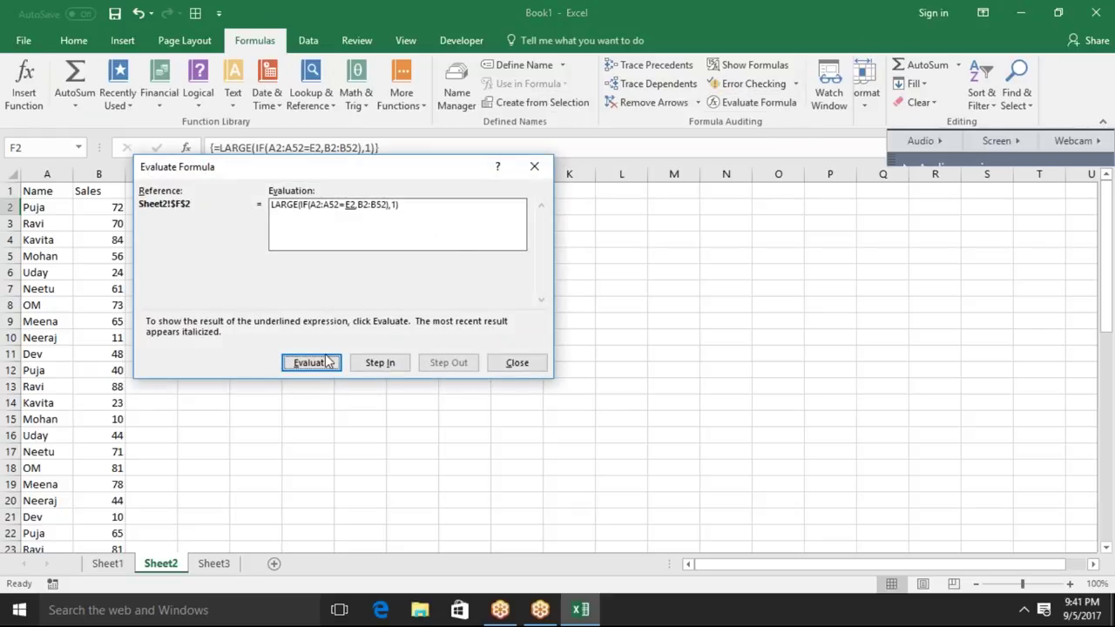
pyautogui.click(300, 366)
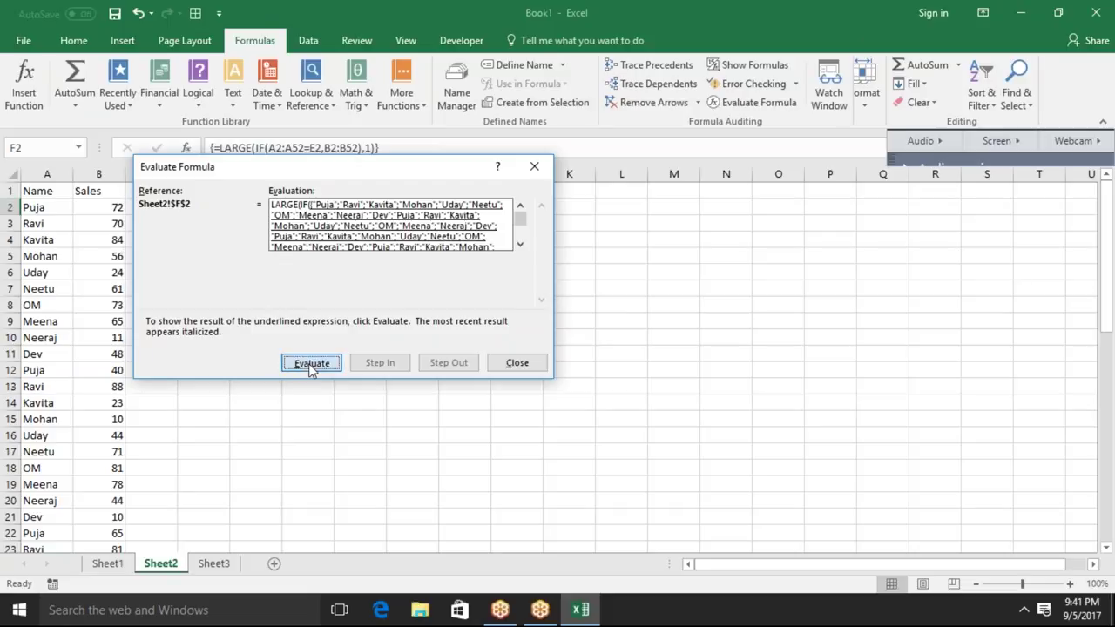
pyautogui.click(308, 363)
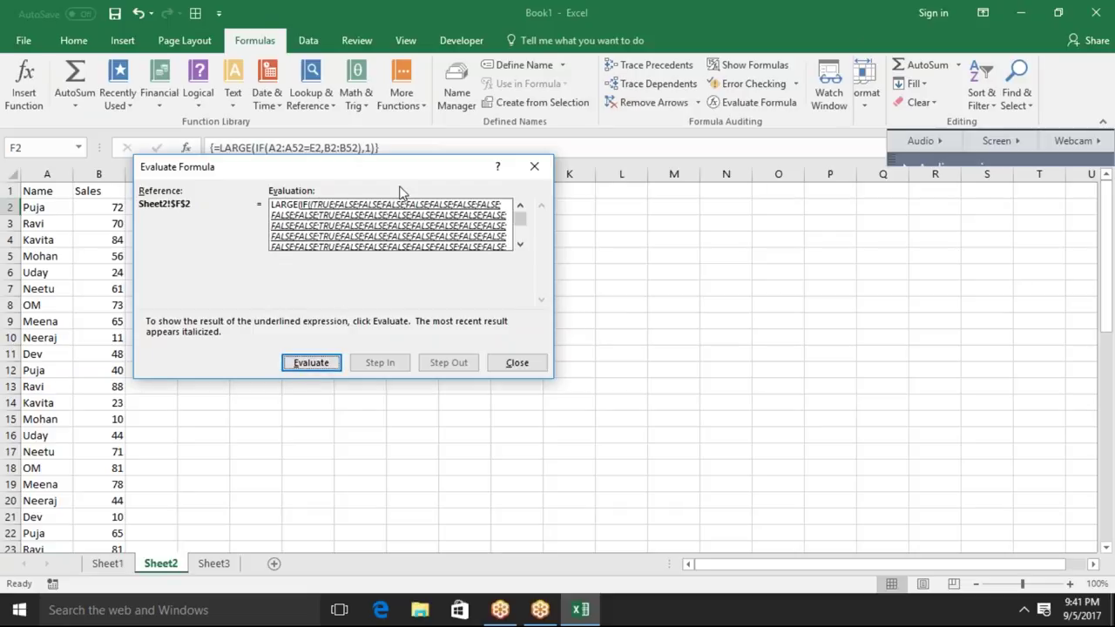
pyautogui.click(300, 365)
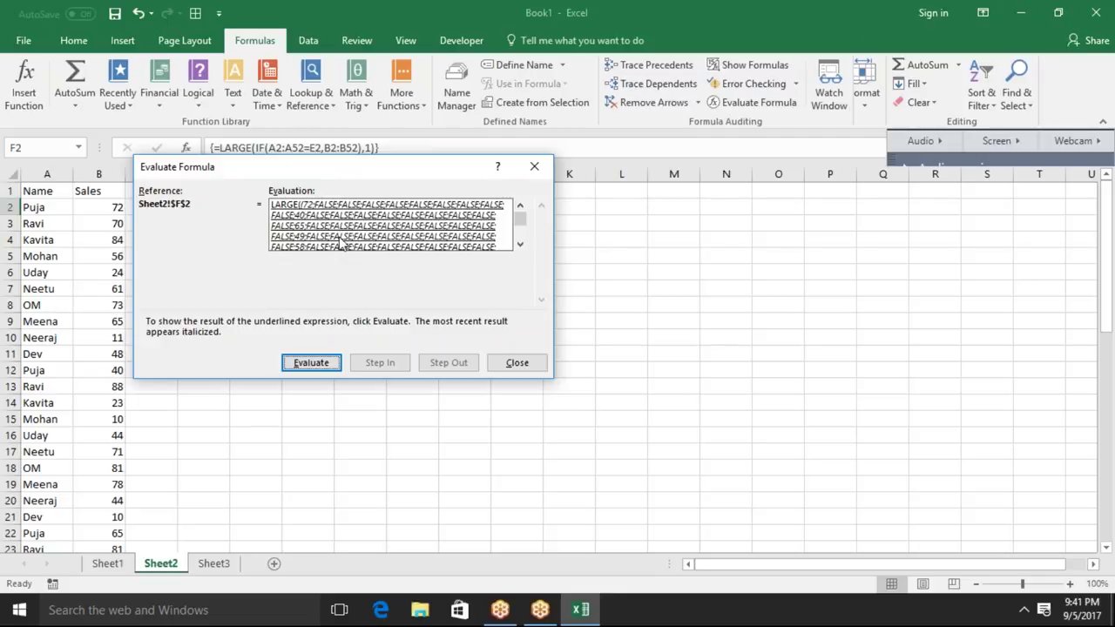
pyautogui.press('Escape')
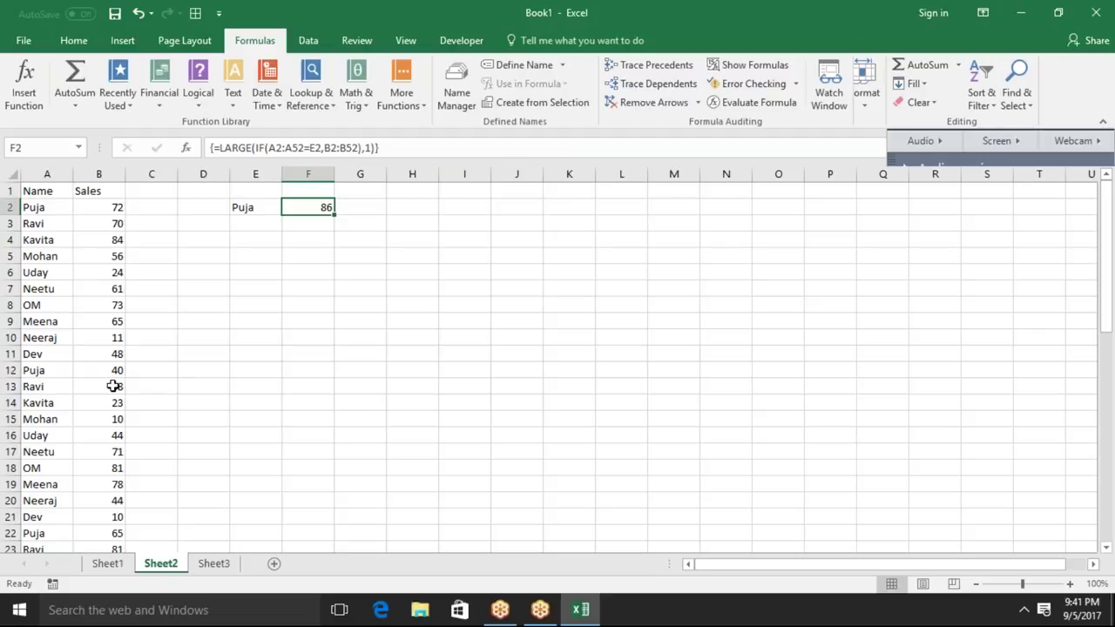
# - Overwrite the last Sales value in B52 with 70, dropping F2's result to 72
pyautogui.click(114, 420)
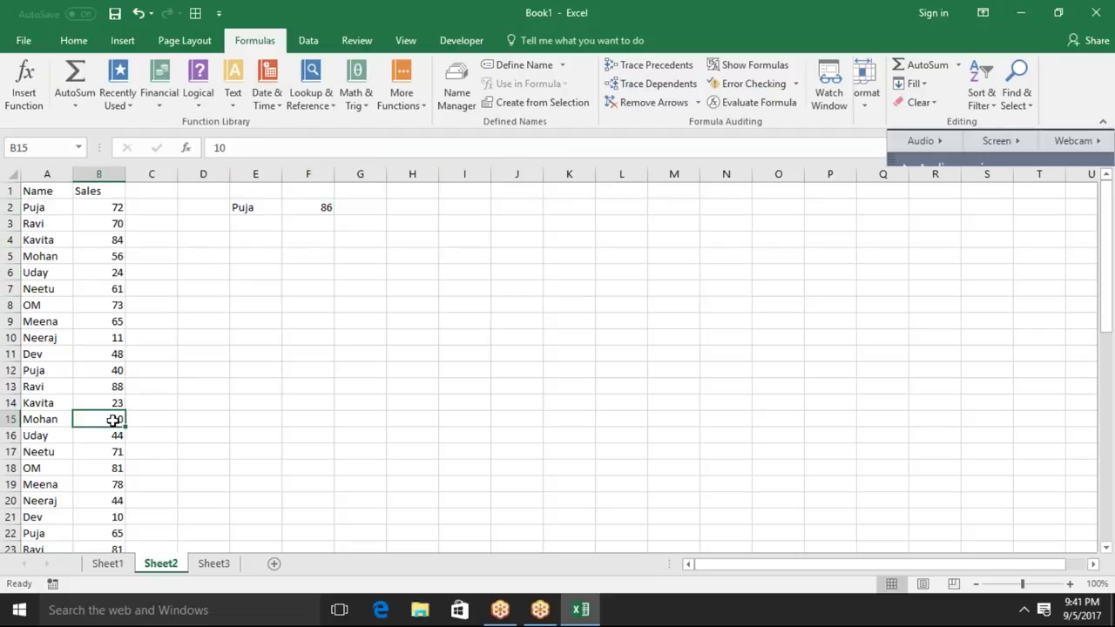
pyautogui.press('Down')
pyautogui.press('Down')
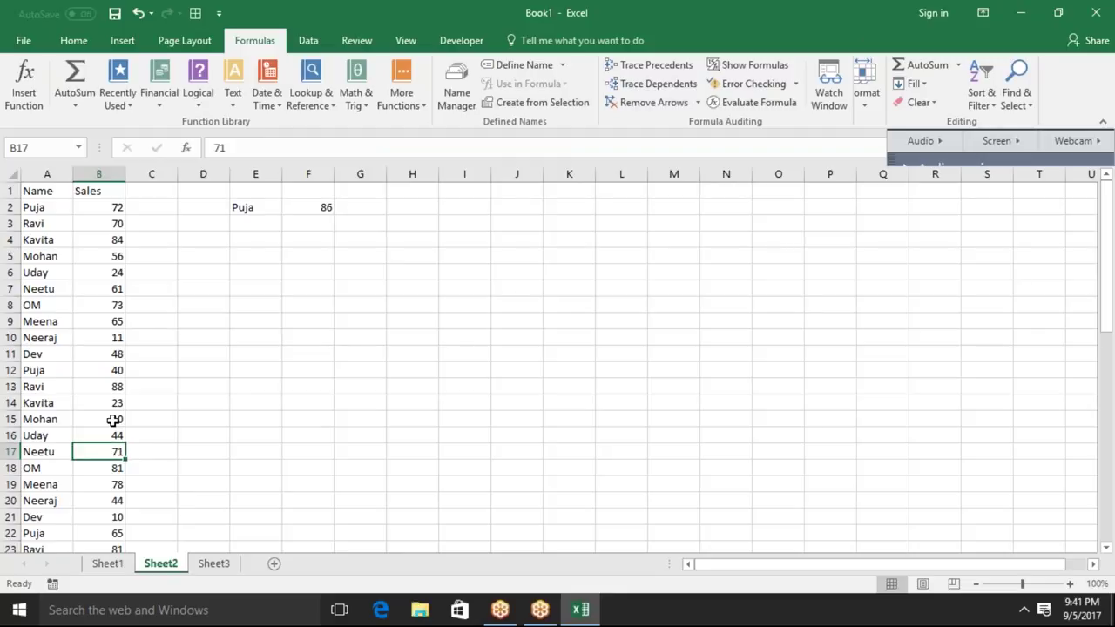
pyautogui.hotkey('ctrl', 'Down')
pyautogui.write('70')
pyautogui.press('Return')
pyautogui.hotkey('ctrl', 'Up')
pyautogui.press('Down')
pyautogui.press('Right')
pyautogui.press('Right')
pyautogui.press('Right')
pyautogui.press('Right')
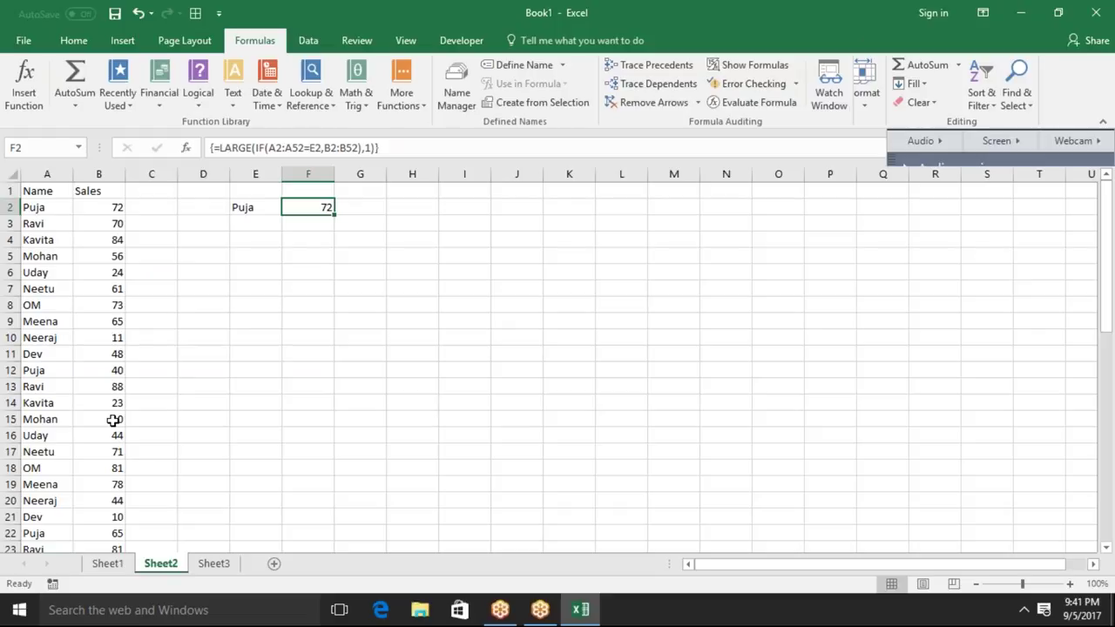
# - Replace B2:B52 in F2's array formula with ROW(A2:A52), returning row 52
pyautogui.click(357, 148)
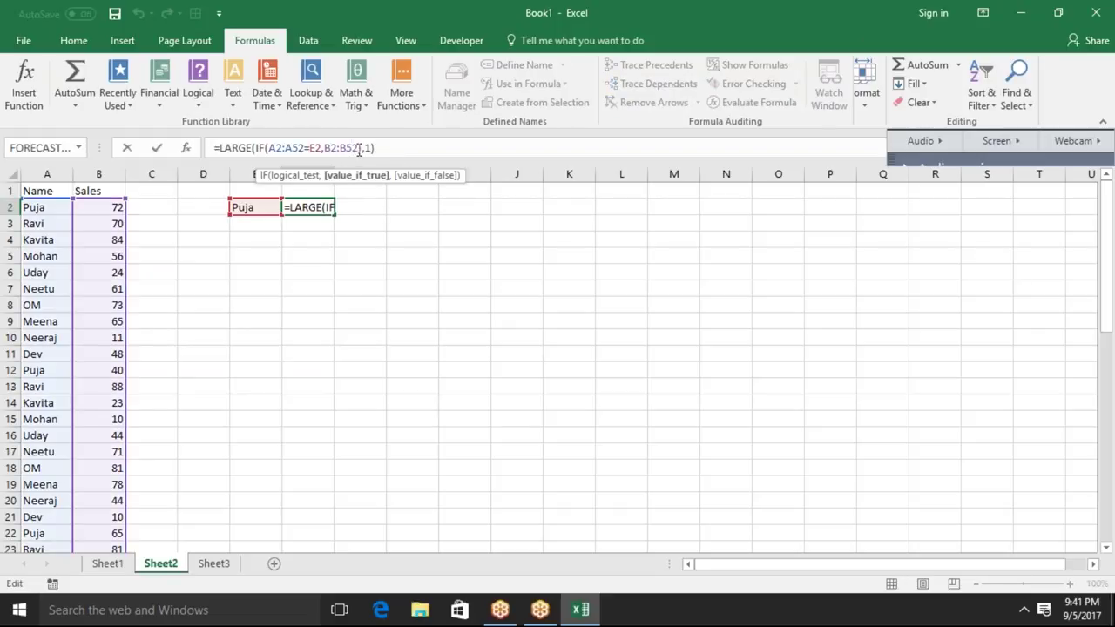
pyautogui.press('BackSpace')
pyautogui.press('BackSpace')
pyautogui.press('BackSpace')
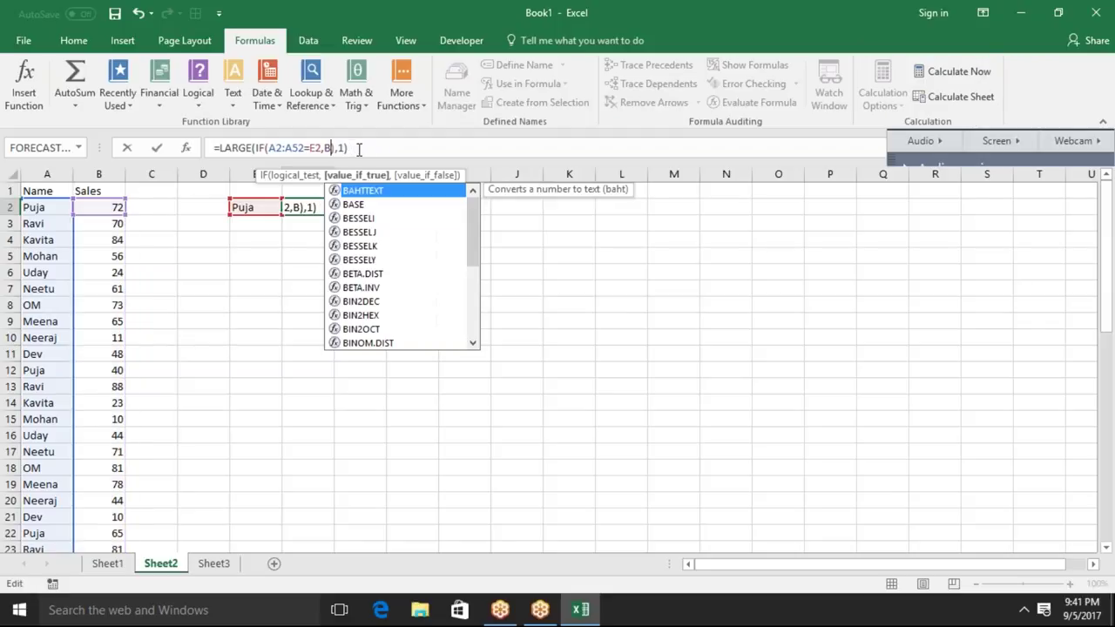
pyautogui.press('BackSpace')
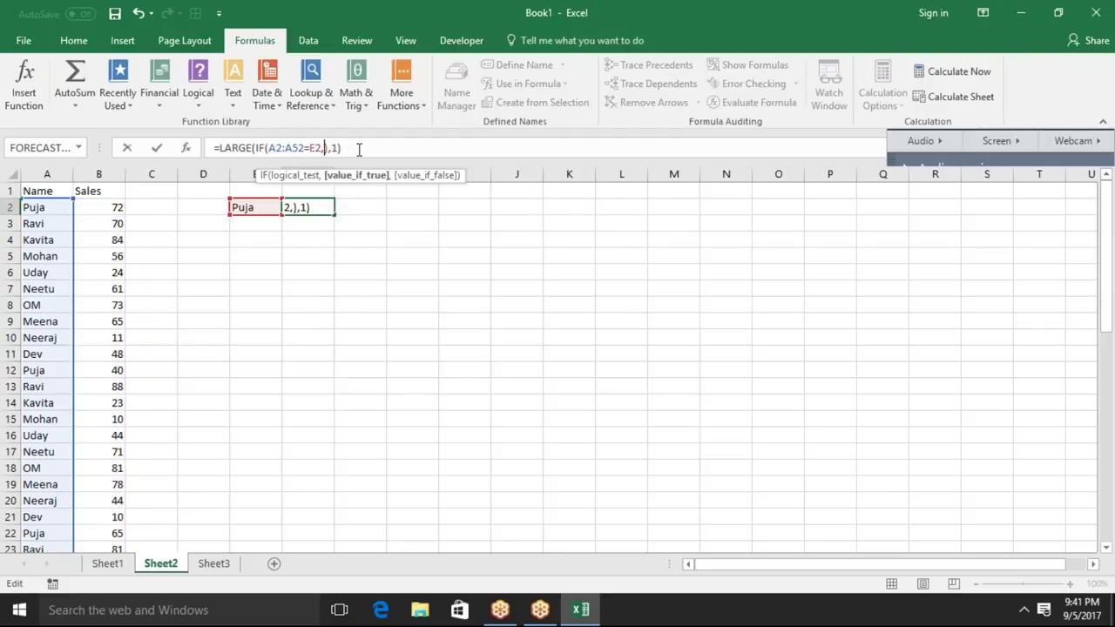
pyautogui.write('ROW()')
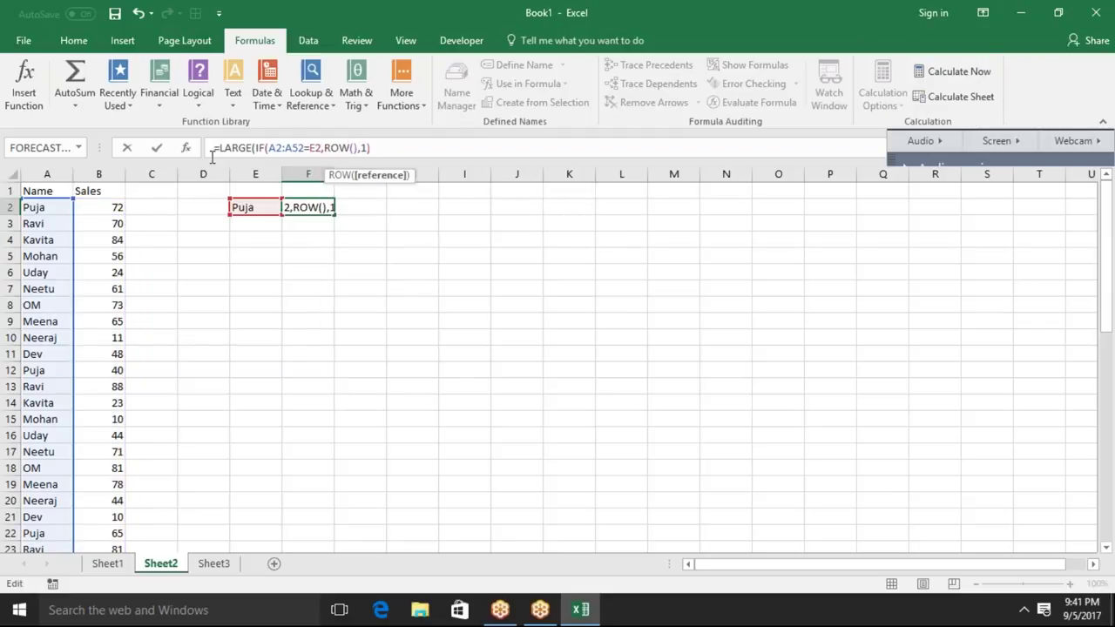
pyautogui.click(56, 207)
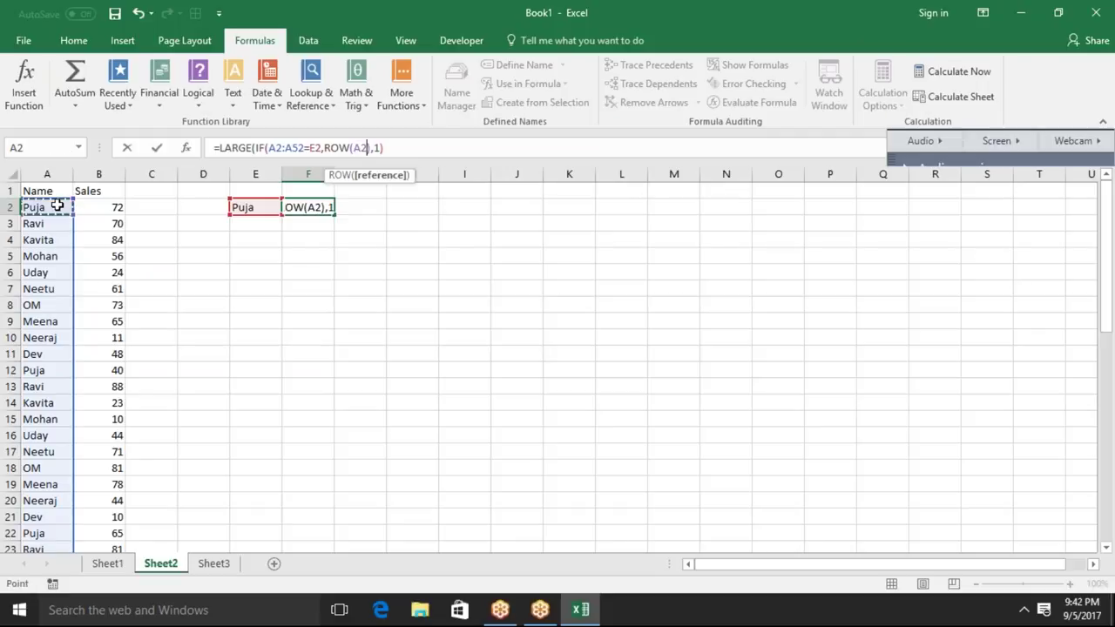
pyautogui.hotkey('ctrl', 'shift', 'Down')
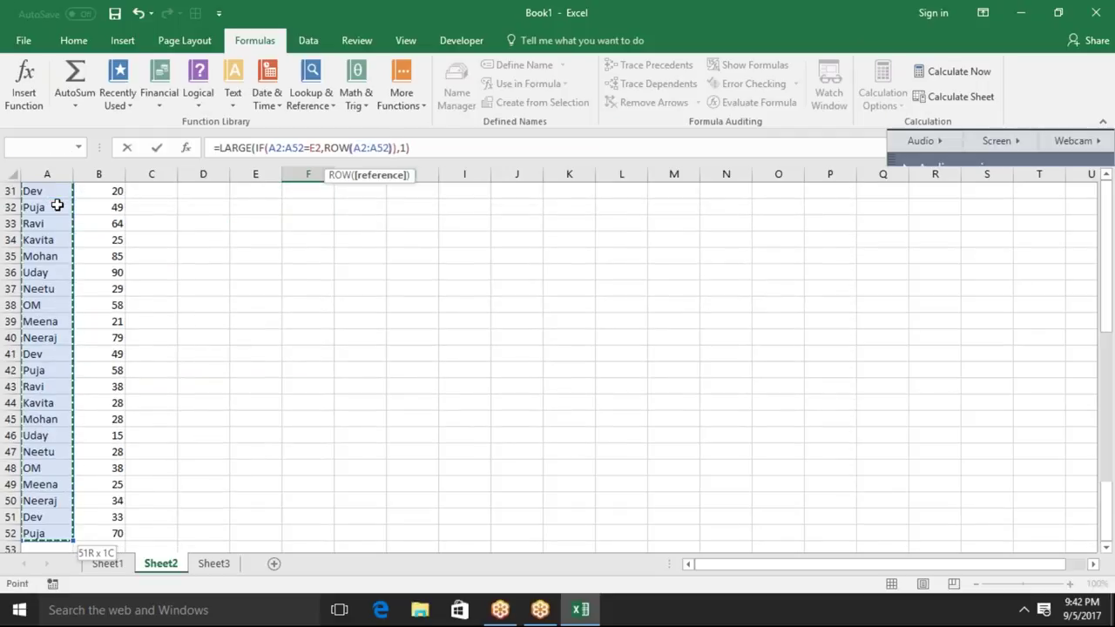
pyautogui.hotkey('ctrl', 'shift', 'Return')
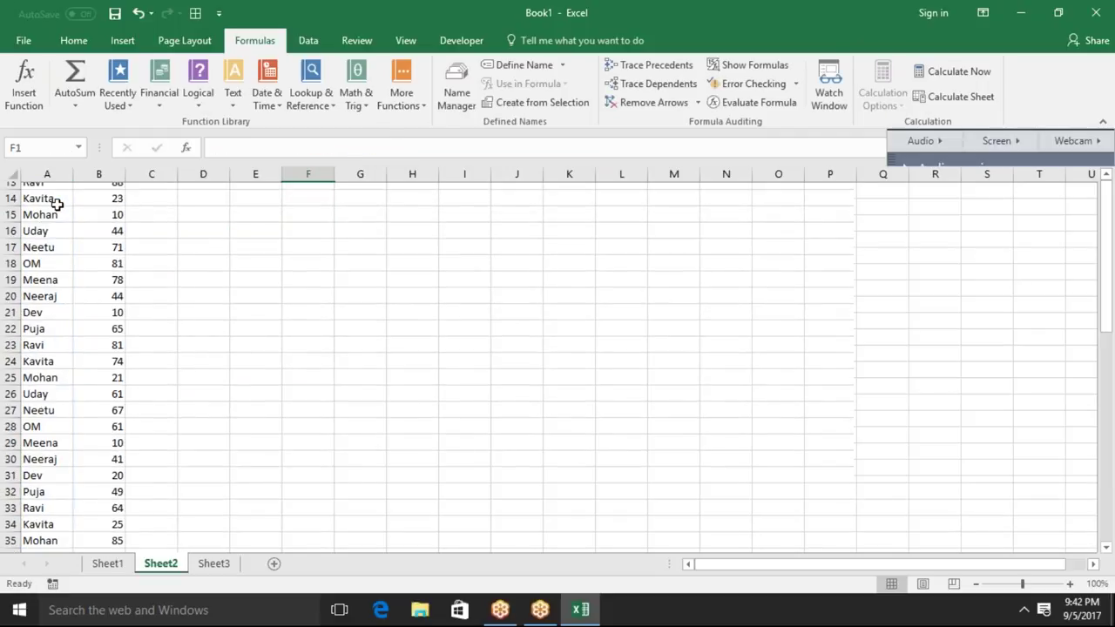
pyautogui.press('Down')
pyautogui.press('Right')
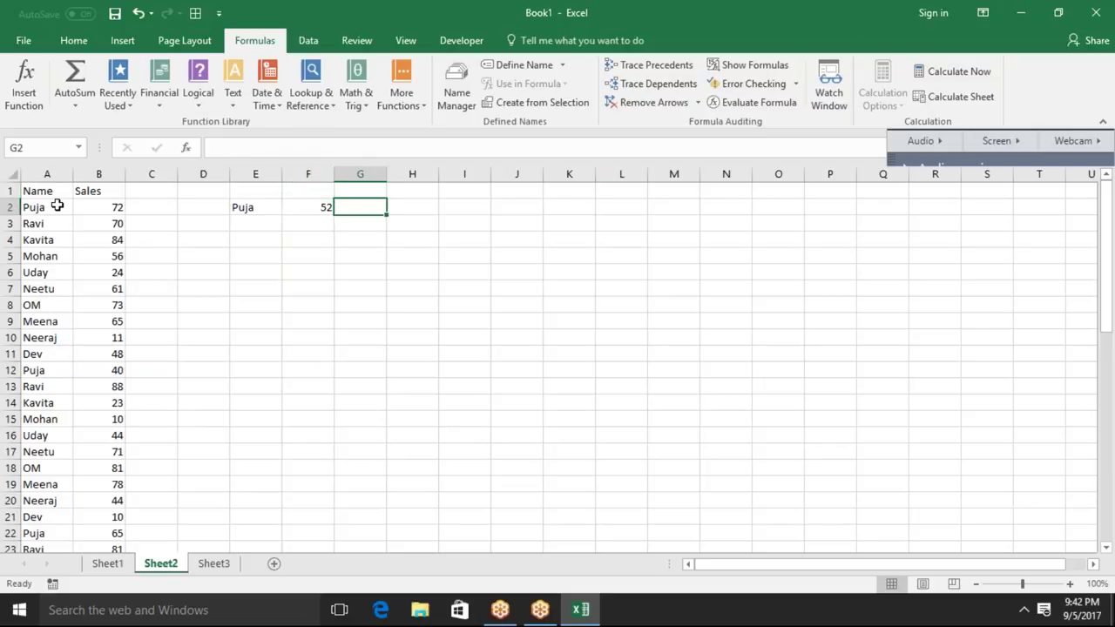
# - Enter =OFFSET(A1,F2-1,1) in G2 to return Puja's last sale, 70
pyautogui.write('=off')
pyautogui.press('Tab')
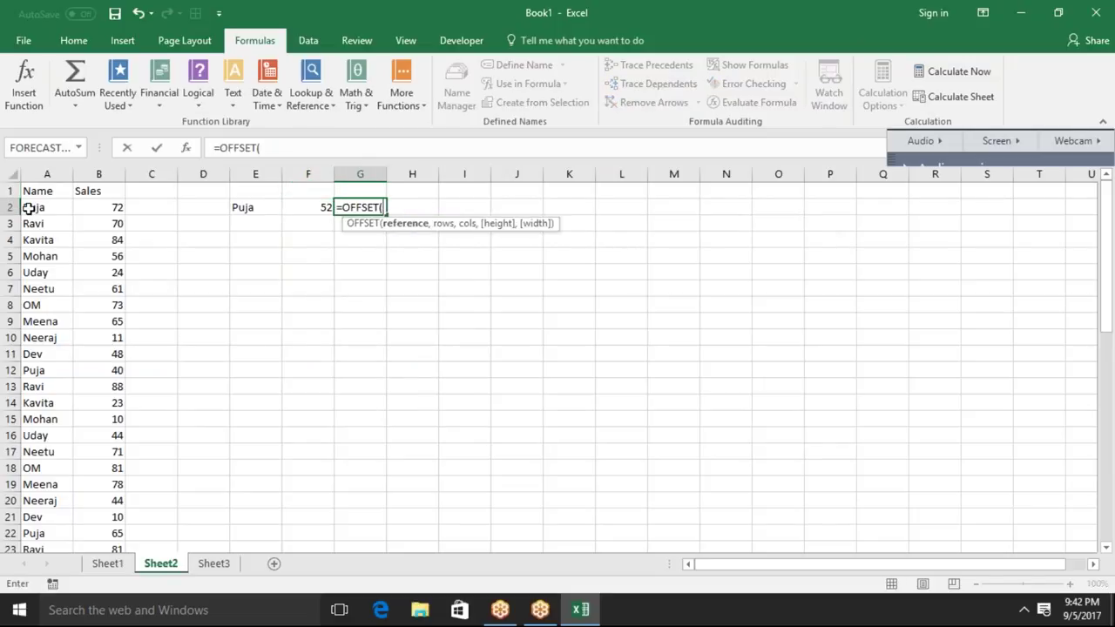
pyautogui.click(44, 187)
pyautogui.write(',')
pyautogui.click(300, 201)
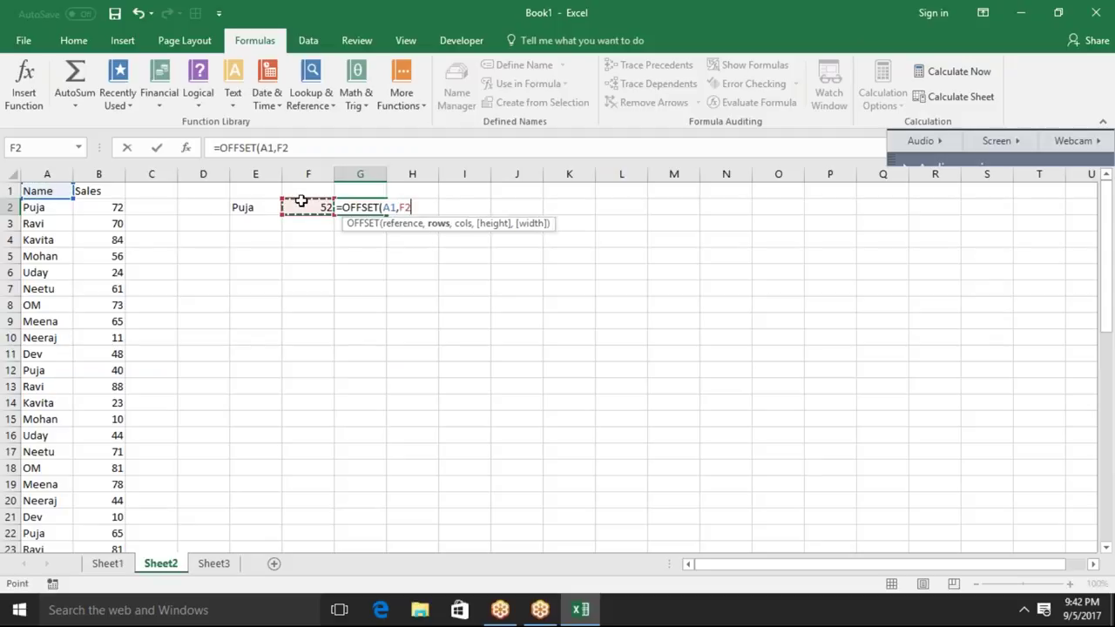
pyautogui.write('-1,1')
pyautogui.press('Return')
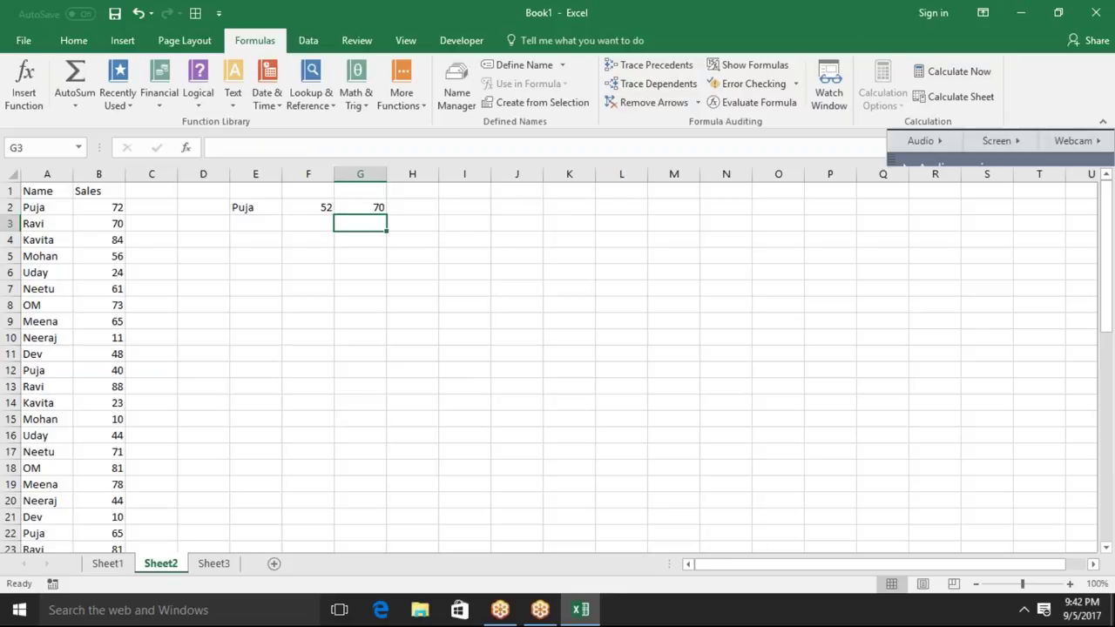
pyautogui.click(360, 207)
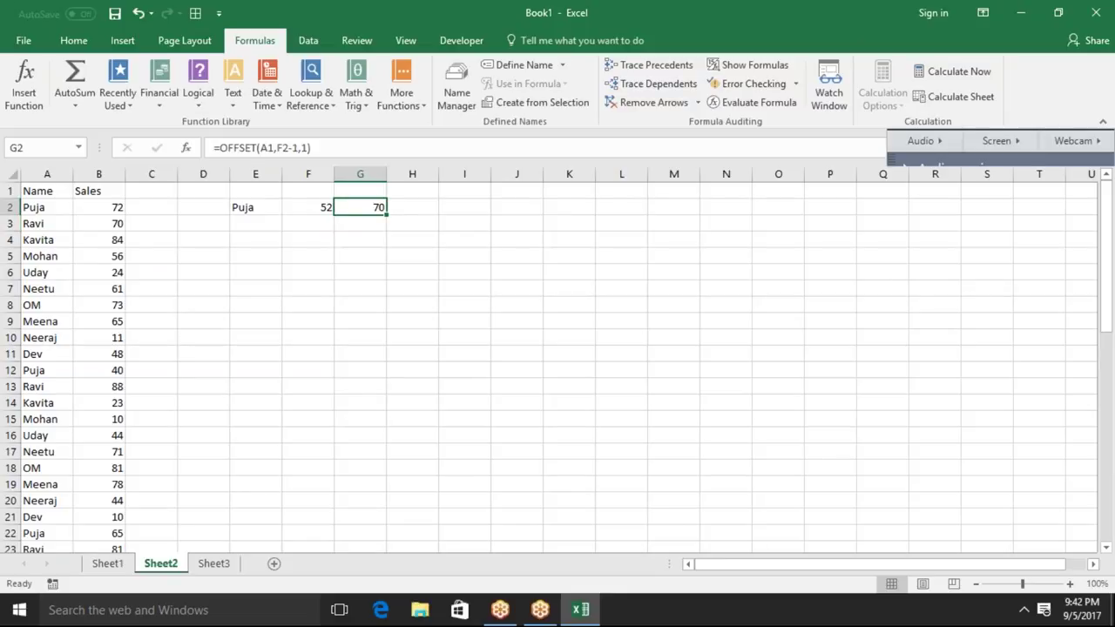
pyautogui.click(307, 207)
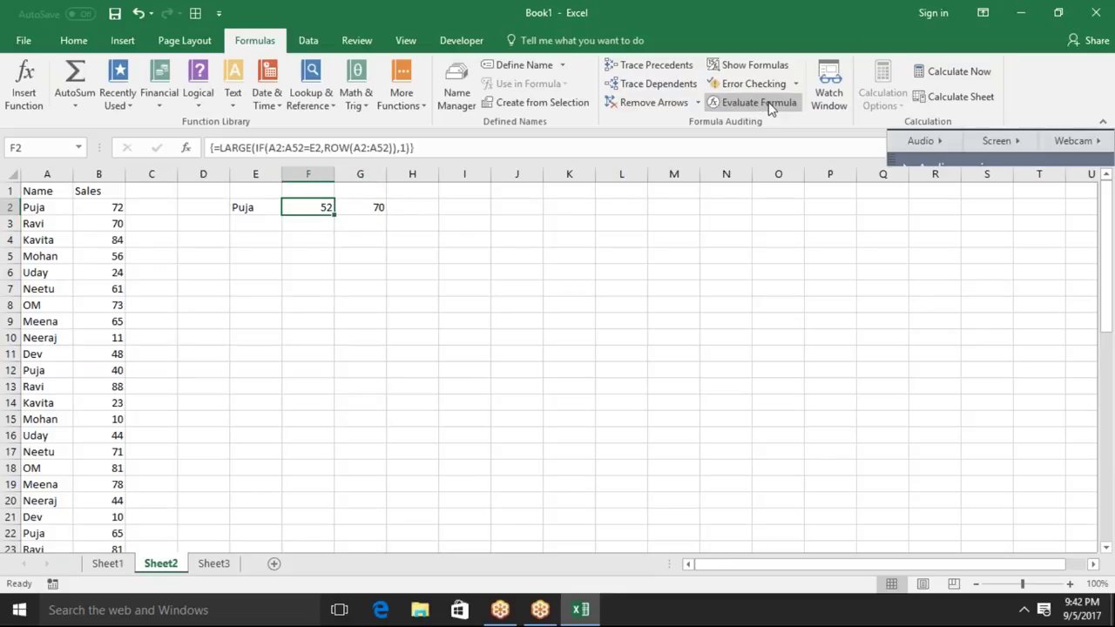
pyautogui.click(770, 106)
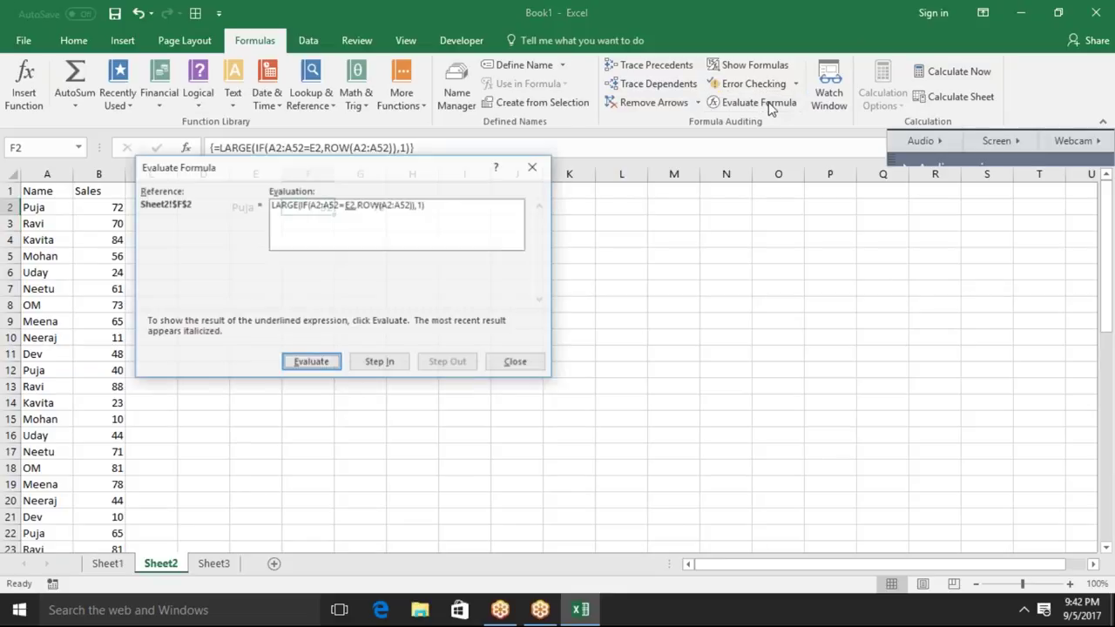
pyautogui.click(298, 364)
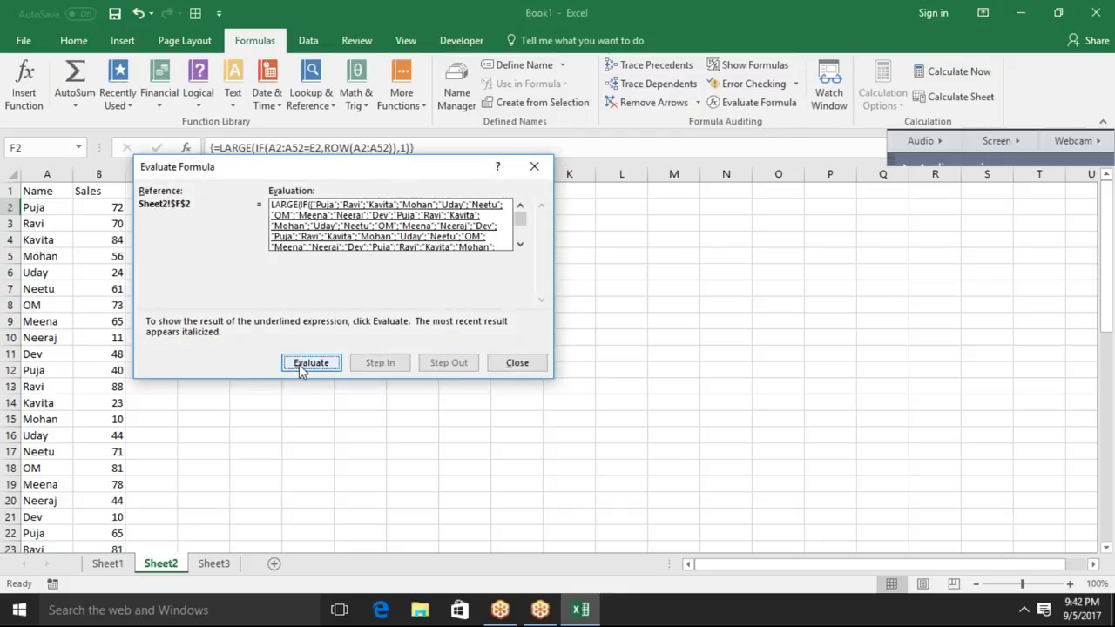
pyautogui.click(298, 364)
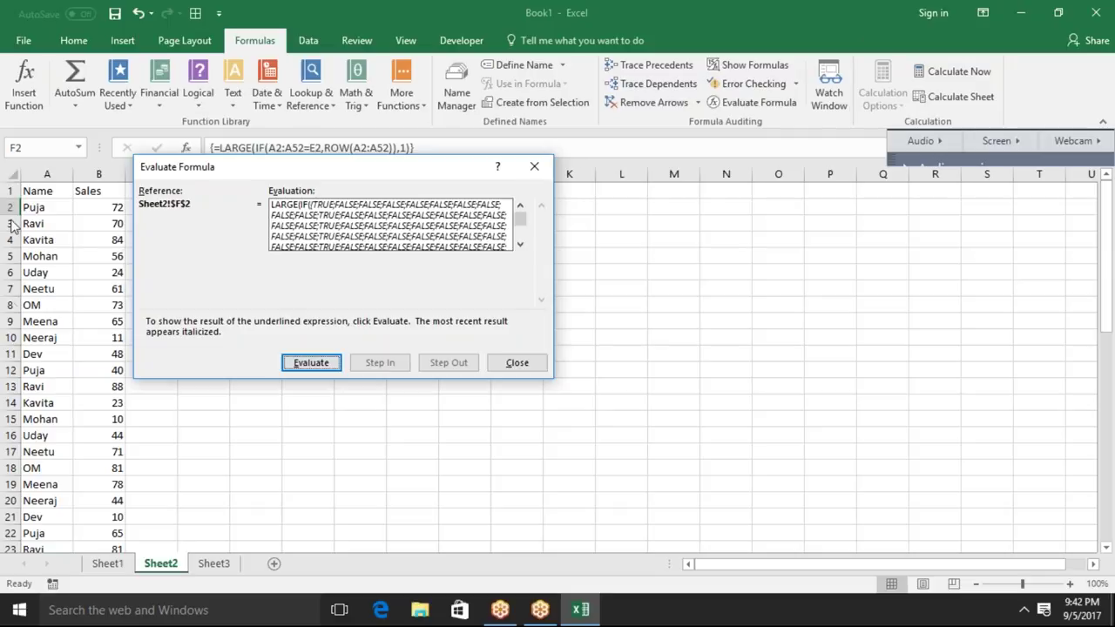
pyautogui.click(331, 366)
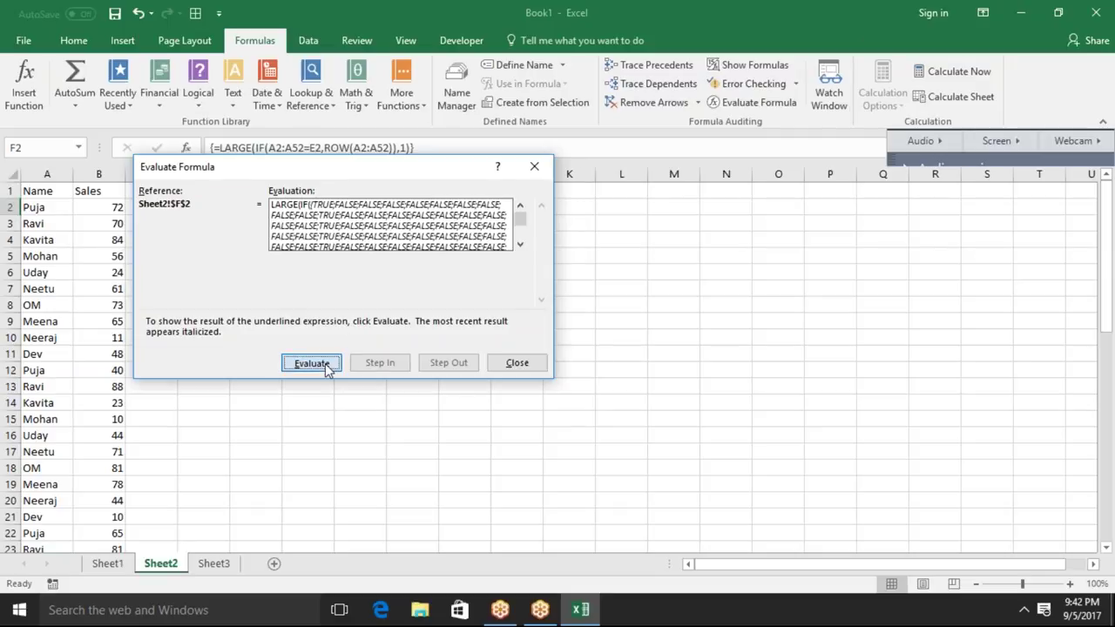
pyautogui.click(327, 366)
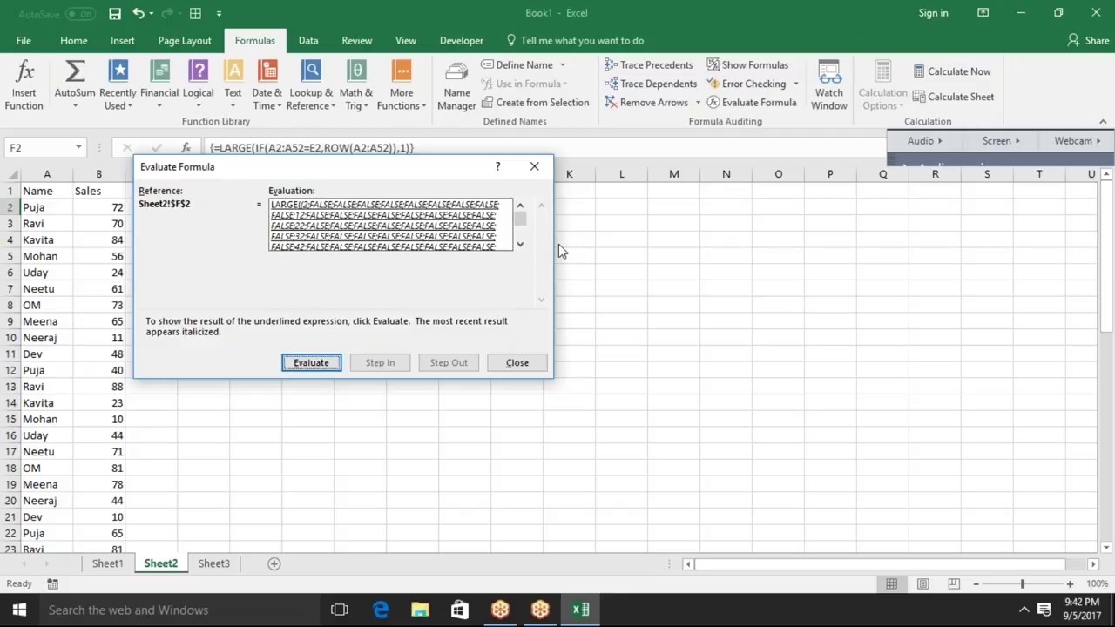
pyautogui.moveTo(521, 218); pyautogui.dragTo(522, 249)
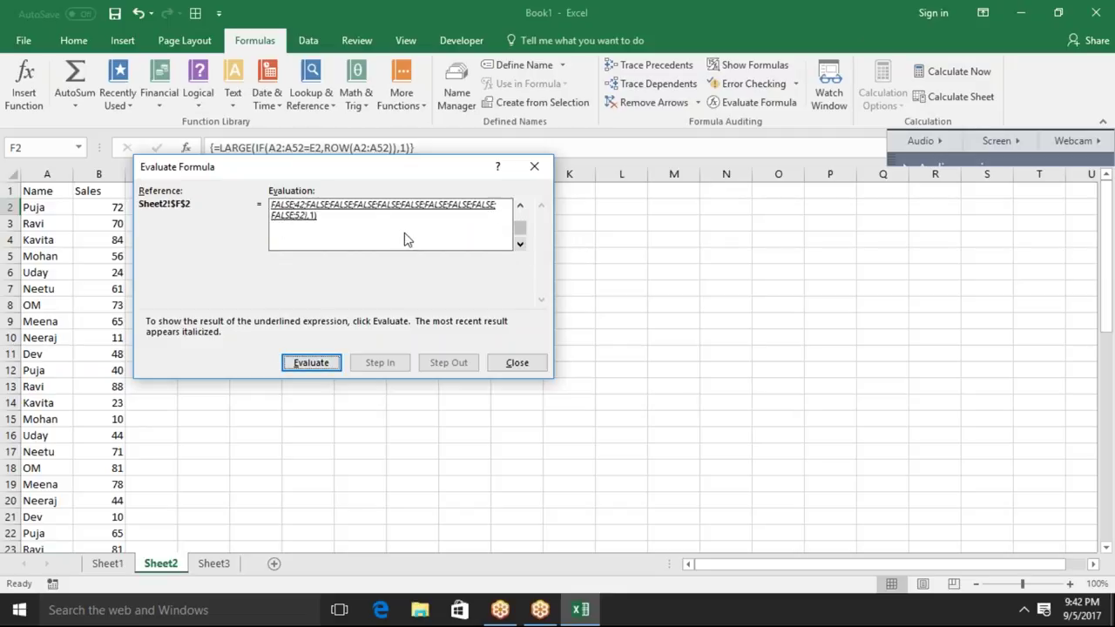
pyautogui.click(314, 364)
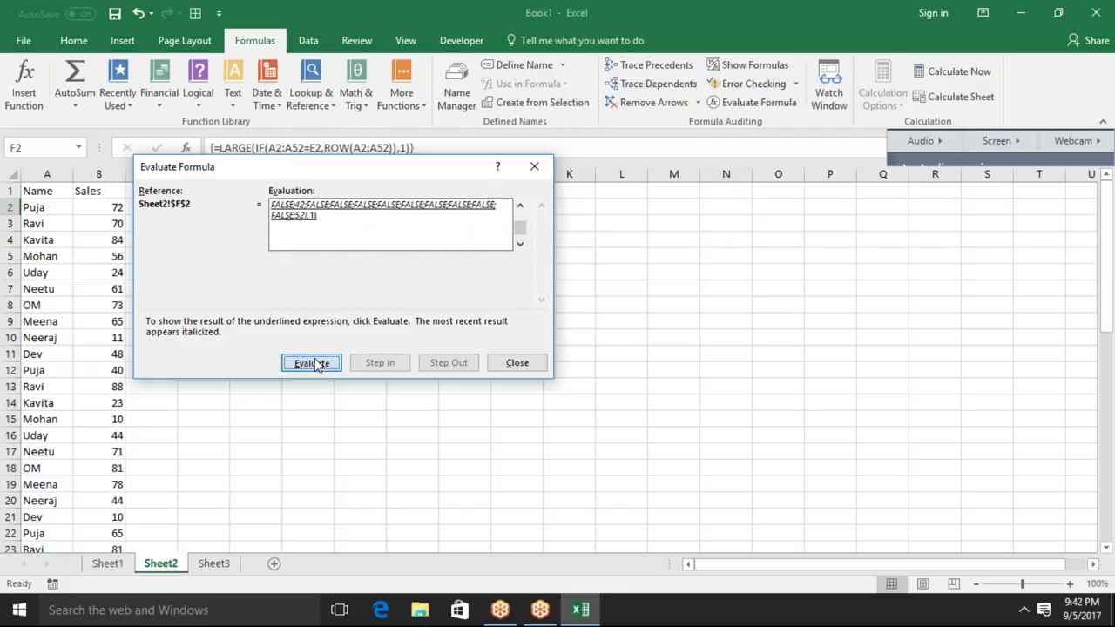
pyautogui.click(516, 366)
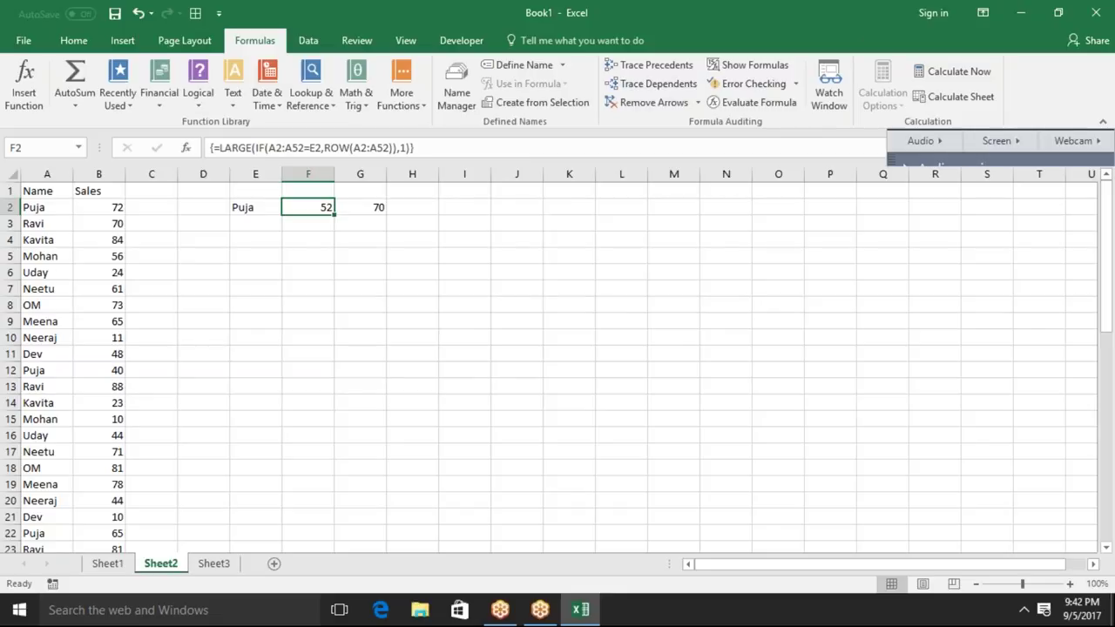
# - Add an Sr heading in E5 with serial numbers 1 to 5 below it in E6:E10
pyautogui.press('Left')
pyautogui.press('Left')
pyautogui.press('Down')
pyautogui.press('Down')
pyautogui.press('Down')
pyautogui.press('Right')
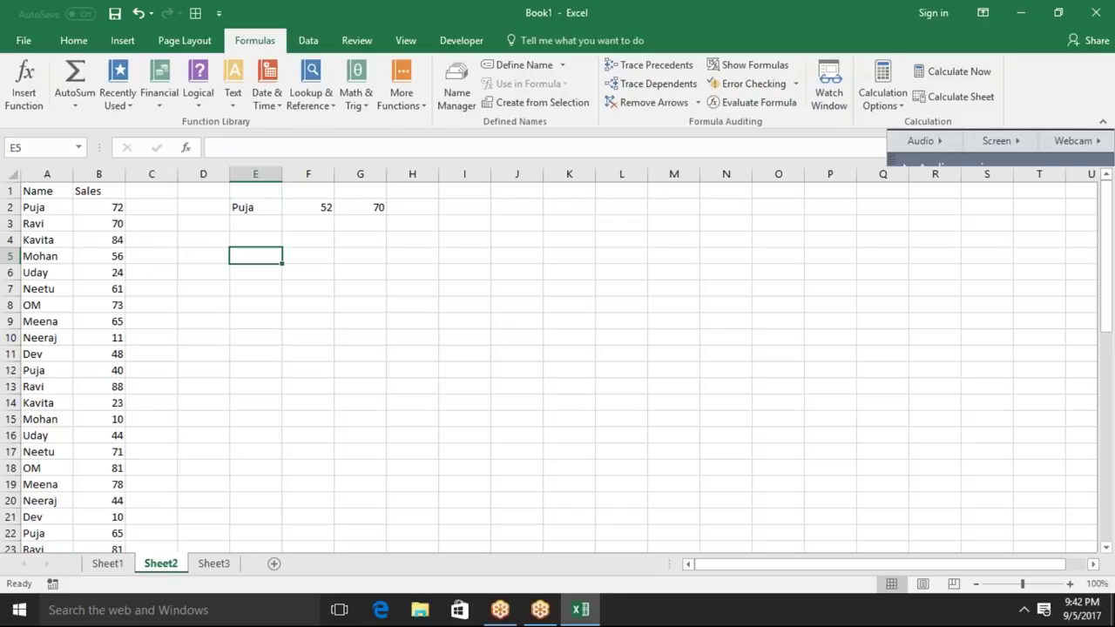
pyautogui.write('Sr')
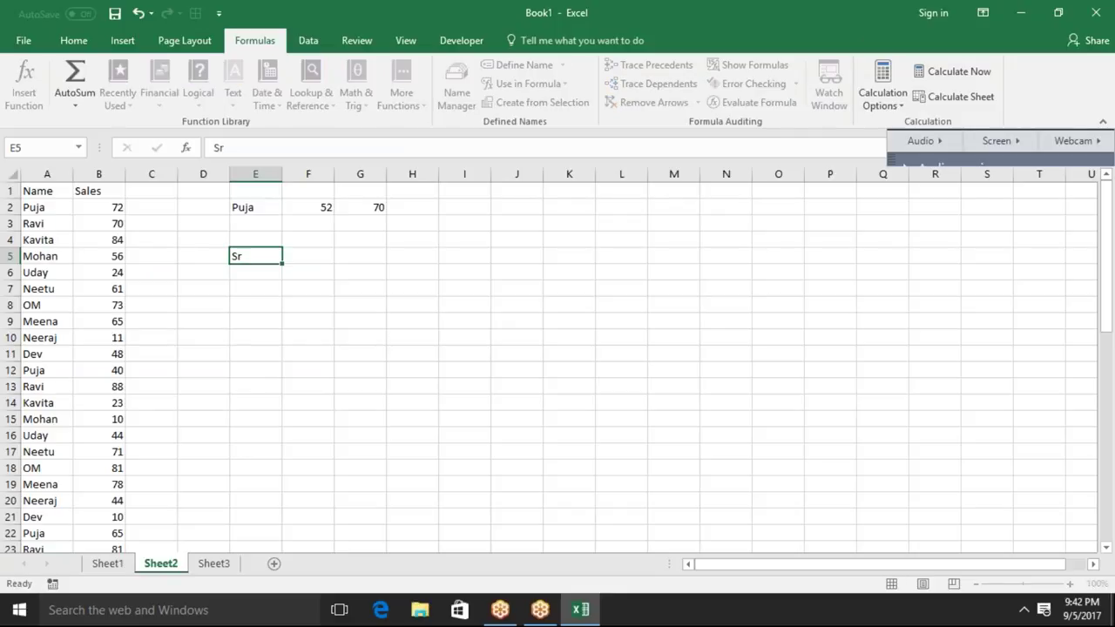
pyautogui.press('Return')
pyautogui.write('1 2 3 4 5')
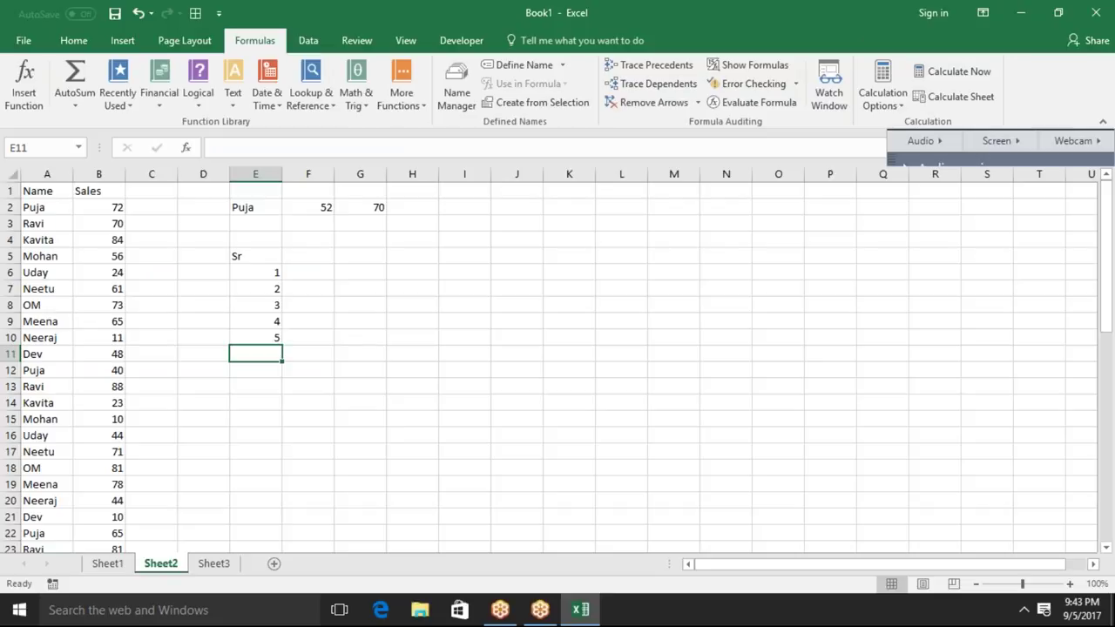
pyautogui.click(256, 337)
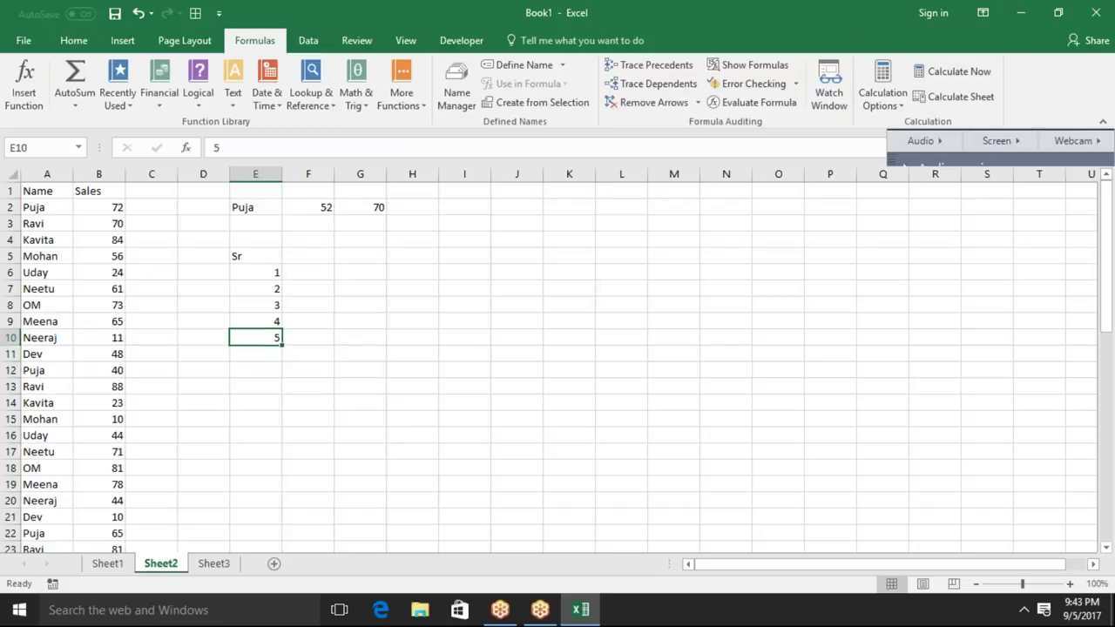
# - Copy the Name and Sales headers from A1:B1 into G5:H5
pyautogui.click(76, 201)
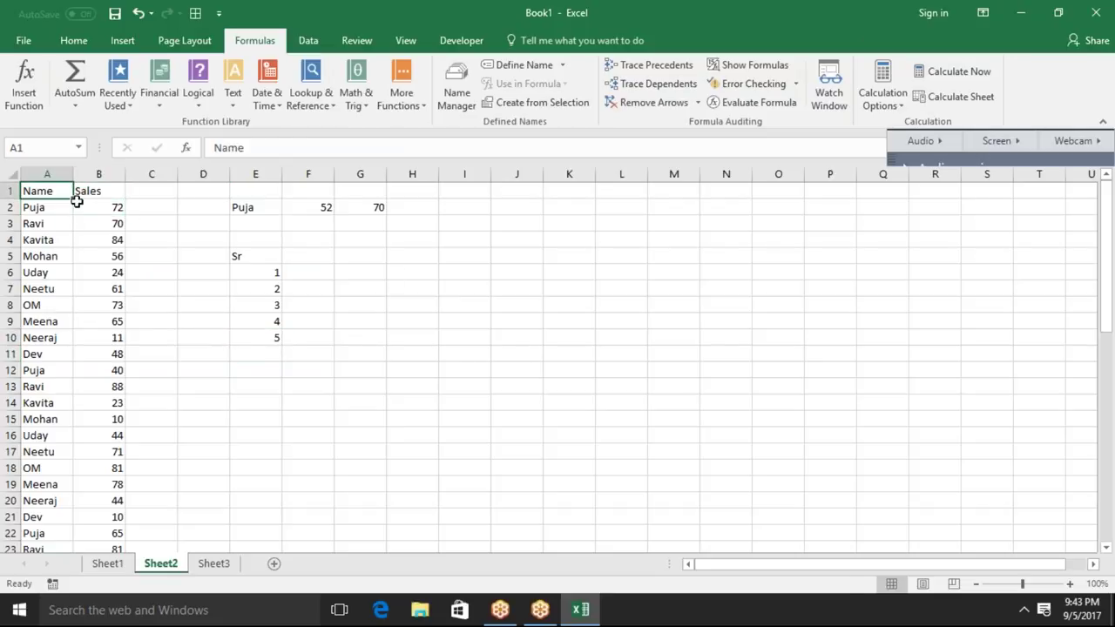
pyautogui.moveTo(87, 191); pyautogui.dragTo(24, 191)
pyautogui.hotkey('ctrl', 'c')
pyautogui.press('Right')
pyautogui.press('Right')
pyautogui.press('Right')
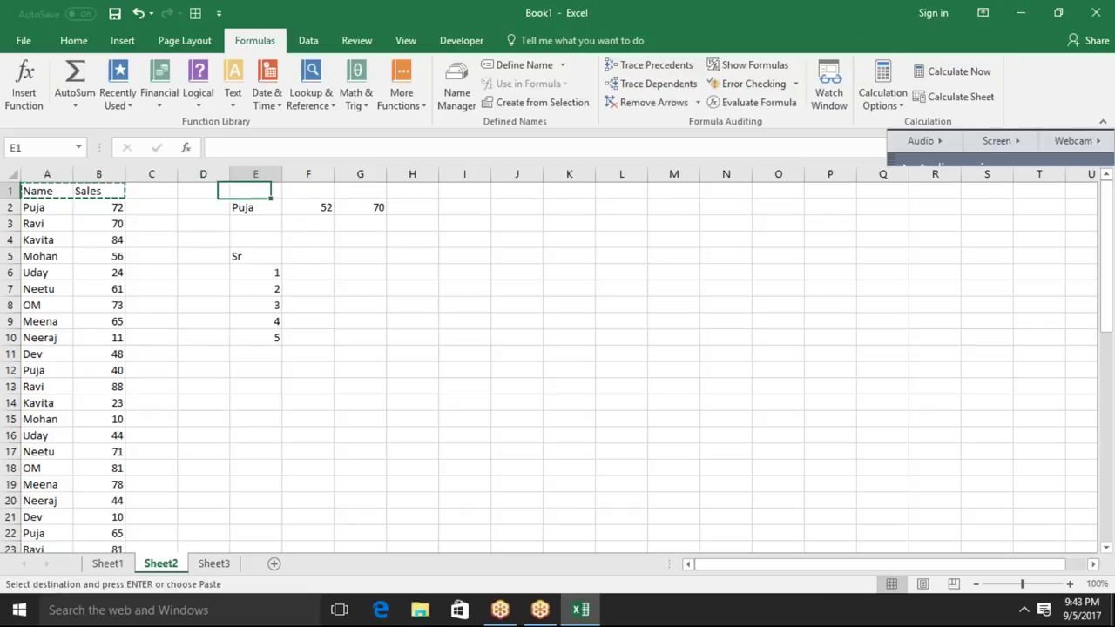
pyautogui.press('Right')
pyautogui.press('Right')
pyautogui.press('Right')
pyautogui.press('Down')
pyautogui.press('Down')
pyautogui.press('Down')
pyautogui.press('Down')
pyautogui.press('Left')
pyautogui.hotkey('ctrl', 'v')
pyautogui.press('Down')
pyautogui.write('=')
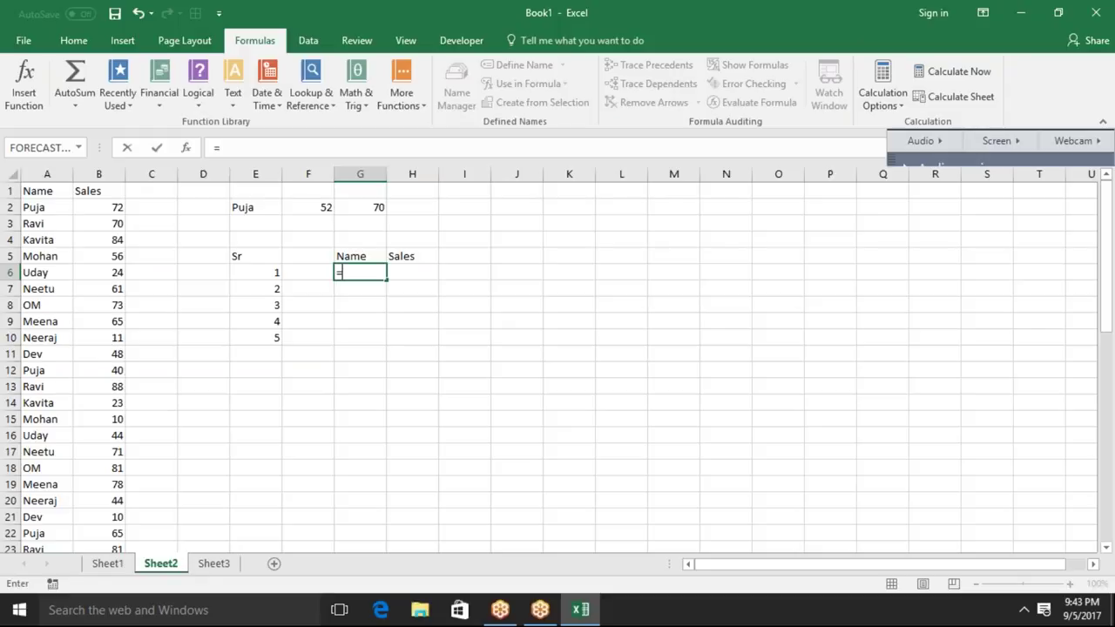
pyautogui.write('smal')
# - In G6, begin the formula =SMALL(IF(A2:A52 and remove a mistaken G5 reference
pyautogui.press('Tab')
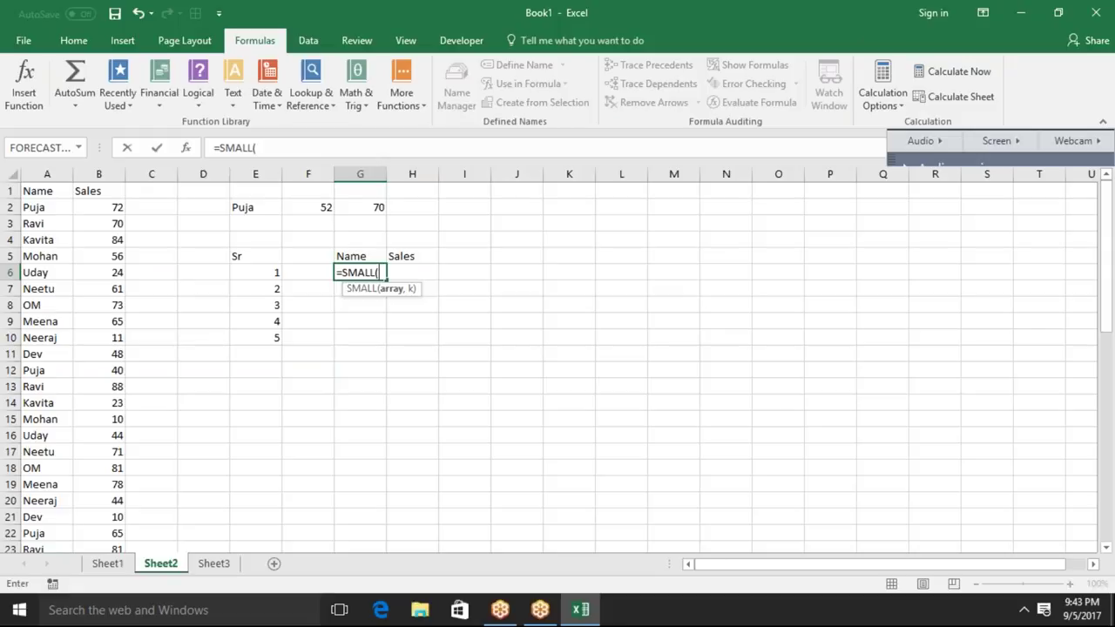
pyautogui.write('i')
pyautogui.press('Tab')
pyautogui.click(53, 206)
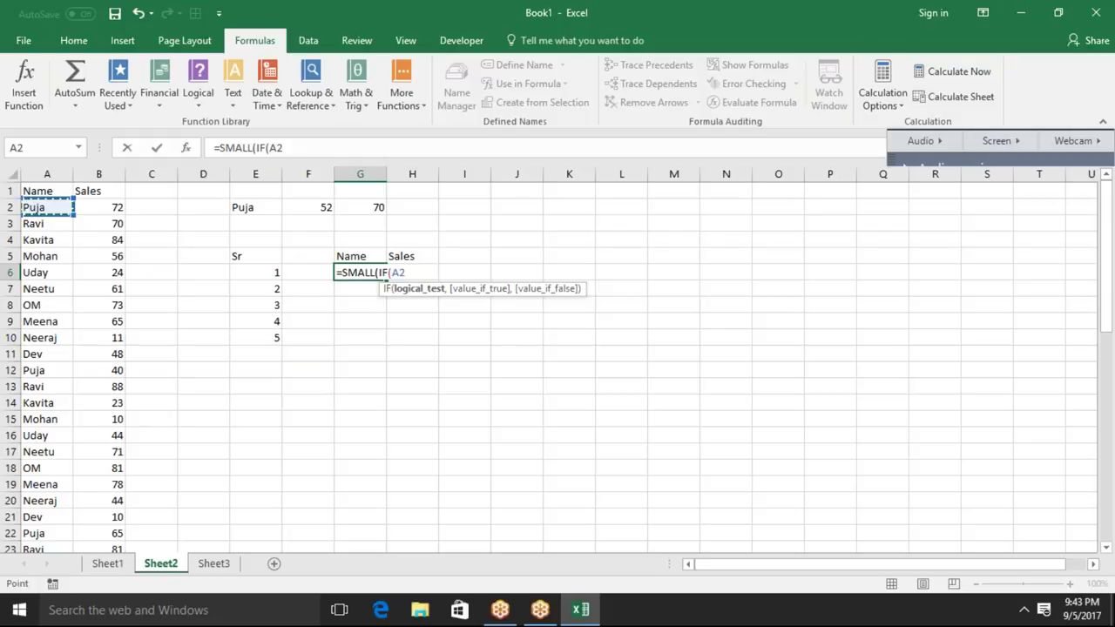
pyautogui.hotkey('ctrl', 'shift', 'Down')
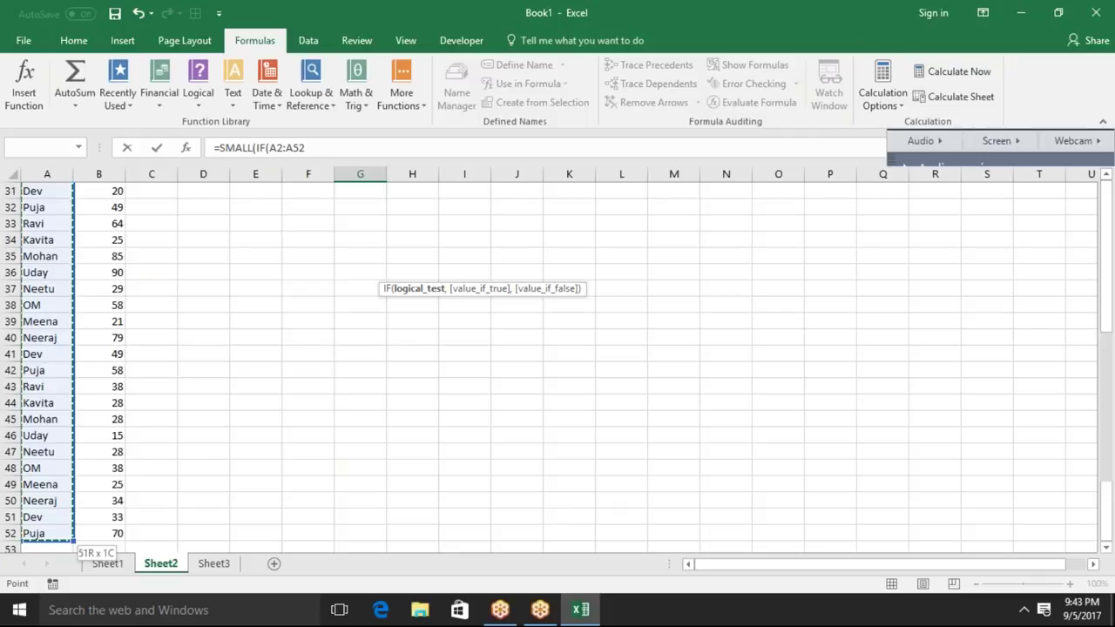
pyautogui.write(',')
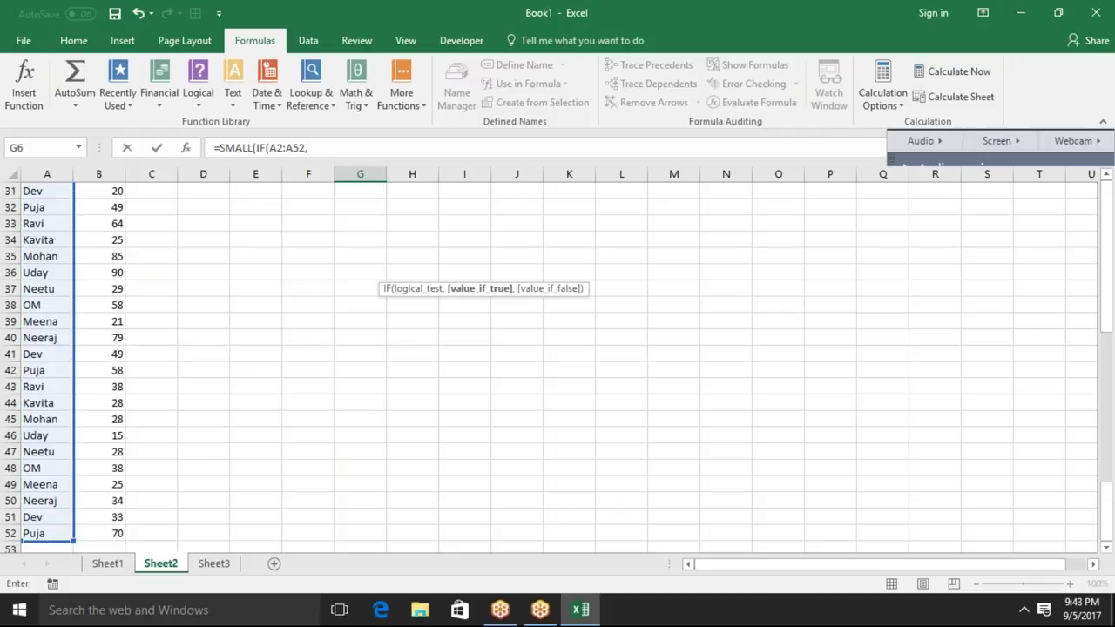
pyautogui.scroll(9, 558, 349)
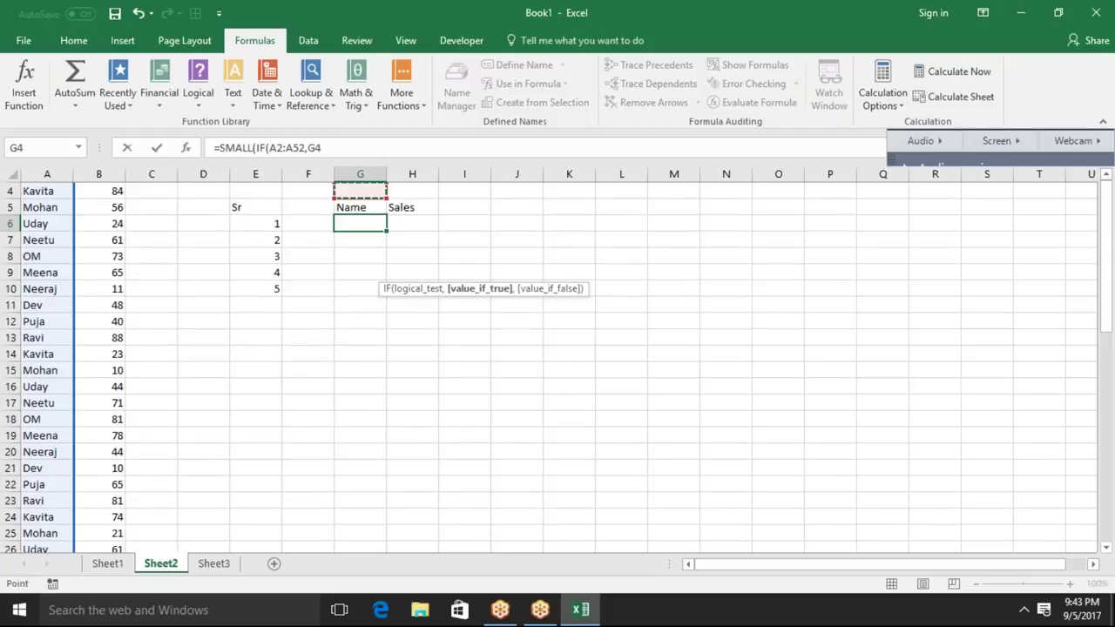
pyautogui.scroll(1, 557, 349)
pyautogui.click(359, 191)
pyautogui.press('Down')
pyautogui.press('Down')
pyautogui.press('Down')
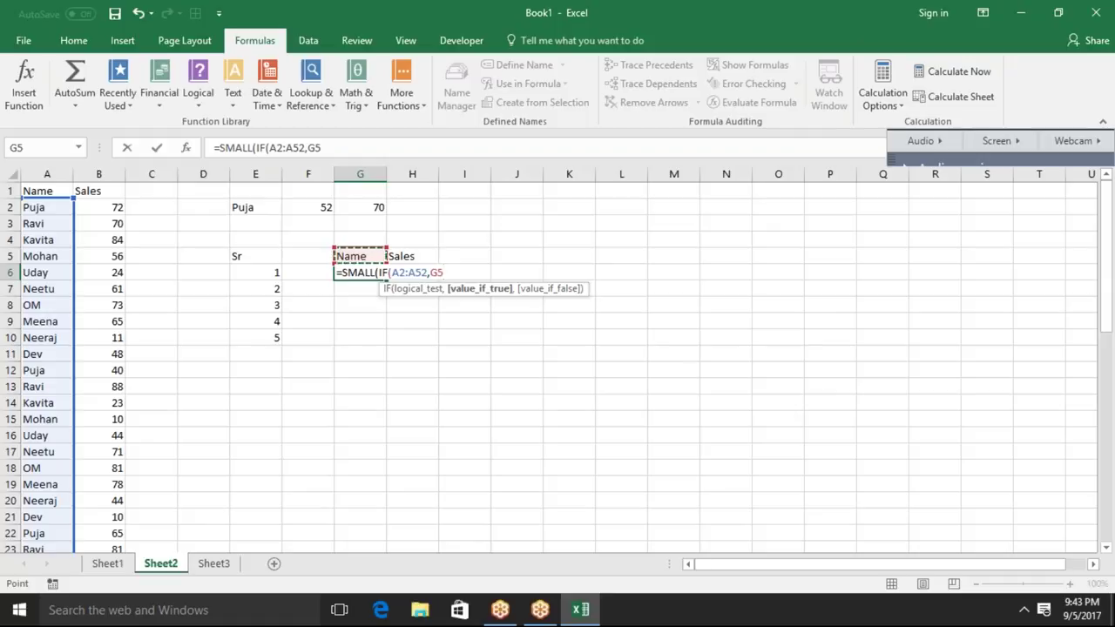
pyautogui.press('BackSpace')
pyautogui.press('BackSpace')
pyautogui.press('BackSpace')
# - Complete =SMALL(IF(A2:A52=E2,ROW(A2:A52)),E6) and commit it as an array formula
pyautogui.write('=')
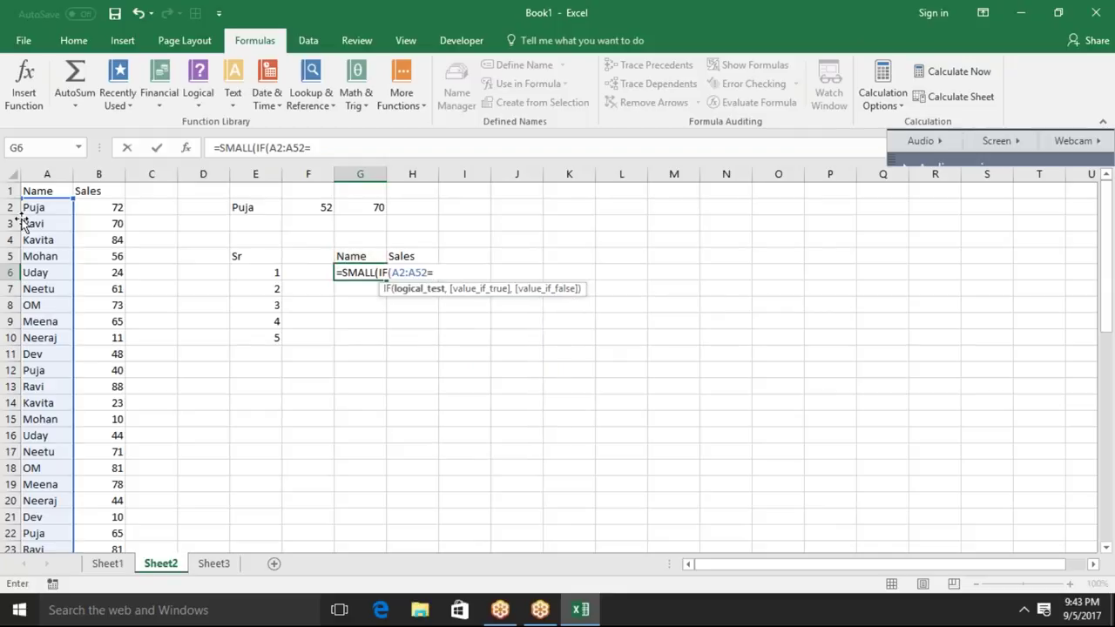
pyautogui.click(225, 206)
pyautogui.write(',')
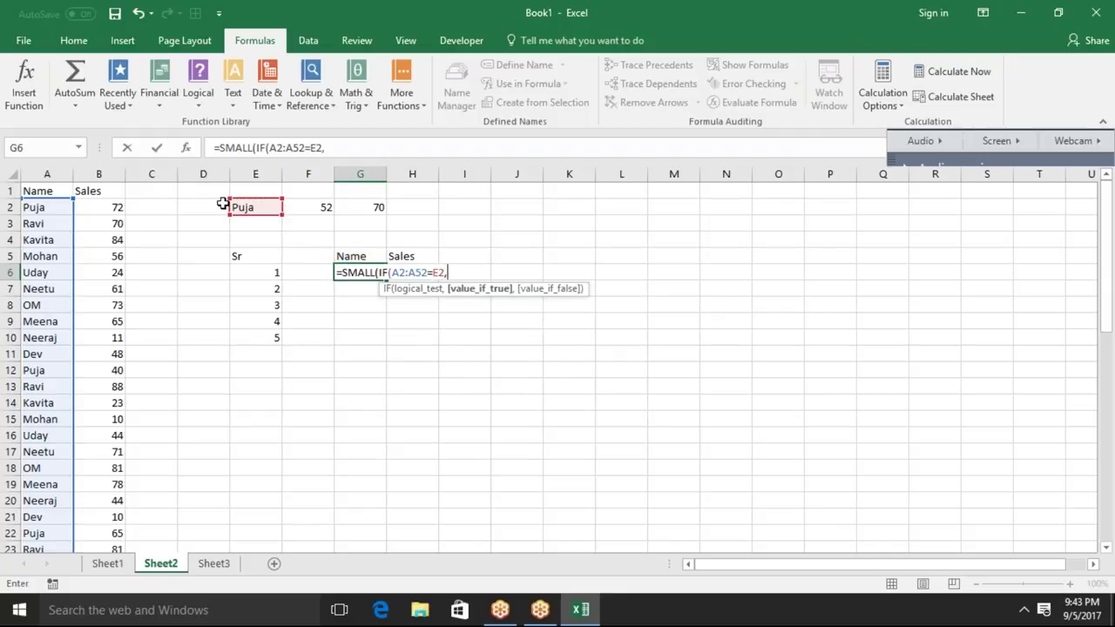
pyautogui.write('row')
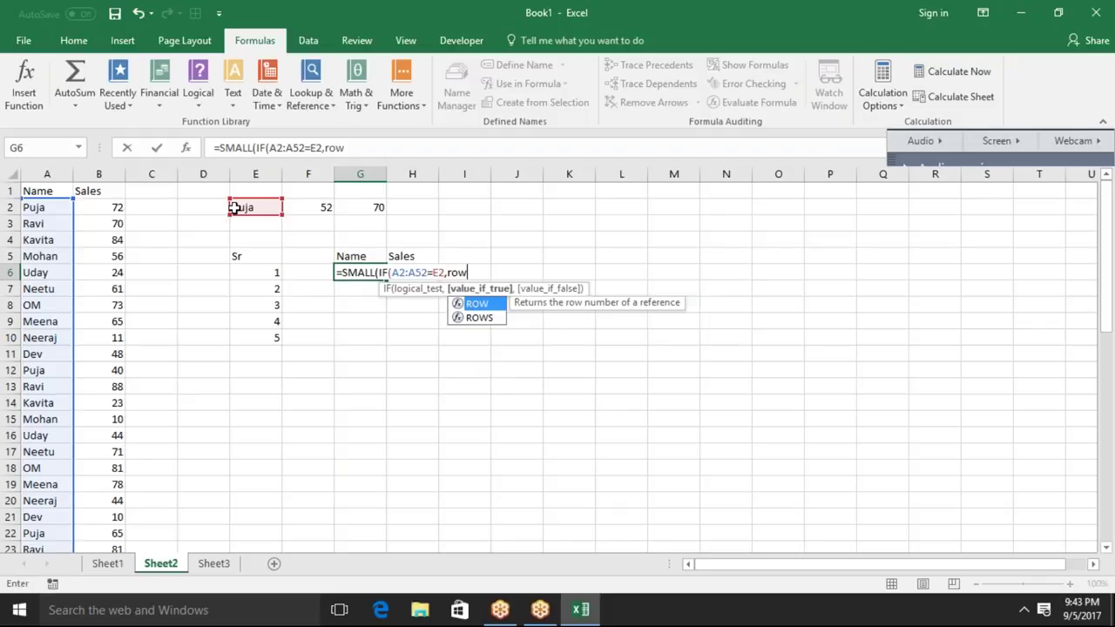
pyautogui.press('Tab')
pyautogui.click(53, 208)
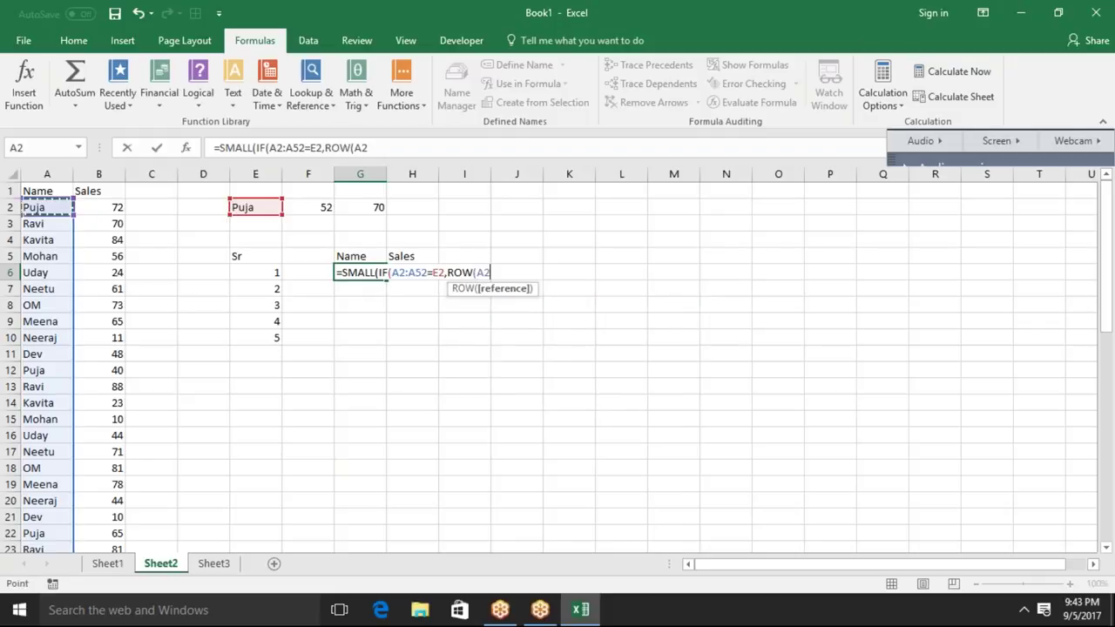
pyautogui.hotkey('ctrl', 'shift', 'Down')
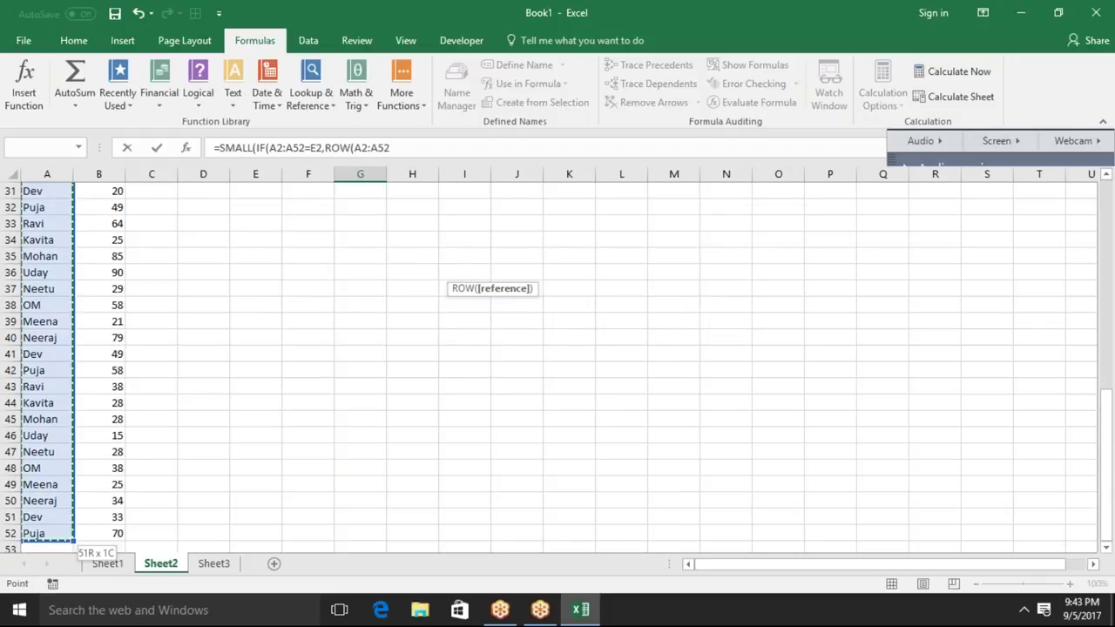
pyautogui.write(')')
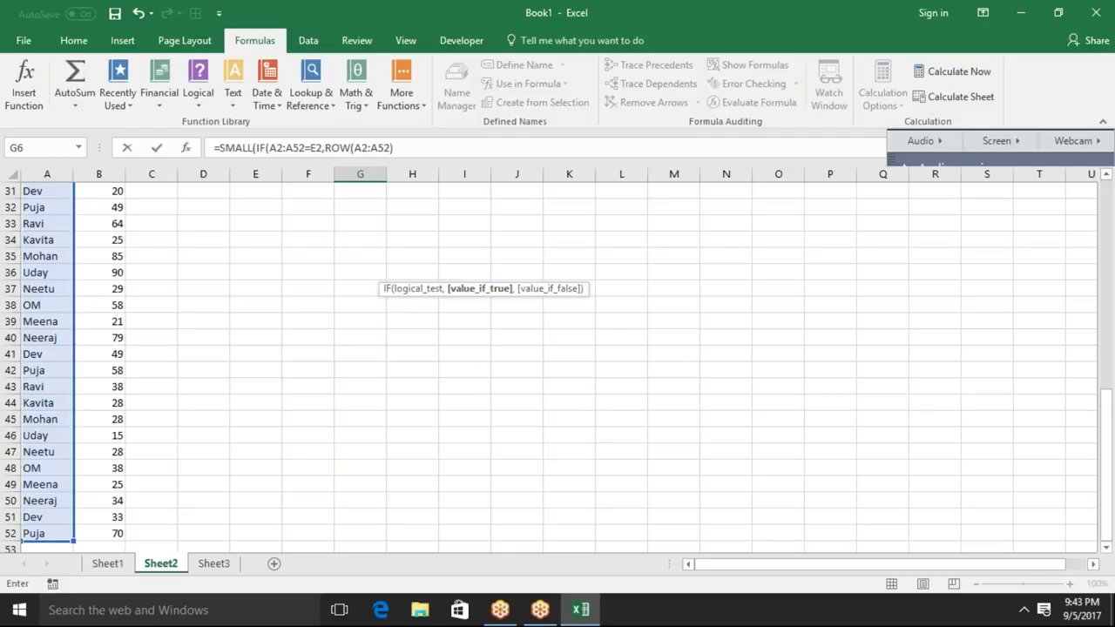
pyautogui.write('),')
pyautogui.press('Left')
pyautogui.press('Left')
pyautogui.hotkey('ctrl', 'shift', 'Return')
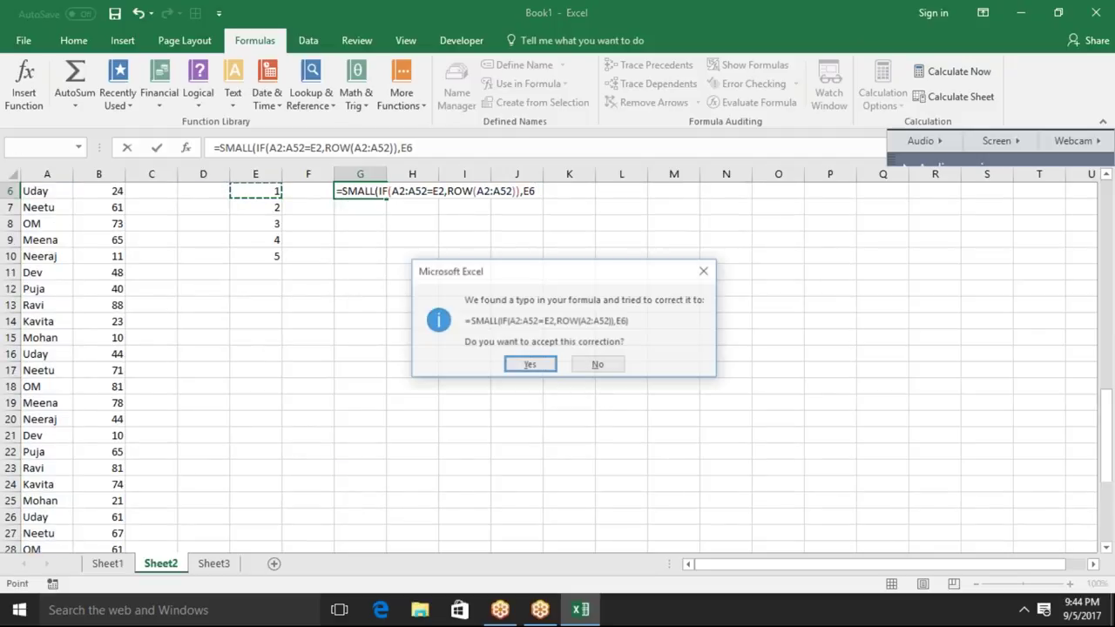
pyautogui.press('Return')
# - Move the array formula from G6 into F6, where it returns 2
pyautogui.scroll(2, 557, 366)
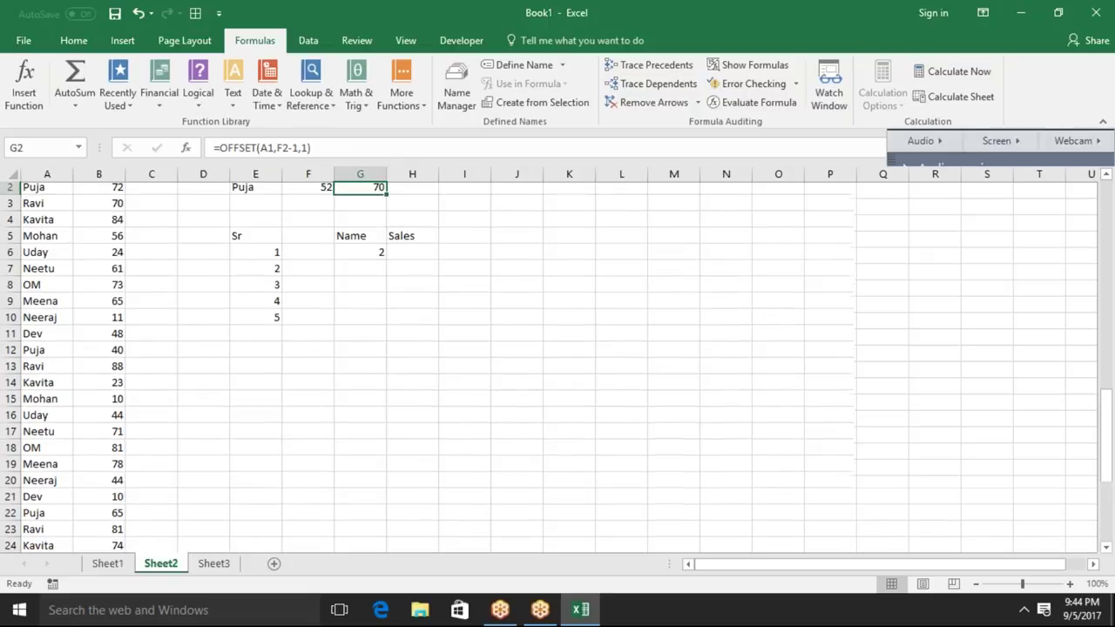
pyautogui.press('Left')
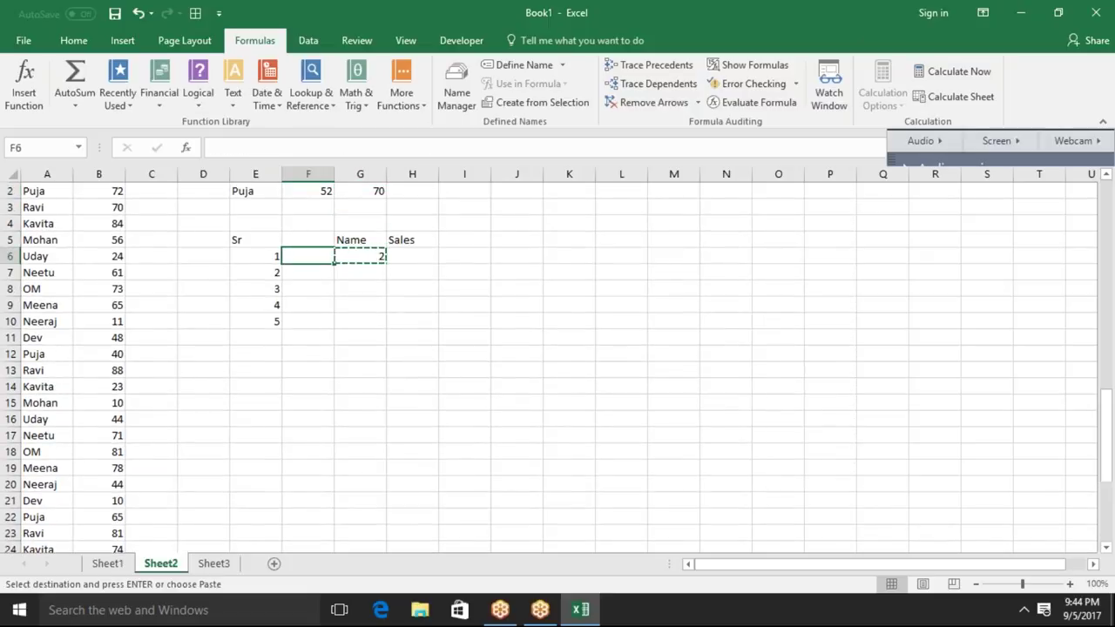
pyautogui.write('\\')
pyautogui.press('Escape')
pyautogui.press('Right')
pyautogui.hotkey('ctrl', 'c')
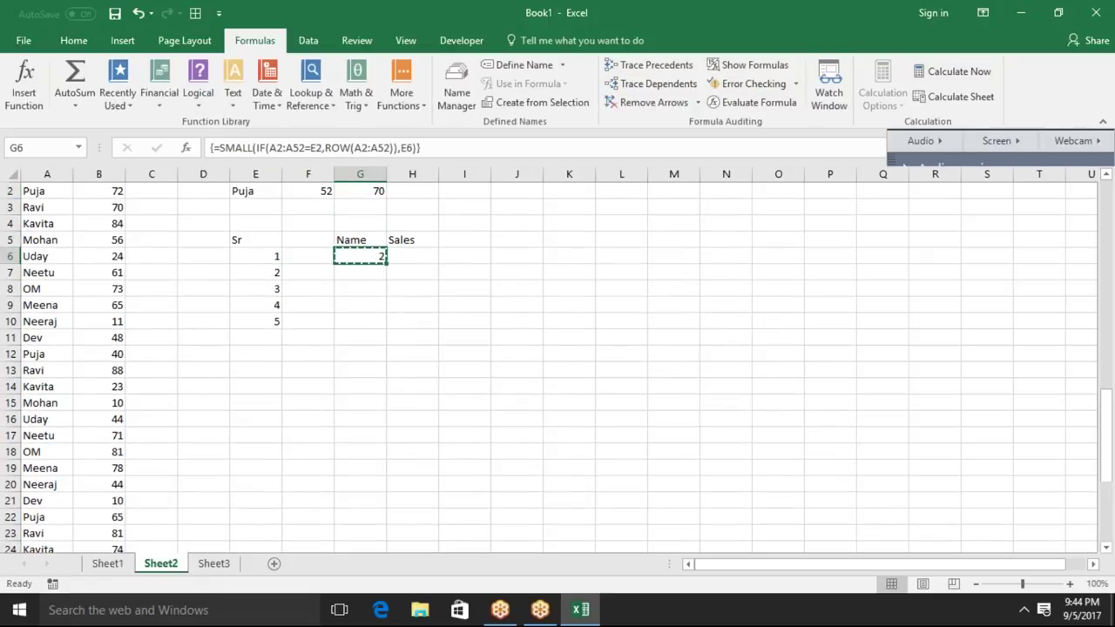
pyautogui.press('Left')
pyautogui.press('Return')
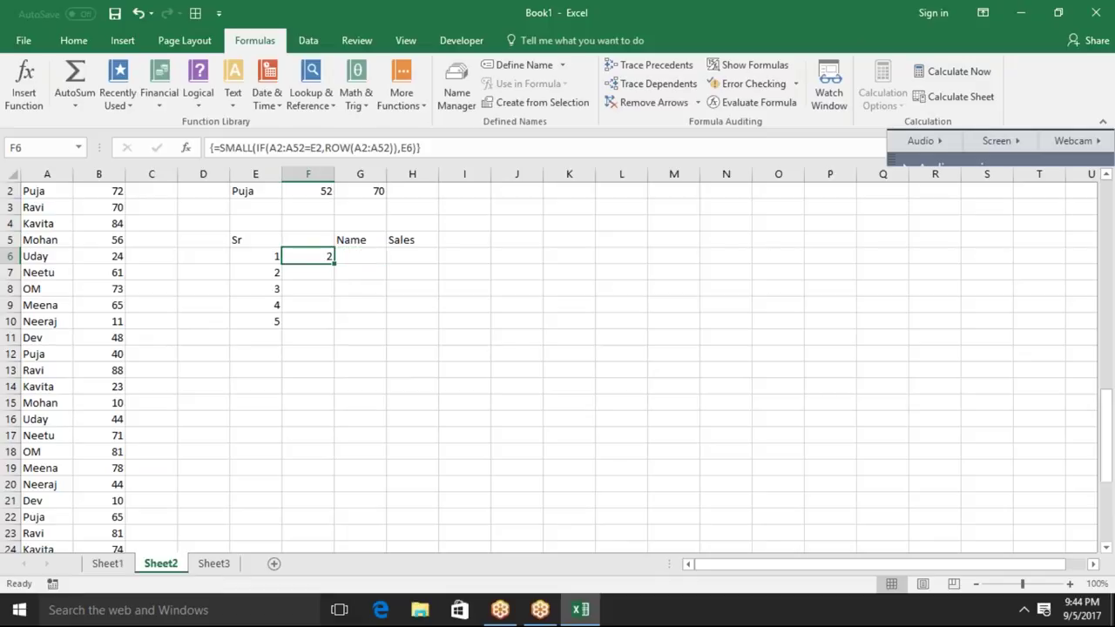
pyautogui.press('Right')
# - Enter =OFFSET(A1,F6-1,0) in G6 so it returns the name Puja
pyautogui.write('=off')
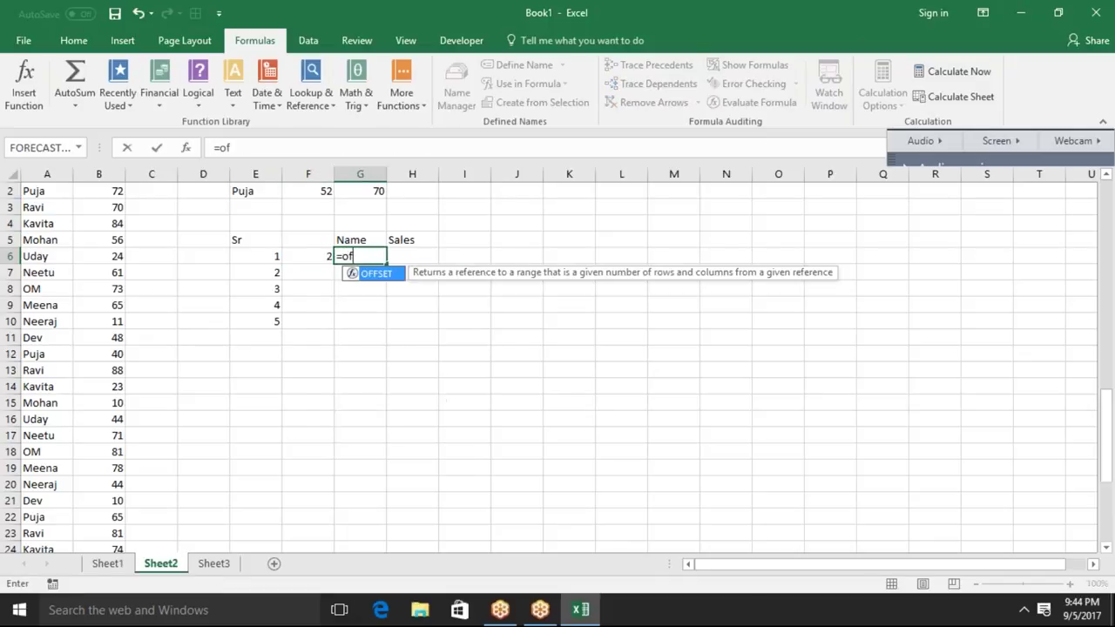
pyautogui.press('Tab')
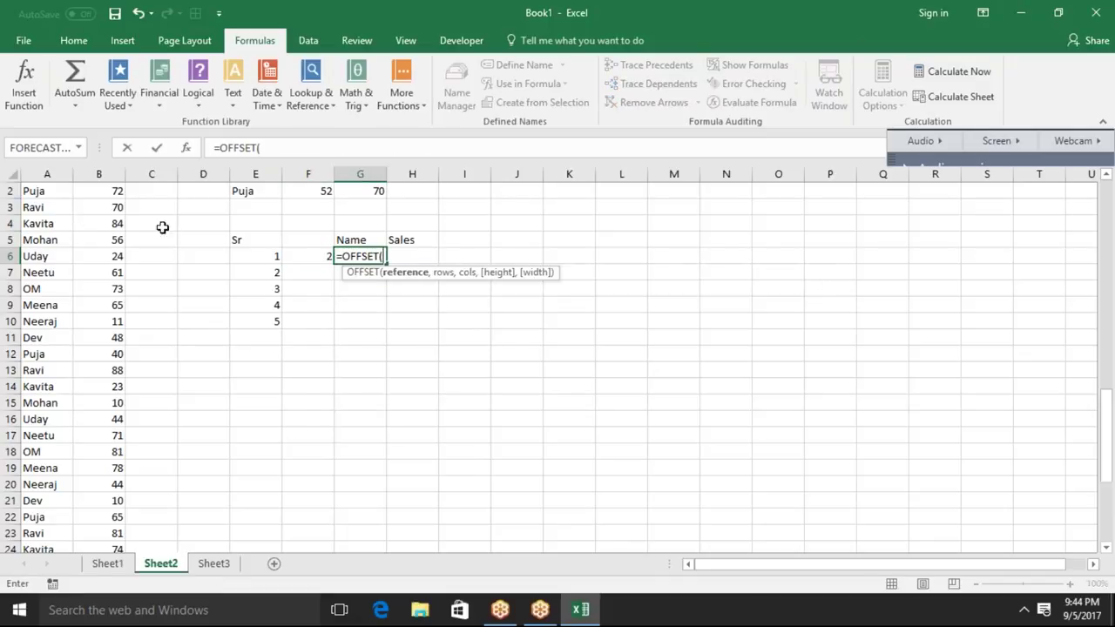
pyautogui.click(52, 194)
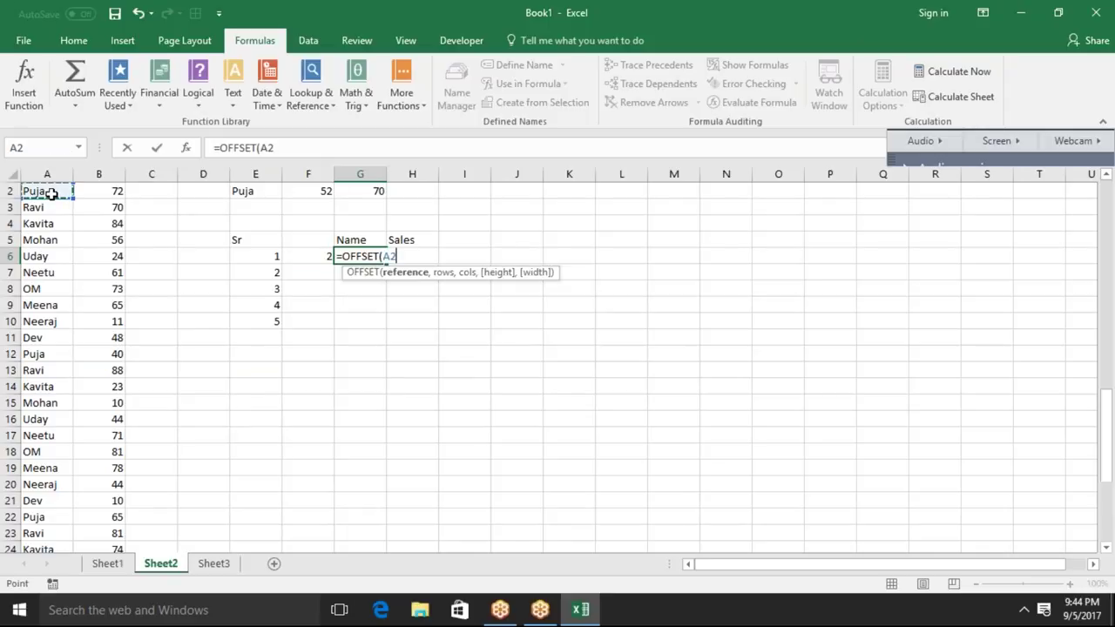
pyautogui.press('Up')
pyautogui.write(',')
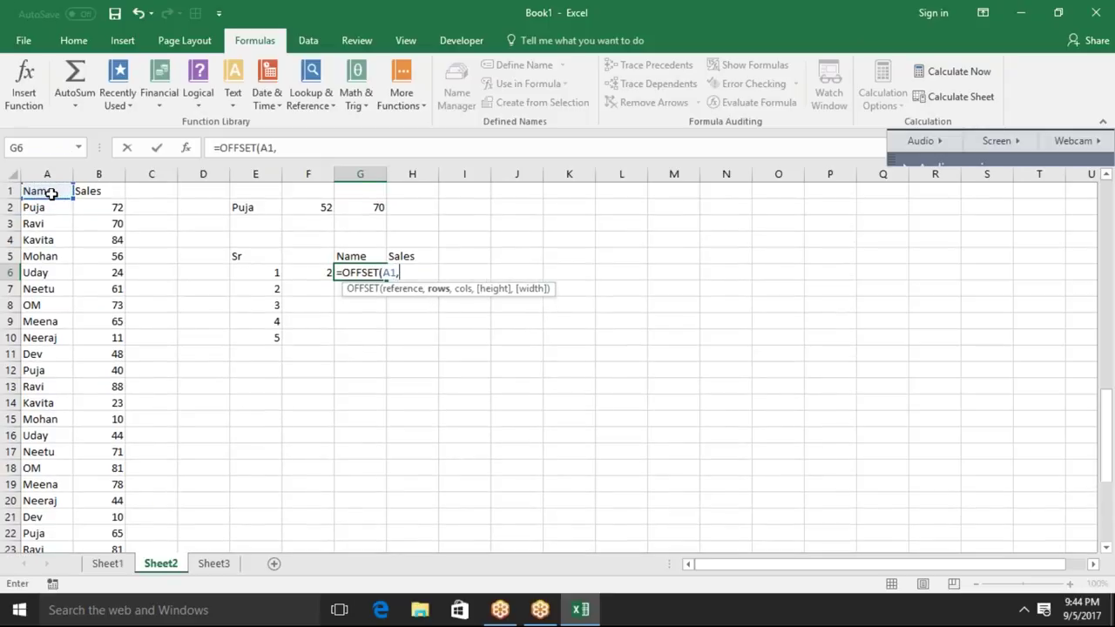
pyautogui.click(322, 273)
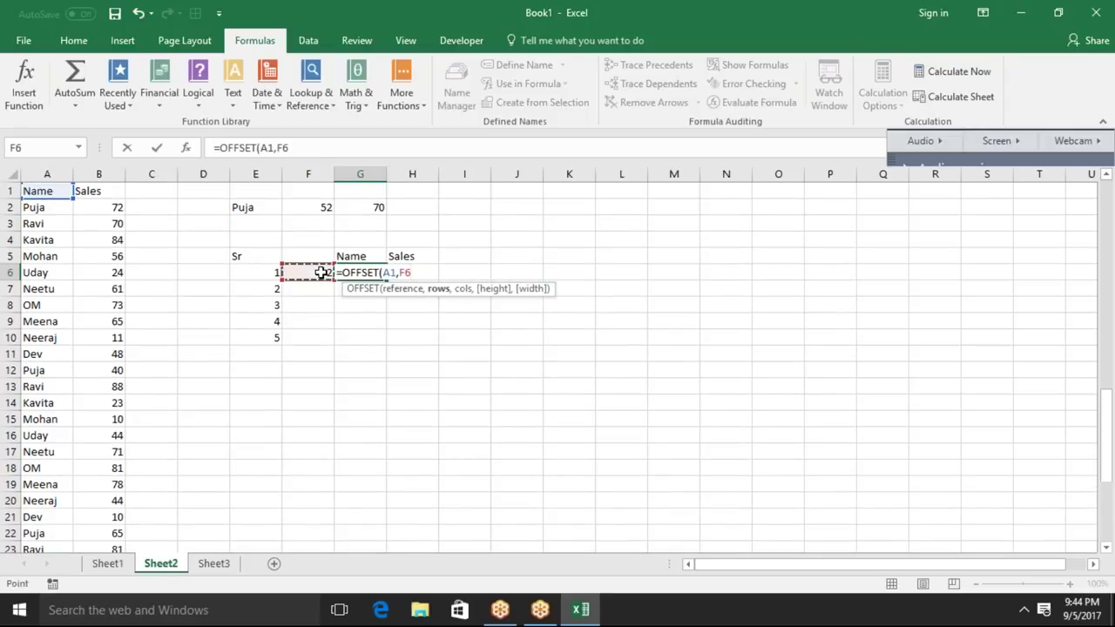
pyautogui.write('-1')
pyautogui.write(',0)')
pyautogui.press('Return')
pyautogui.press('Up')
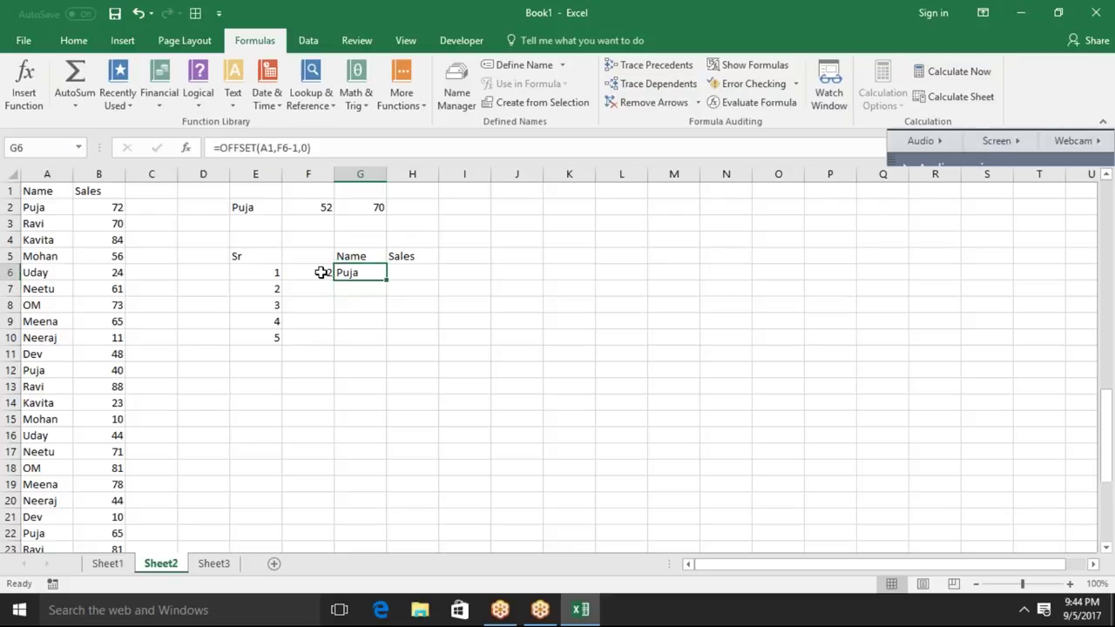
pyautogui.click(423, 273)
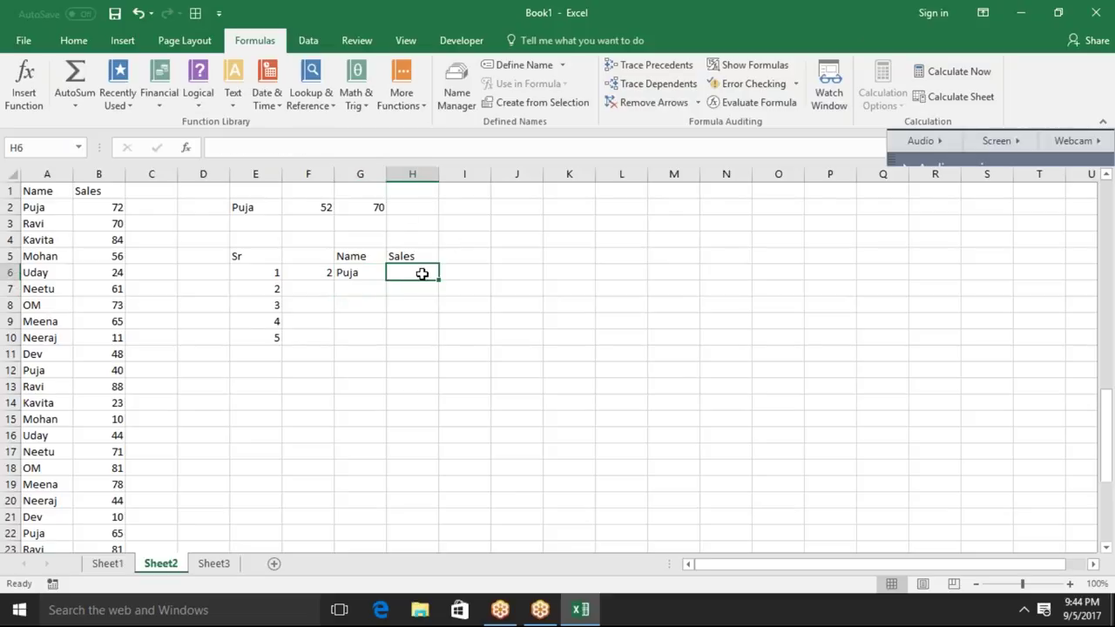
# - Review the array formula in F6 and the OFFSET formula in G6
pyautogui.click(324, 272)
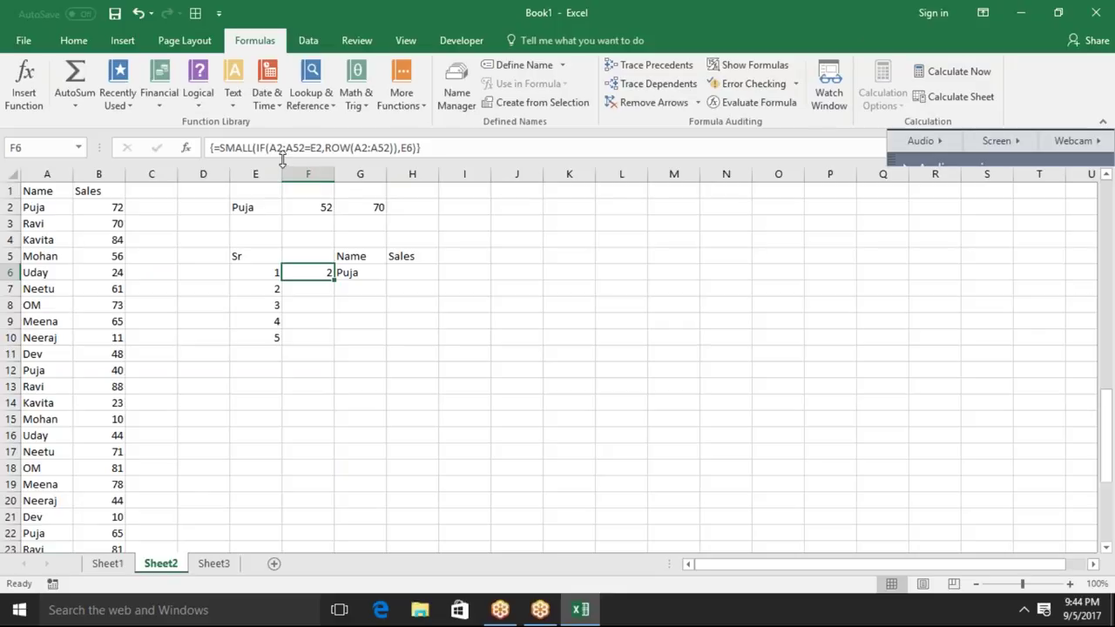
pyautogui.click(359, 273)
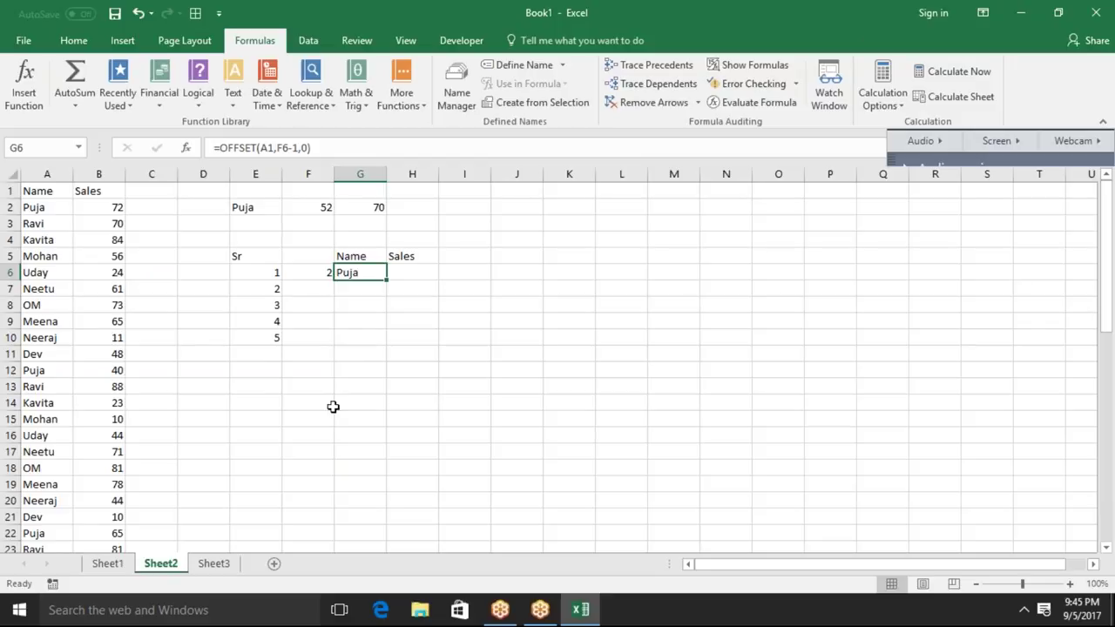
pyautogui.click(328, 274)
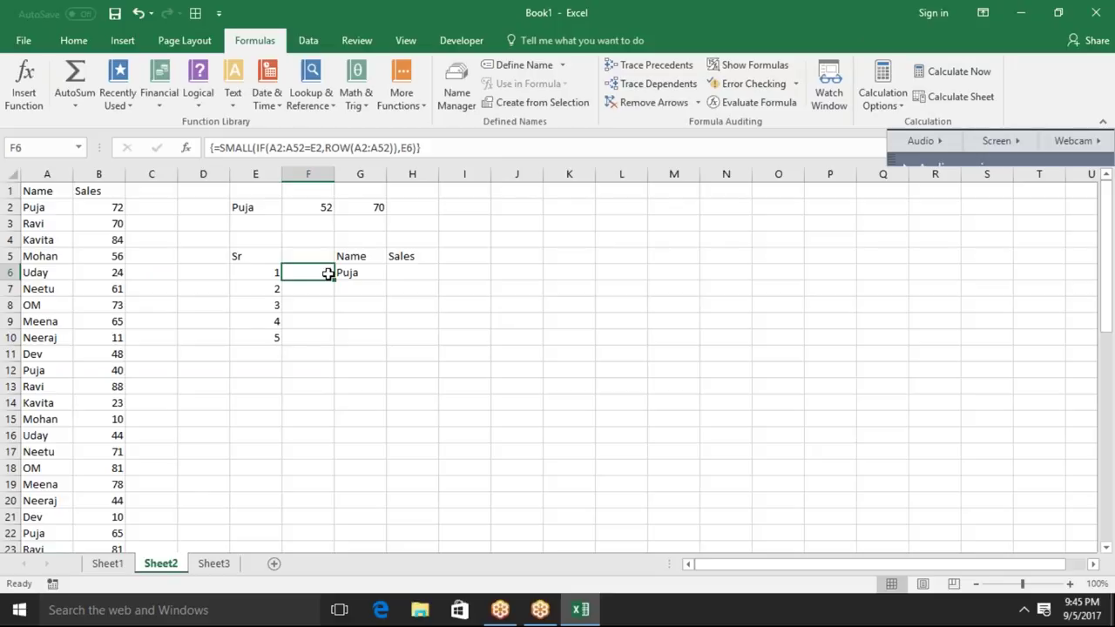
pyautogui.press('Left')
pyautogui.press('Right')
# - Change the Sr value in E6 to 2 so F6 returns 12
pyautogui.press('Left')
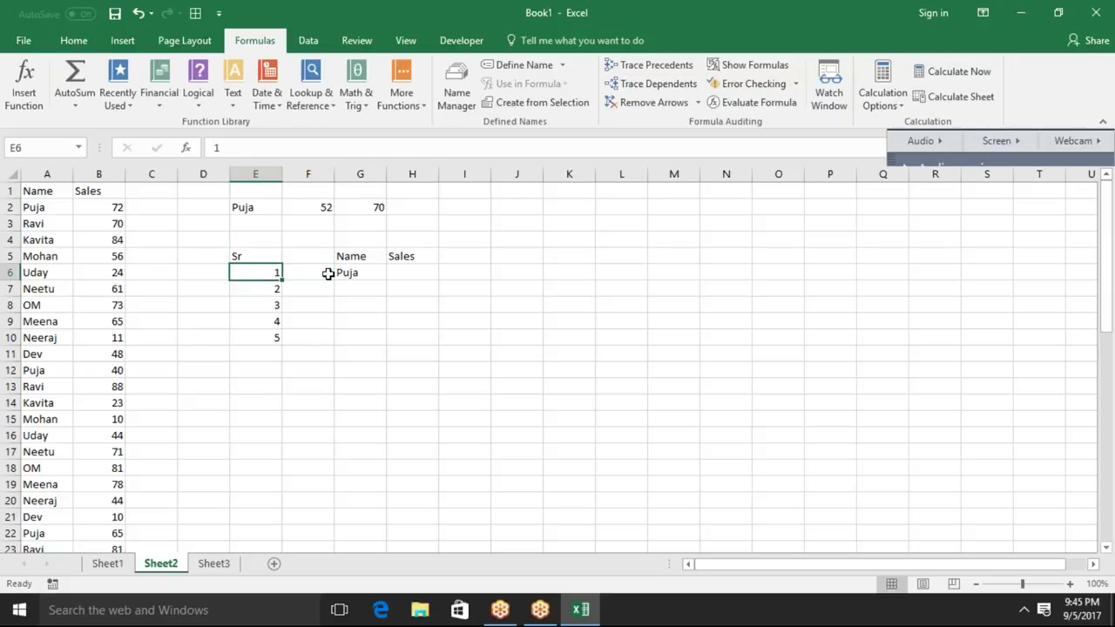
pyautogui.write('2')
pyautogui.press('Return')
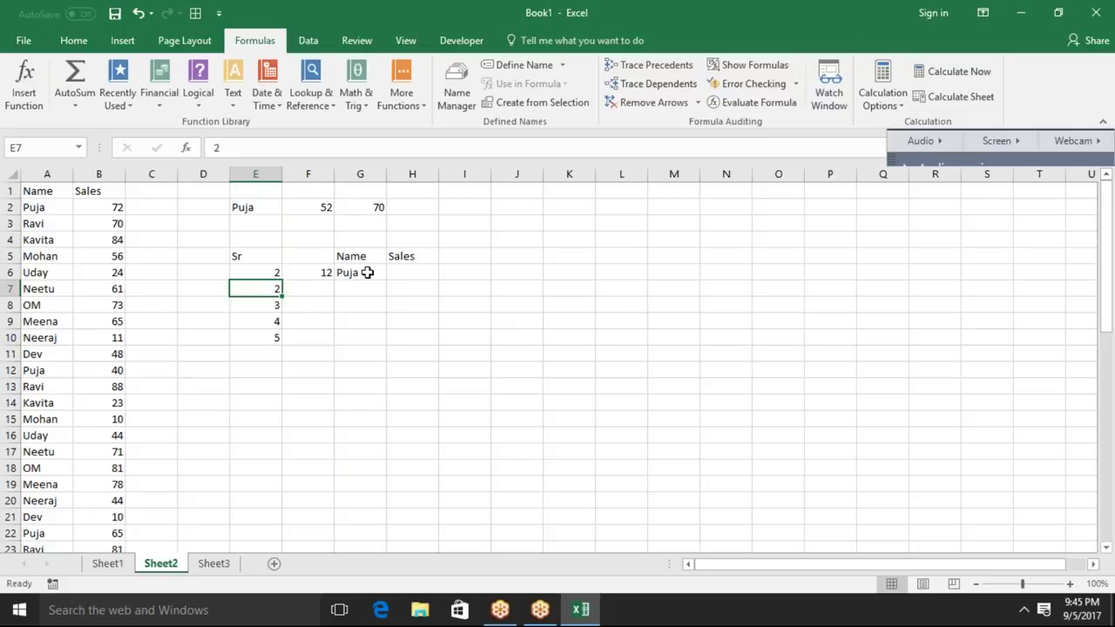
pyautogui.press('Up')
pyautogui.press('Right')
pyautogui.press('Right')
pyautogui.press('Right')
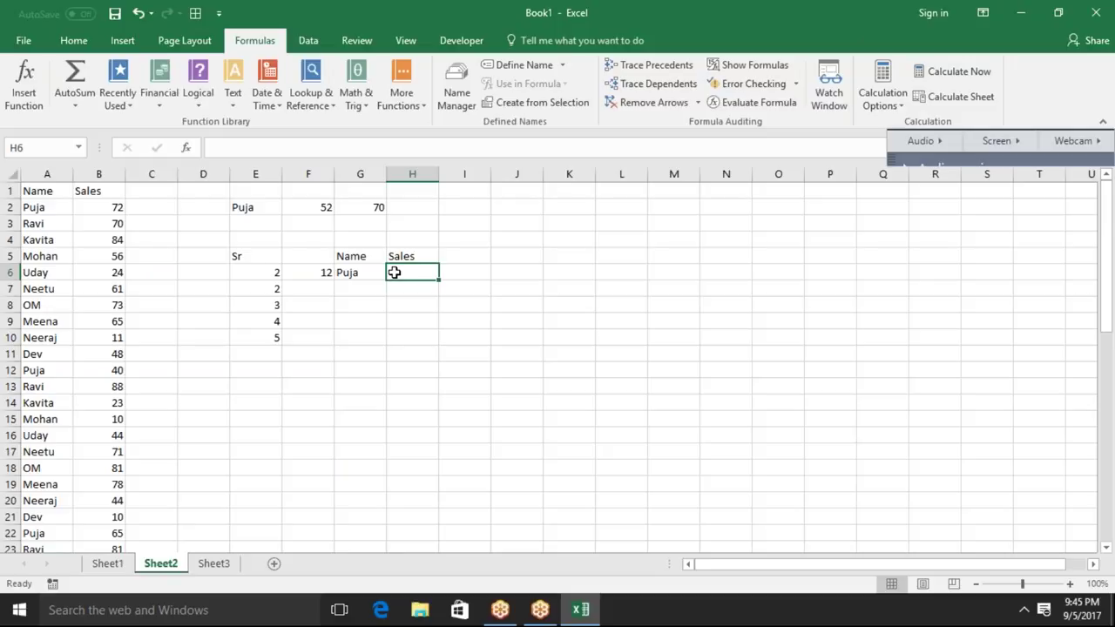
# - Enter =OFFSET(A1,F6-1,1) in H6 so it returns the sales value
pyautogui.write('=offs')
pyautogui.press('Tab')
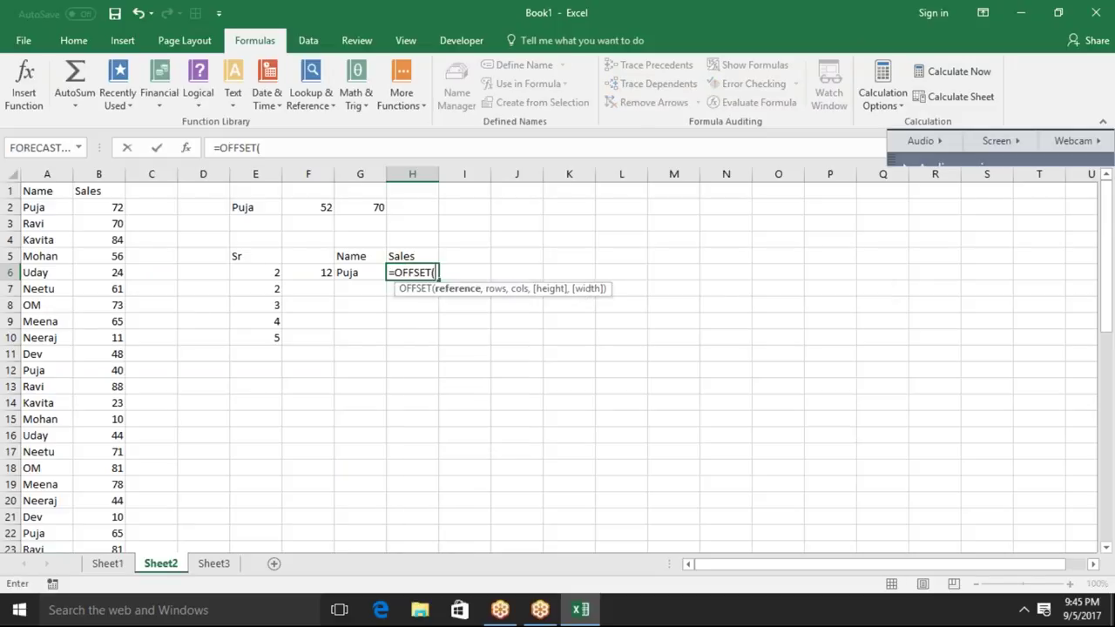
pyautogui.click(43, 190)
pyautogui.write(',')
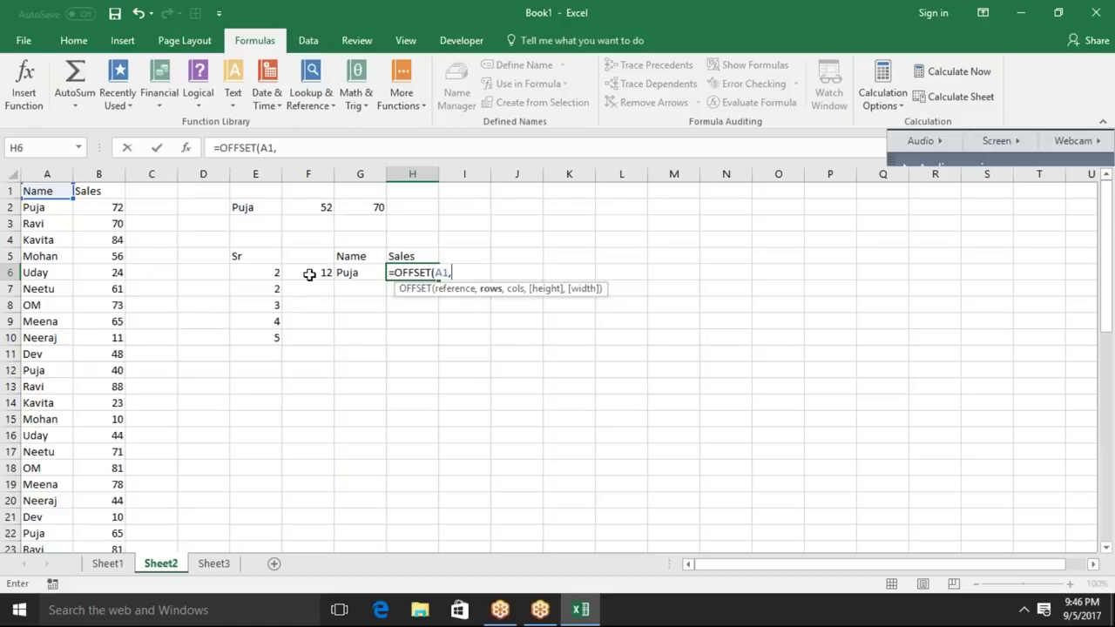
pyautogui.click(303, 275)
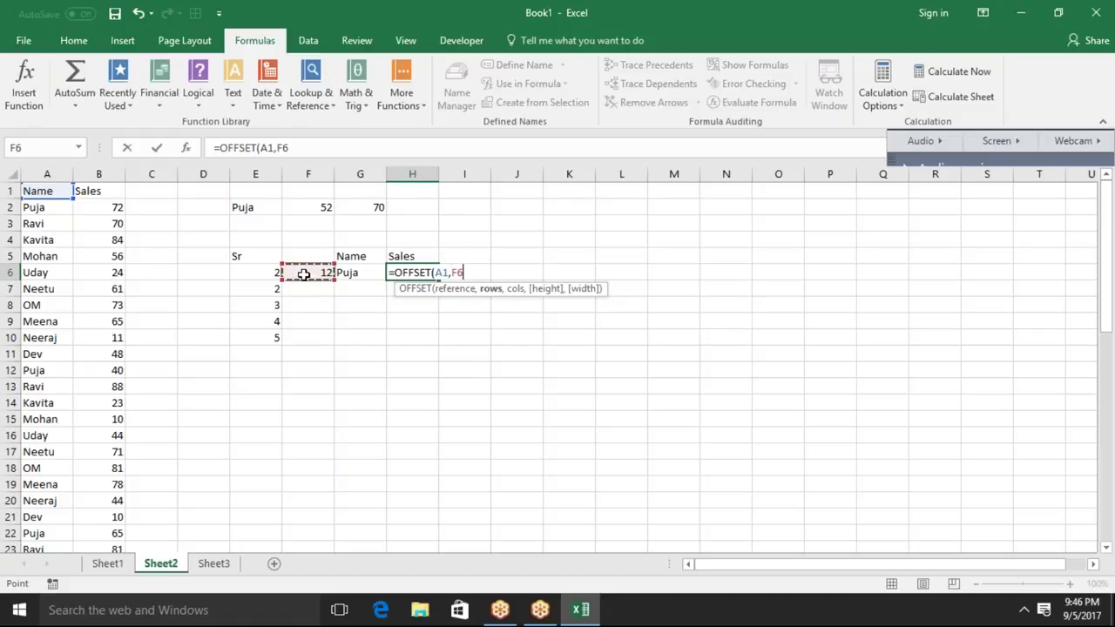
pyautogui.write('-1')
pyautogui.write(',0')
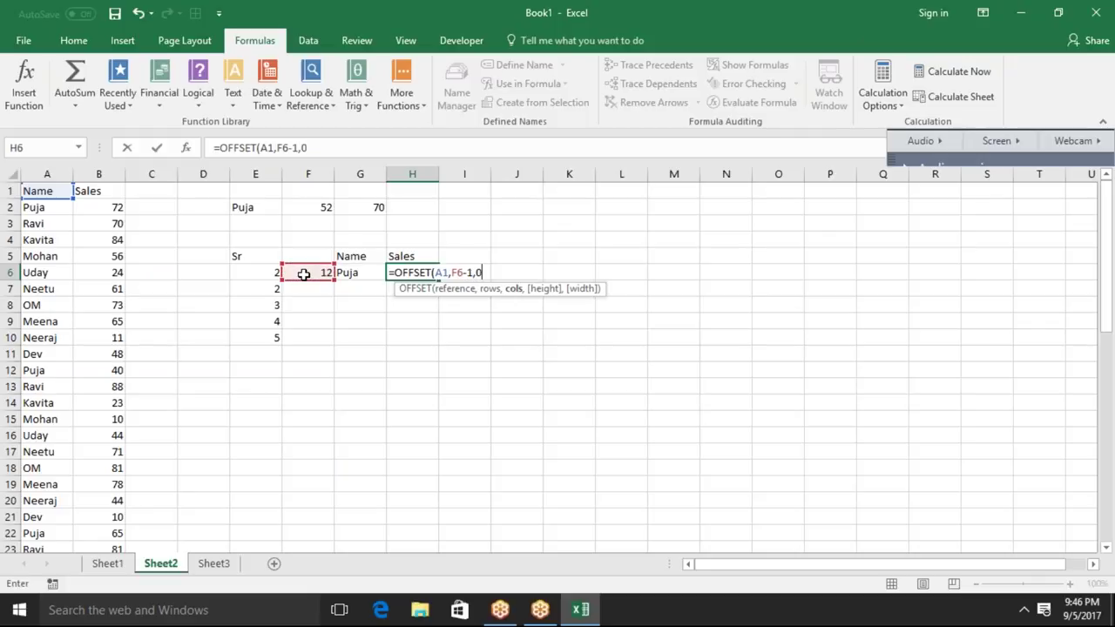
pyautogui.press('Return')
pyautogui.press('Up')
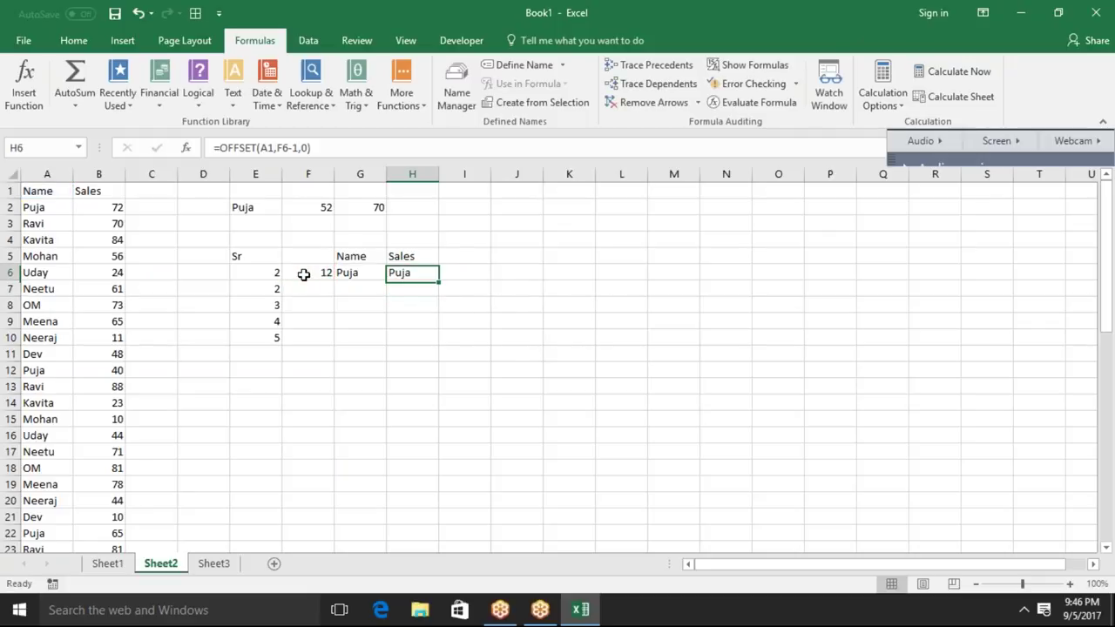
pyautogui.click(308, 149)
pyautogui.press('BackSpace')
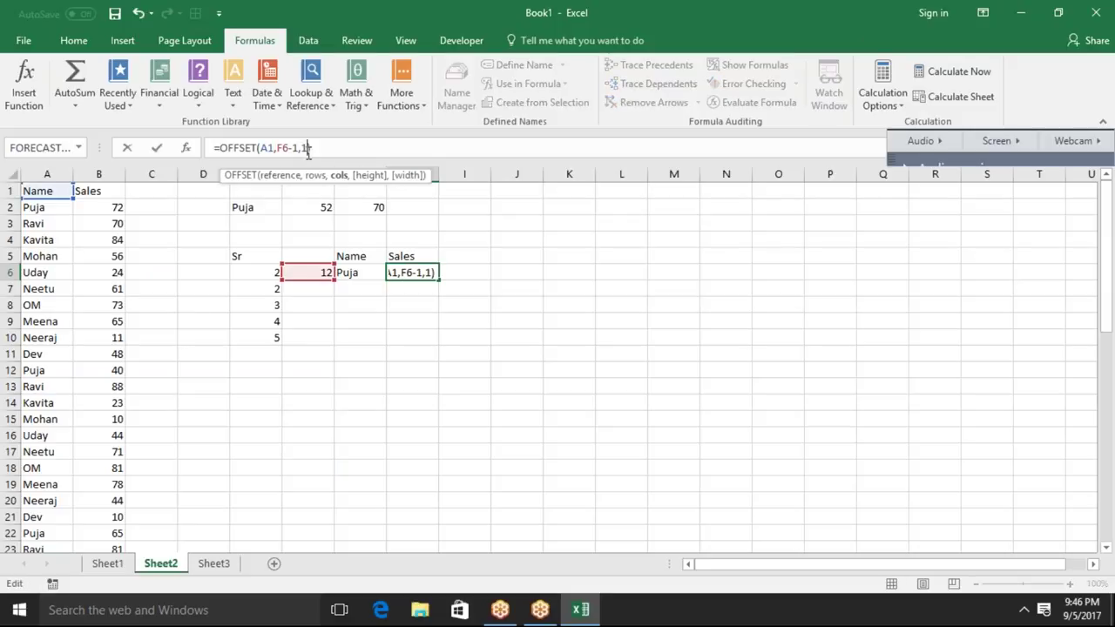
pyautogui.write('1')
pyautogui.press('Return')
# - Set the Sr value in E6 back to 1 so H6 shows 72
pyautogui.press('Up')
pyautogui.press('Left')
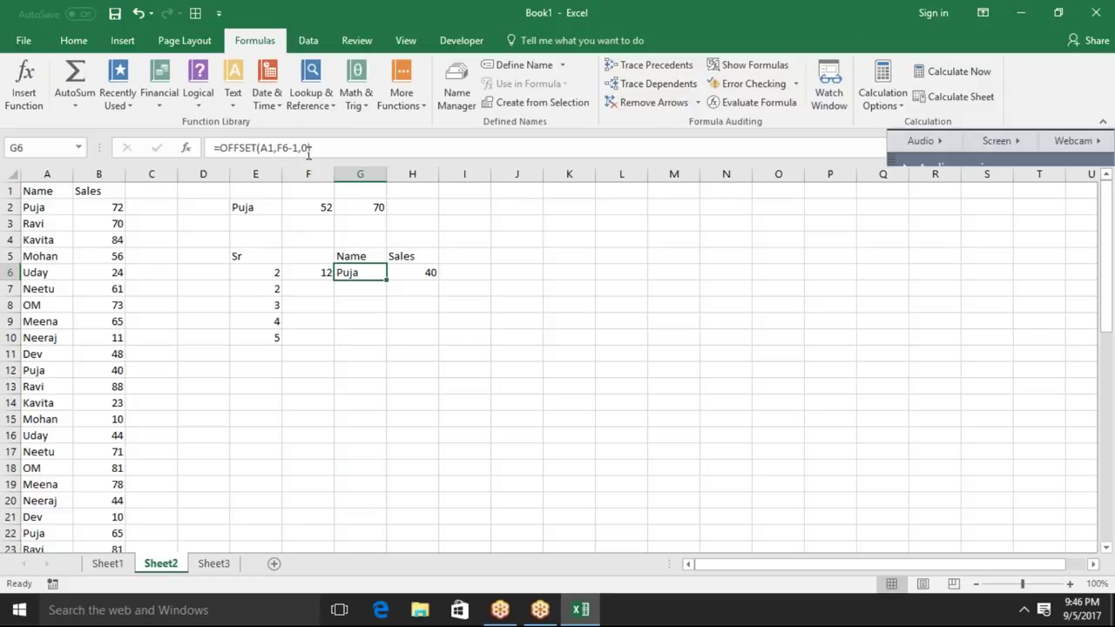
pyautogui.press('Left')
pyautogui.press('Down')
pyautogui.press('Left')
pyautogui.press('Up')
pyautogui.write('1')
pyautogui.press('Return')
# - Make A2:A52 and E2 absolute references in F6's SMALL(IF) formula
pyautogui.press('Right')
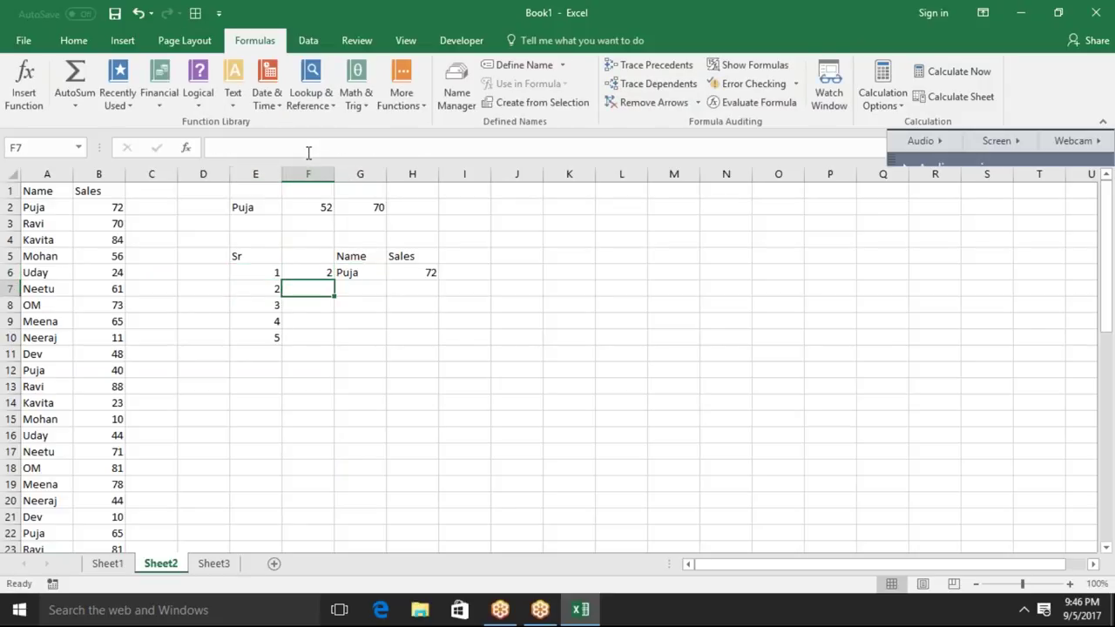
pyautogui.hotkey('shift', 'Right')
pyautogui.hotkey('shift', 'Right')
pyautogui.press('Down')
pyautogui.hotkey('shift', 'Right')
pyautogui.hotkey('shift', 'Right')
pyautogui.hotkey('shift', 'Left')
pyautogui.hotkey('shift', 'Left')
pyautogui.hotkey('shift', 'Right')
pyautogui.hotkey('shift', 'Right')
pyautogui.press('Up')
pyautogui.press('Up')
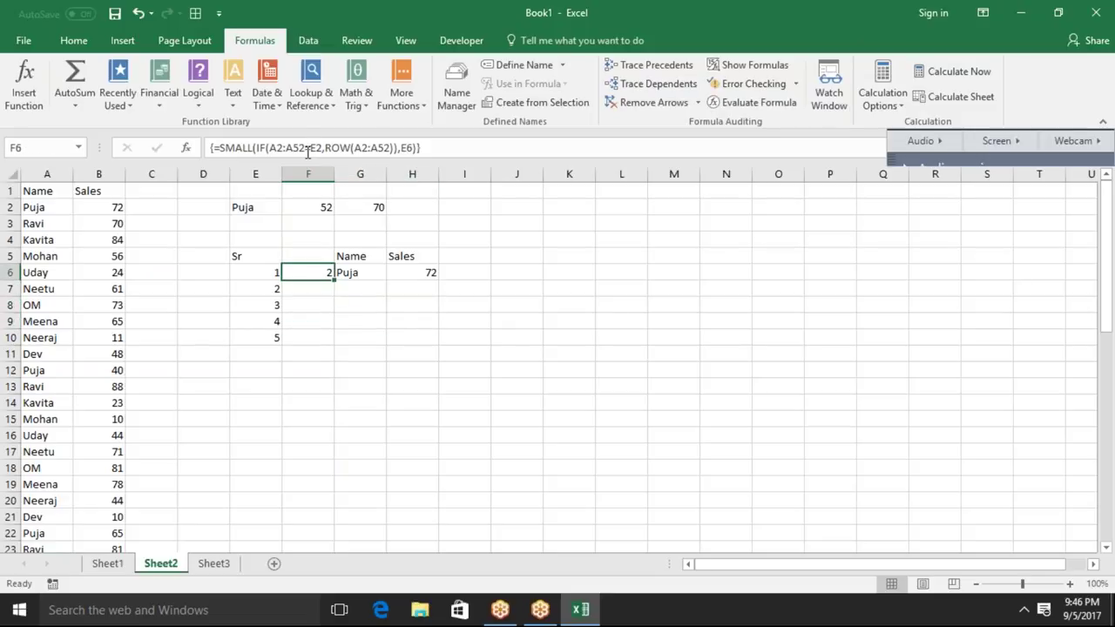
pyautogui.click(277, 147)
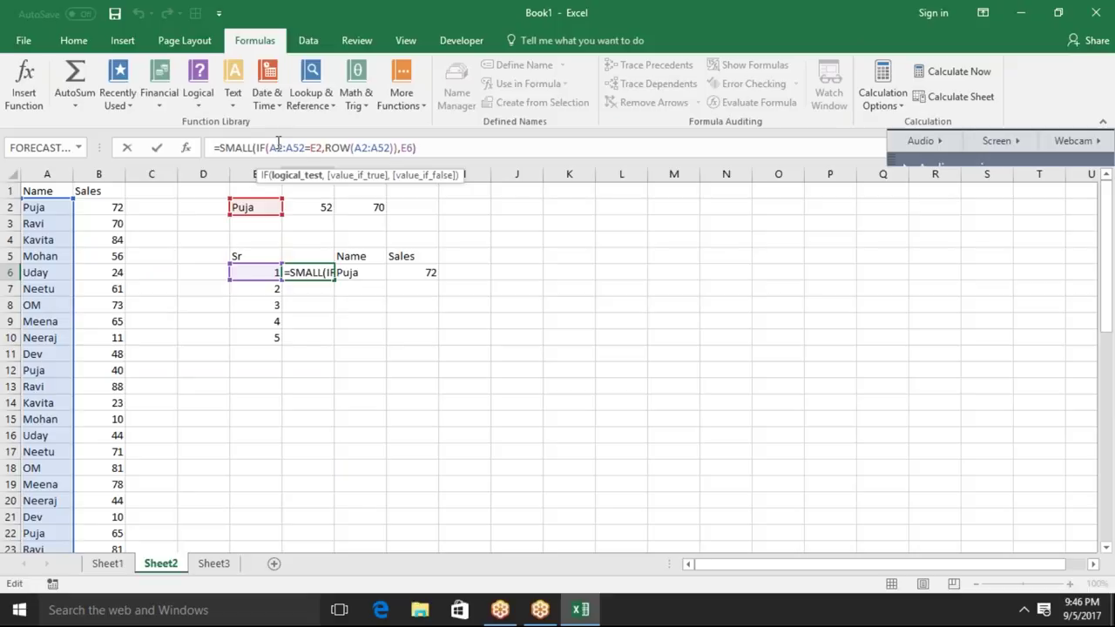
pyautogui.press('F4')
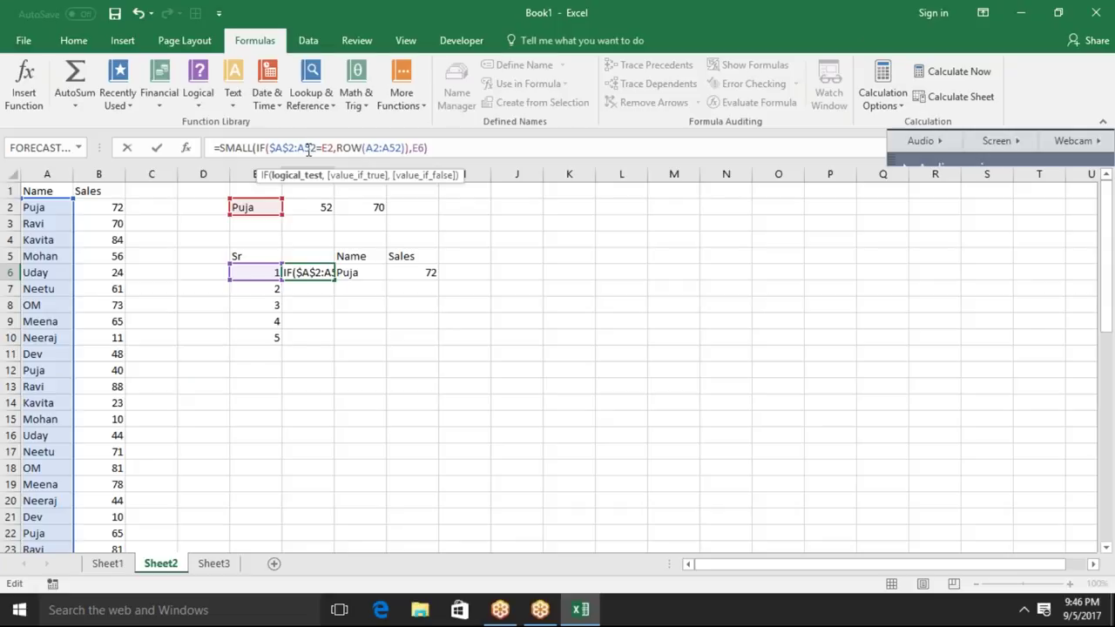
pyautogui.press('F4')
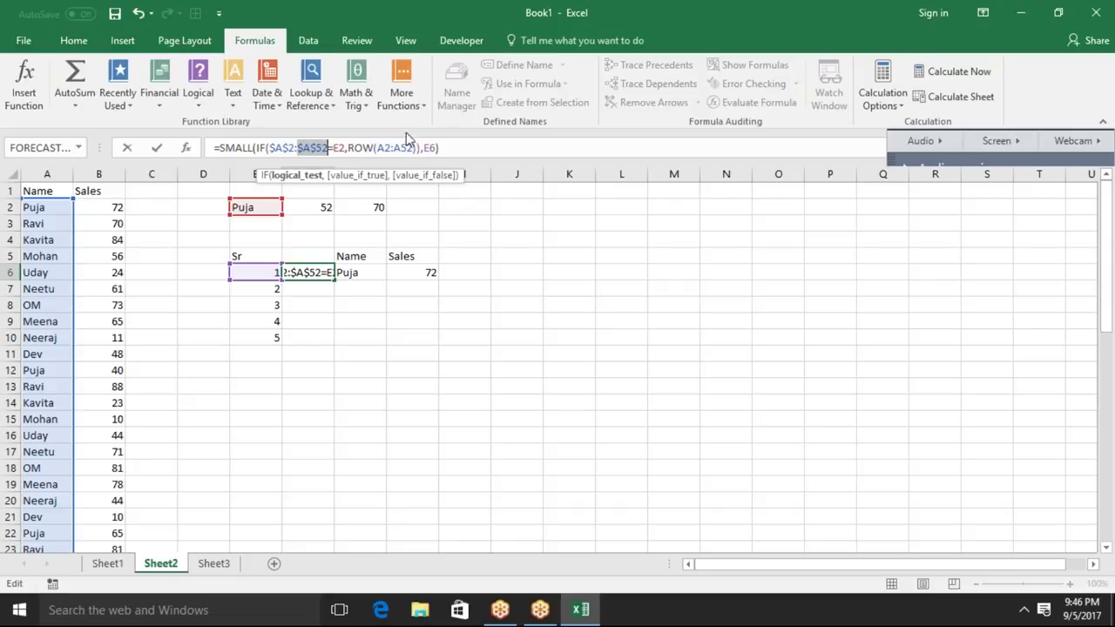
pyautogui.click(338, 150)
pyautogui.press('F4')
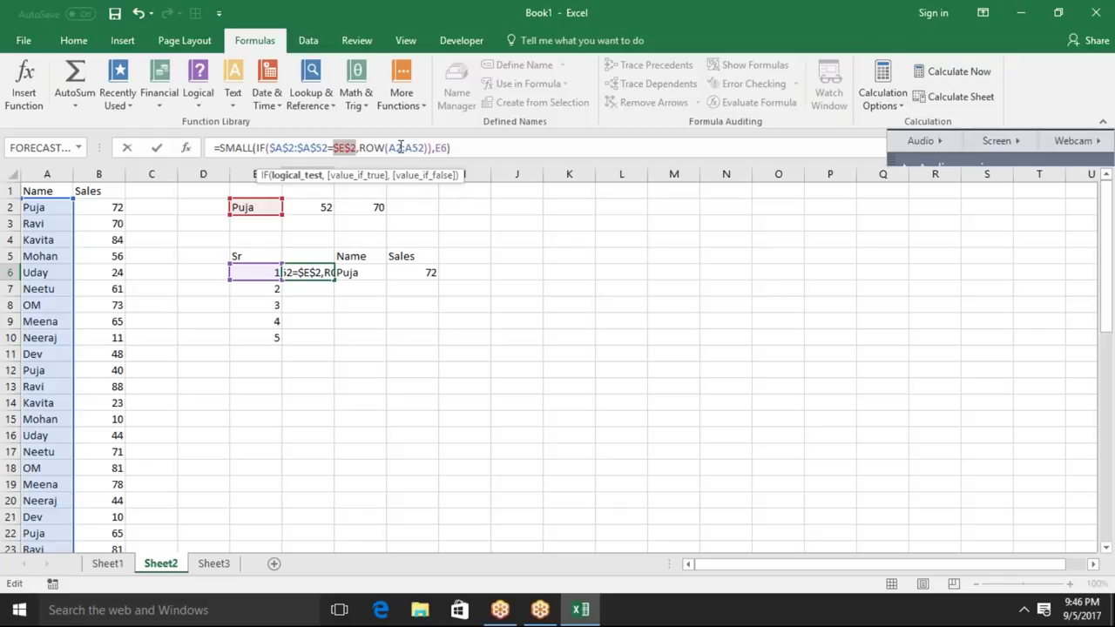
# - Make the ROW range absolute and re-enter F6 as an array formula returning 2
pyautogui.click(401, 148)
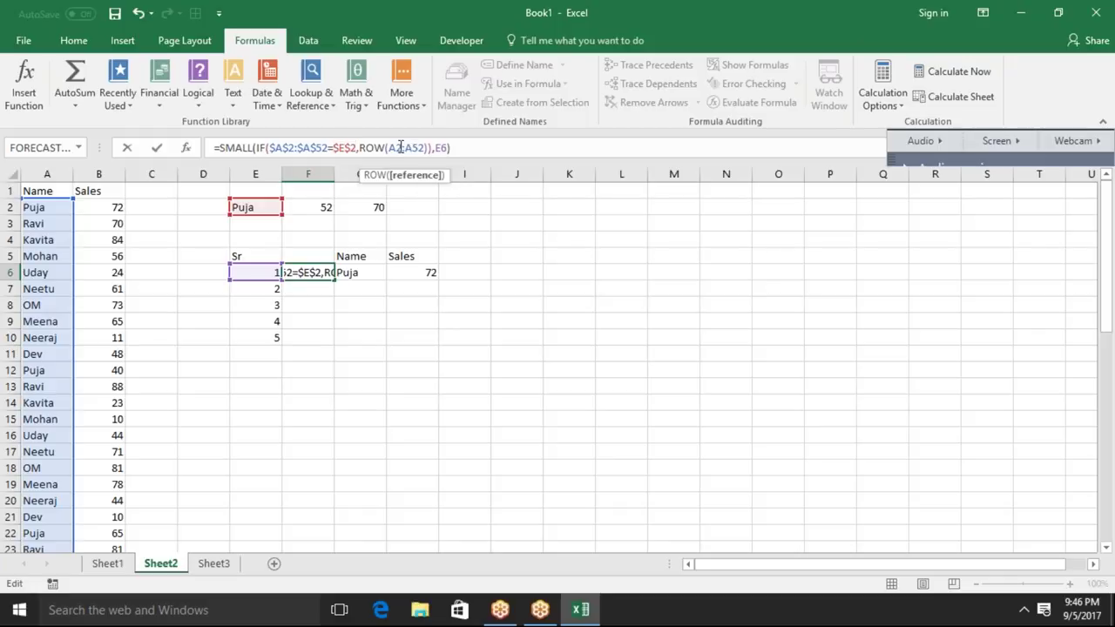
pyautogui.press('F4')
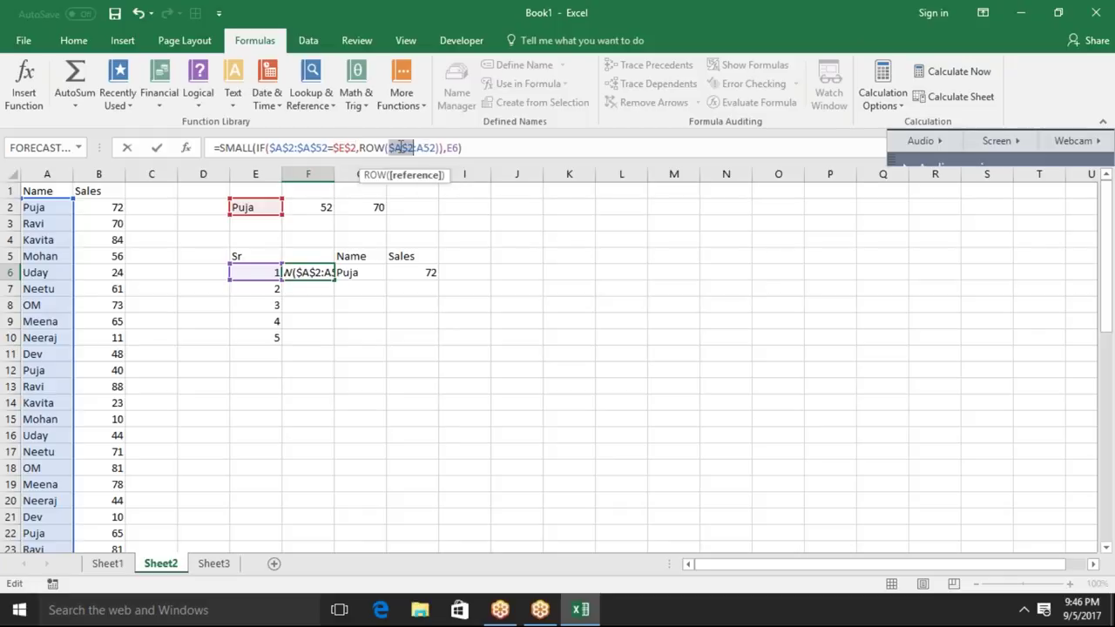
pyautogui.click(418, 148)
pyautogui.press('F4')
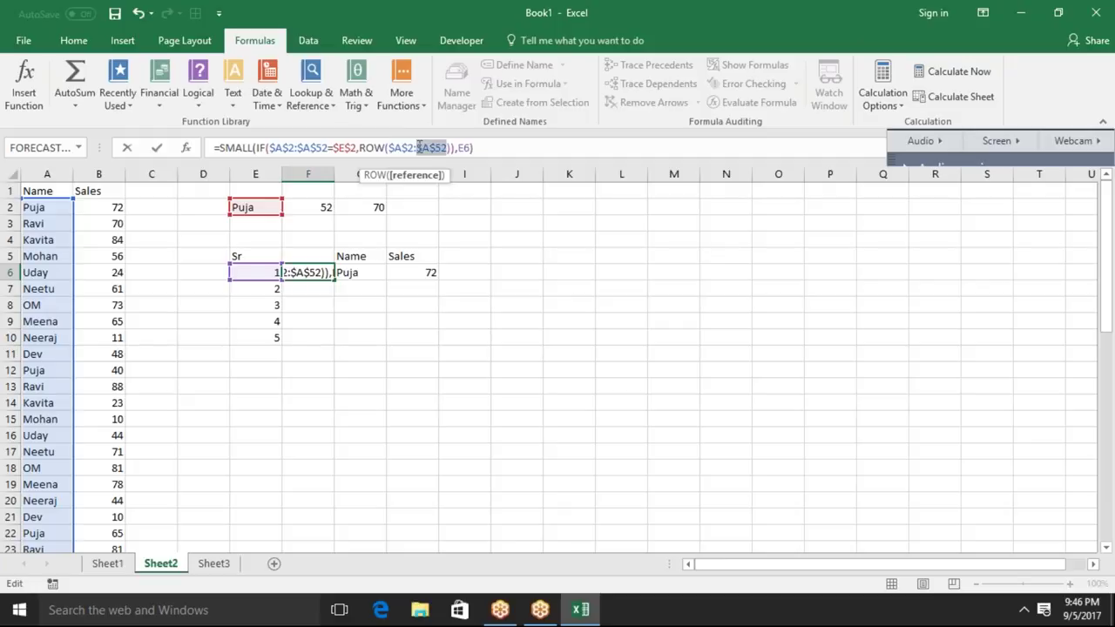
pyautogui.press('Return')
pyautogui.press('Up')
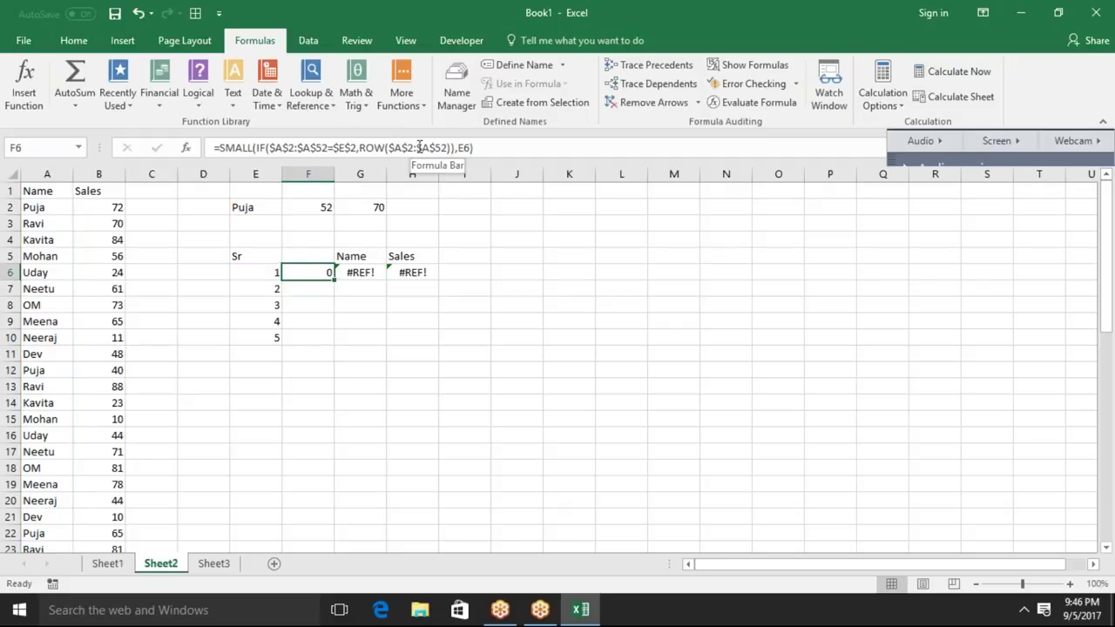
pyautogui.click(419, 148)
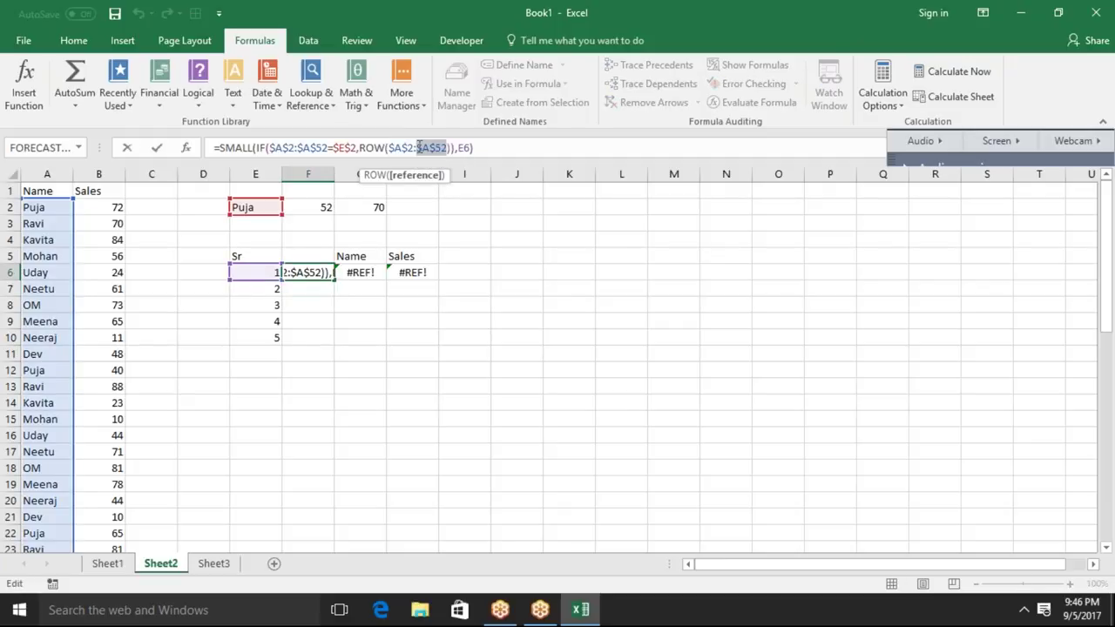
pyautogui.hotkey('ctrl', 'shift', 'Return')
pyautogui.hotkey('shift', 'Down')
pyautogui.hotkey('shift', 'Down')
pyautogui.hotkey('shift', 'Down')
pyautogui.hotkey('shift', 'Down')
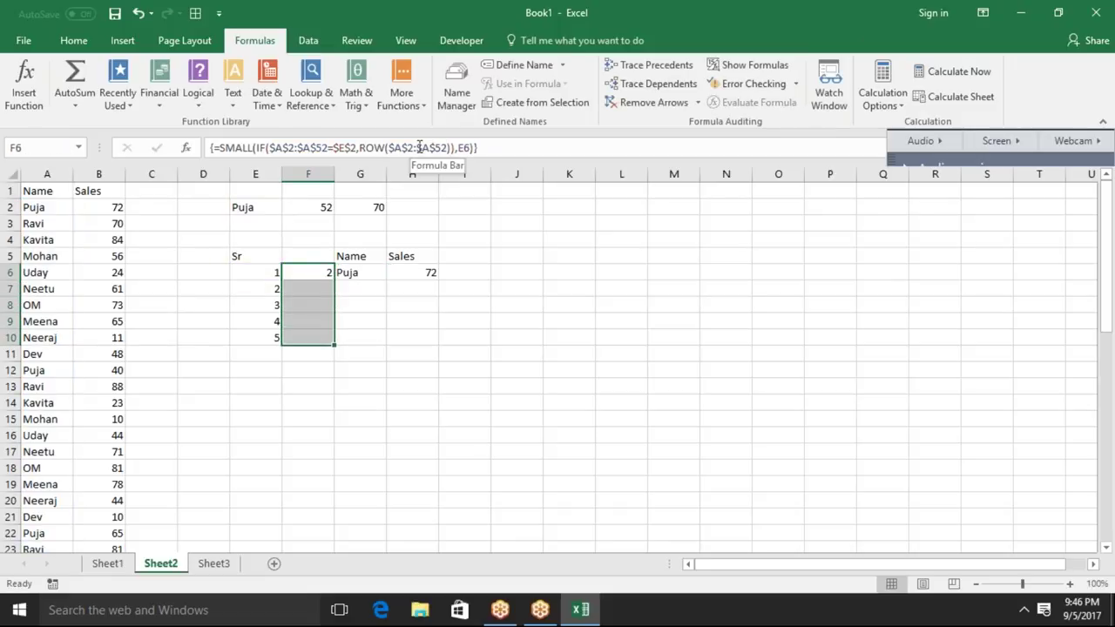
# - Fill F6's formula down to F10, then anchor $A$1 in G6's OFFSET and fill to G10
pyautogui.hotkey('ctrl', 'd')
pyautogui.press('Right')
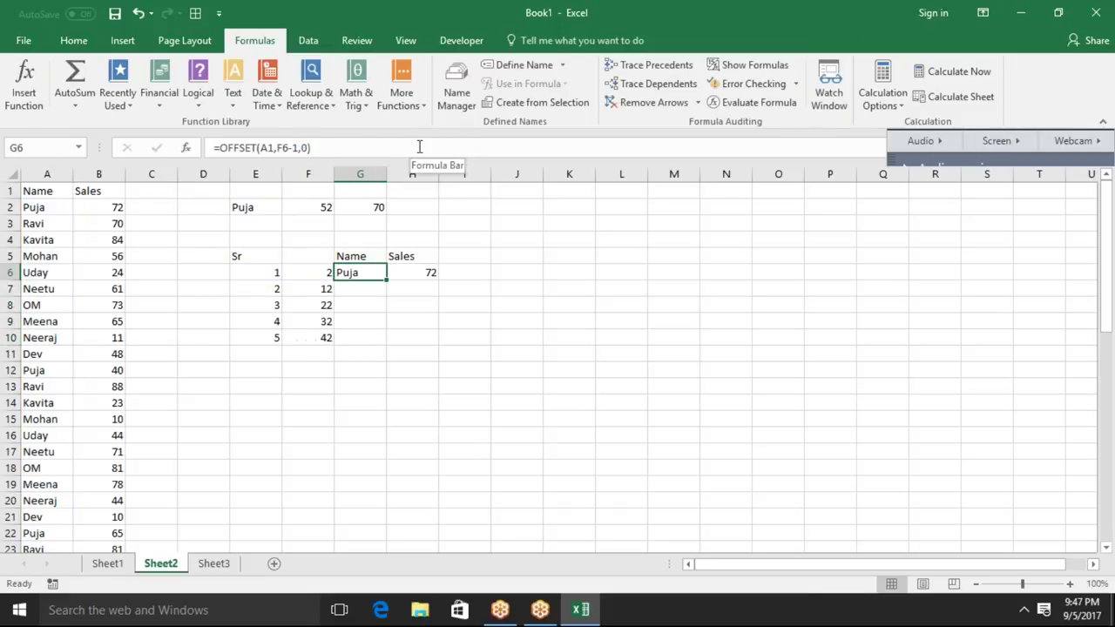
pyautogui.click(271, 147)
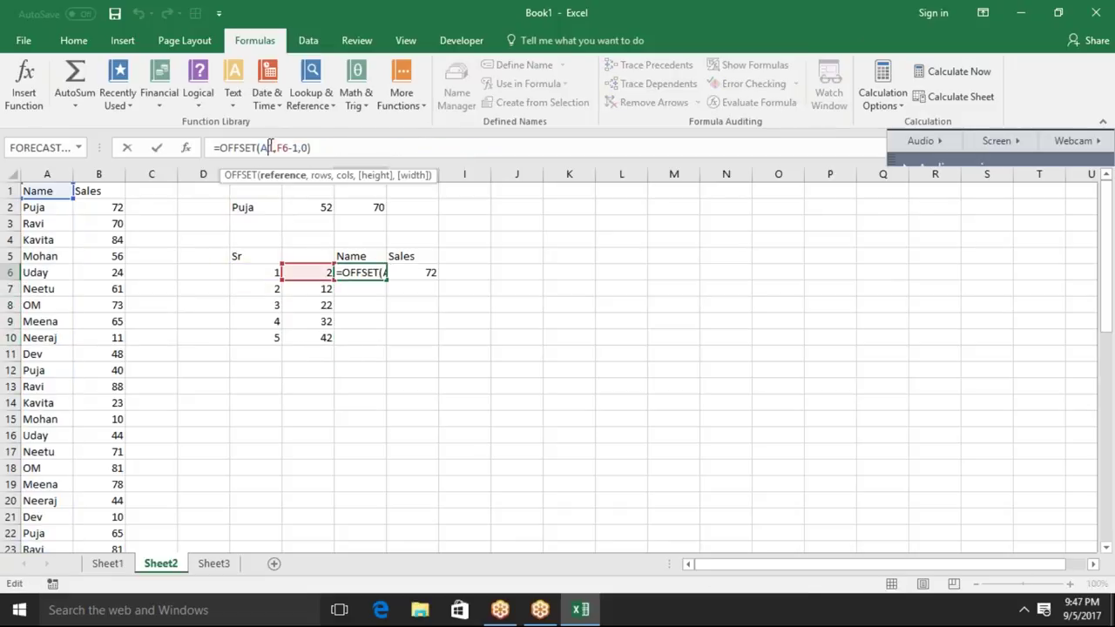
pyautogui.press('F4')
pyautogui.press('Return')
pyautogui.press('Up')
pyautogui.hotkey('shift', 'Down')
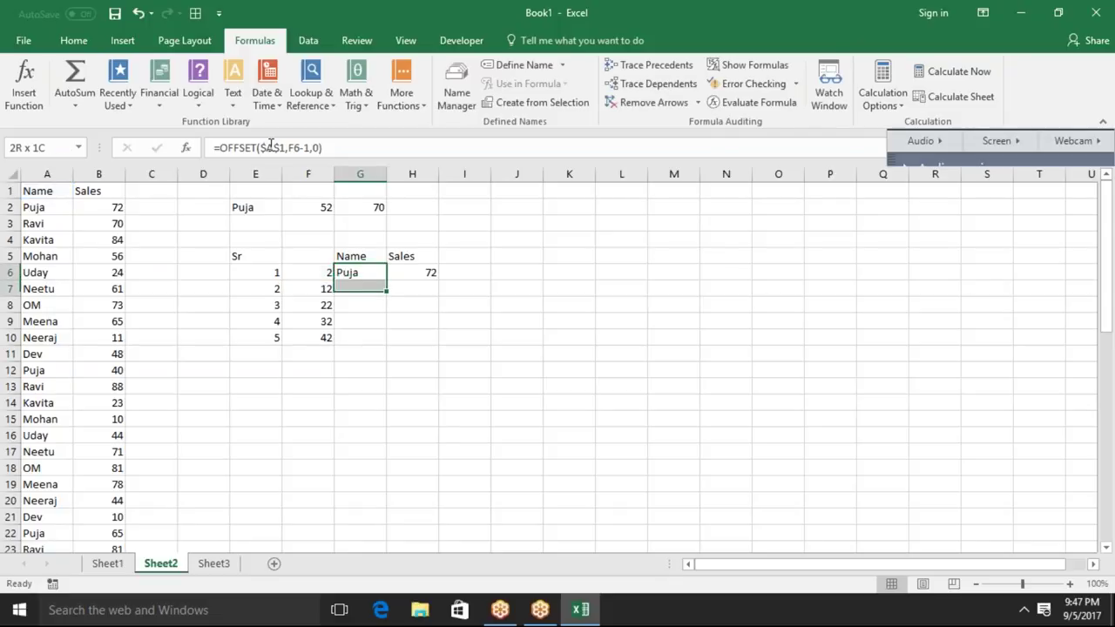
pyautogui.hotkey('shift', 'Down')
pyautogui.hotkey('shift', 'Down')
pyautogui.hotkey('shift', 'Down')
pyautogui.hotkey('ctrl', 'd')
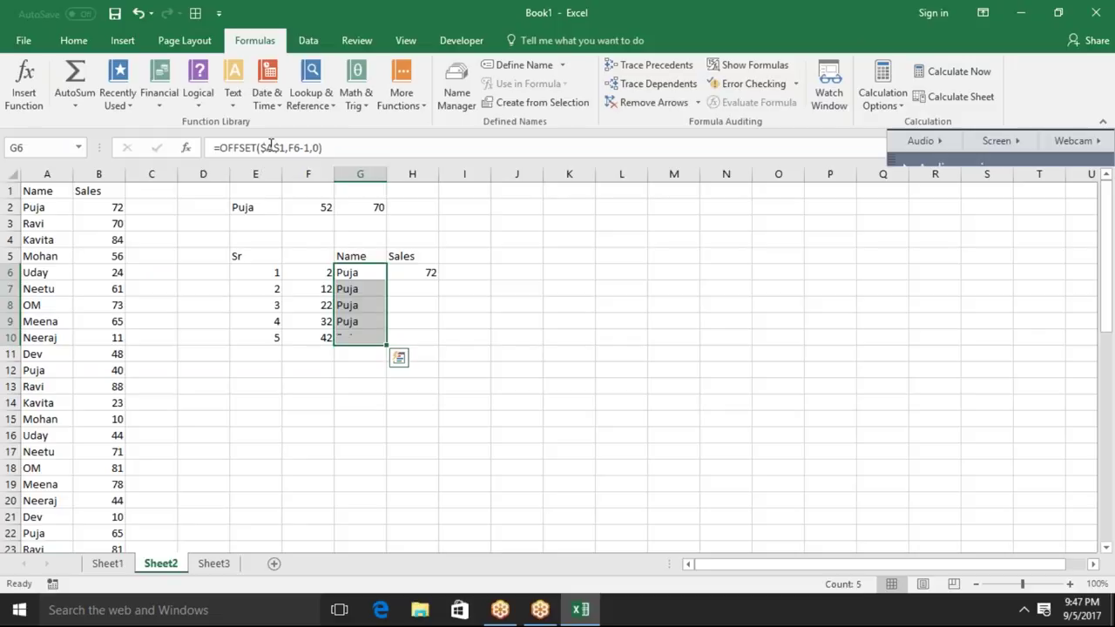
# - Change H6 to =OFFSET($A$1,F6-1,1) and fill it down to H10
pyautogui.press('Right')
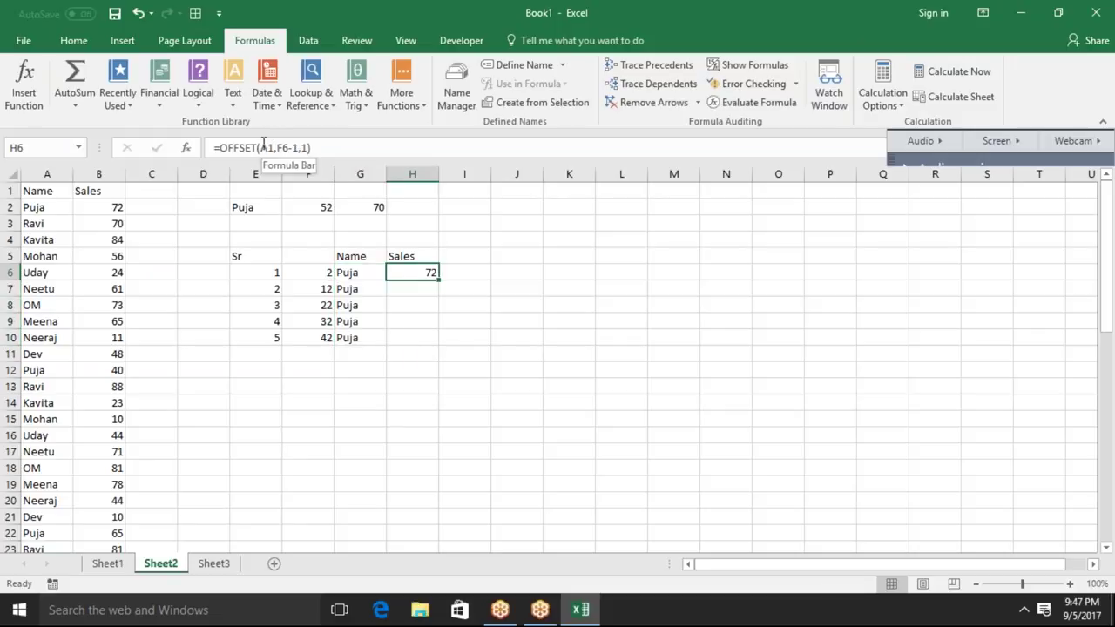
pyautogui.click(265, 147)
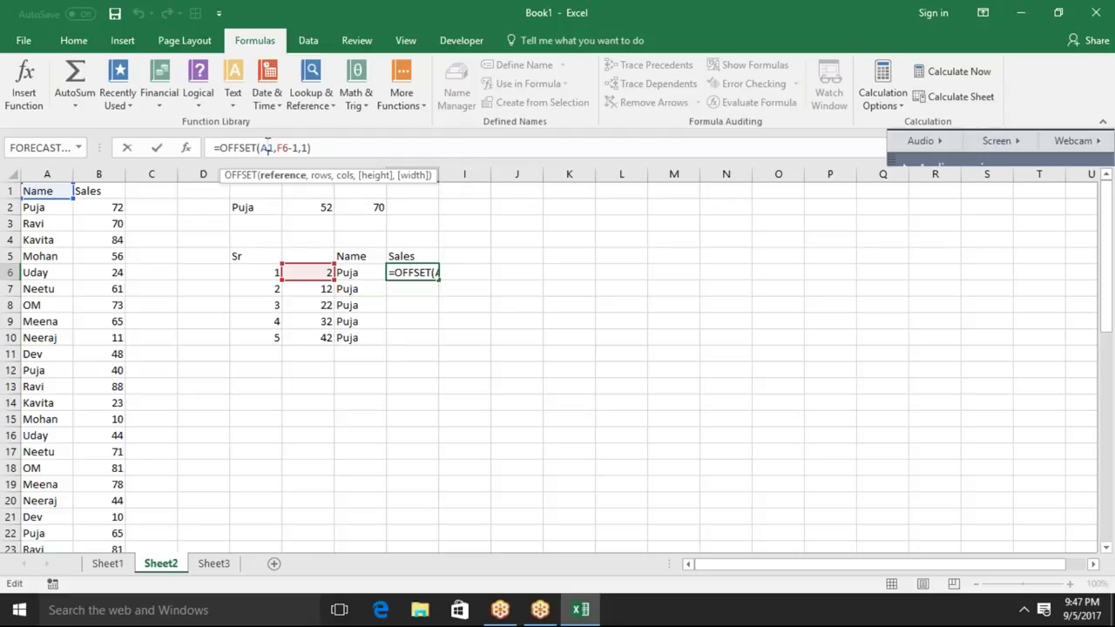
pyautogui.press('F5')
pyautogui.press('Return')
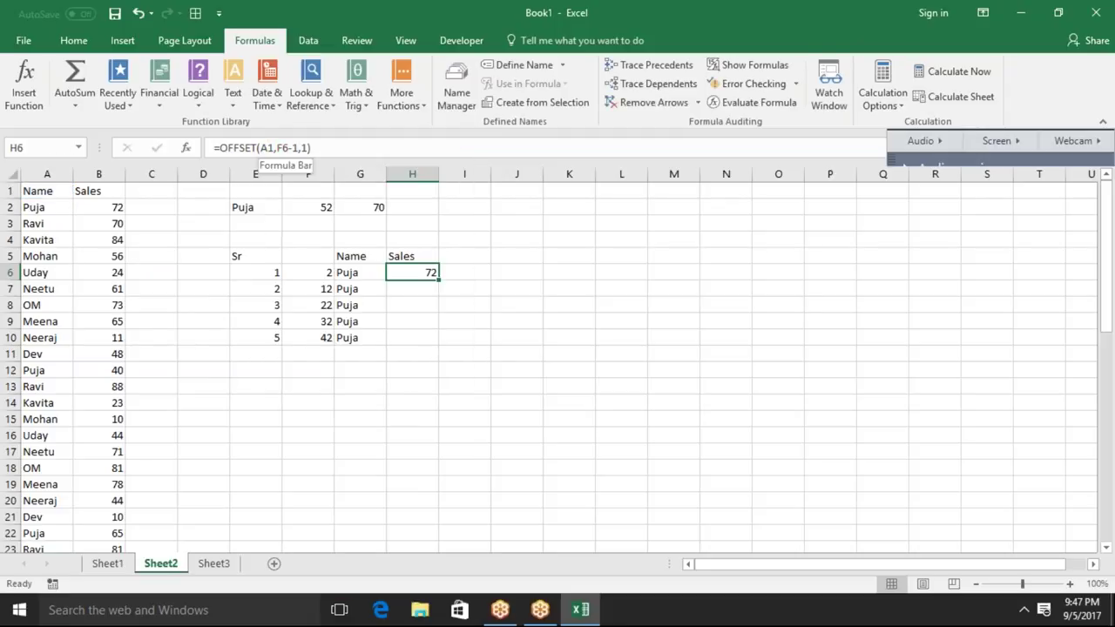
pyautogui.click(265, 148)
pyautogui.doubleClick(266, 148)
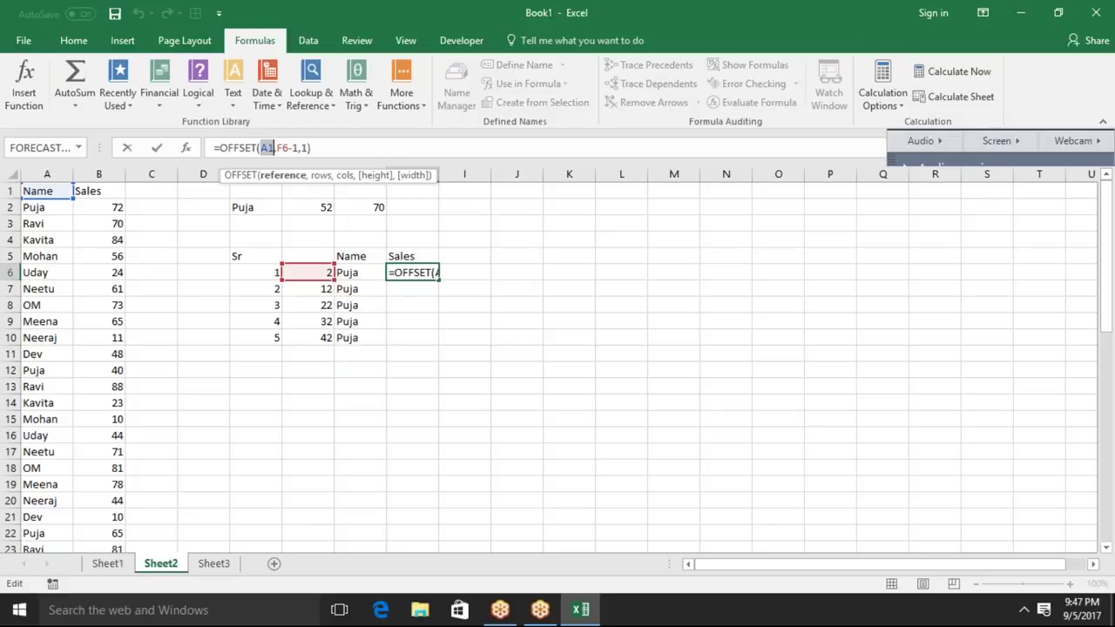
pyautogui.press('F4')
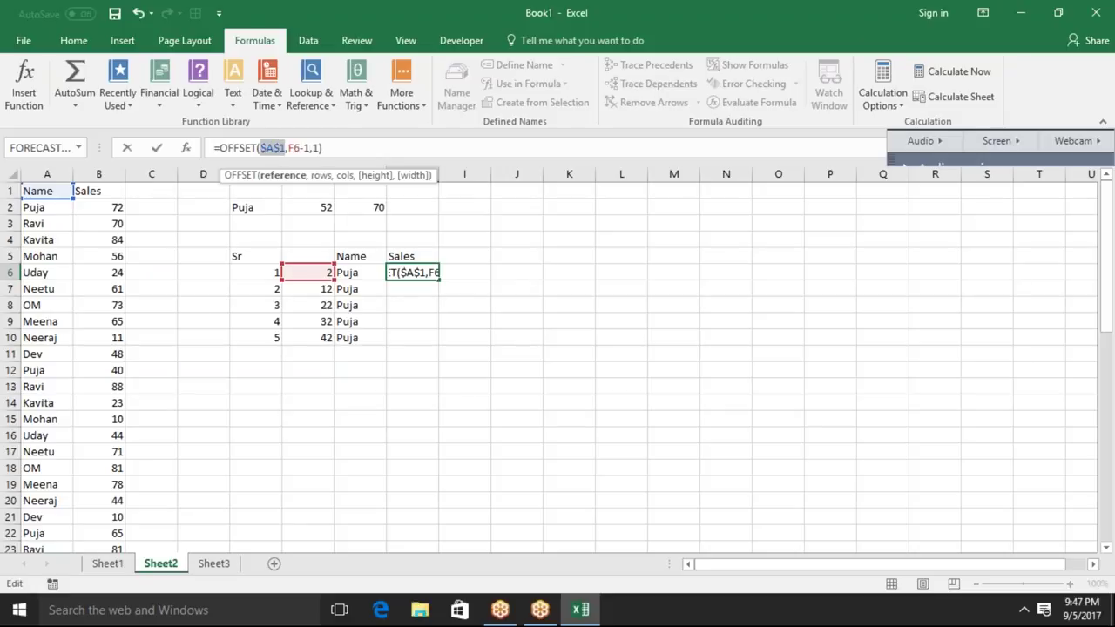
pyautogui.press('Return')
pyautogui.press('Up')
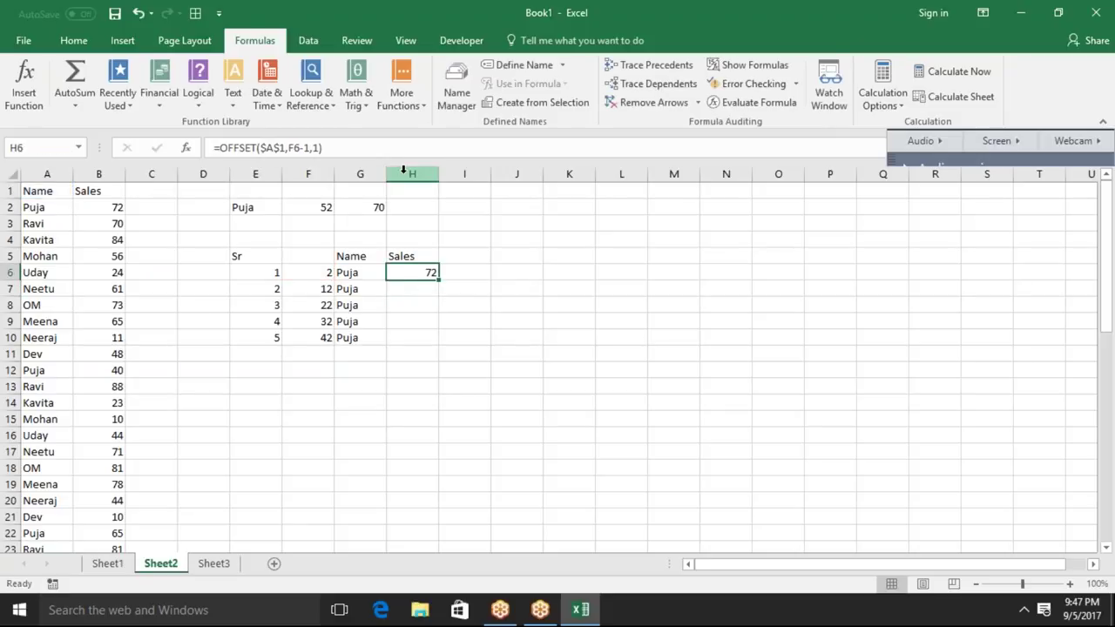
pyautogui.moveTo(439, 278); pyautogui.dragTo(439, 343)
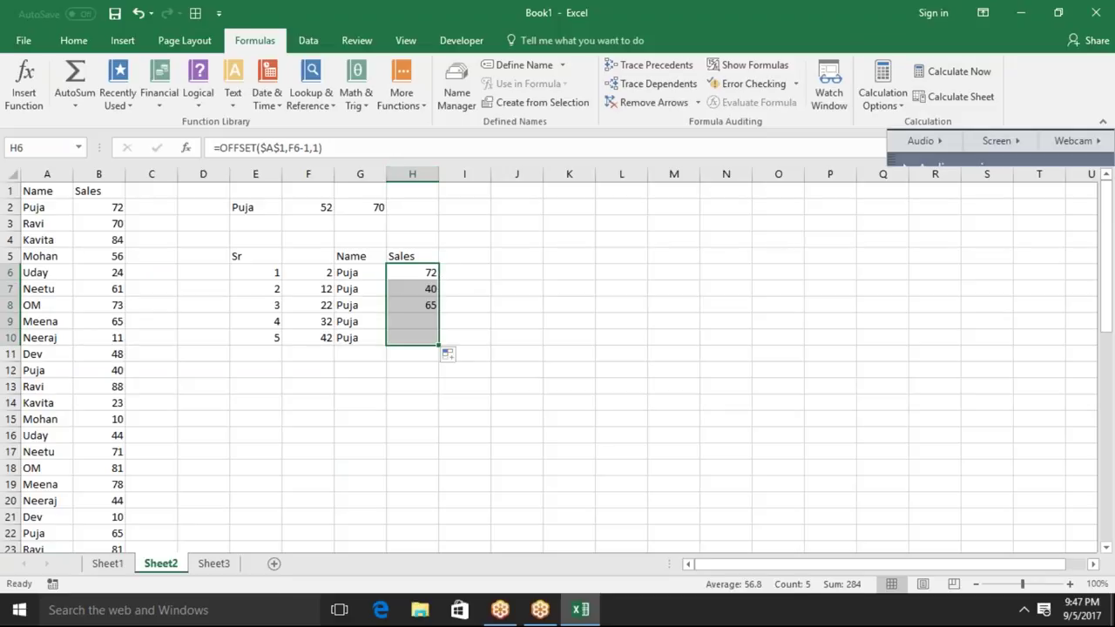
# - Change the lookup name in E2 from Puja to Ravi
pyautogui.click(251, 208)
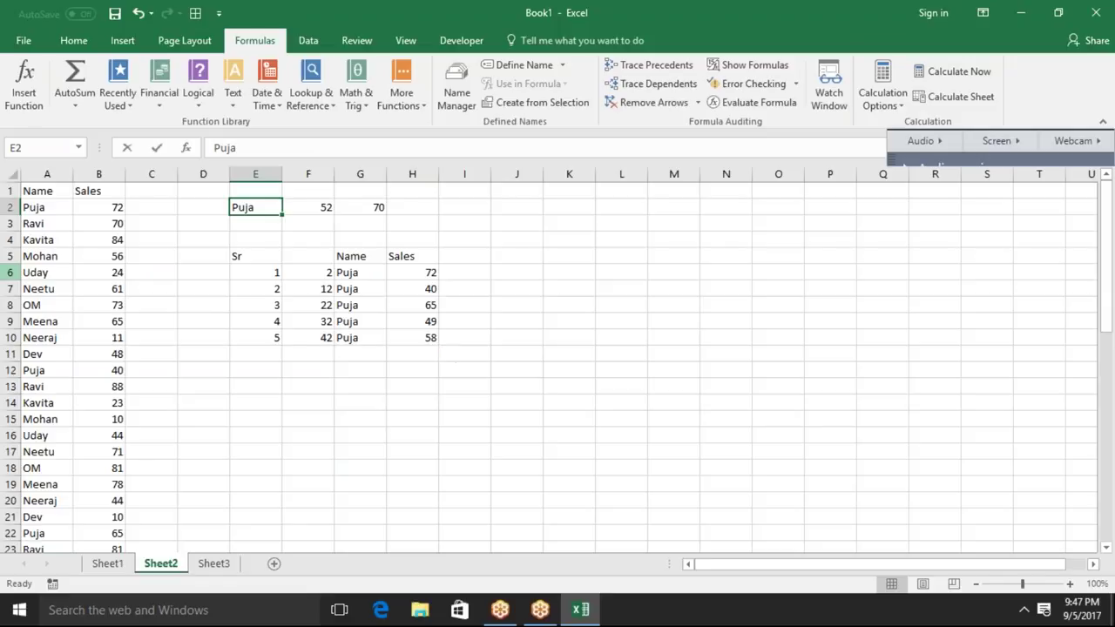
pyautogui.write('Ravi')
pyautogui.press('Return')
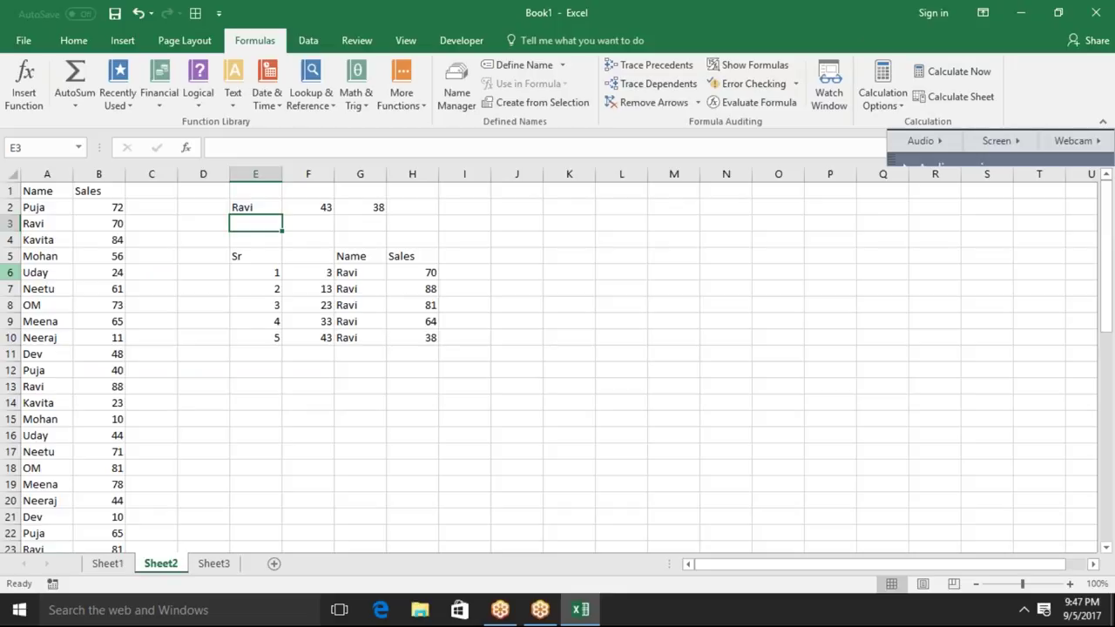
pyautogui.press('Down')
pyautogui.press('Down')
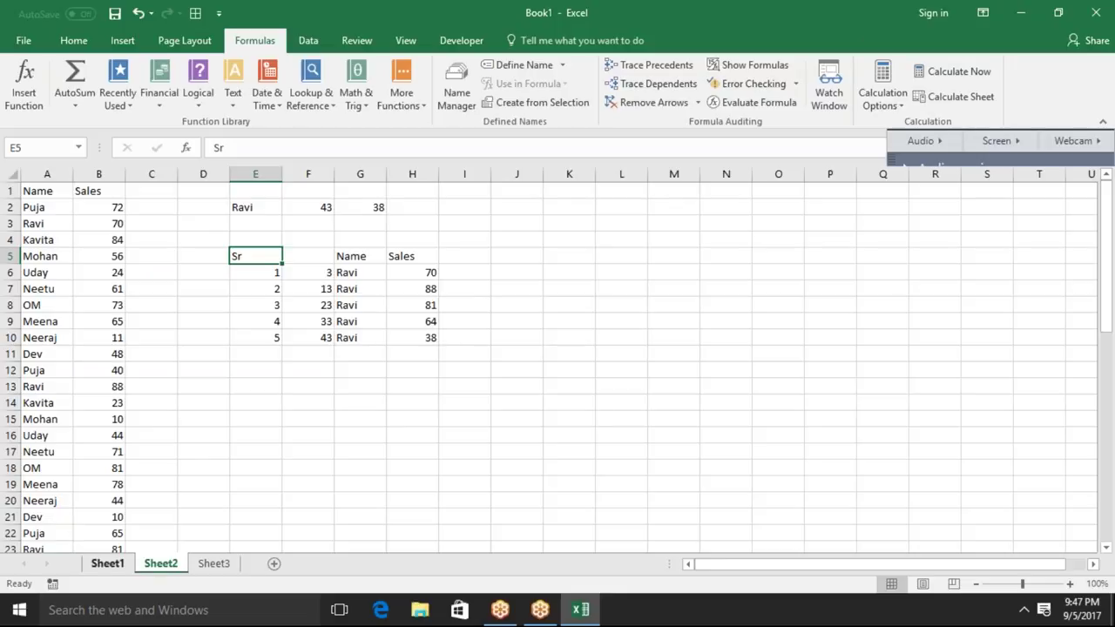
# - Check Sheet1 and the F2 LARGE and G2 OFFSET formulas, then copy Ravi from E2
pyautogui.click(107, 563)
pyautogui.click(544, 294)
pyautogui.click(152, 563)
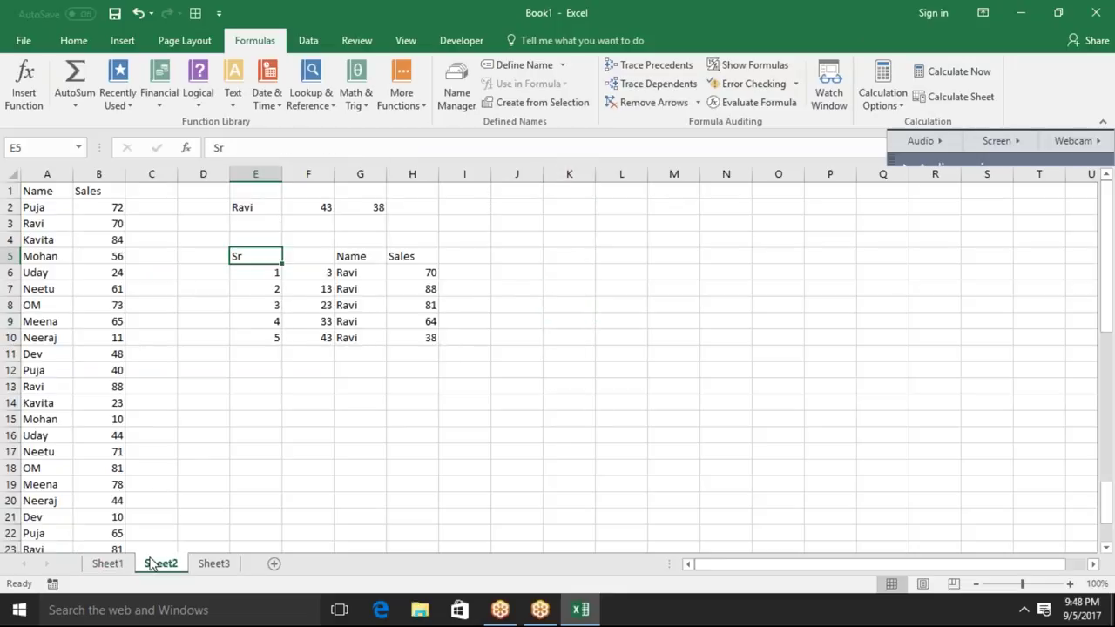
pyautogui.click(107, 310)
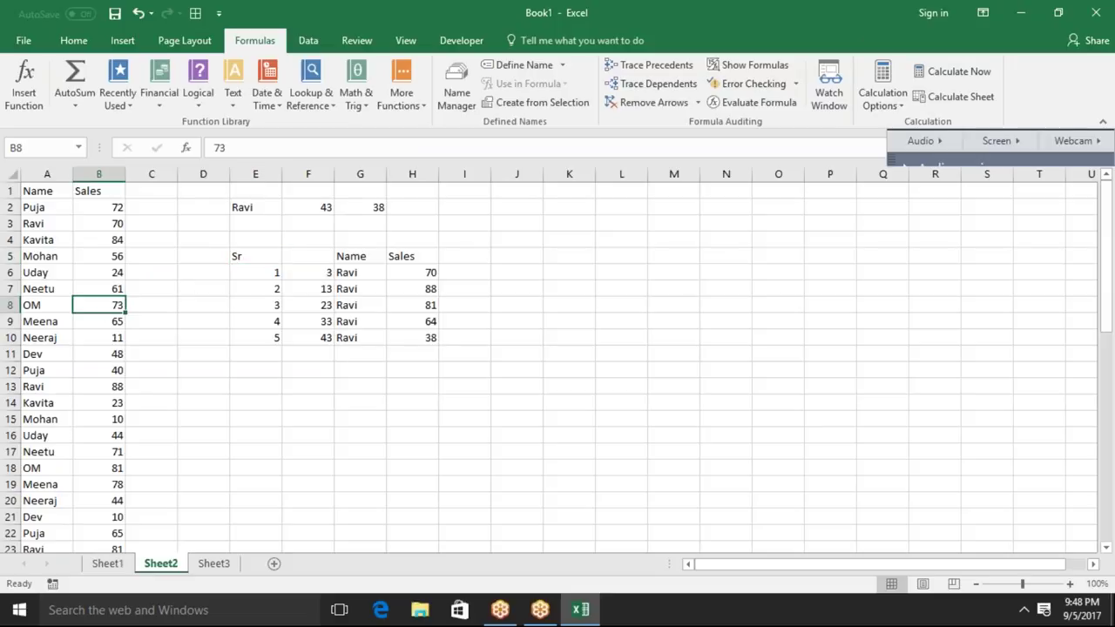
pyautogui.click(484, 194)
pyautogui.click(474, 211)
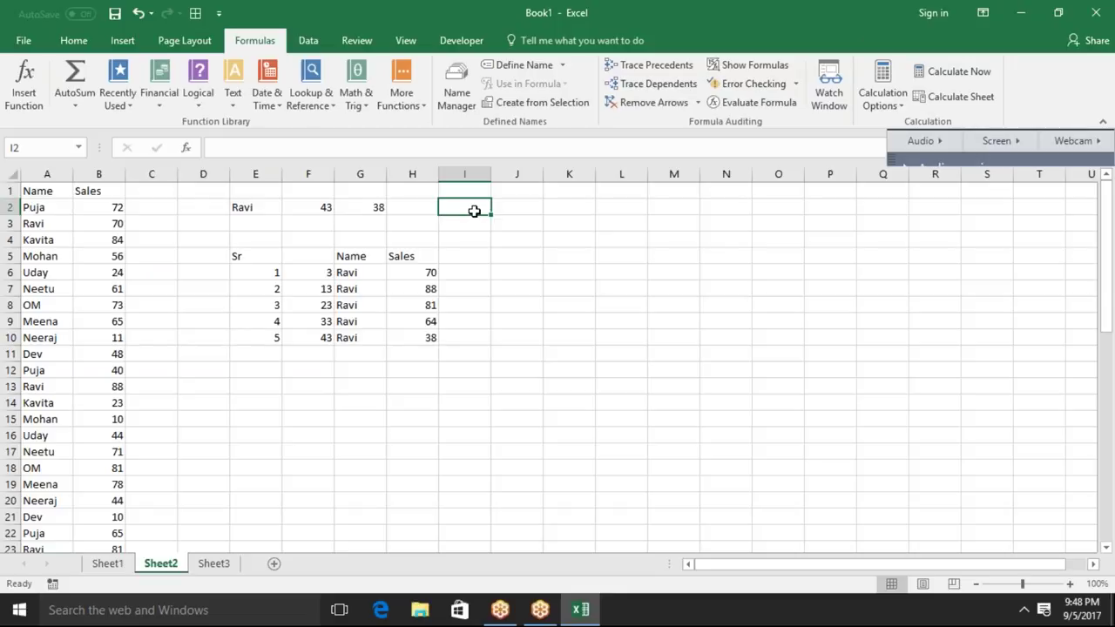
pyautogui.write('=')
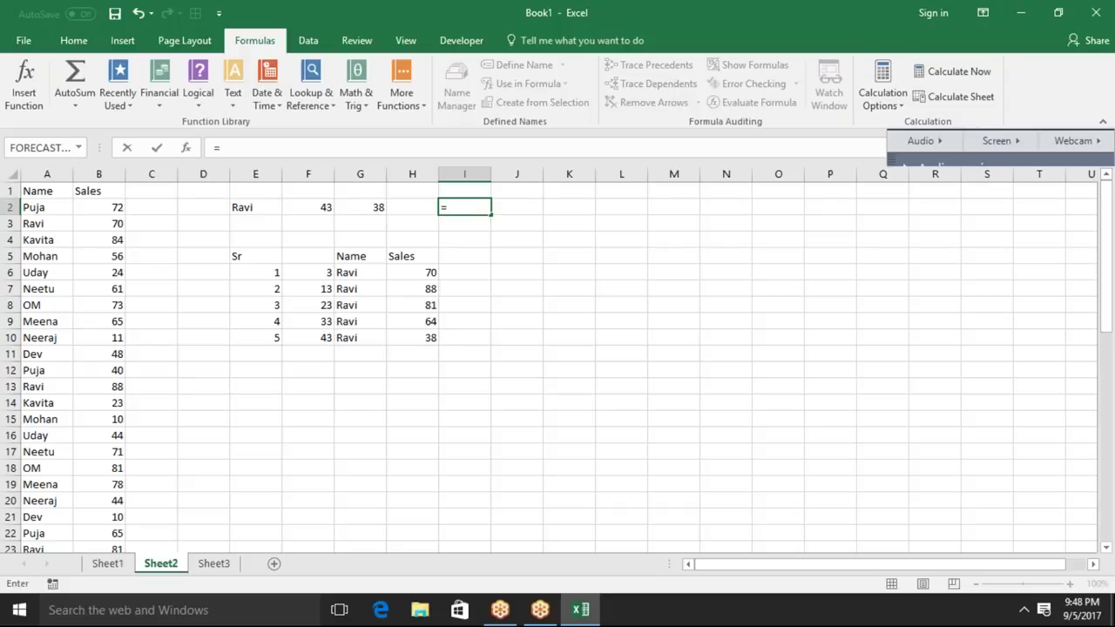
pyautogui.write('ma')
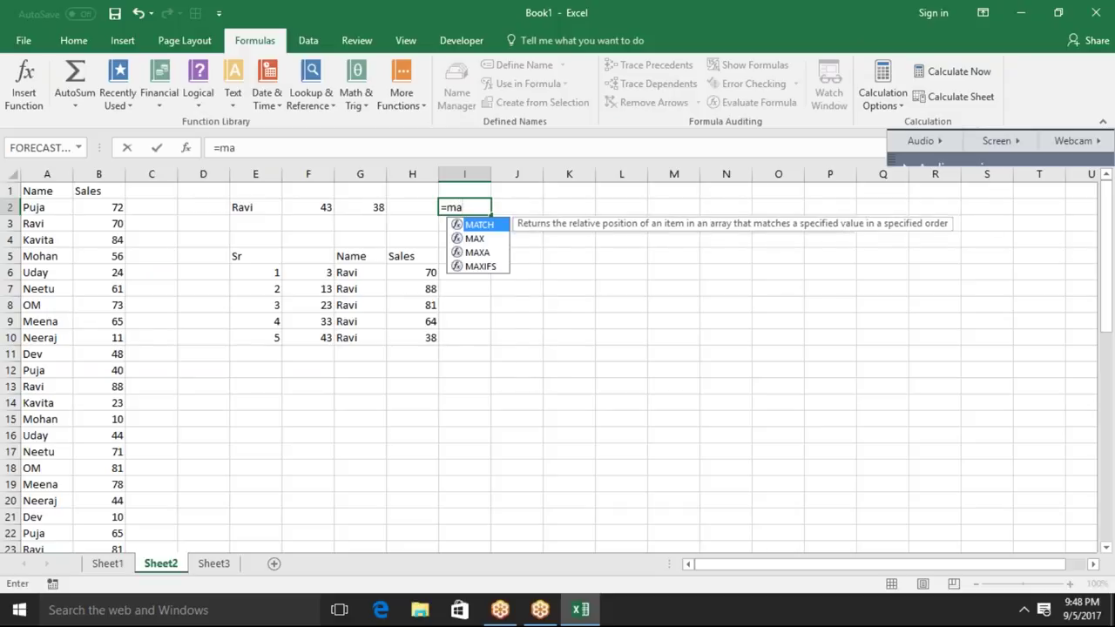
pyautogui.press('Escape')
pyautogui.press('Escape')
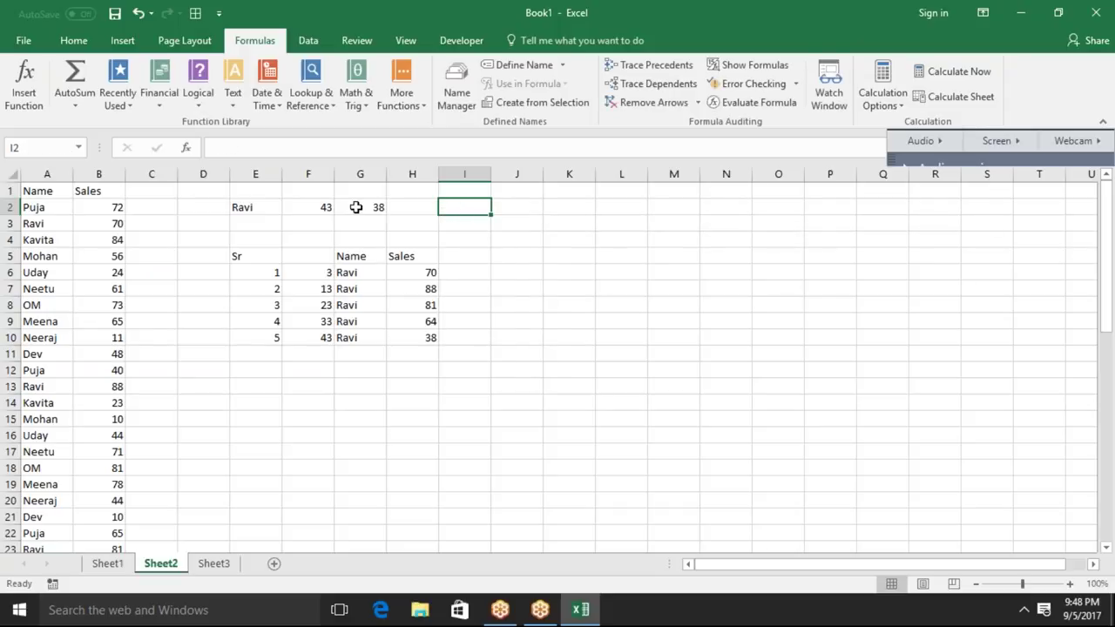
pyautogui.click(350, 207)
pyautogui.click(319, 207)
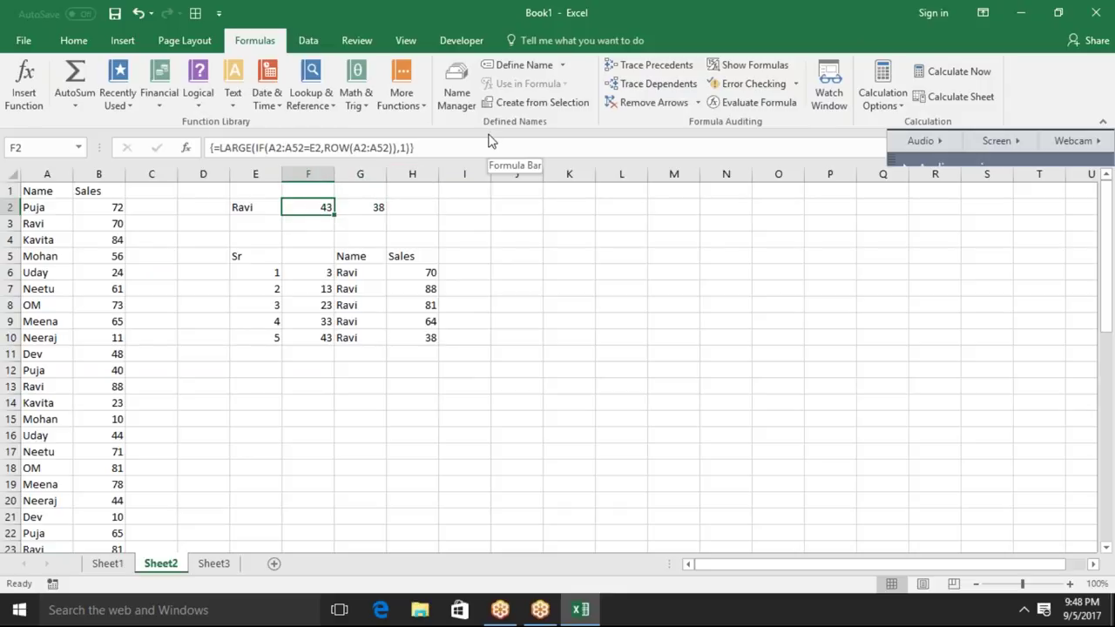
pyautogui.click(250, 209)
pyautogui.hotkey('ctrl', 'c')
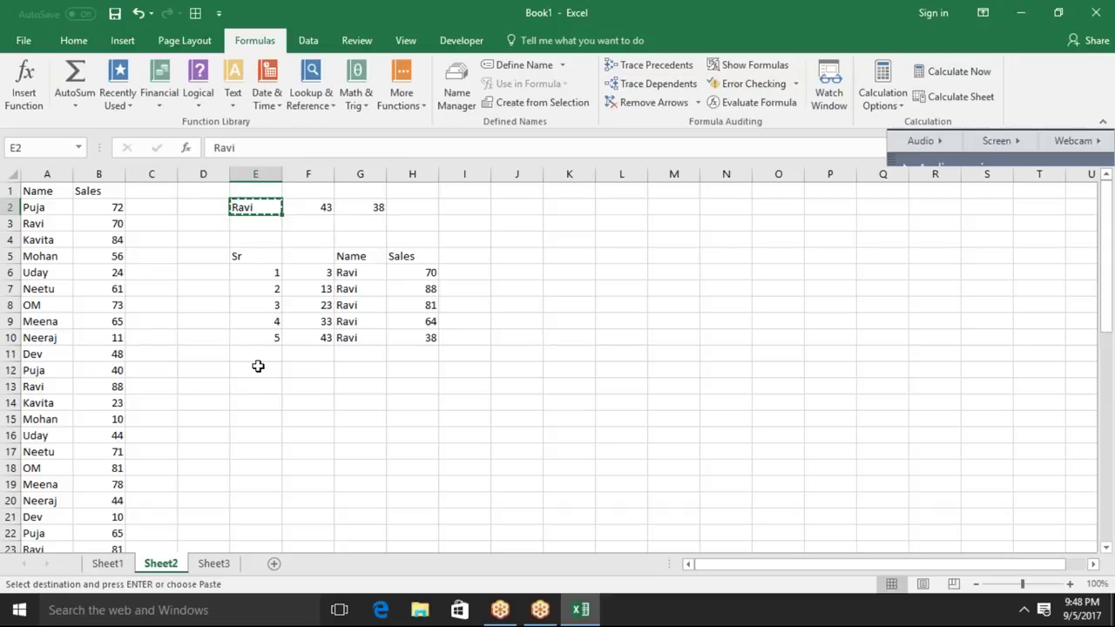
# - Paste the name Ravi into E12
pyautogui.click(258, 374)
pyautogui.hotkey('ctrl', 'v')
pyautogui.press('Escape')
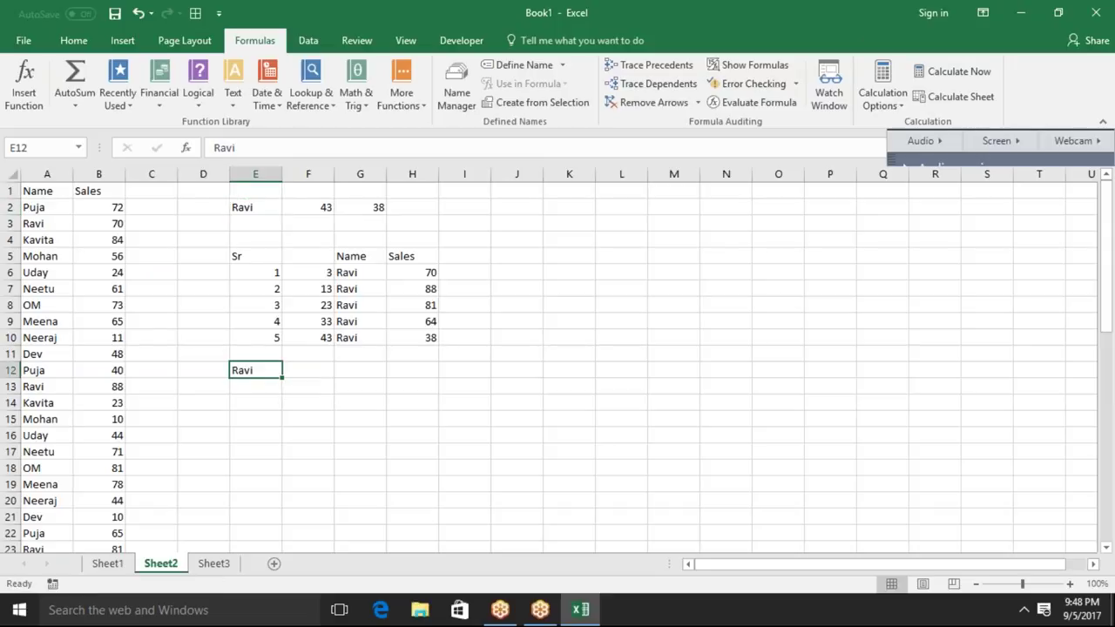
# - In F12 start the formula =MAX(IF(A2:A52=E12,
pyautogui.click(292, 373)
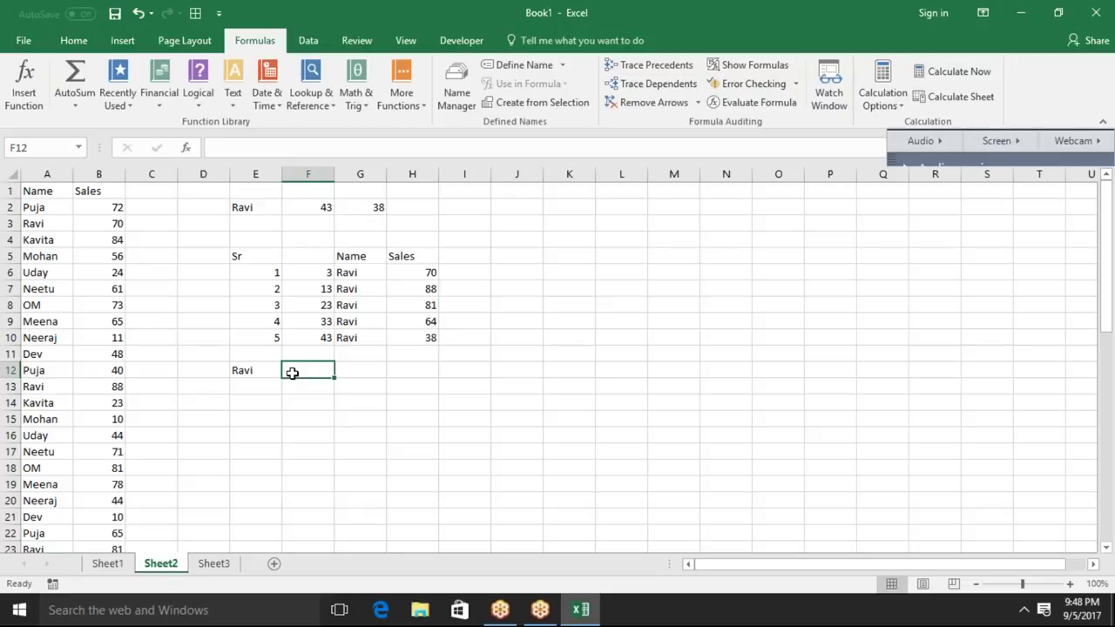
pyautogui.write('=max')
pyautogui.press('Tab')
pyautogui.write('i')
pyautogui.press('Tab')
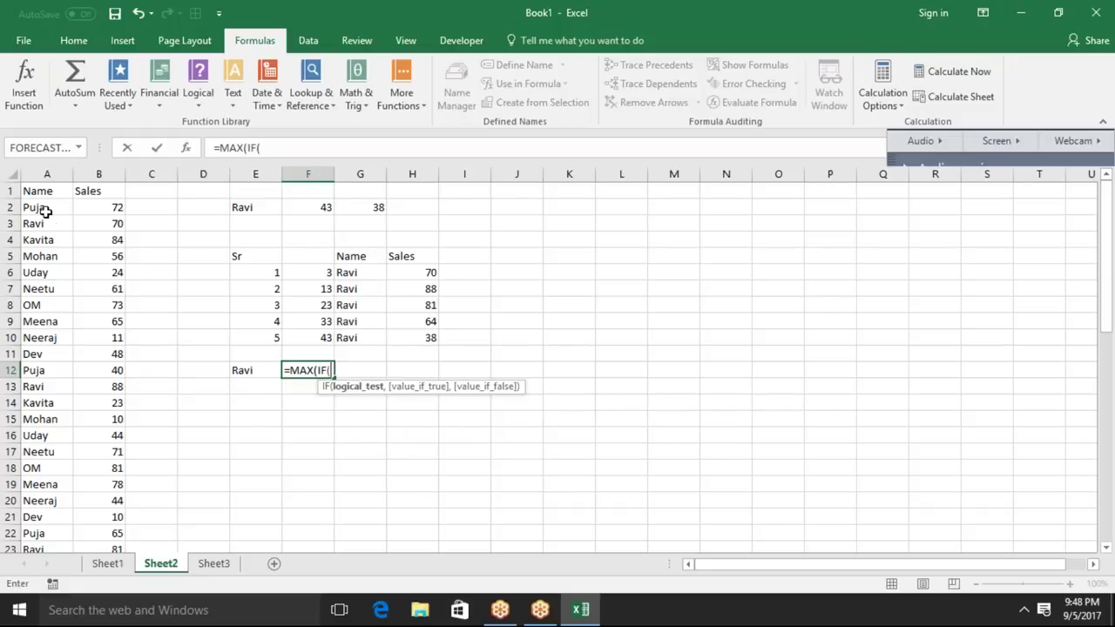
pyautogui.click(46, 212)
pyautogui.hotkey('ctrl', 'shift', 'Down')
pyautogui.write('=E12')
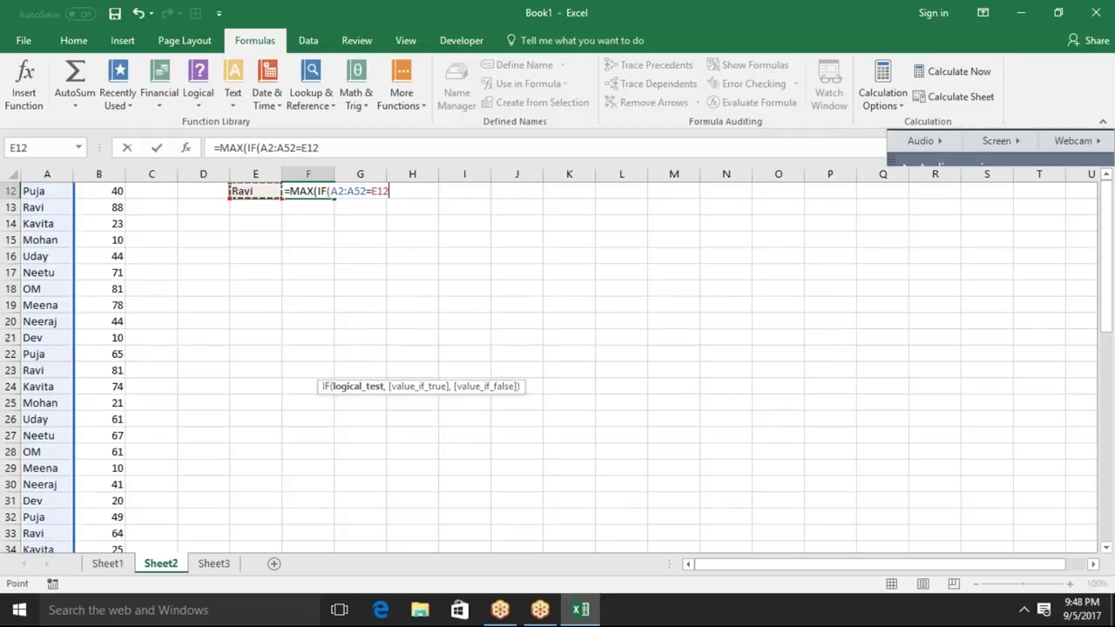
pyautogui.write(',')
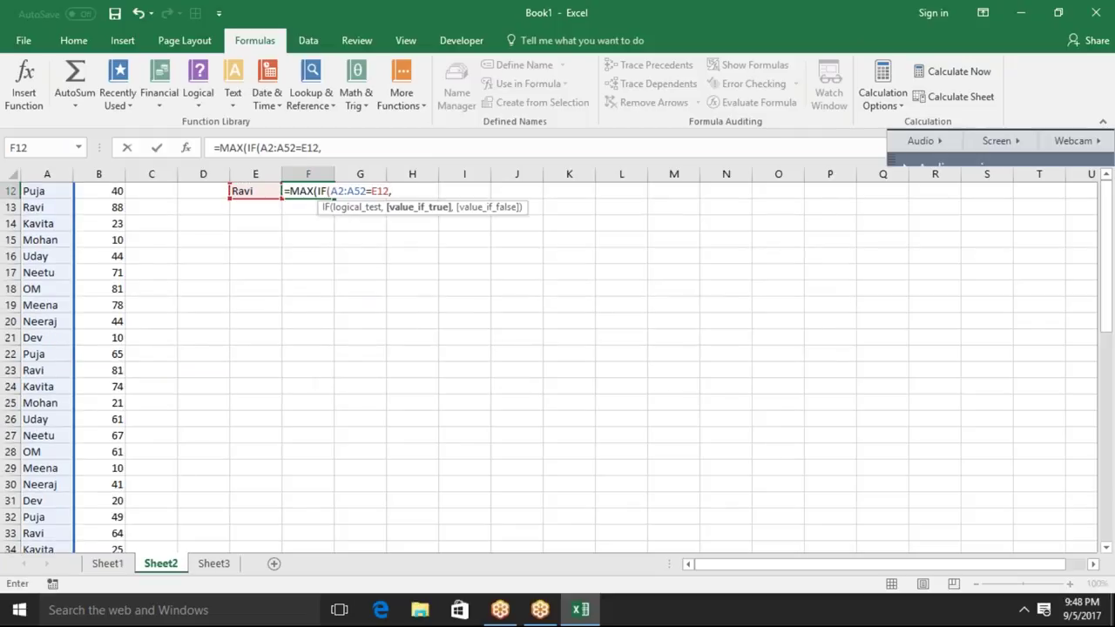
# - Finish it with B2:B52 and enter it as an array formula, returning 88
pyautogui.press('Up')
pyautogui.press('Up')
pyautogui.press('Up')
pyautogui.press('Up')
pyautogui.press('Up')
pyautogui.press('Up')
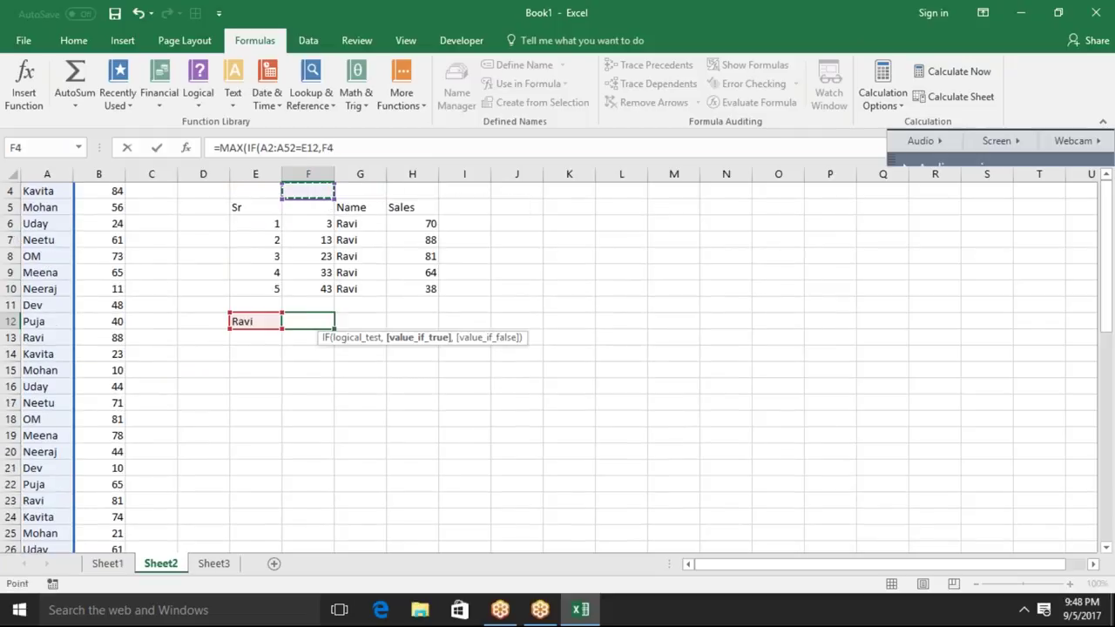
pyautogui.press('Up')
pyautogui.press('Left')
pyautogui.press('Left')
pyautogui.press('Left')
pyautogui.press('Up')
pyautogui.press('Up')
pyautogui.press('Left')
pyautogui.press('Down')
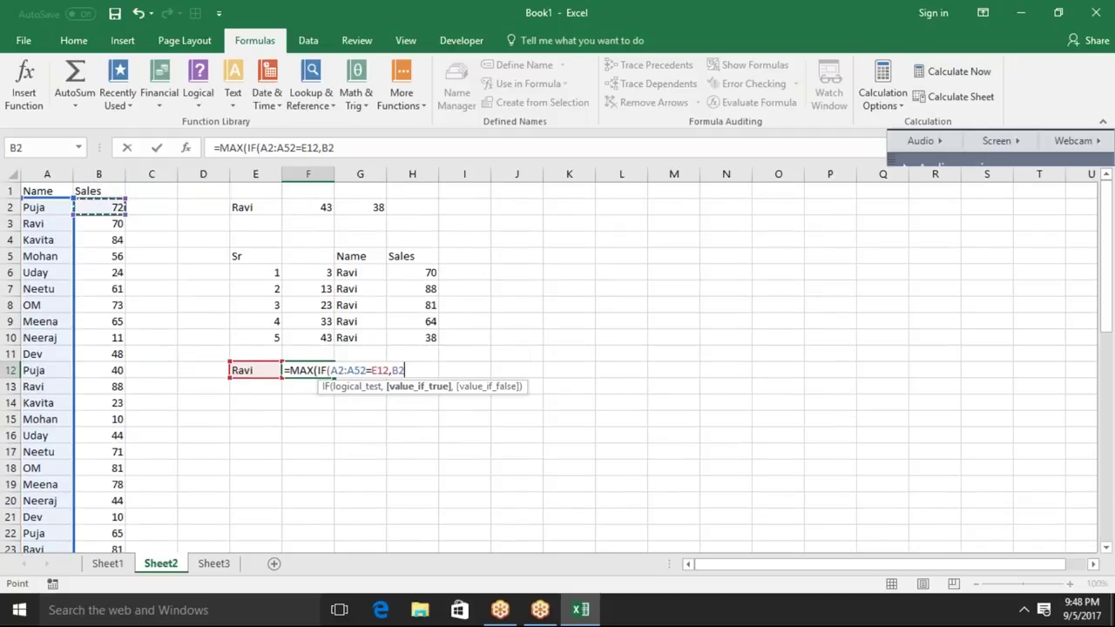
pyautogui.hotkey('ctrl', 'shift', 'Down')
pyautogui.hotkey('ctrl', 'shift', 'Return')
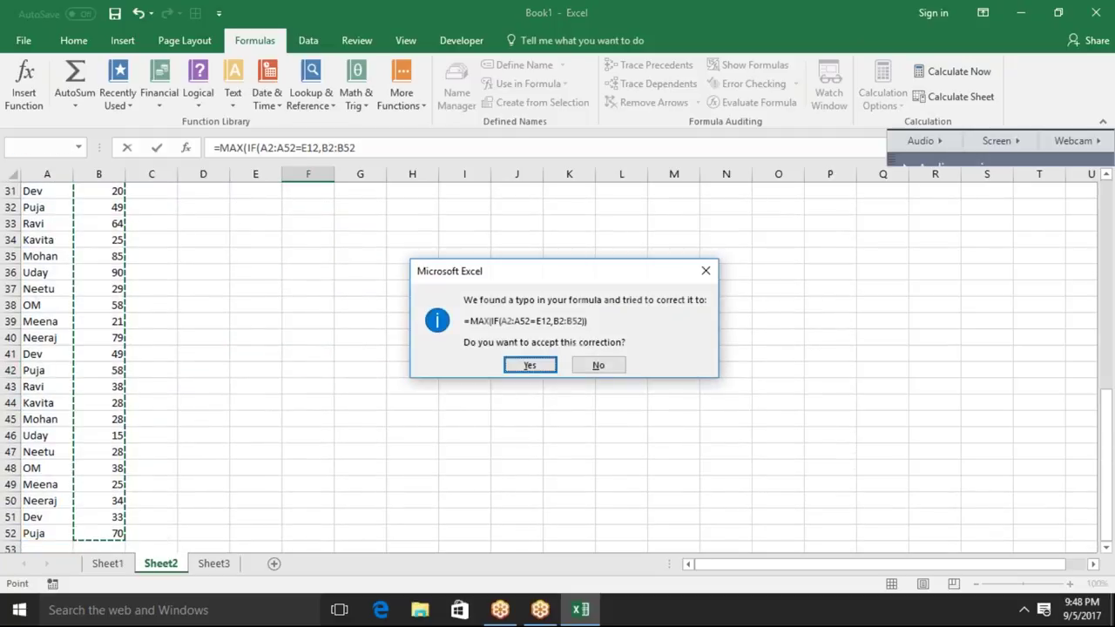
pyautogui.press('Return')
pyautogui.press('Up')
pyautogui.press('Up')
pyautogui.press('Up')
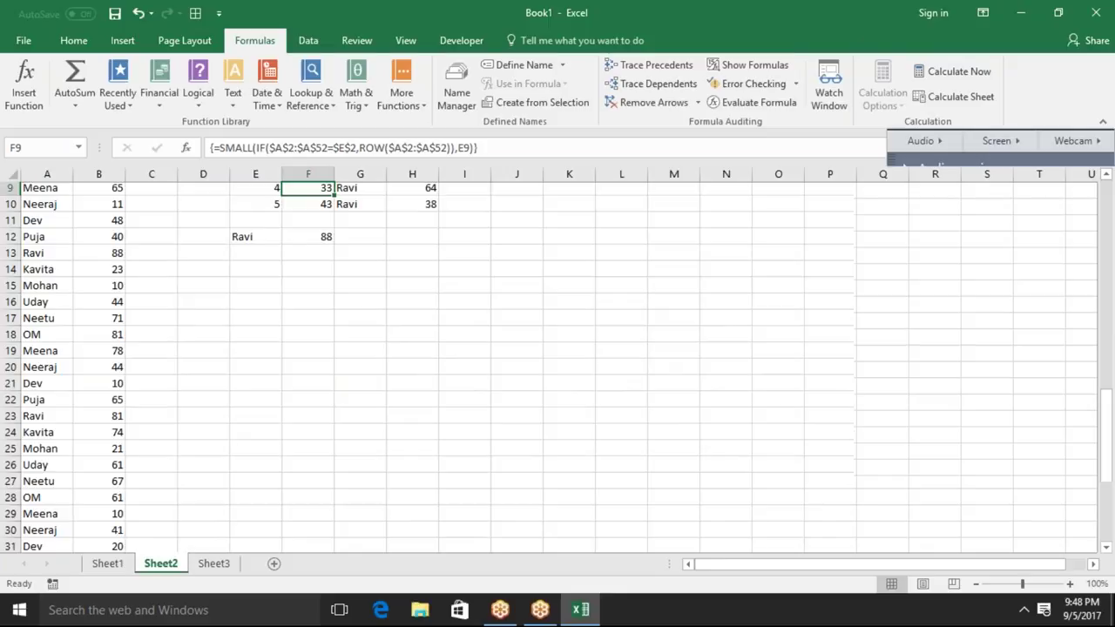
pyautogui.press('Down')
pyautogui.press('Down')
pyautogui.press('Up')
pyautogui.press('Up')
pyautogui.press('Up')
pyautogui.press('Up')
pyautogui.press('Down')
pyautogui.press('Down')
pyautogui.press('Down')
pyautogui.press('Down')
pyautogui.press('Down')
pyautogui.press('Down')
pyautogui.press('Up')
pyautogui.press('Up')
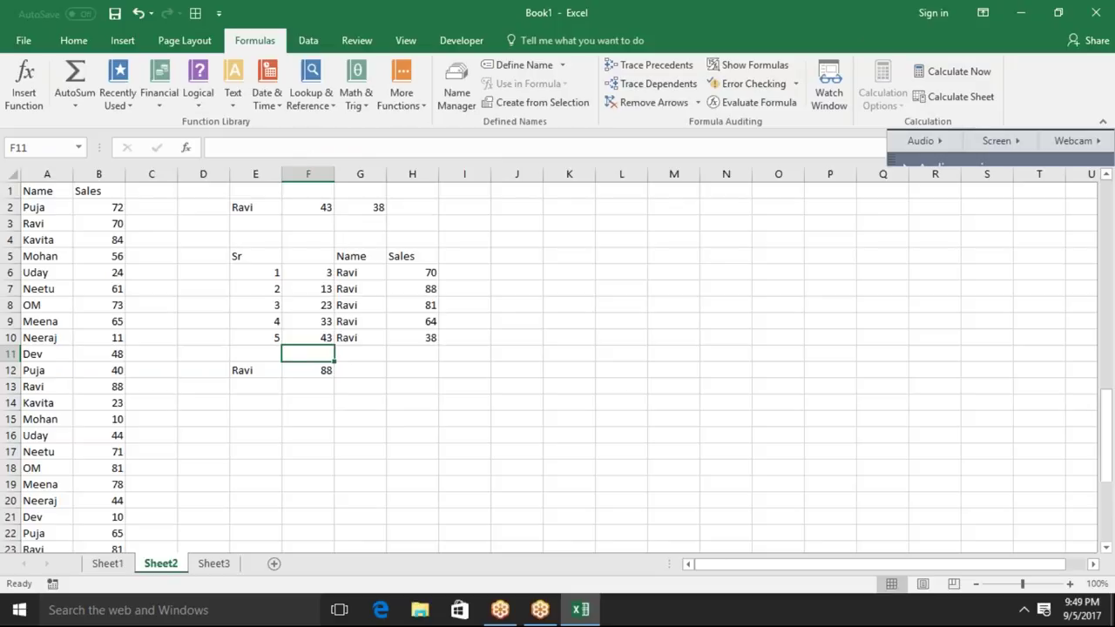
pyautogui.press('Down')
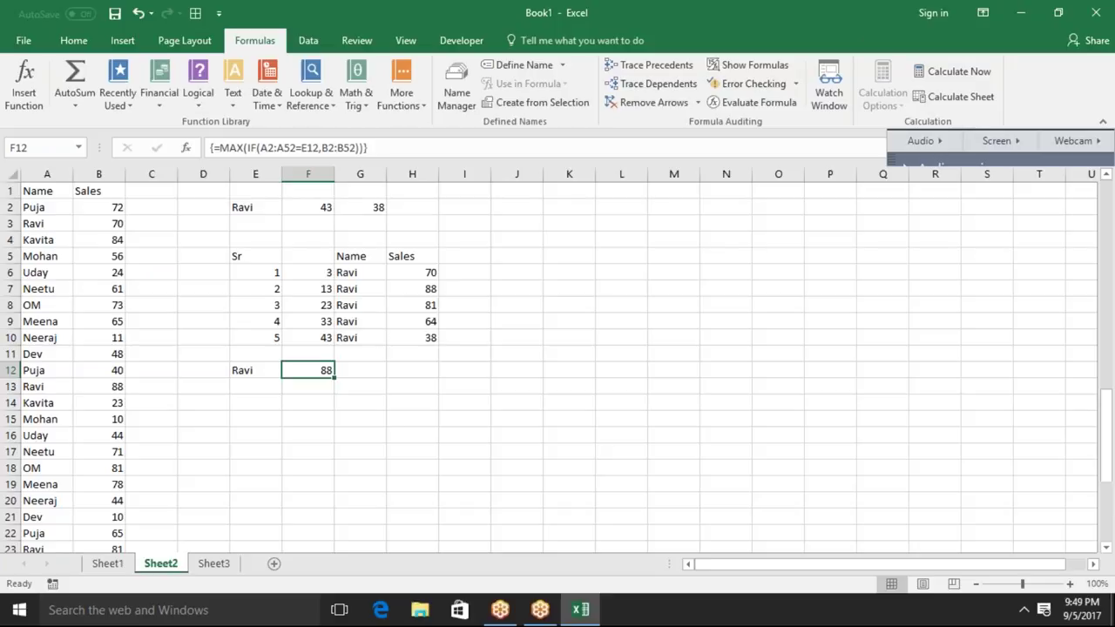
# - On Sheet3, enter the header Name in A1
pyautogui.click(222, 566)
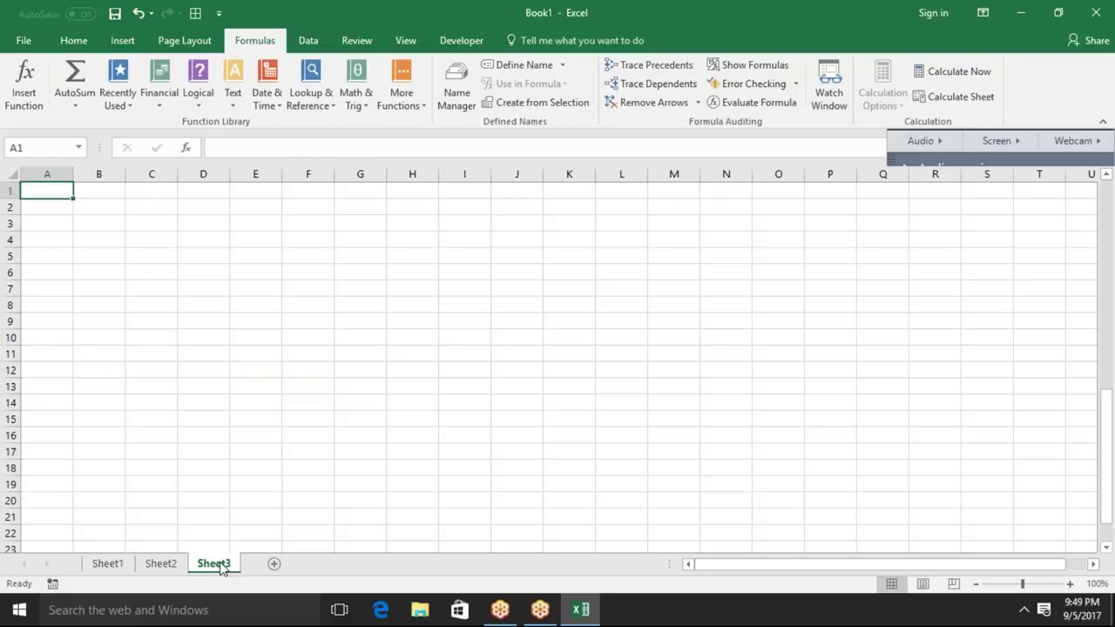
pyautogui.press('Down')
pyautogui.press('Up')
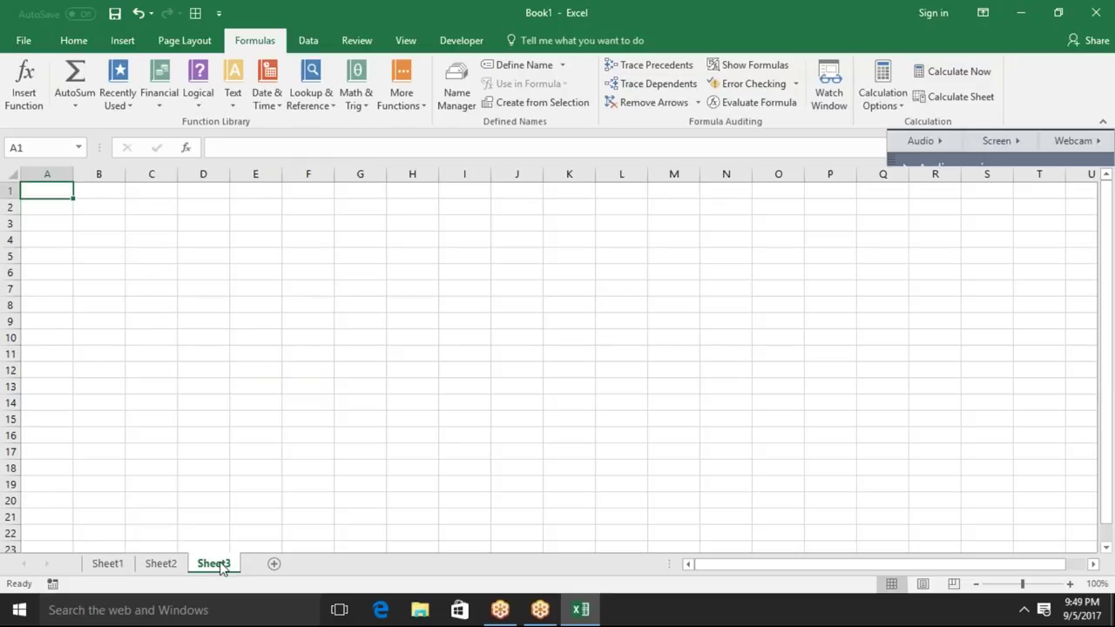
pyautogui.write('Name')
pyautogui.press('Return')
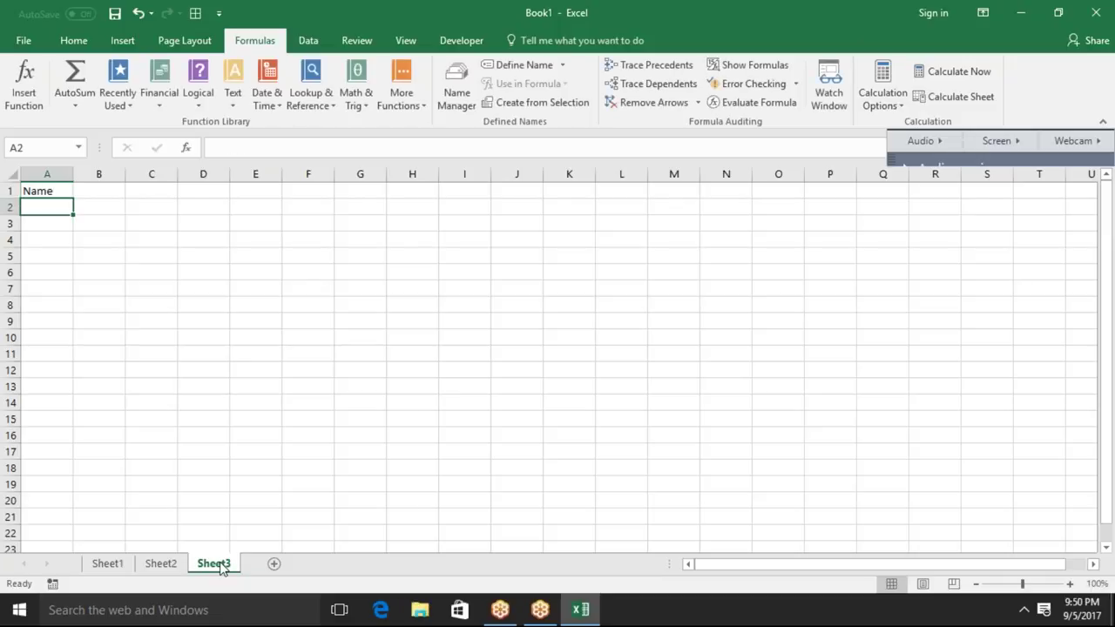
# - Enter Puja in A2 and fill the name list down to A17
pyautogui.write('Puja')
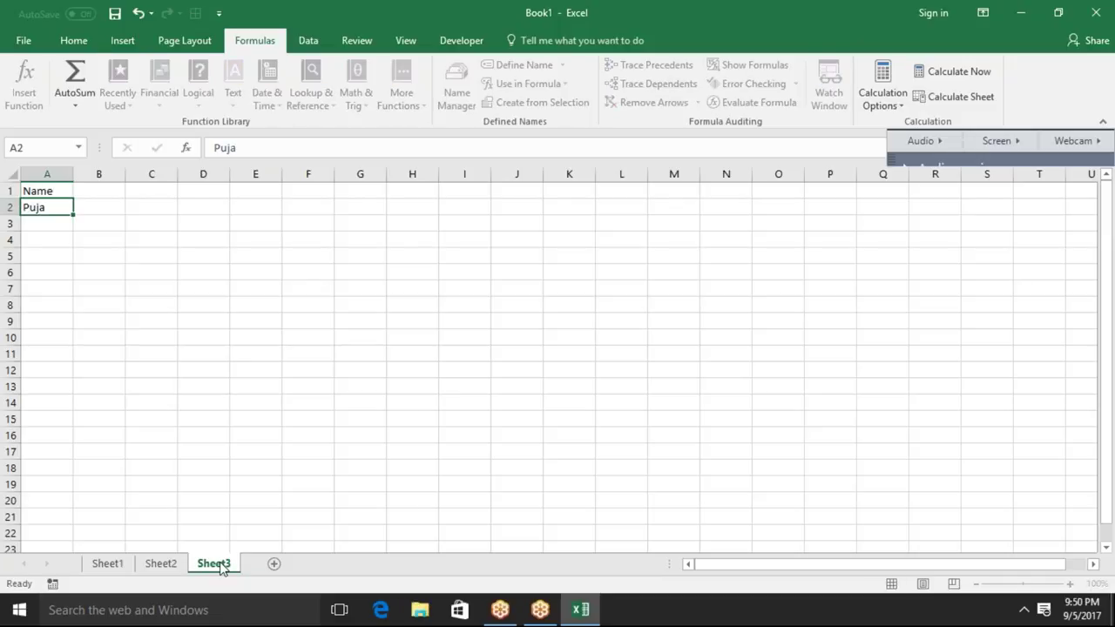
pyautogui.press('Return')
pyautogui.press('Up')
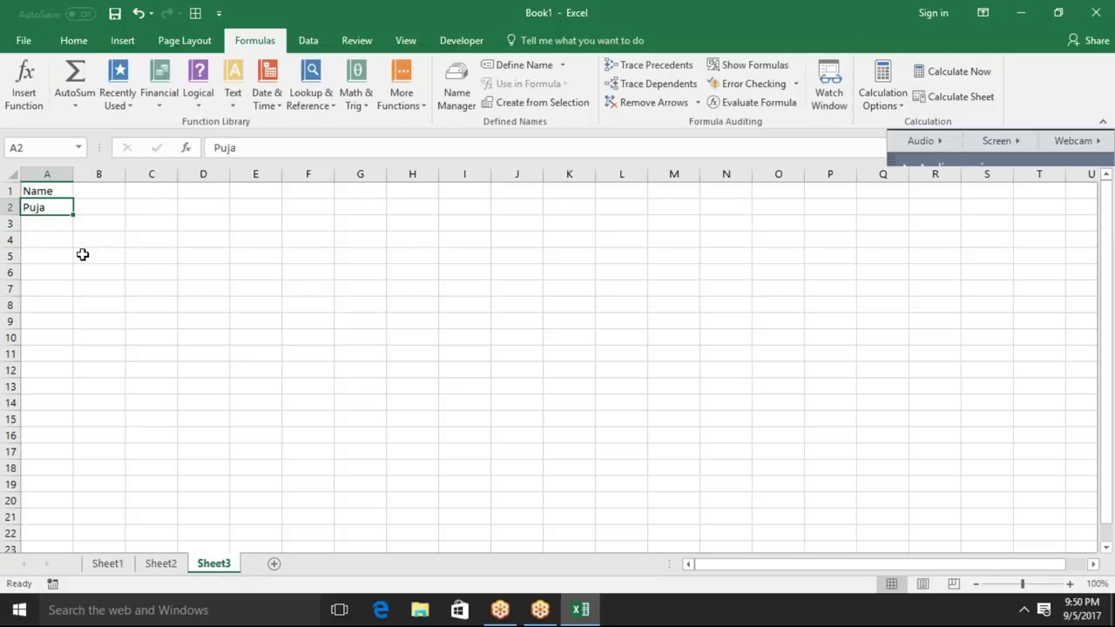
pyautogui.moveTo(74, 215); pyautogui.dragTo(73, 215)
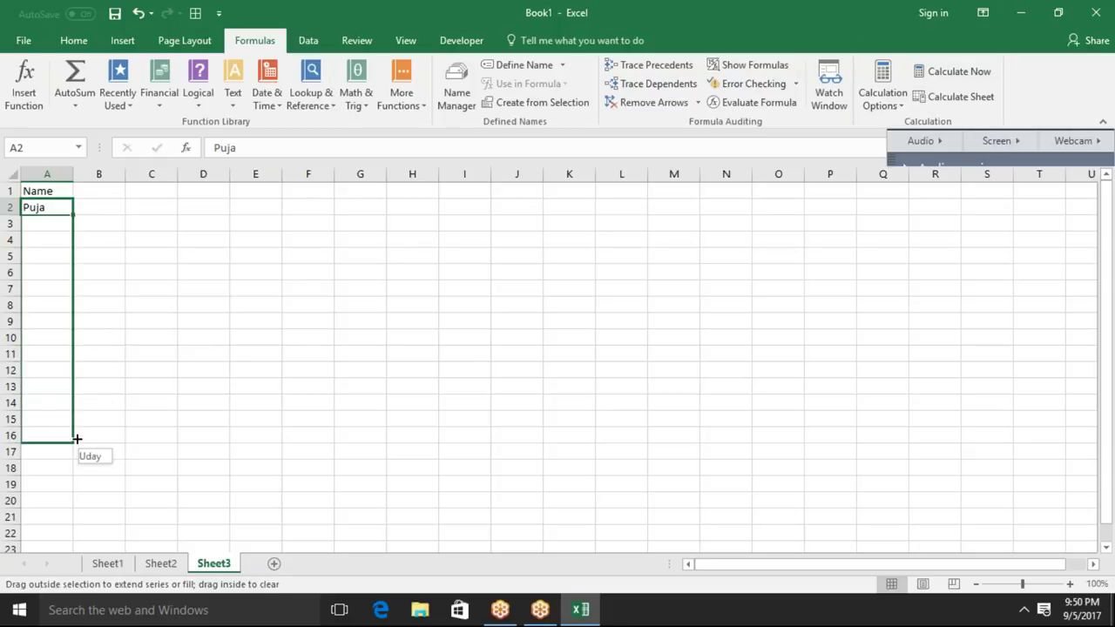
pyautogui.moveTo(78, 407); pyautogui.dragTo(76, 459)
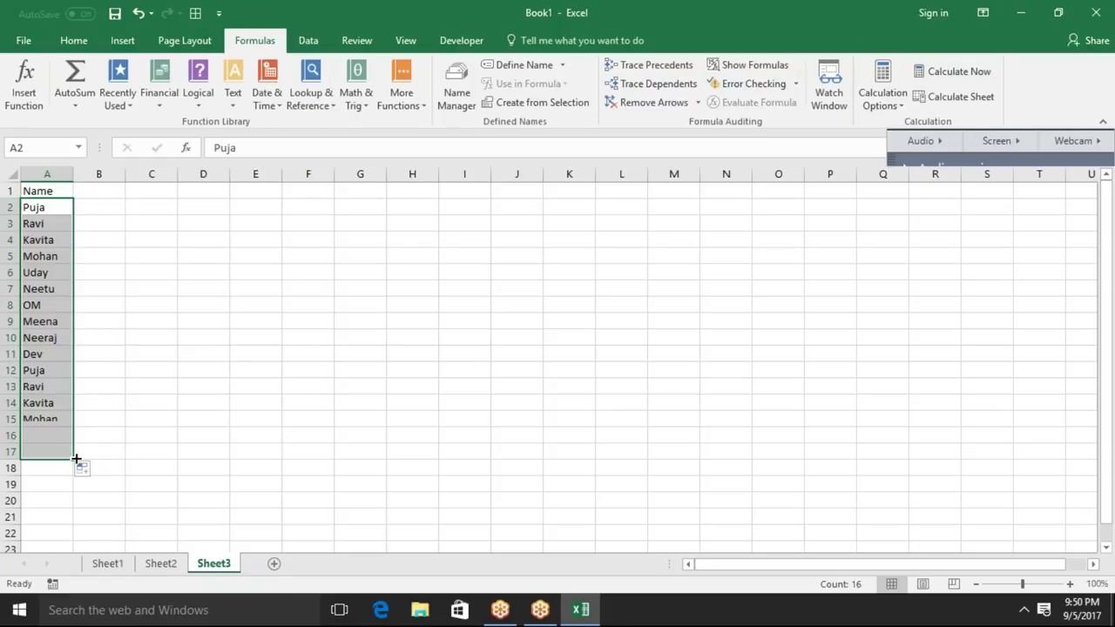
pyautogui.click(168, 196)
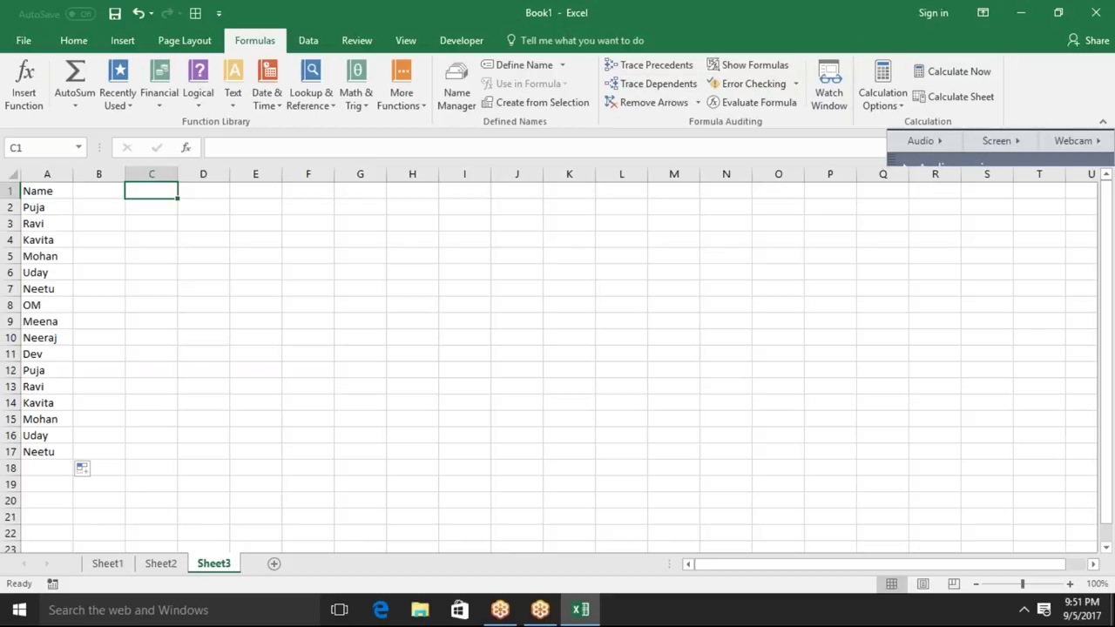
# - Enter {=SUM(LEN(A1:A17))} in C1 as an array formula, returning 76
pyautogui.write('=')
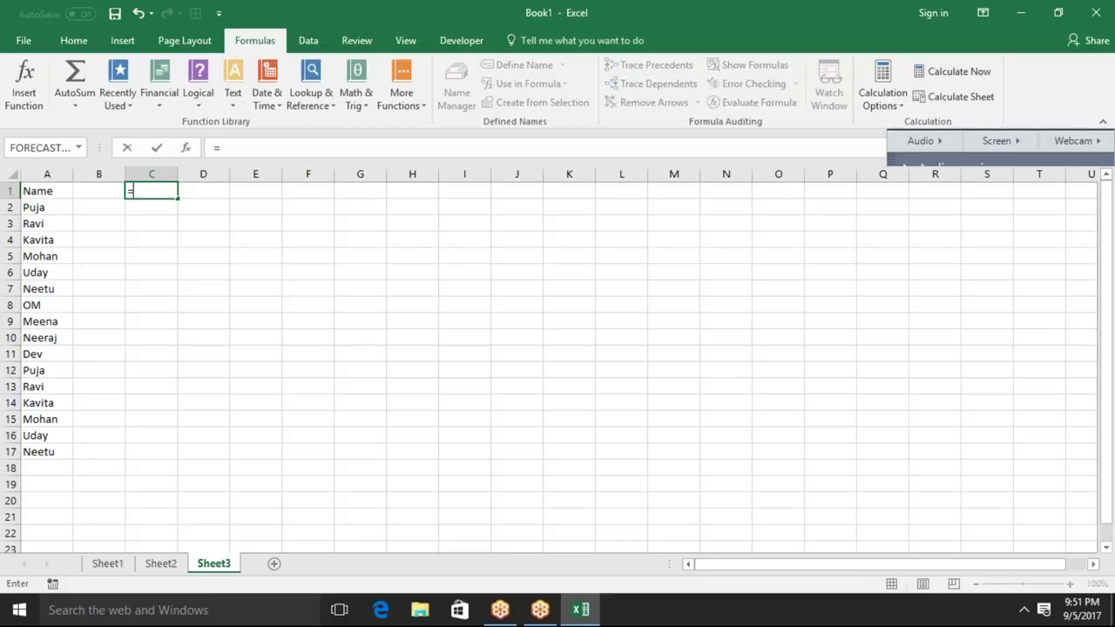
pyautogui.write('countif')
pyautogui.press('Escape')
pyautogui.write('=')
pyautogui.write('su')
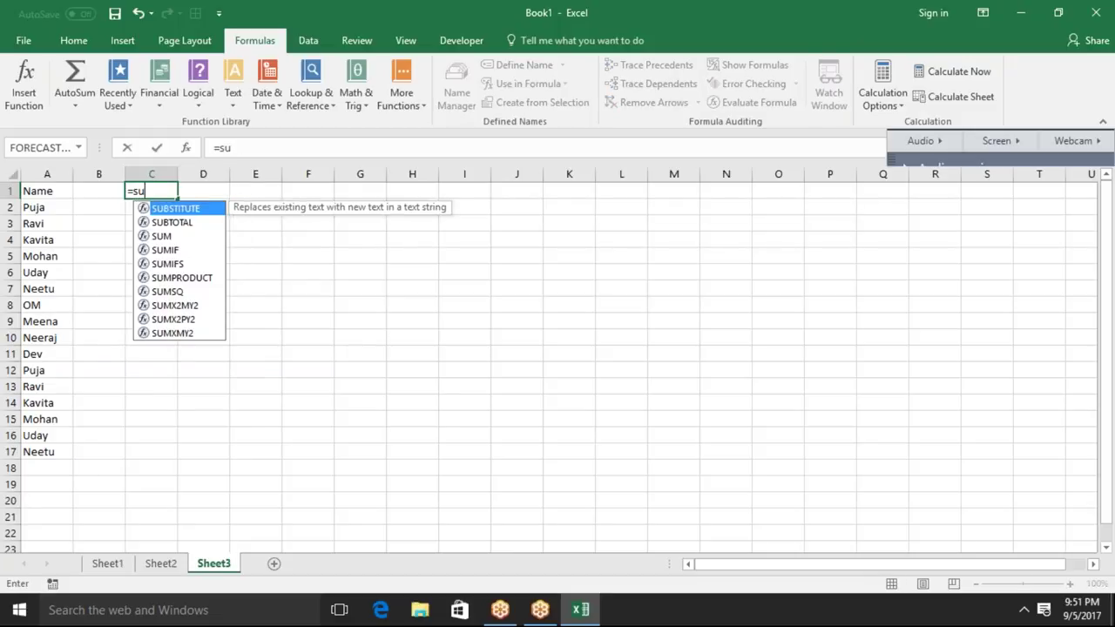
pyautogui.write('m')
pyautogui.press('Tab')
pyautogui.write('len')
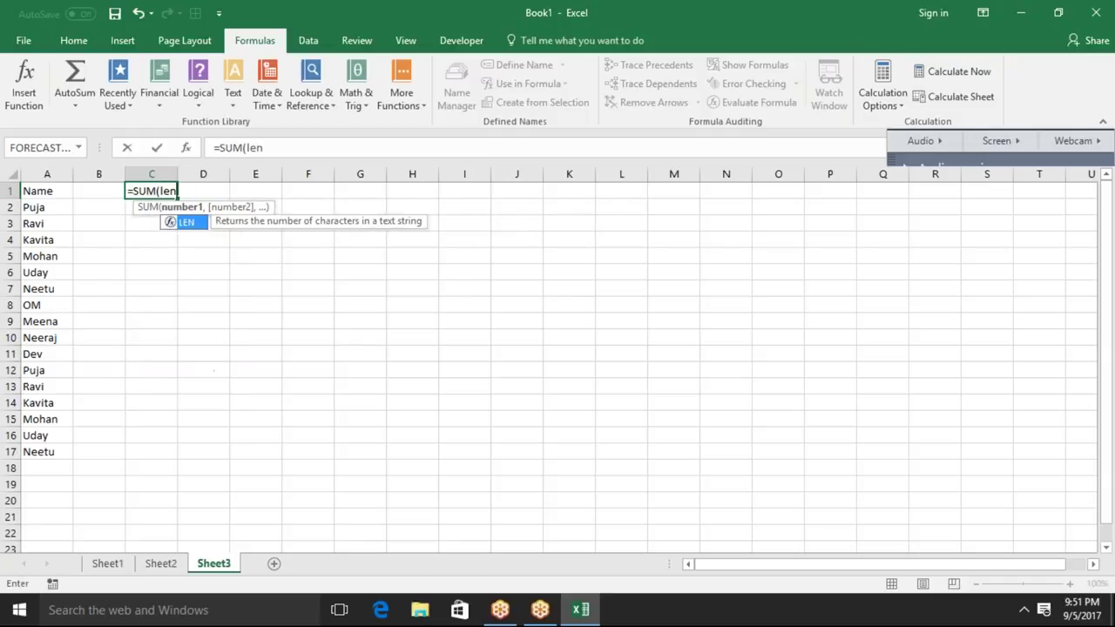
pyautogui.press('Tab')
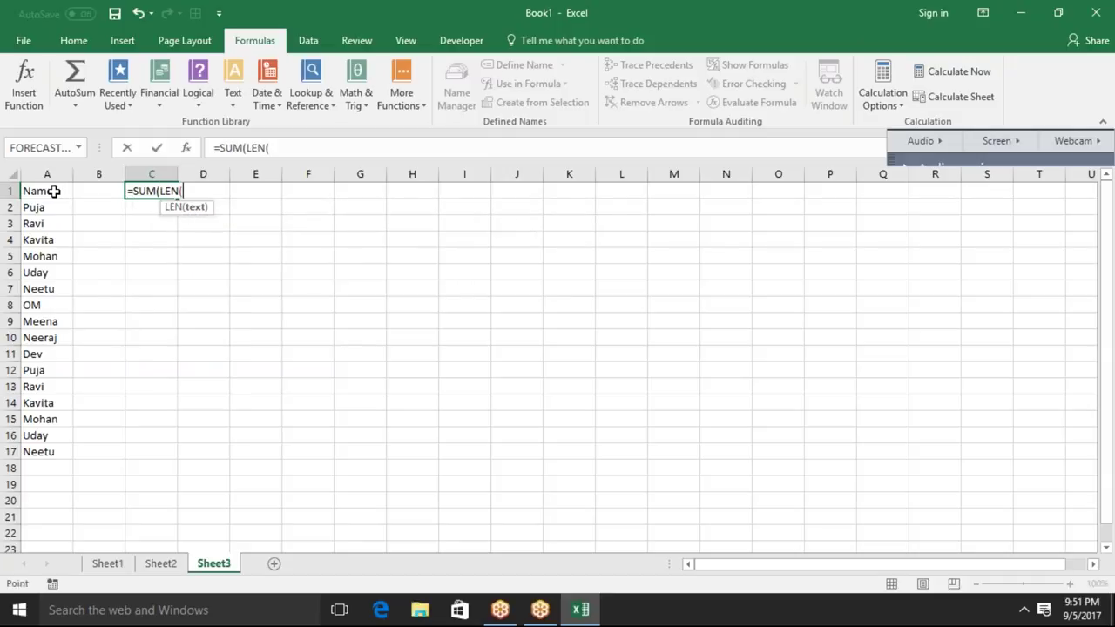
pyautogui.click(53, 191)
pyautogui.hotkey('ctrl', 'shift', 'Down')
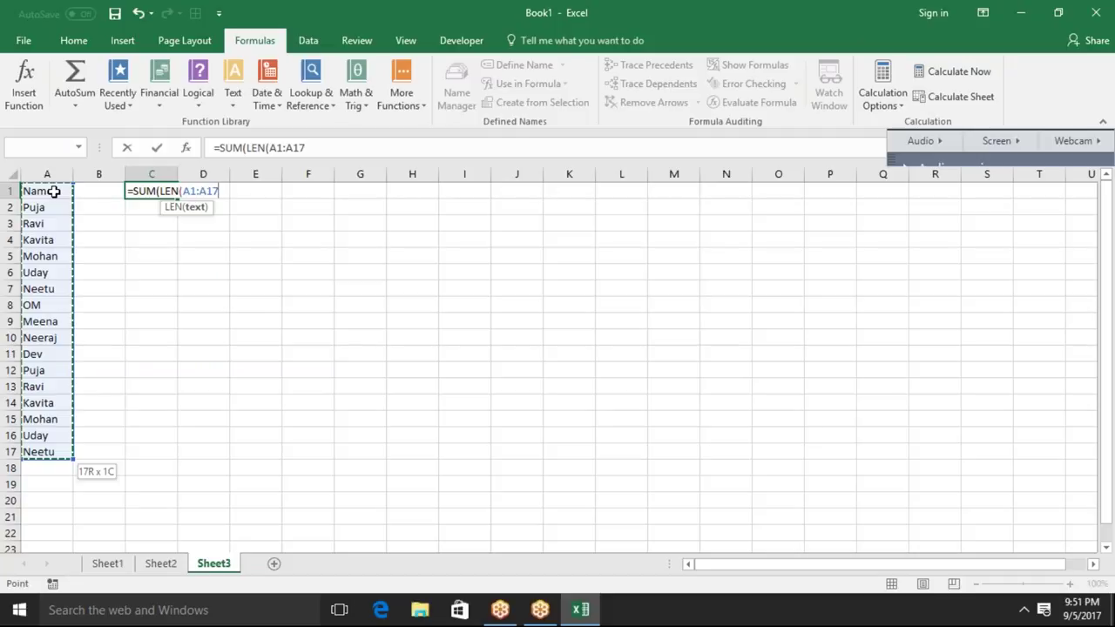
pyautogui.write(')')
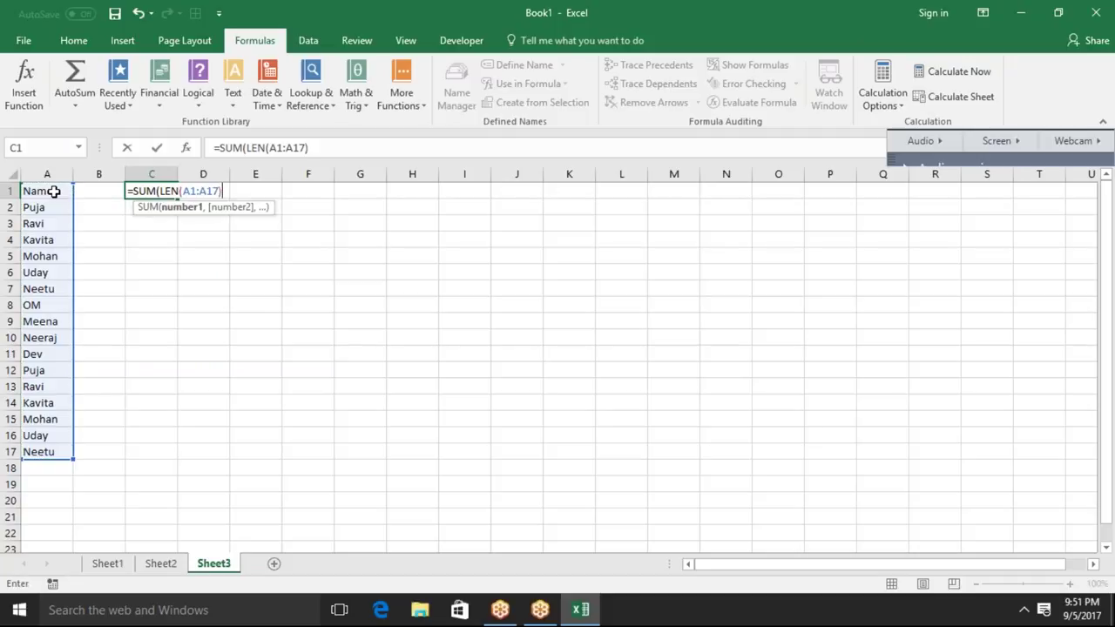
pyautogui.press('Return')
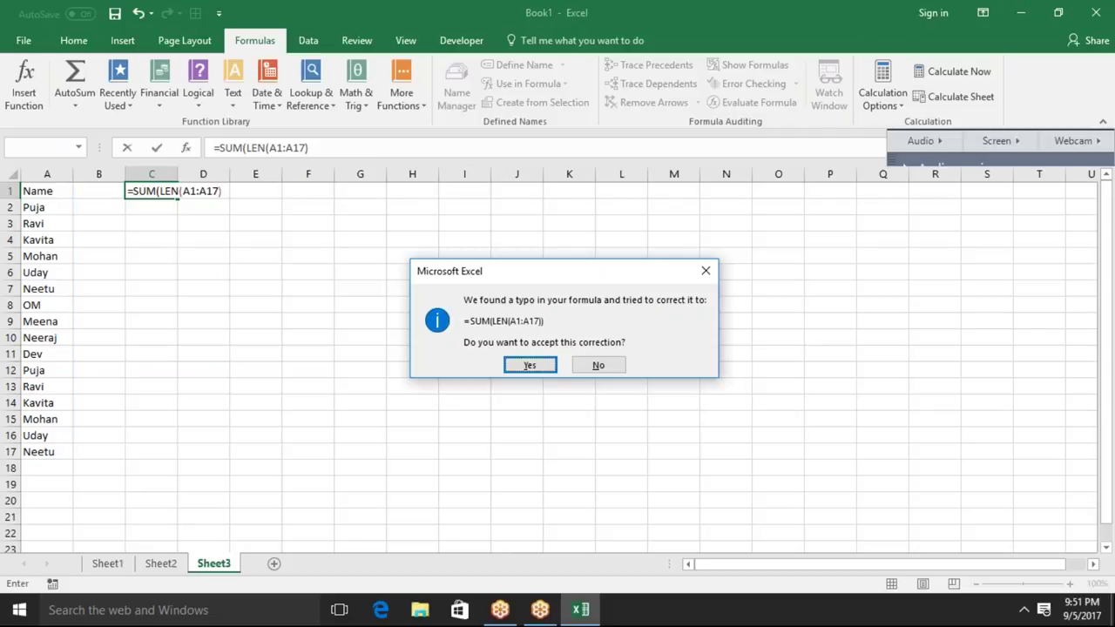
pyautogui.press('Return')
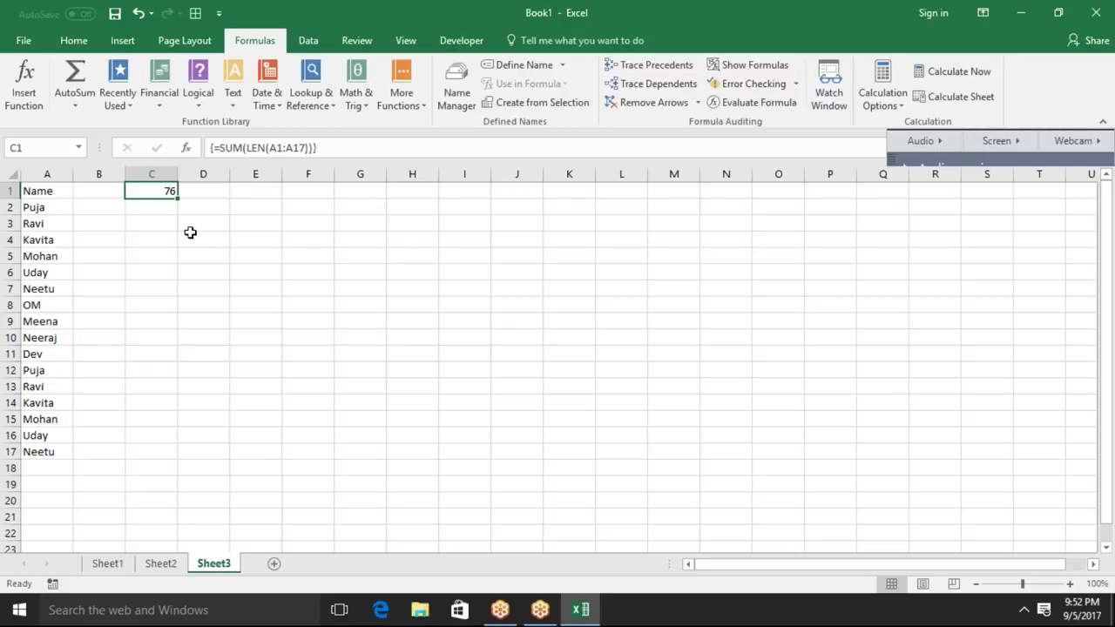
# - Put the sample number 1234 in E6, replacing an initial 123654
pyautogui.click(265, 275)
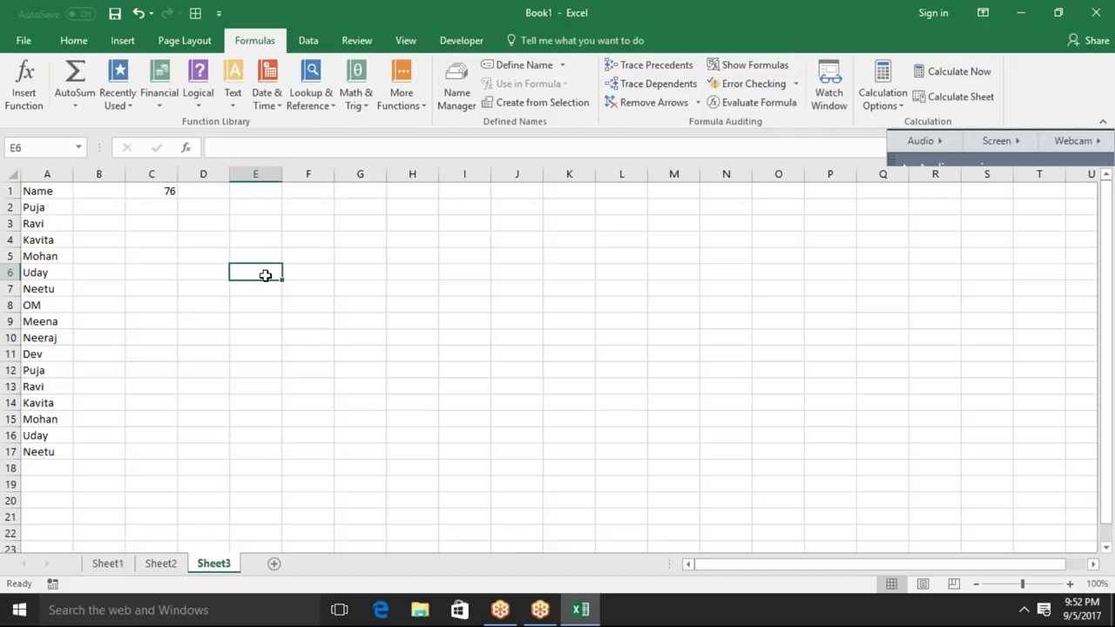
pyautogui.write('123654')
pyautogui.press('Return')
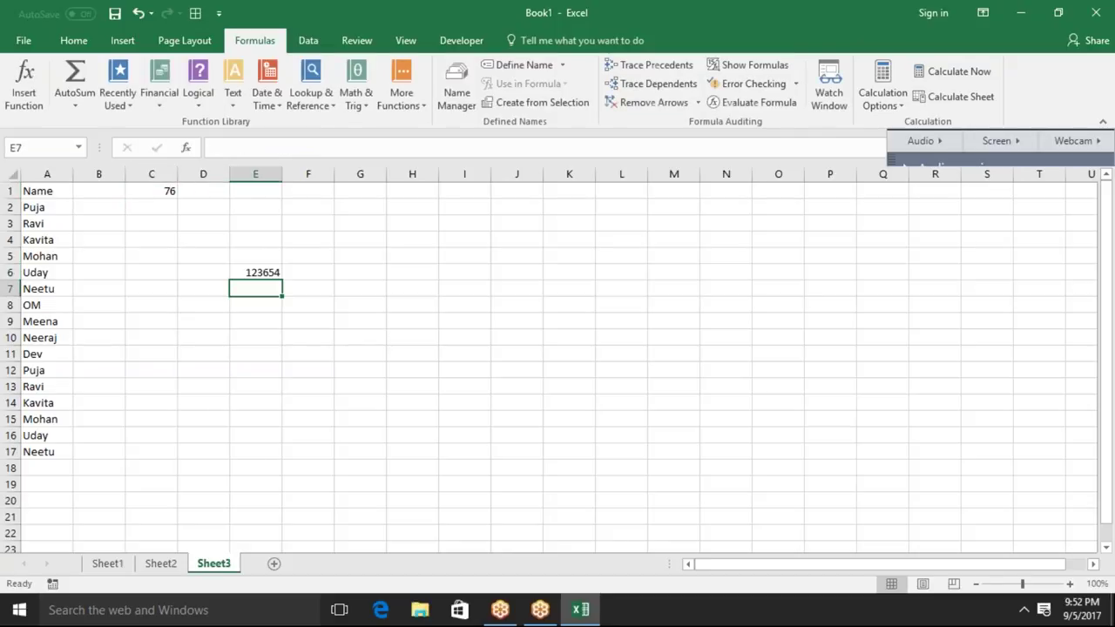
pyautogui.click(313, 270)
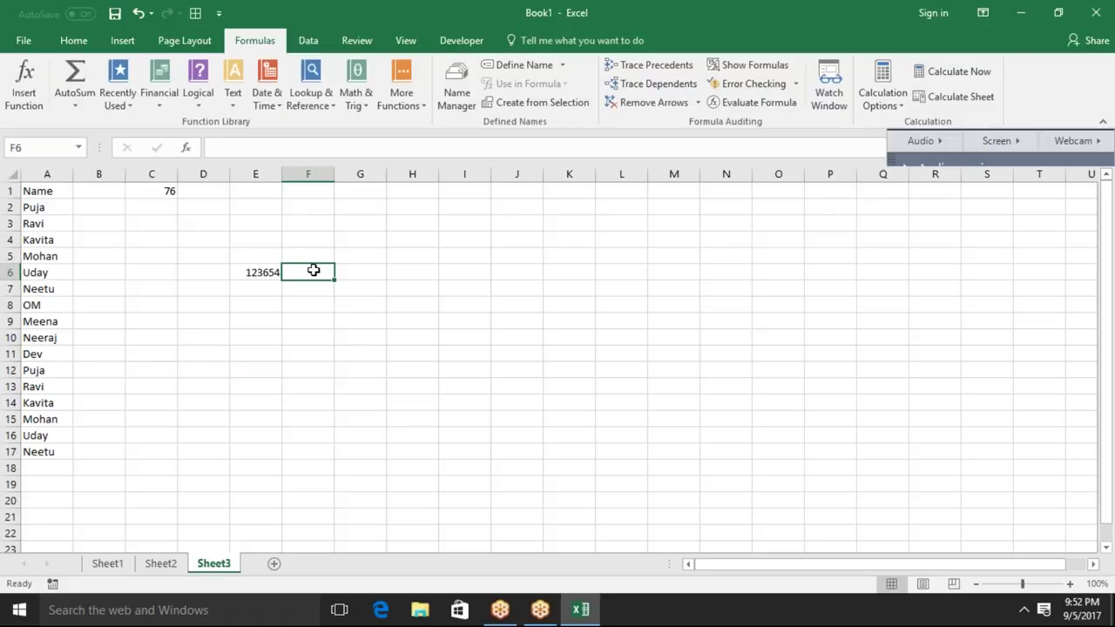
pyautogui.press('Left')
pyautogui.write('123')
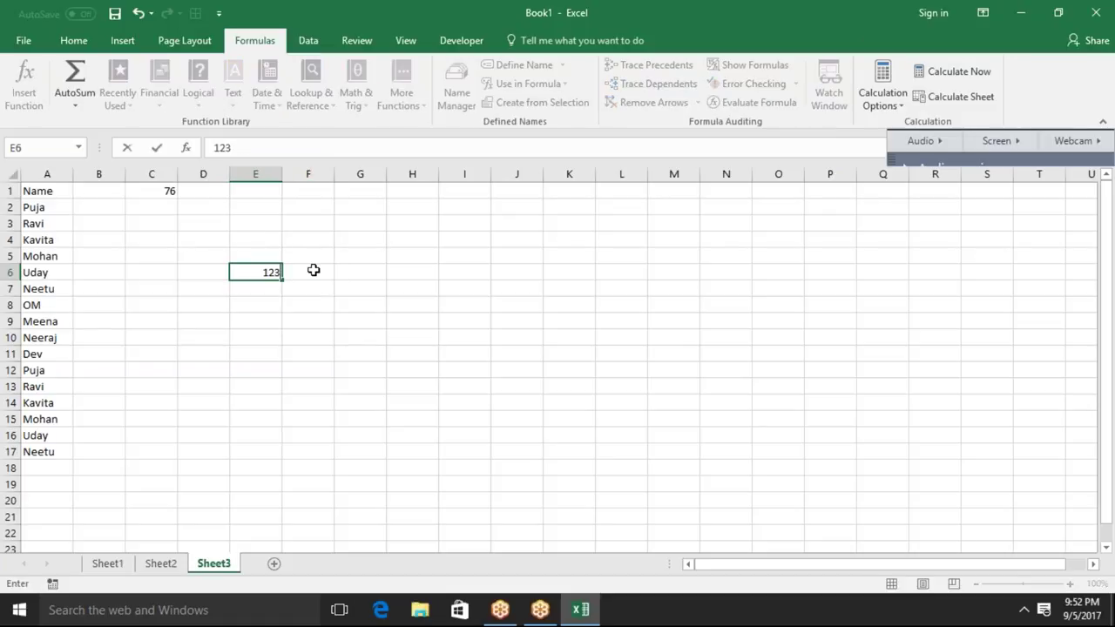
pyautogui.write('4')
pyautogui.press('Return')
# - Enter =SUM(MID(E6,{1,2,3,4},1)*1) in F6, giving 10
pyautogui.click(314, 270)
pyautogui.write('=sum')
pyautogui.press('Tab')
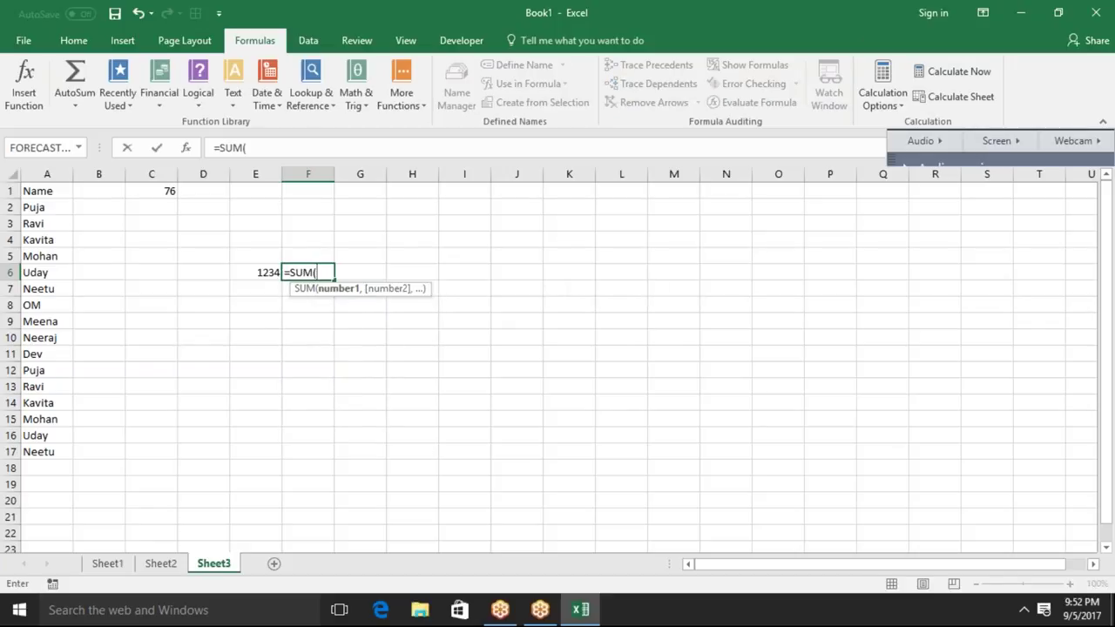
pyautogui.write('mid')
pyautogui.press('Tab')
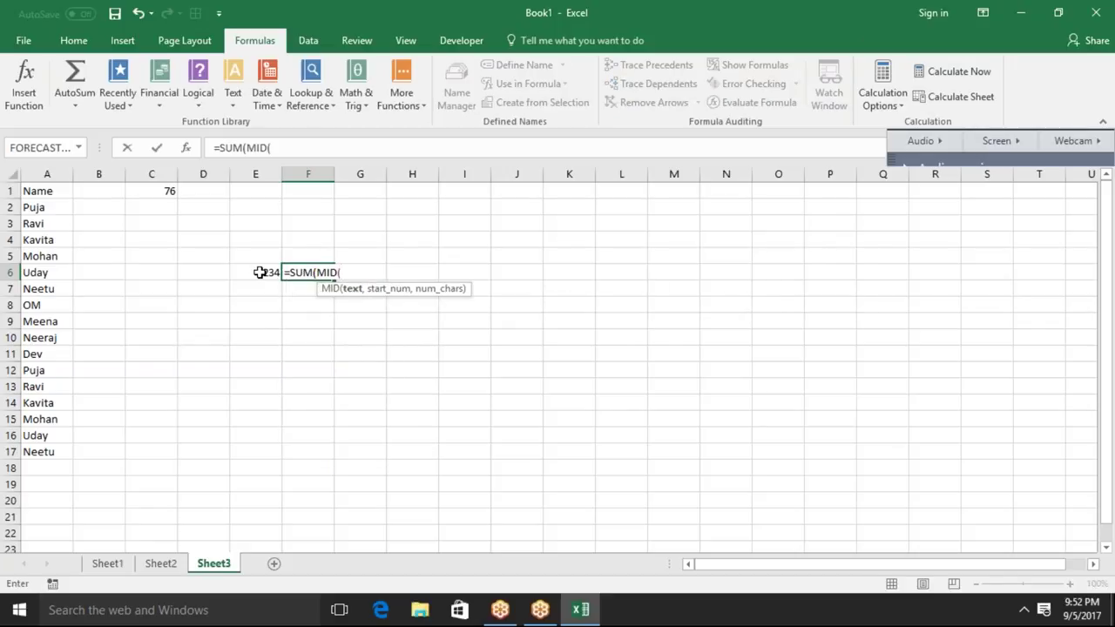
pyautogui.click(259, 275)
pyautogui.write(',{')
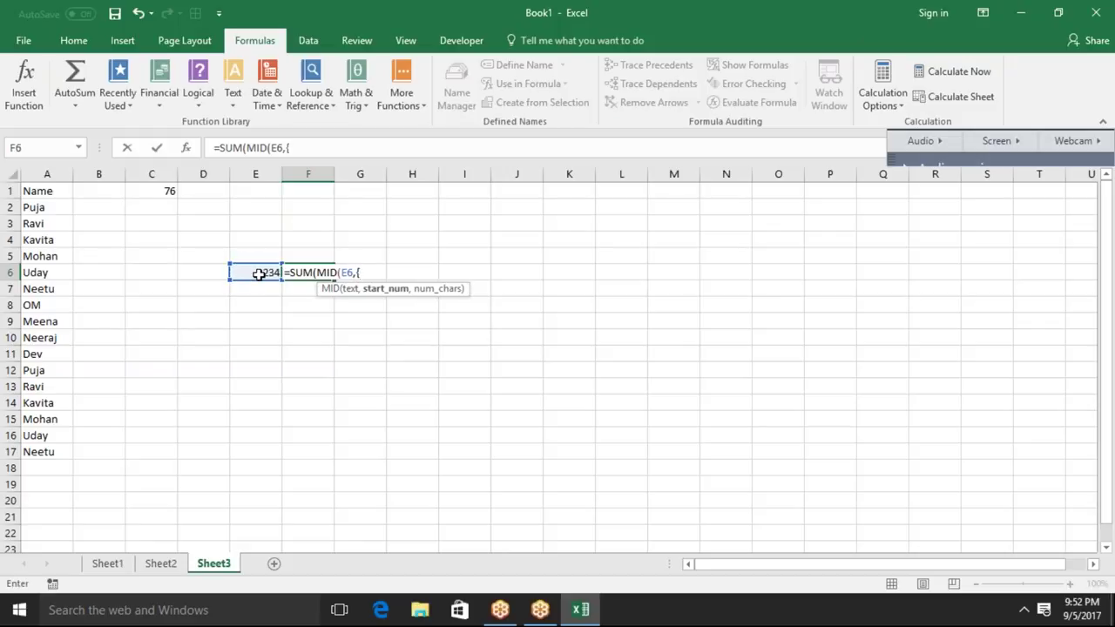
pyautogui.write('1,2,3,4')
pyautogui.write('},1')
pyautogui.press('Return')
pyautogui.press('Return')
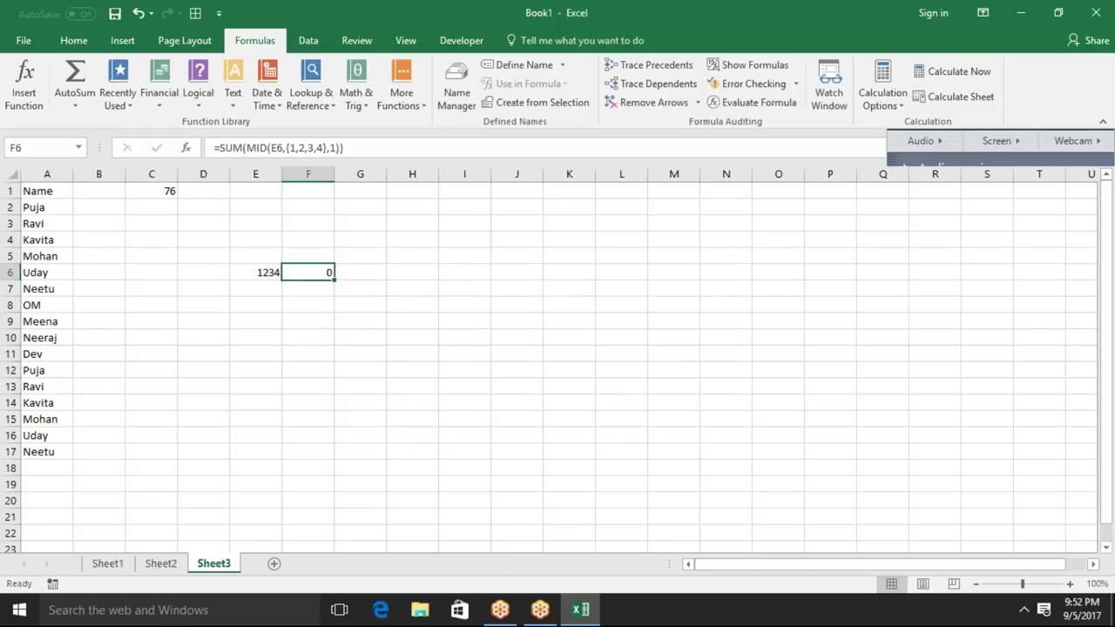
pyautogui.click(342, 149)
pyautogui.write('*1)')
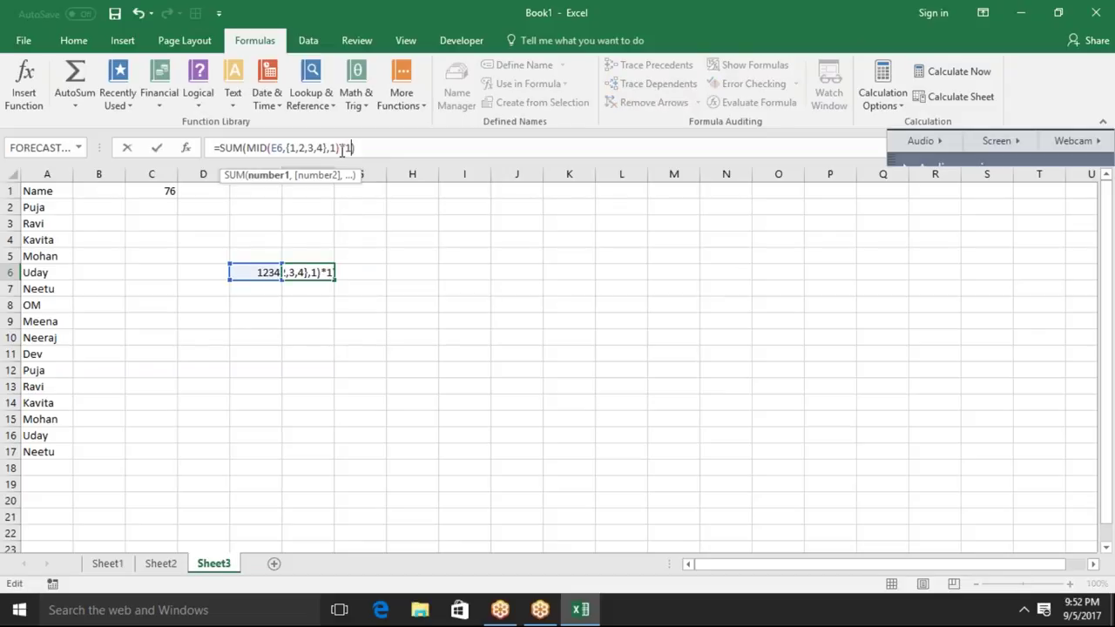
pyautogui.press('Return')
# - Change E6 to 852147 so F6 shows 16
pyautogui.press('Up')
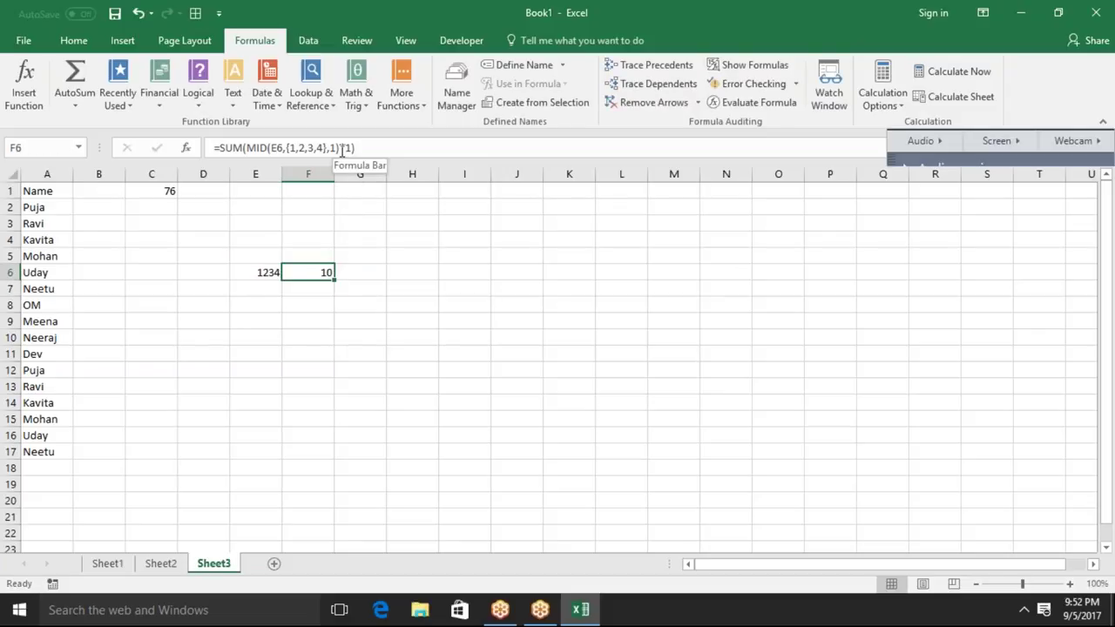
pyautogui.press('Left')
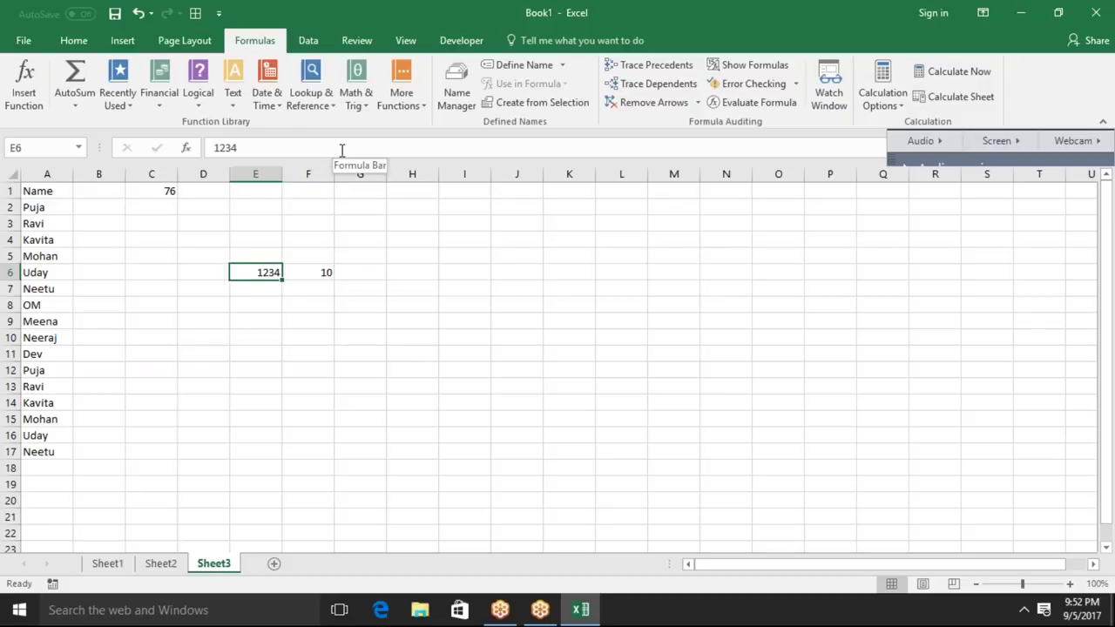
pyautogui.write('85214')
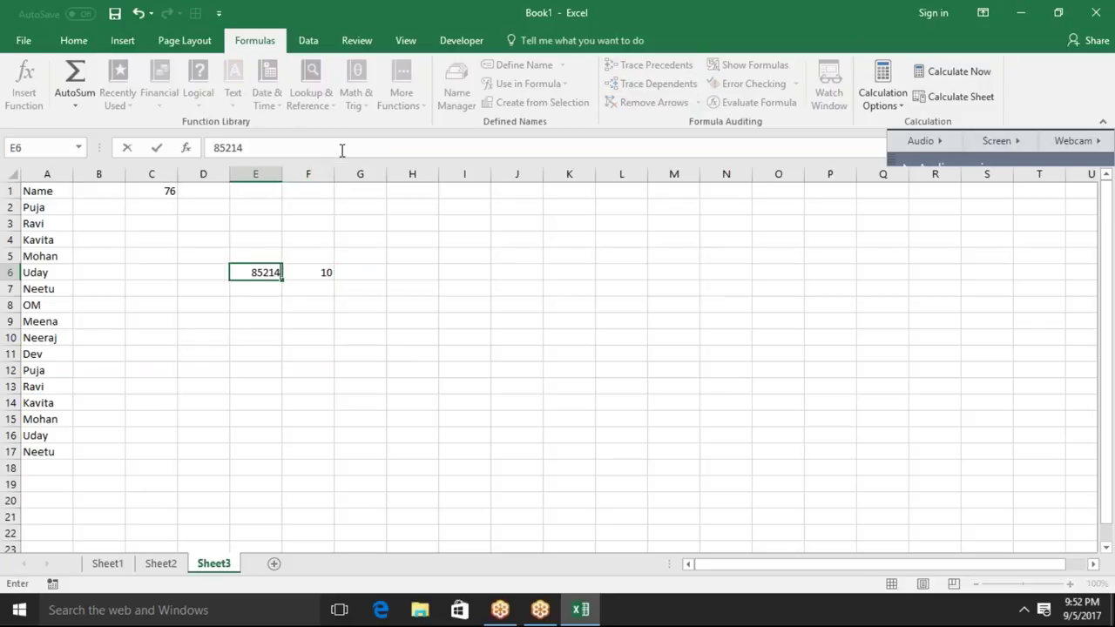
pyautogui.write('7')
pyautogui.press('Return')
pyautogui.press('Up')
pyautogui.press('Right')
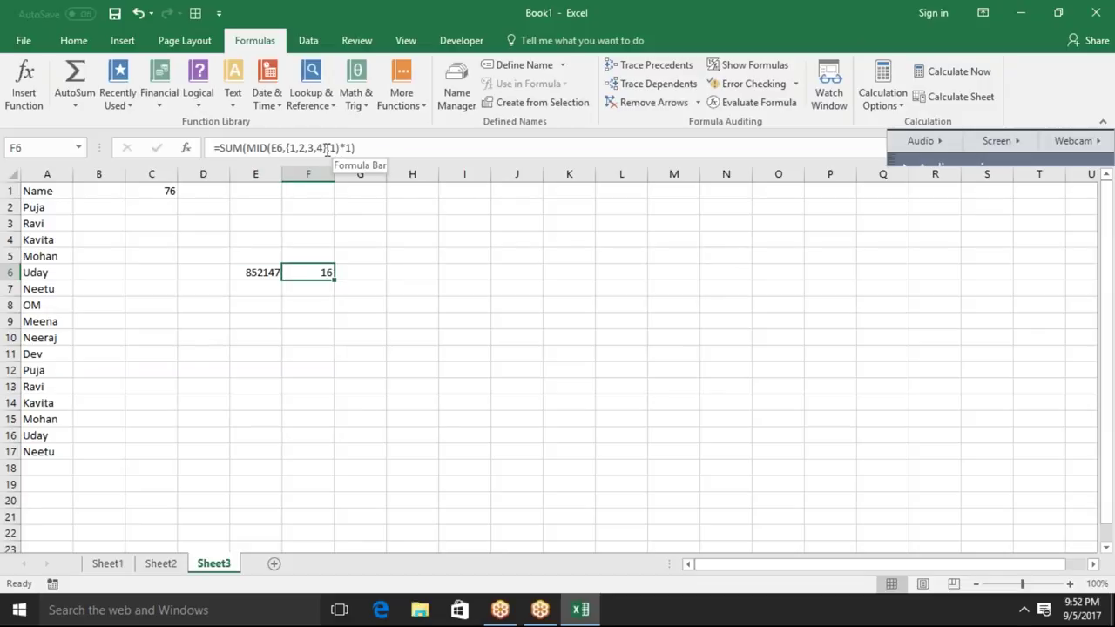
pyautogui.click(324, 148)
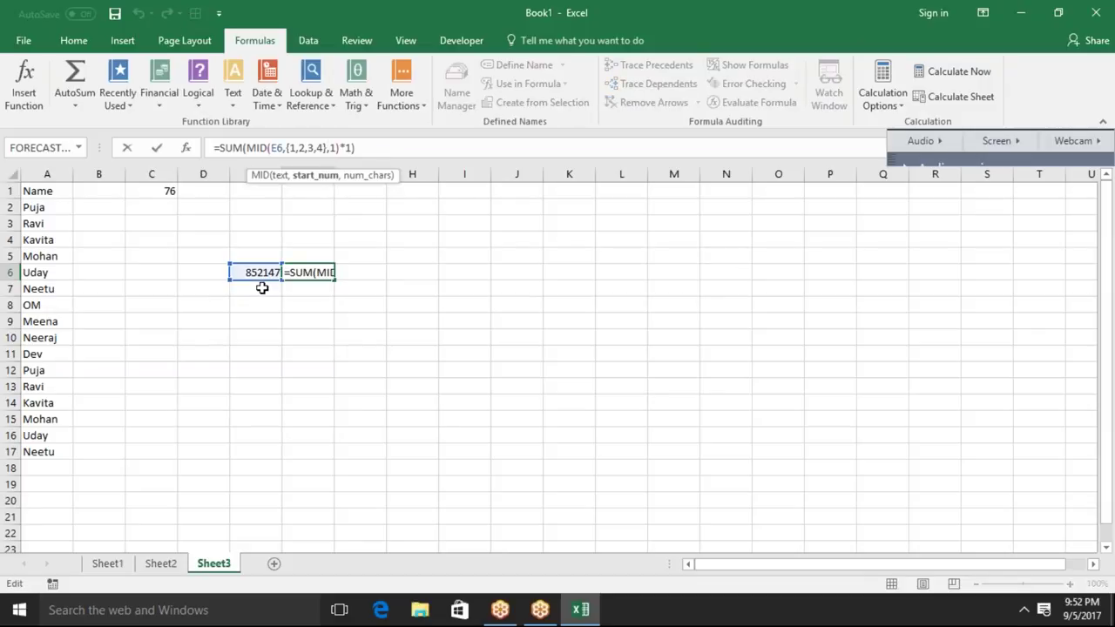
# - Replace {1,2,3,4} with ROW(1:6) in F6's formula and array-enter it, giving 27
pyautogui.press('BackSpace')
pyautogui.press('BackSpace')
pyautogui.press('BackSpace')
pyautogui.press('BackSpace')
pyautogui.press('BackSpace')
pyautogui.press('BackSpace')
pyautogui.press('BackSpace')
pyautogui.press('BackSpace')
pyautogui.press('BackSpace')
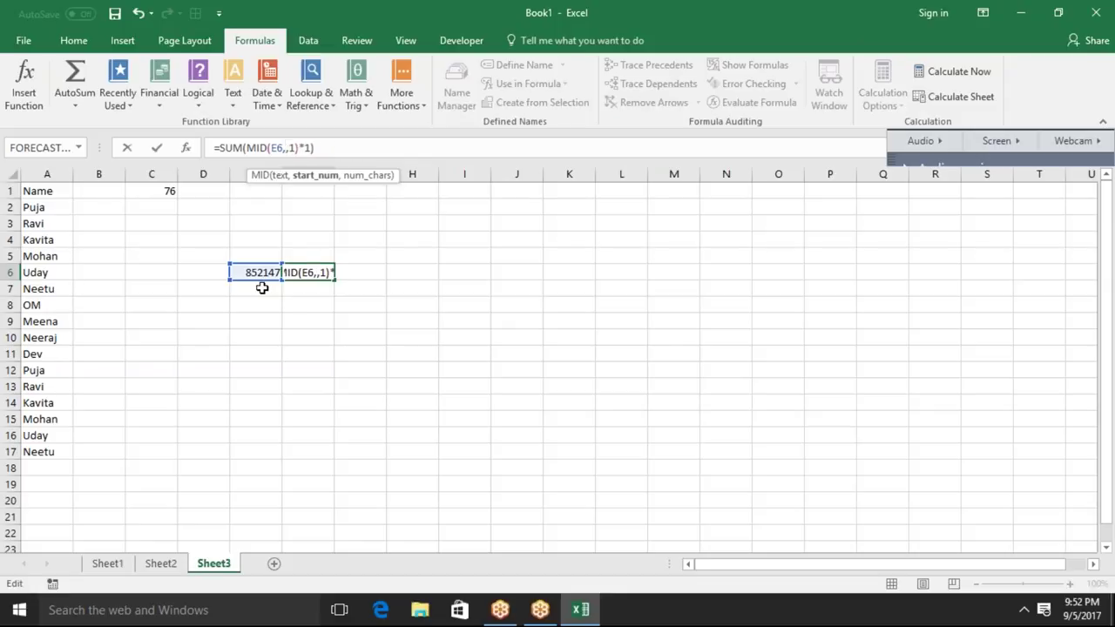
pyautogui.write('ROW(')
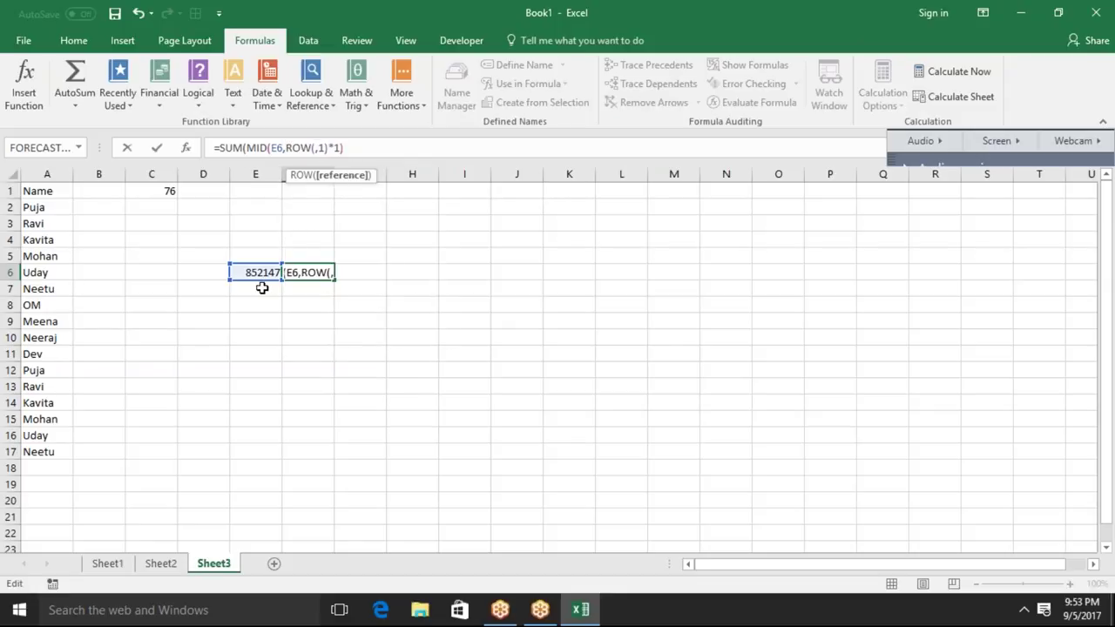
pyautogui.write('1:6')
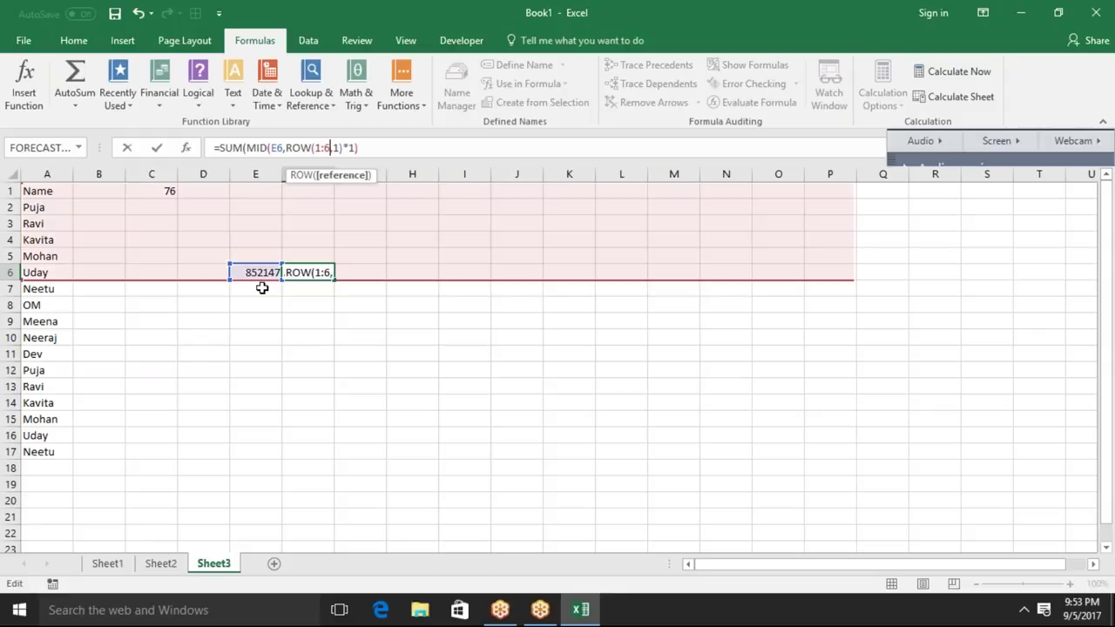
pyautogui.write(')')
pyautogui.hotkey('ctrl', 'shift', 'Return')
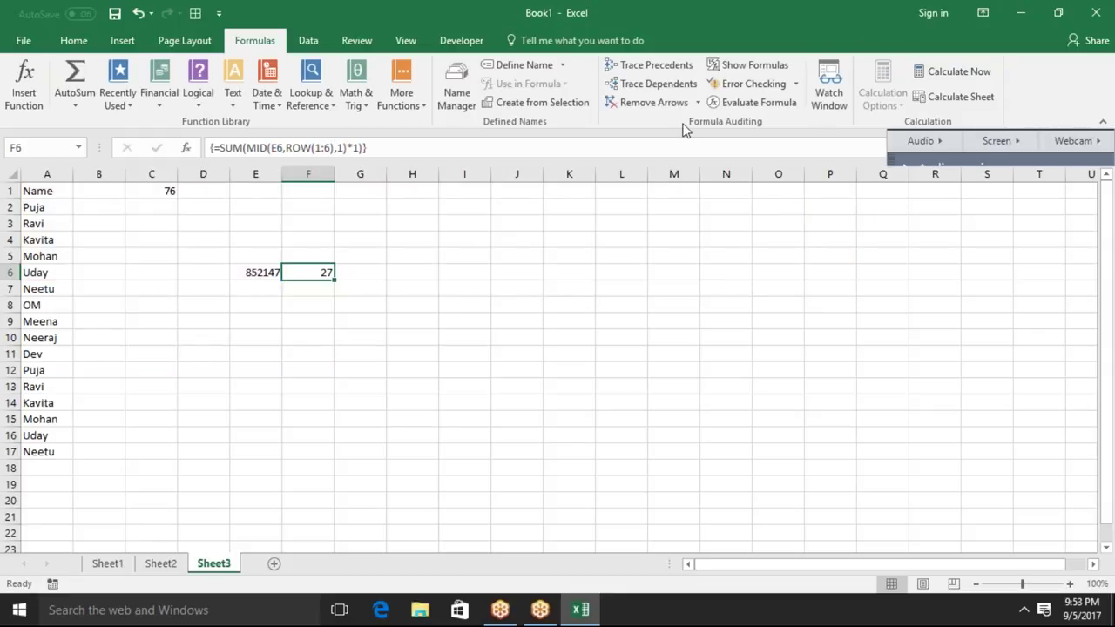
pyautogui.click(739, 104)
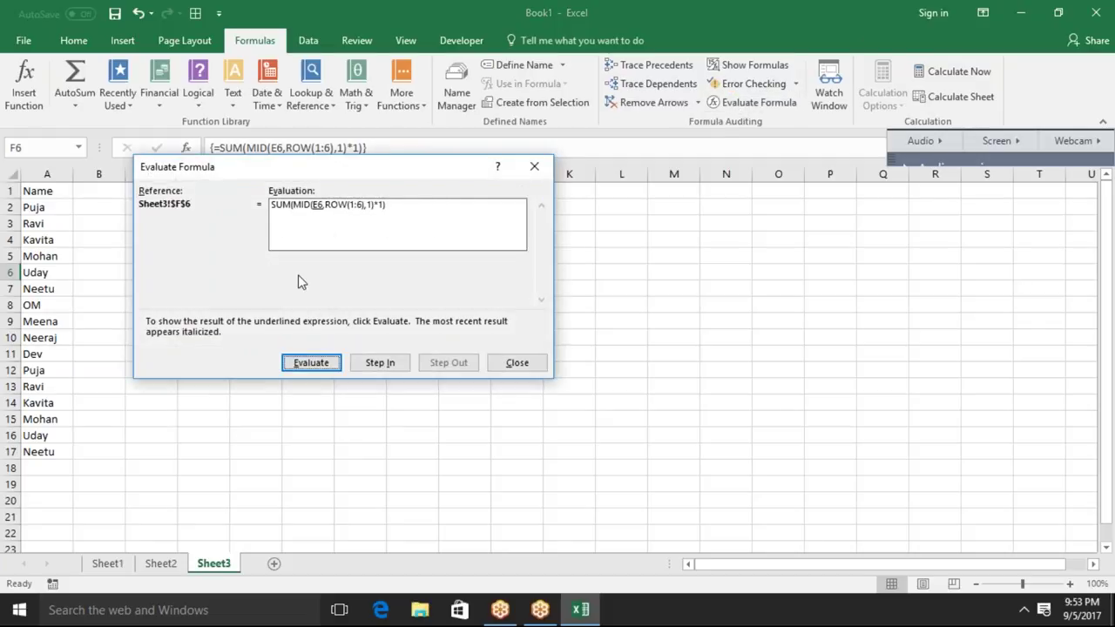
pyautogui.click(303, 363)
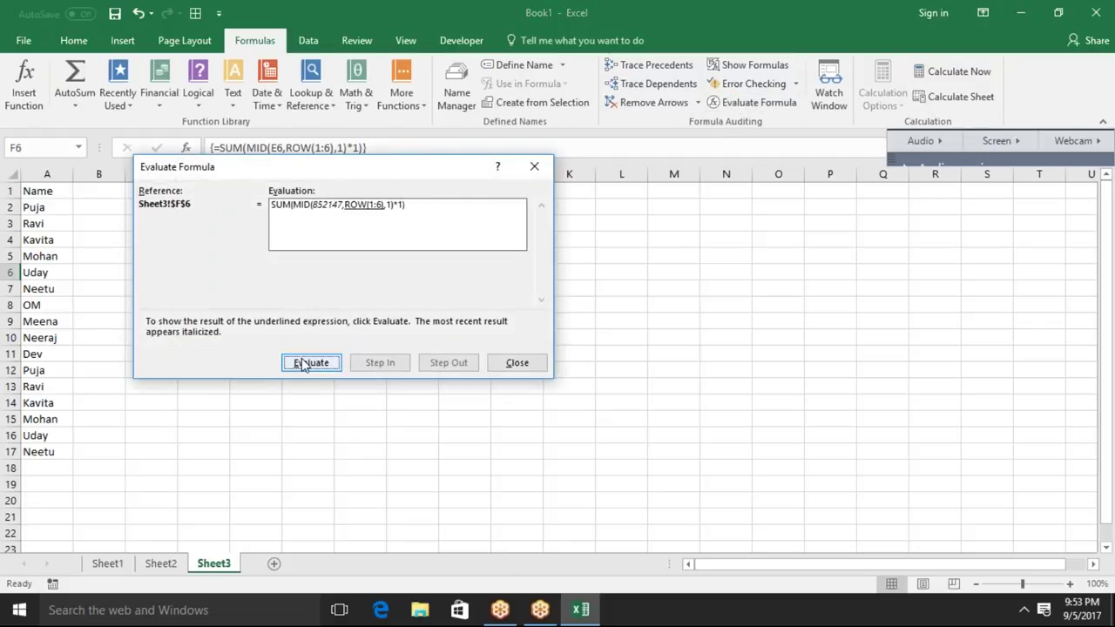
pyautogui.click(302, 363)
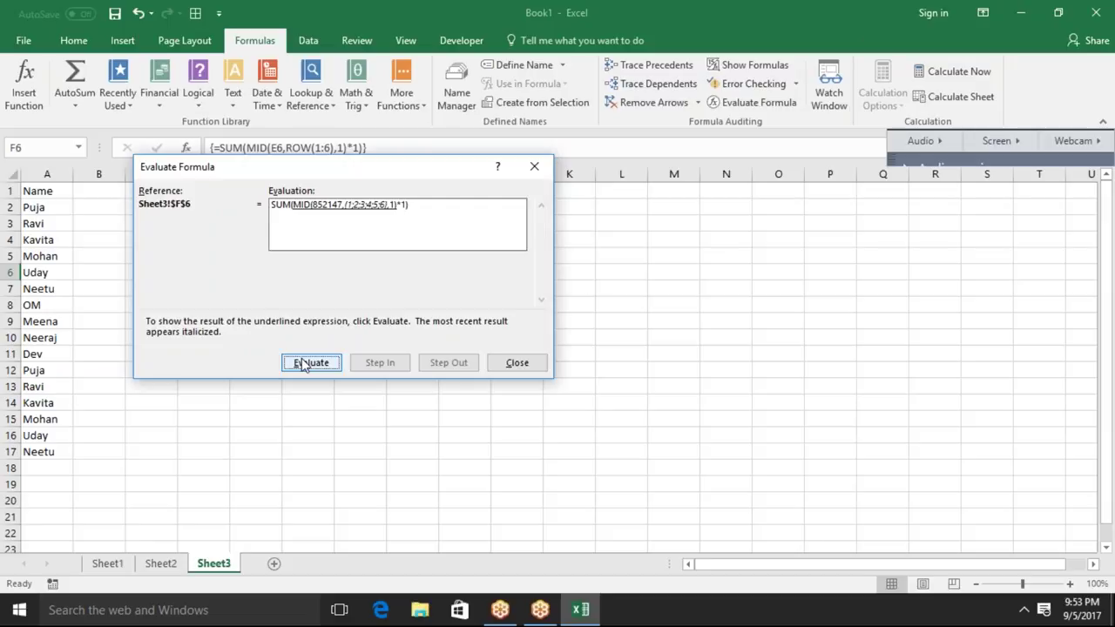
pyautogui.click(534, 167)
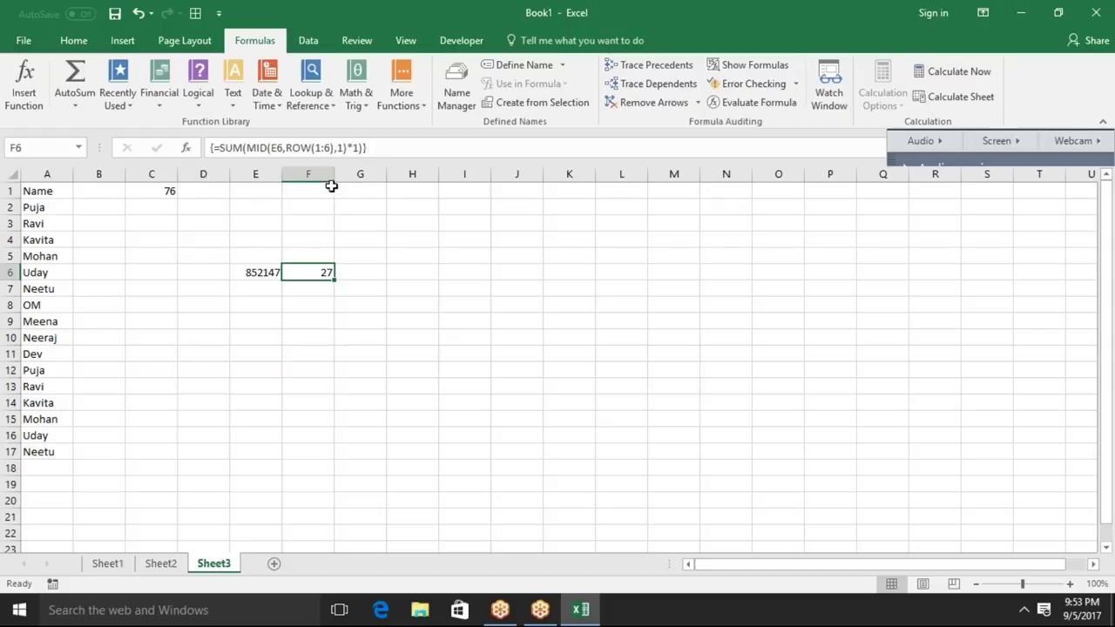
# - Replace the fixed 6 in ROW(1:6) with "1:"&LEN(E6) in F6's formula
pyautogui.write('"')
pyautogui.press('End')
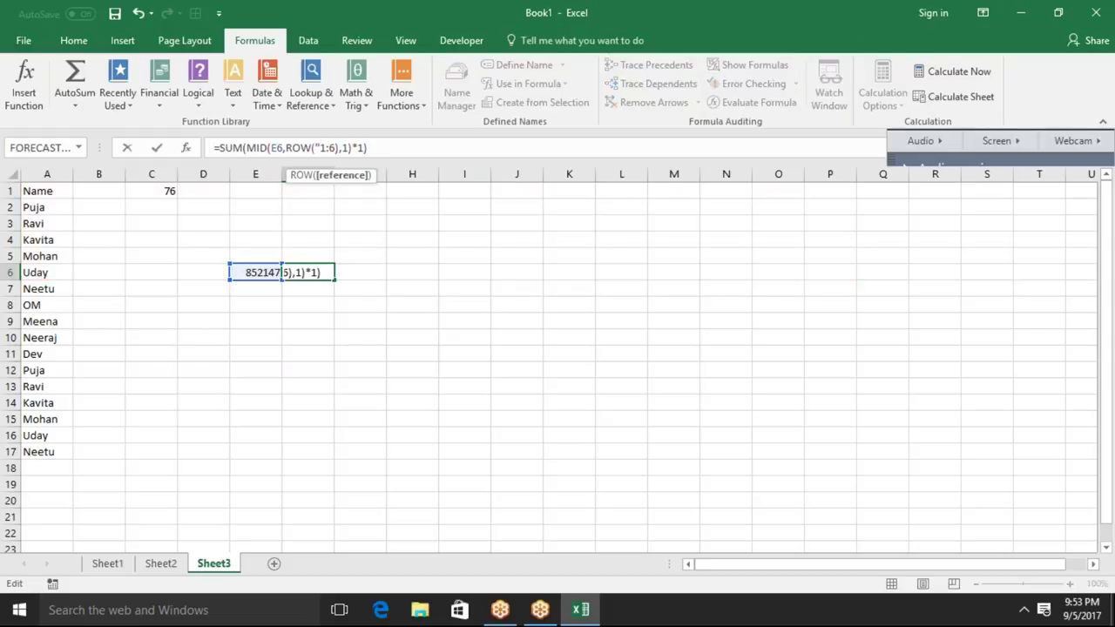
pyautogui.press('Left')
pyautogui.press('Left')
pyautogui.press('Left')
pyautogui.press('Left')
pyautogui.press('Left')
pyautogui.press('Left')
pyautogui.press('Left')
pyautogui.press('Left')
pyautogui.press('Left')
pyautogui.write('"&')
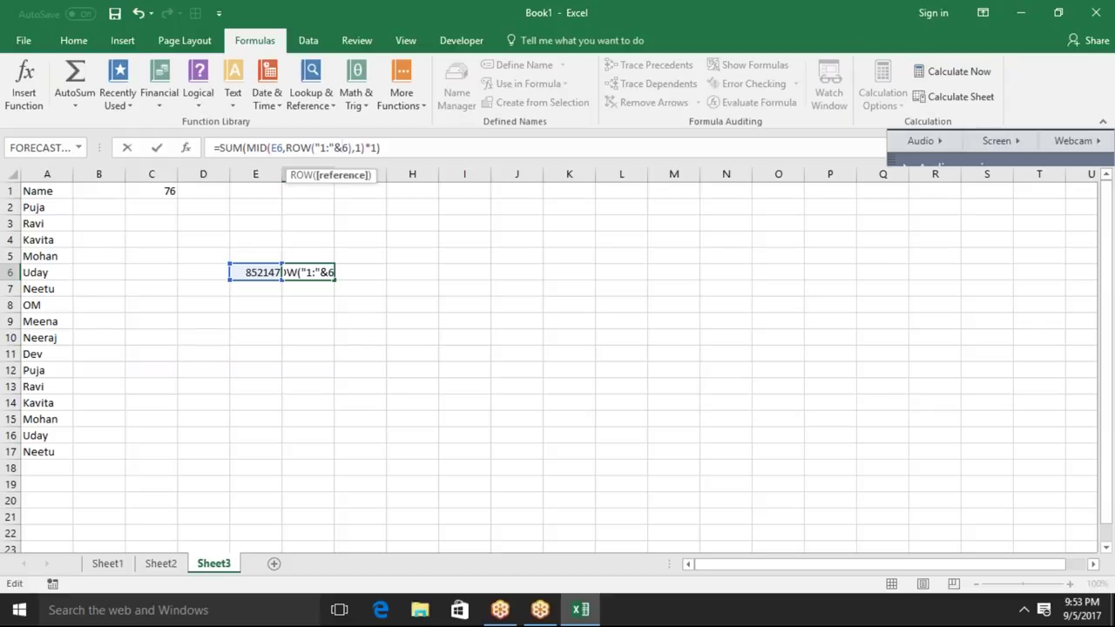
pyautogui.press('Delete')
pyautogui.write('len')
pyautogui.press('Tab')
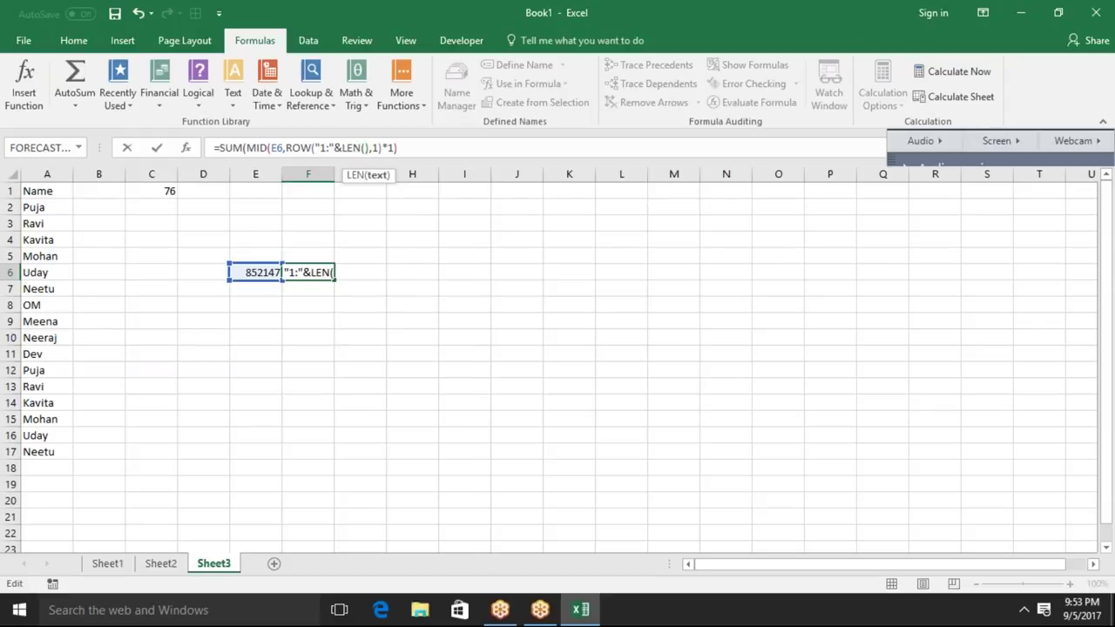
pyautogui.click(252, 274)
pyautogui.write(')')
pyautogui.press('Return')
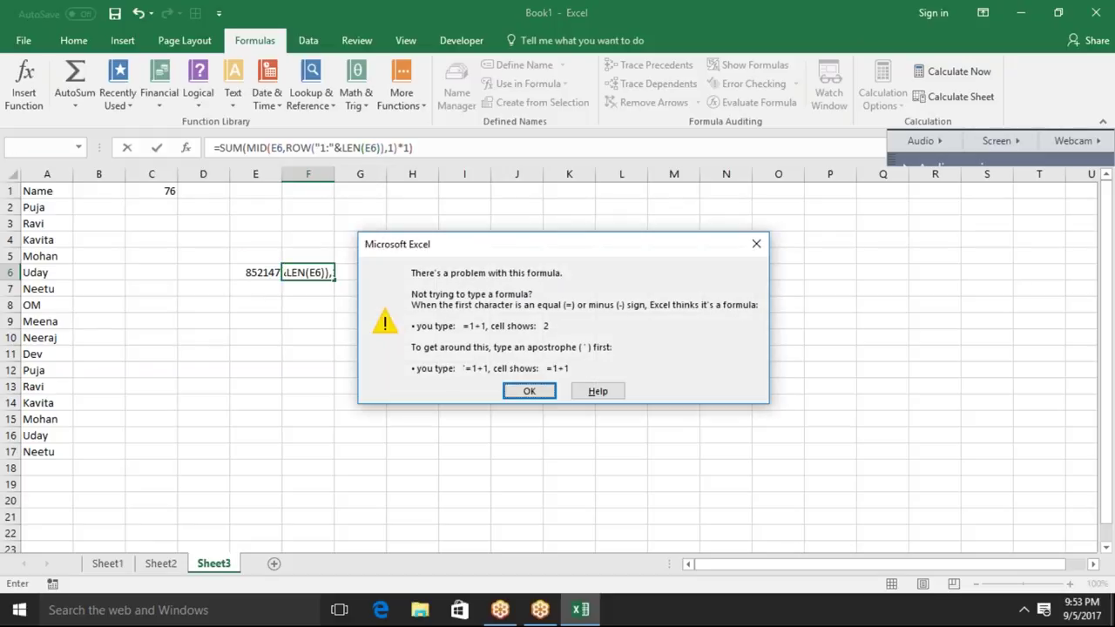
pyautogui.press('Return')
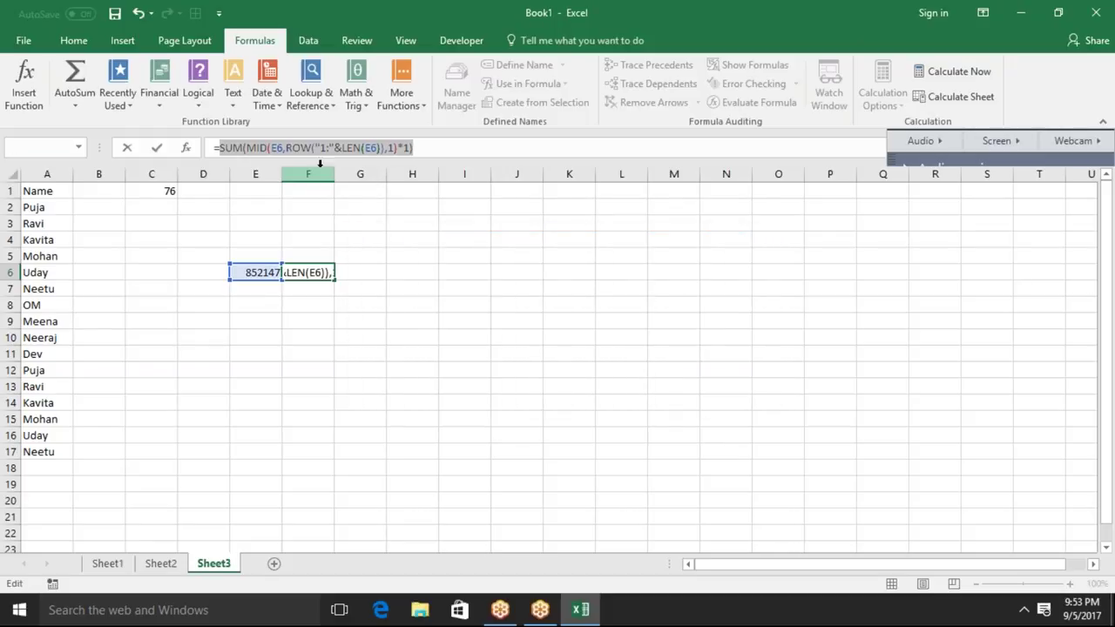
# - Wrap the range in INDIRECT and array-enter =SUM(MID(E6,ROW(INDIRECT("1:"&LEN(E6))),1)*1)
pyautogui.click(315, 148)
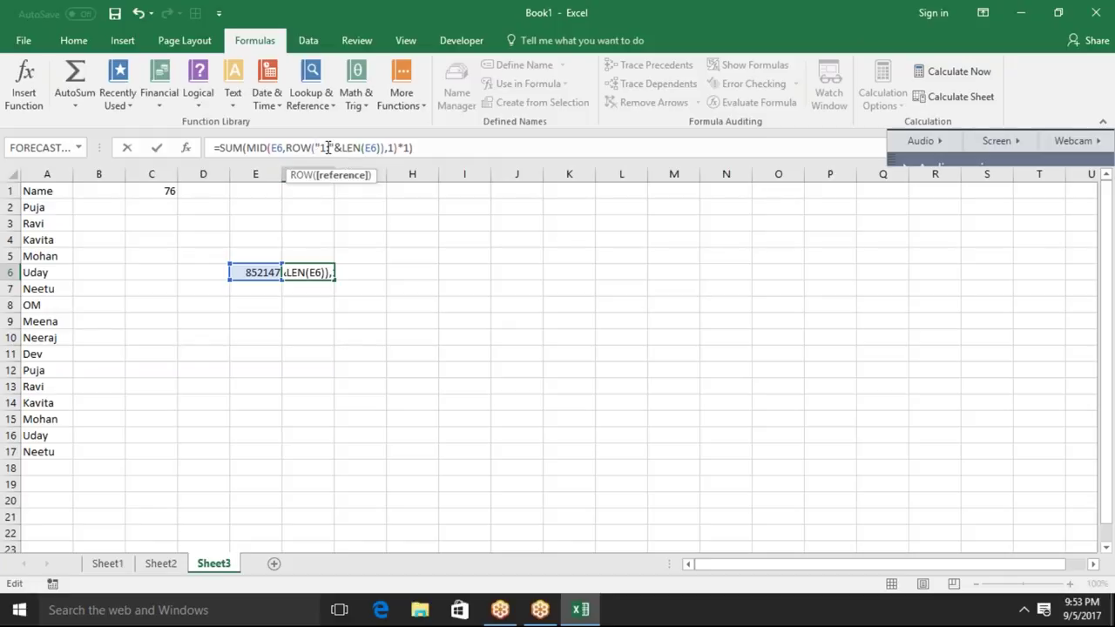
pyautogui.write('ind')
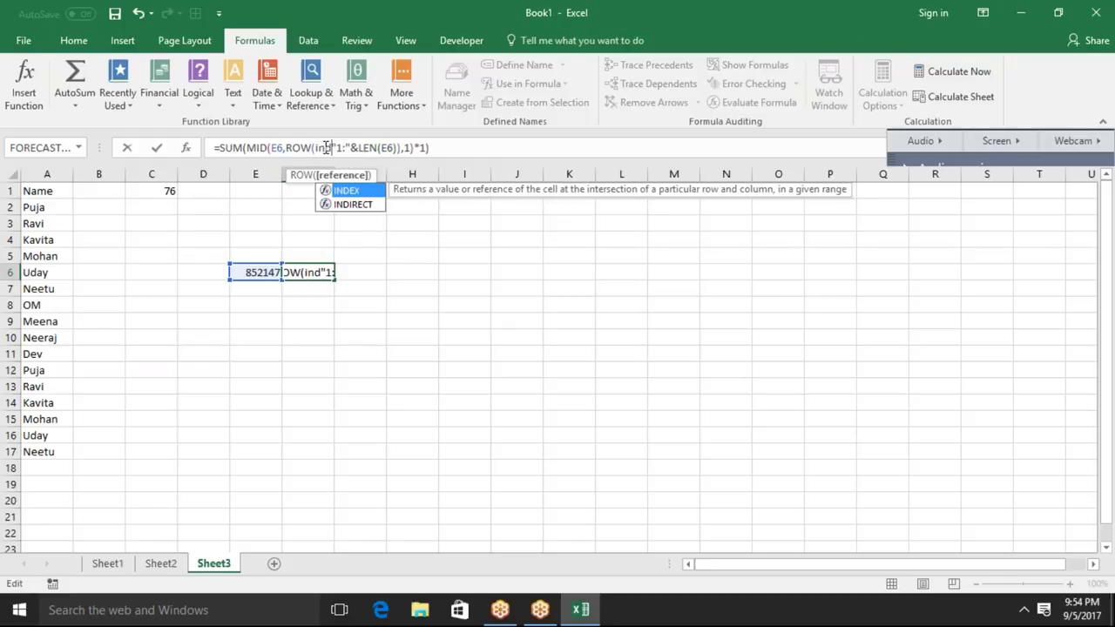
pyautogui.press('Down')
pyautogui.write('q')
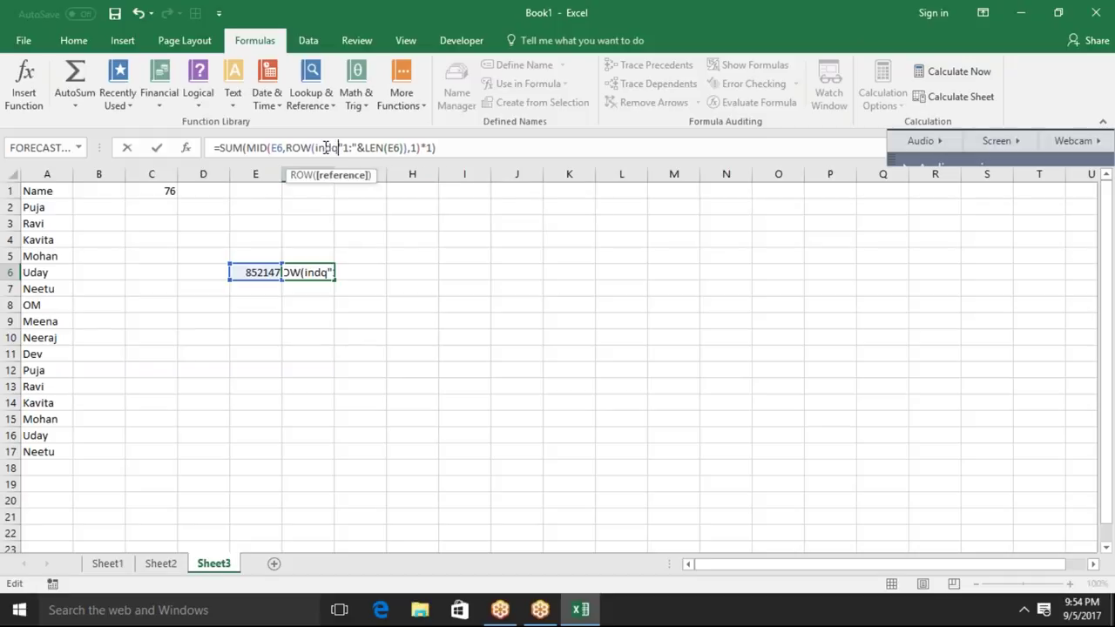
pyautogui.press('BackSpace')
pyautogui.press('Down')
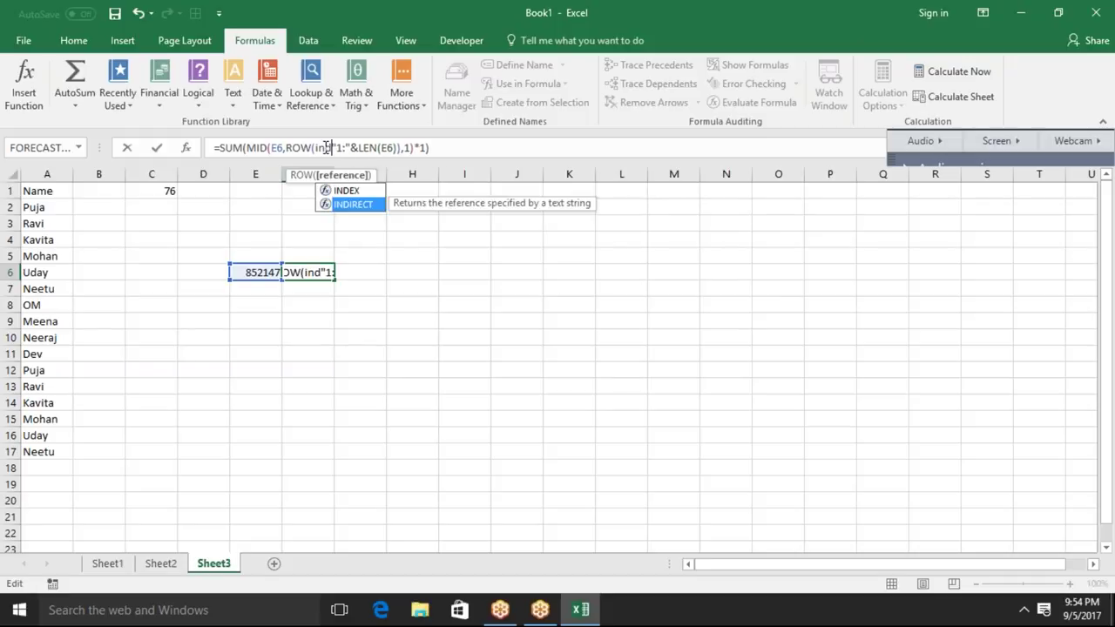
pyautogui.press('Tab')
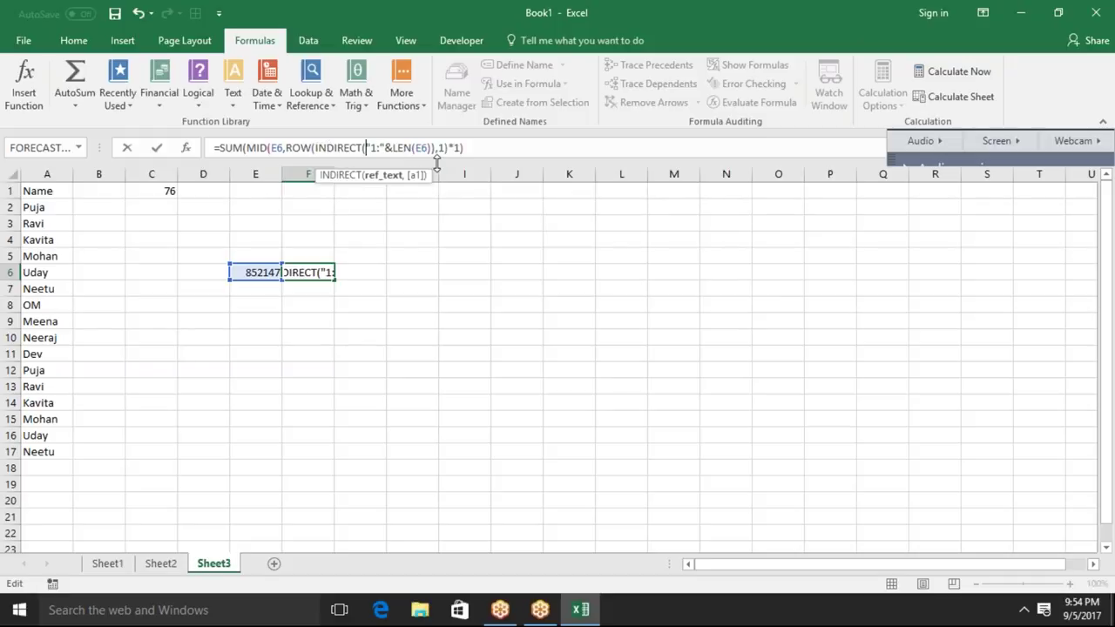
pyautogui.click(431, 153)
pyautogui.write('))')
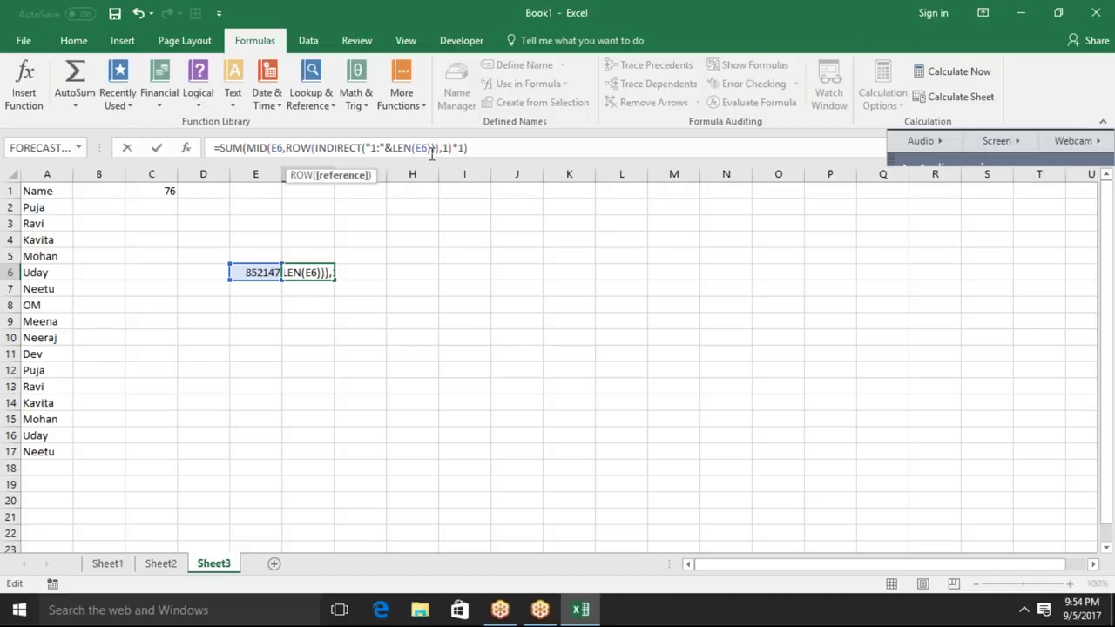
pyautogui.hotkey('ctrl', 'shift', 'Return')
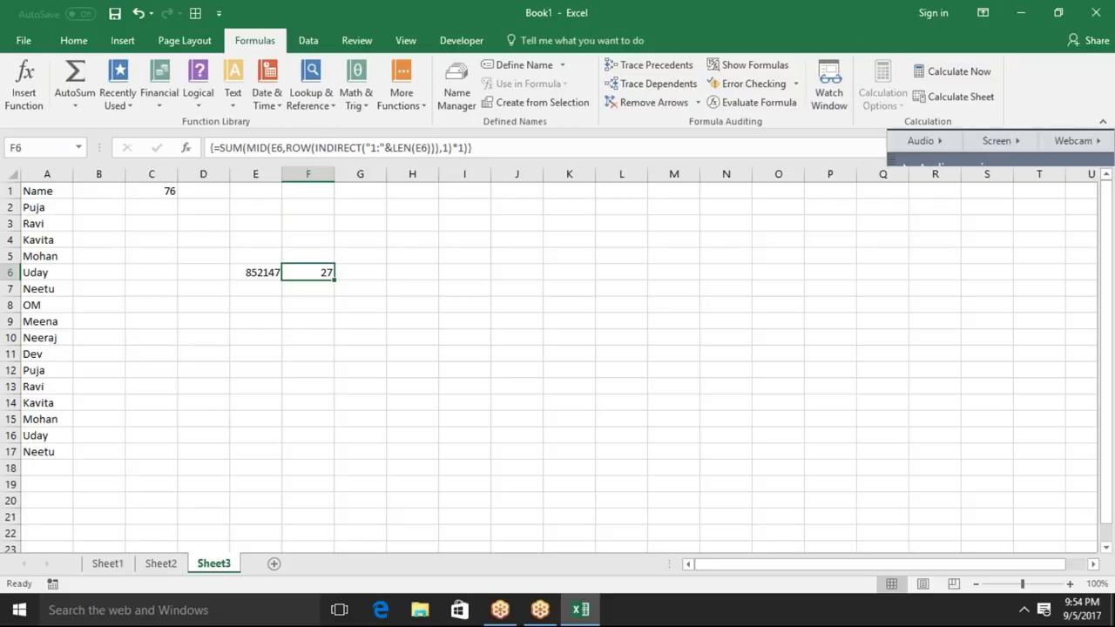
# - Change E6 to 85214789 and confirm F6's digit sum becomes 44
pyautogui.click(252, 266)
pyautogui.write('85214789')
pyautogui.press('Return')
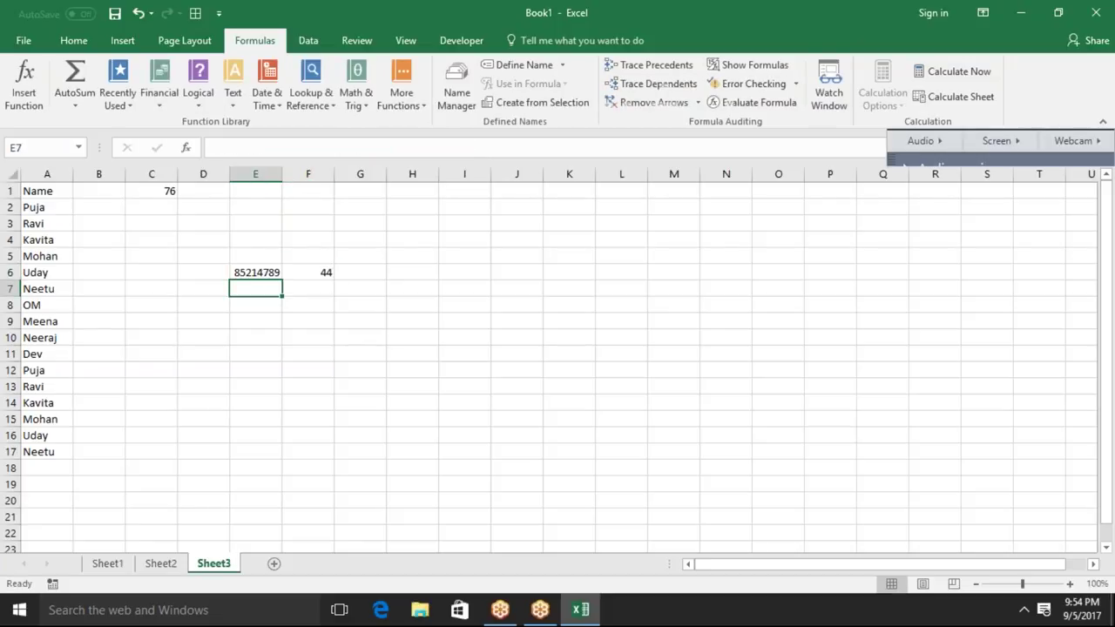
pyautogui.click(255, 272)
pyautogui.click(307, 272)
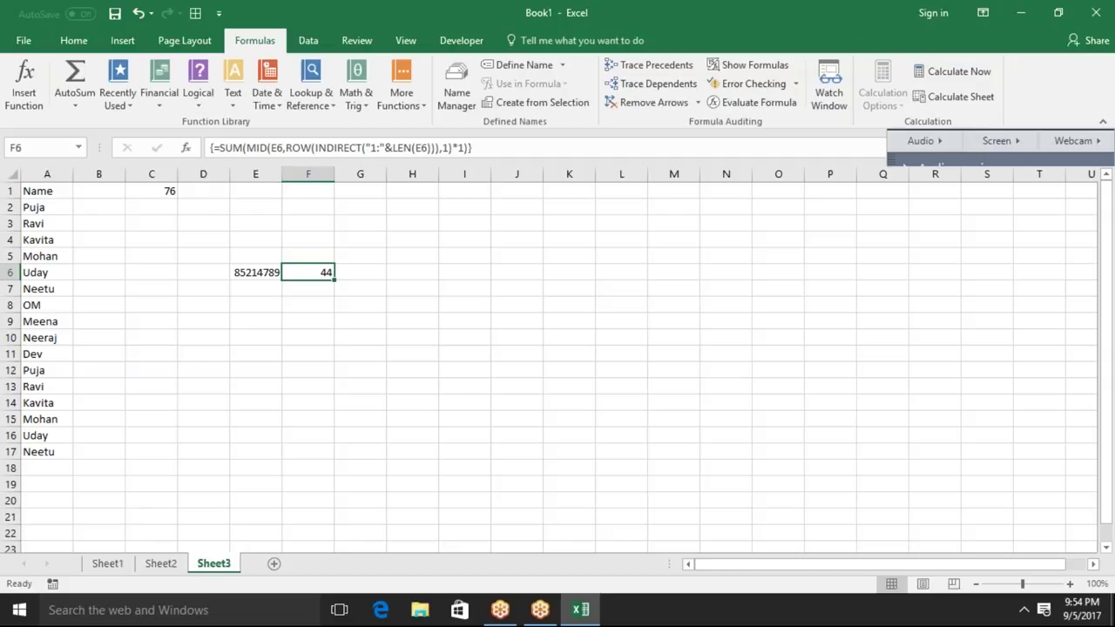
# - Save the workbook to the Desktop as 'array', close Excel, and launch Firefox
pyautogui.click(103, 567)
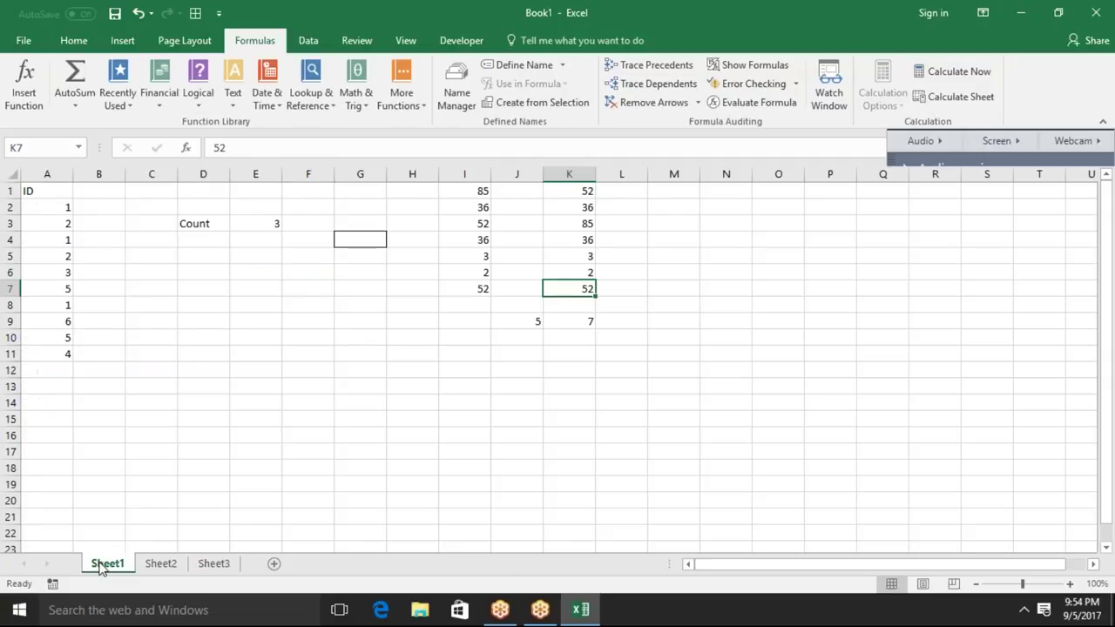
pyautogui.click(114, 13)
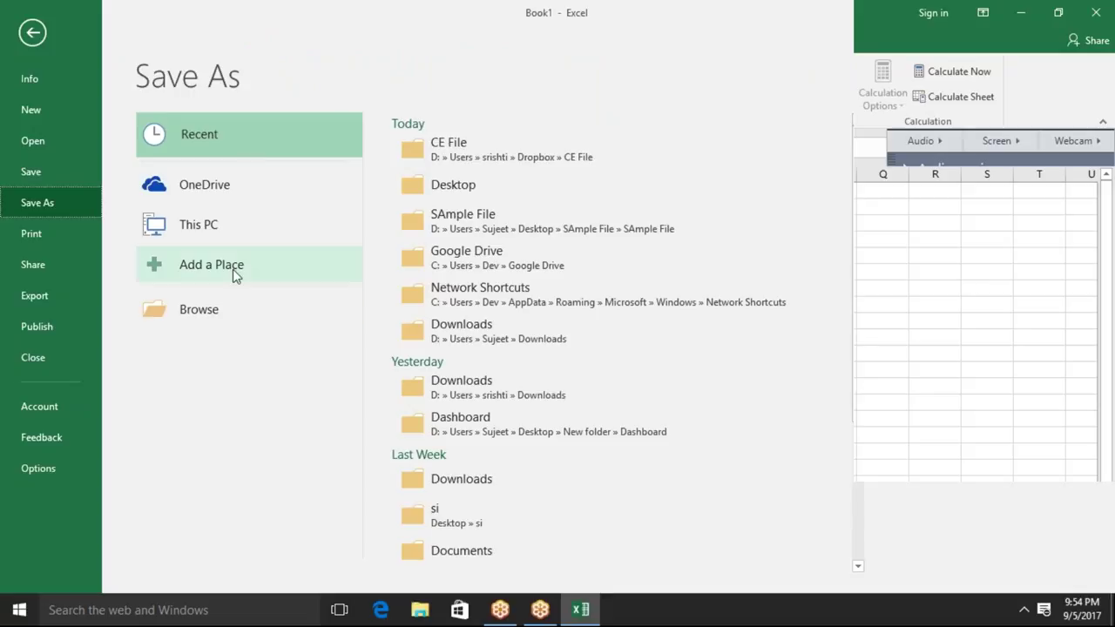
pyautogui.click(217, 314)
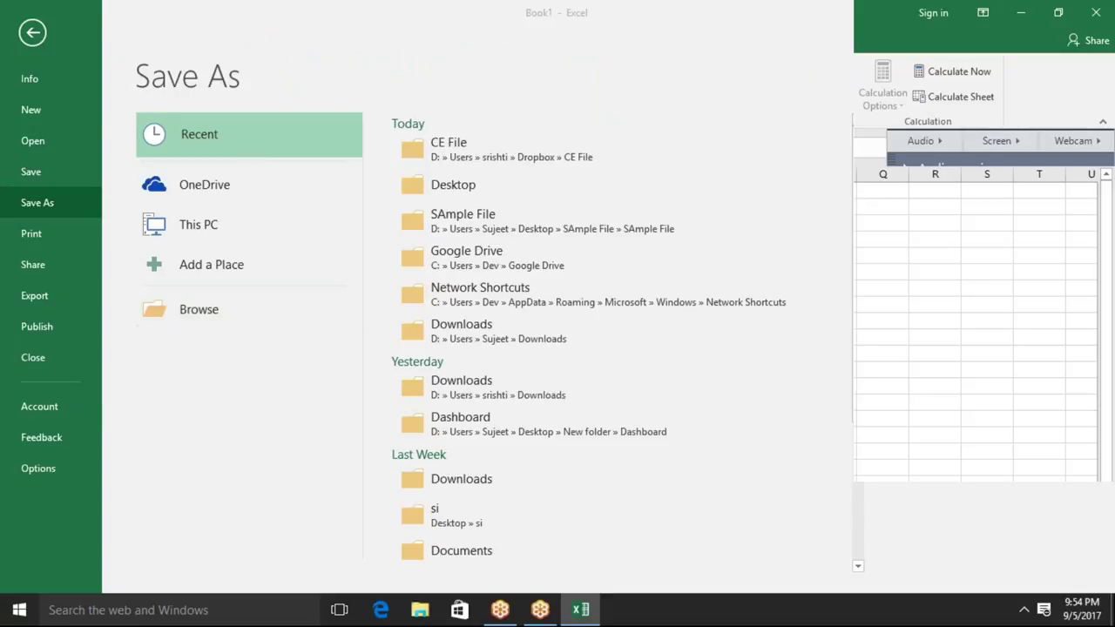
pyautogui.click(73, 120)
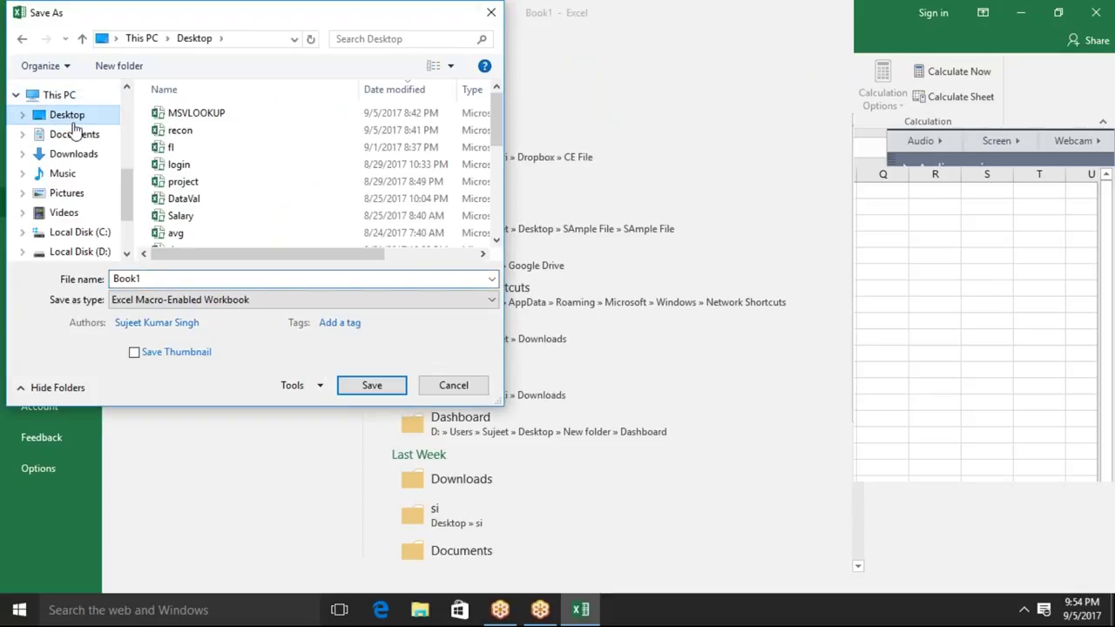
pyautogui.write('array')
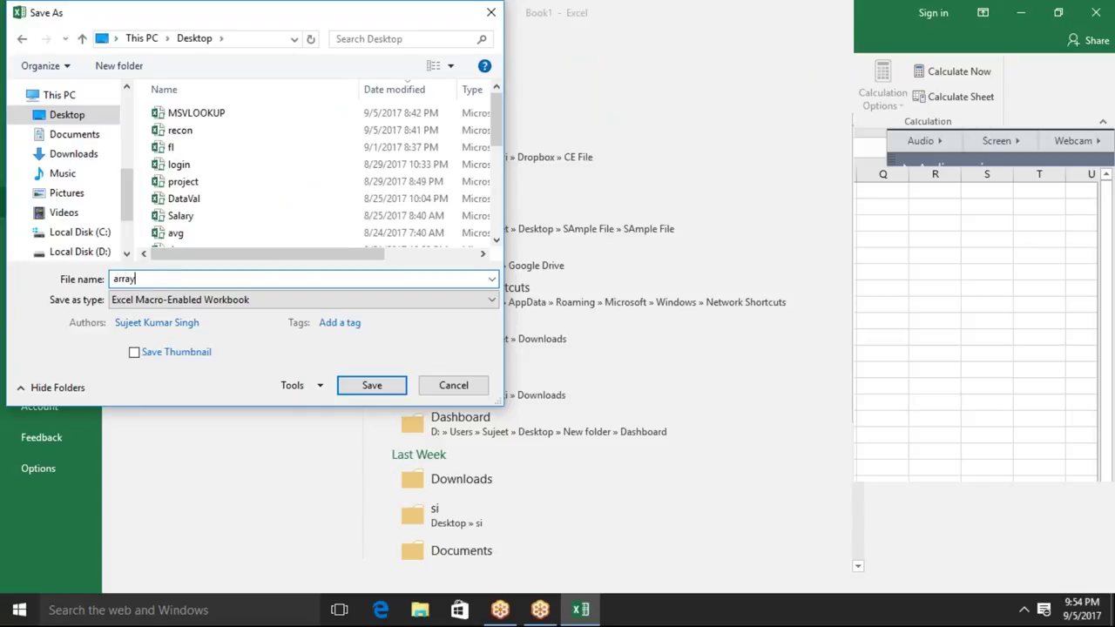
pyautogui.click(399, 385)
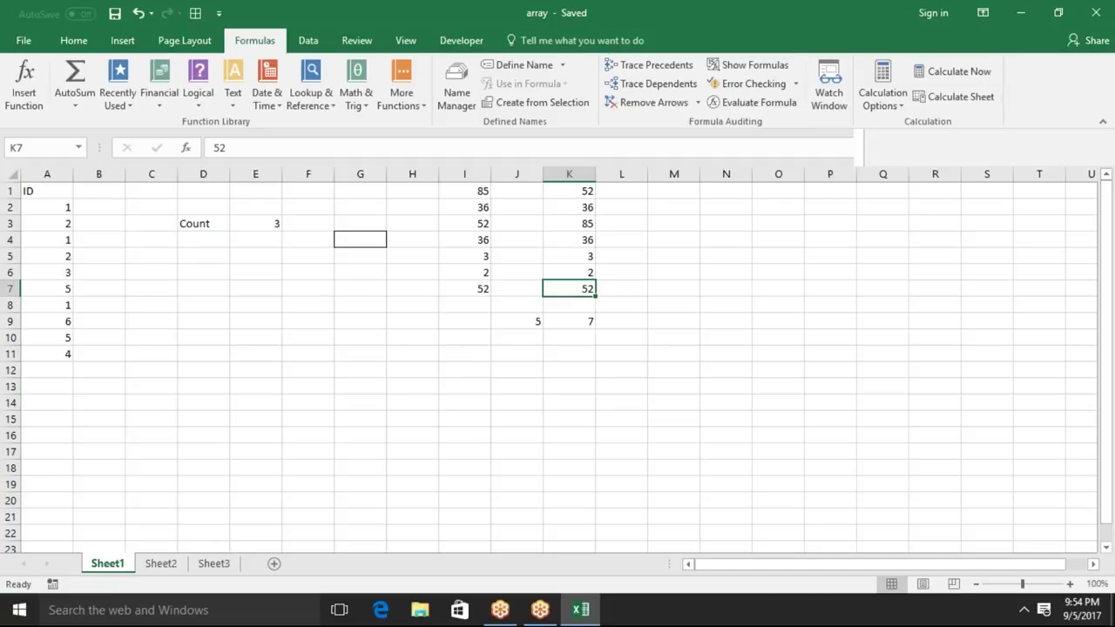
pyautogui.click(1094, 14)
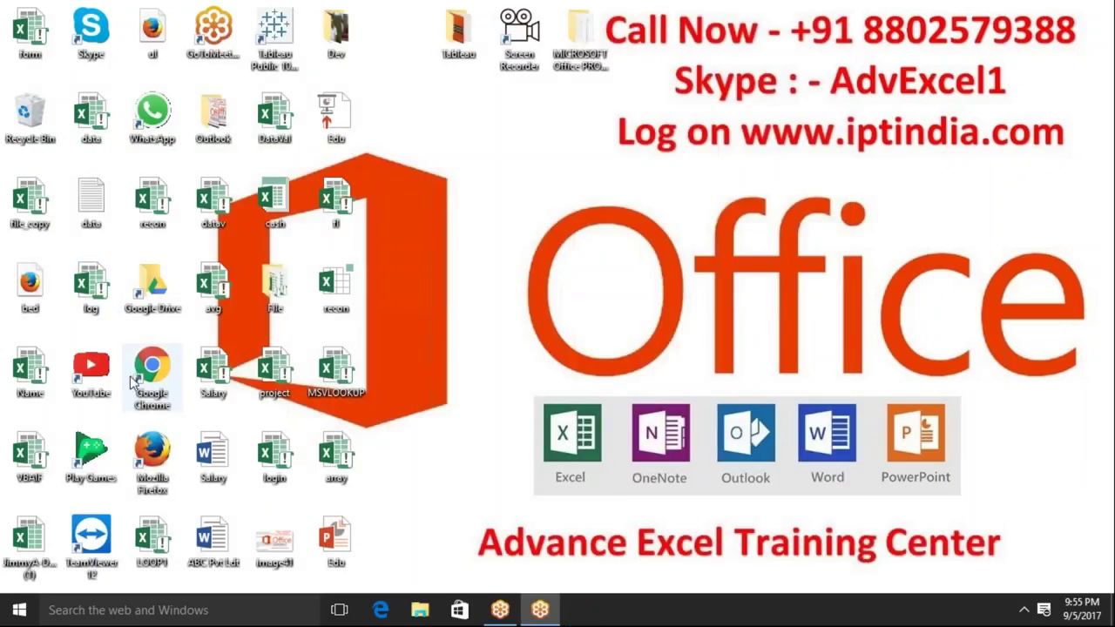
pyautogui.doubleClick(152, 450)
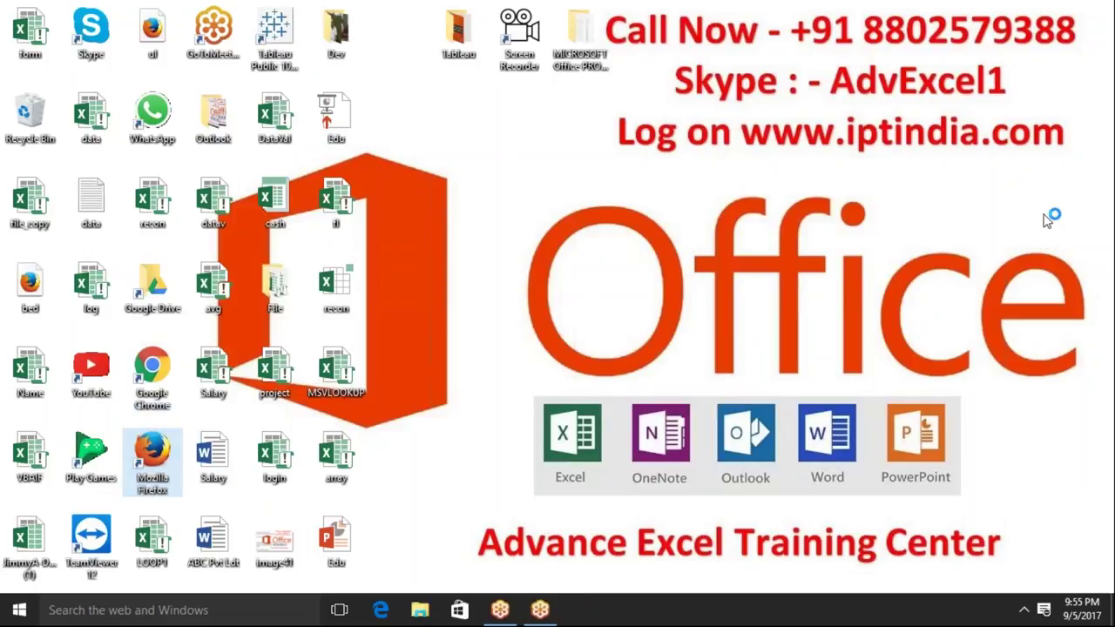